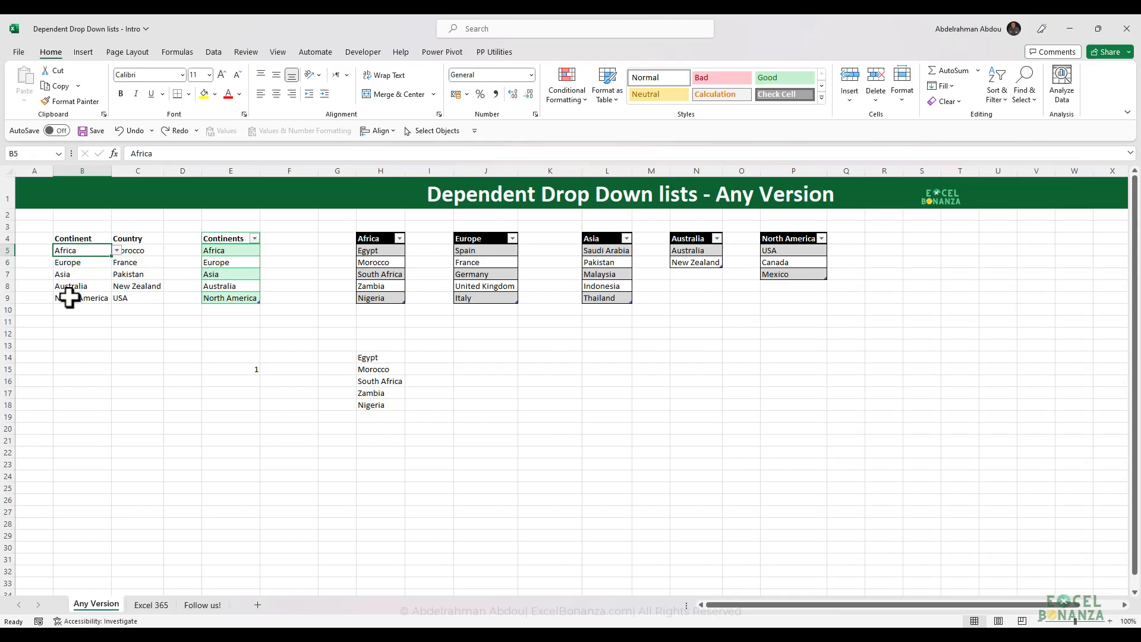
- Examine the continent drop-down list in B5 and the dependent country list in C5, keeping Africa selected as the continent
click(117, 251)
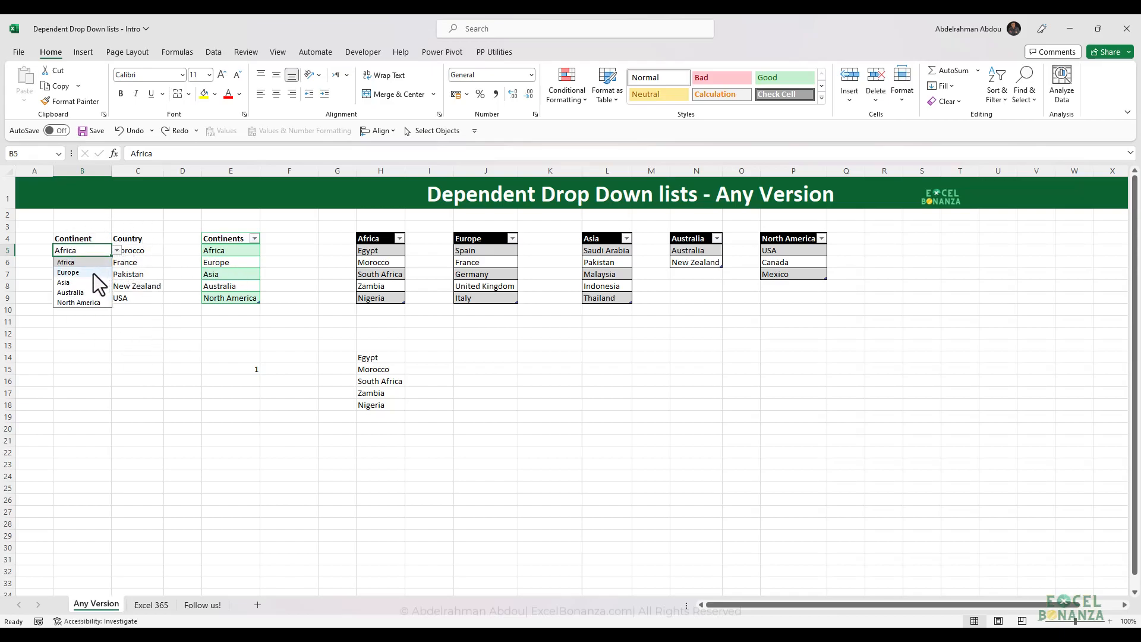
click(102, 262)
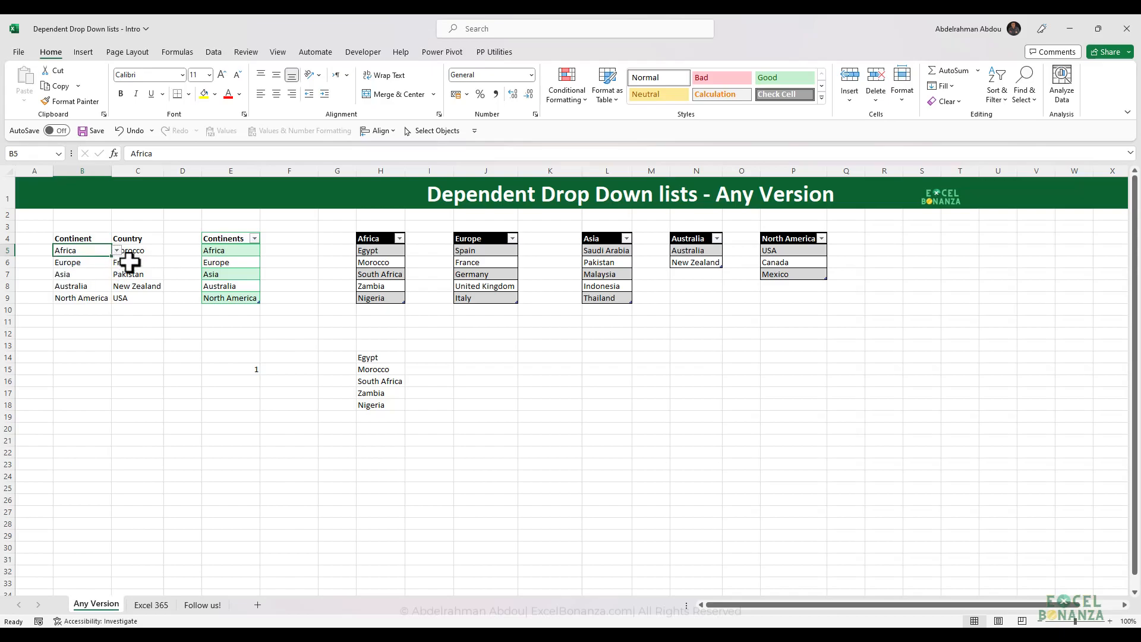
click(148, 252)
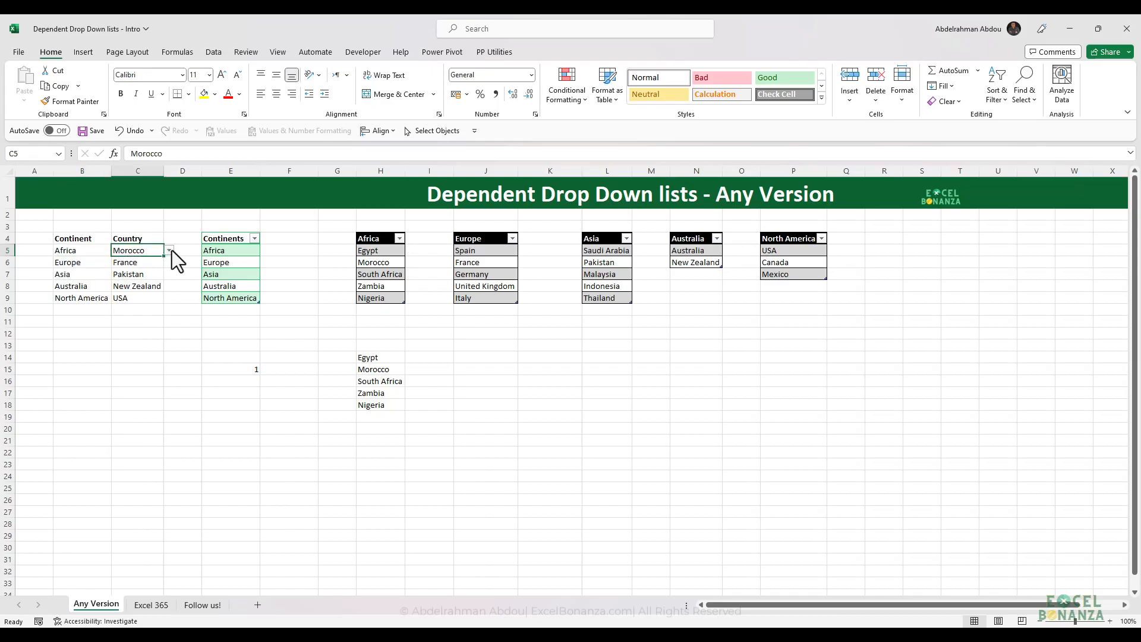
click(170, 250)
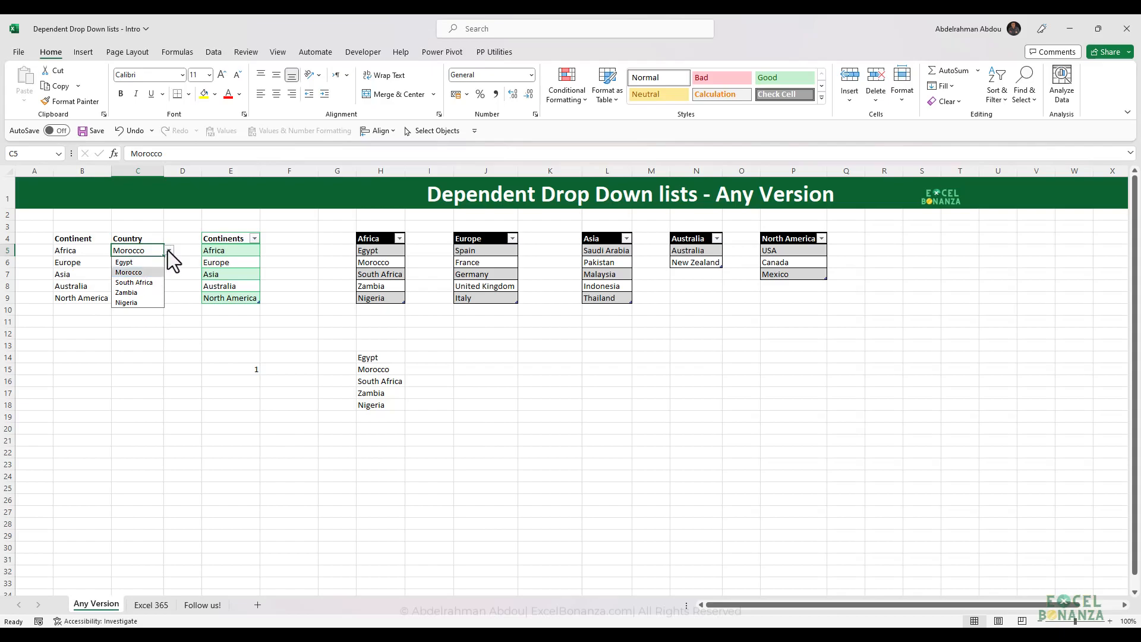
click(161, 250)
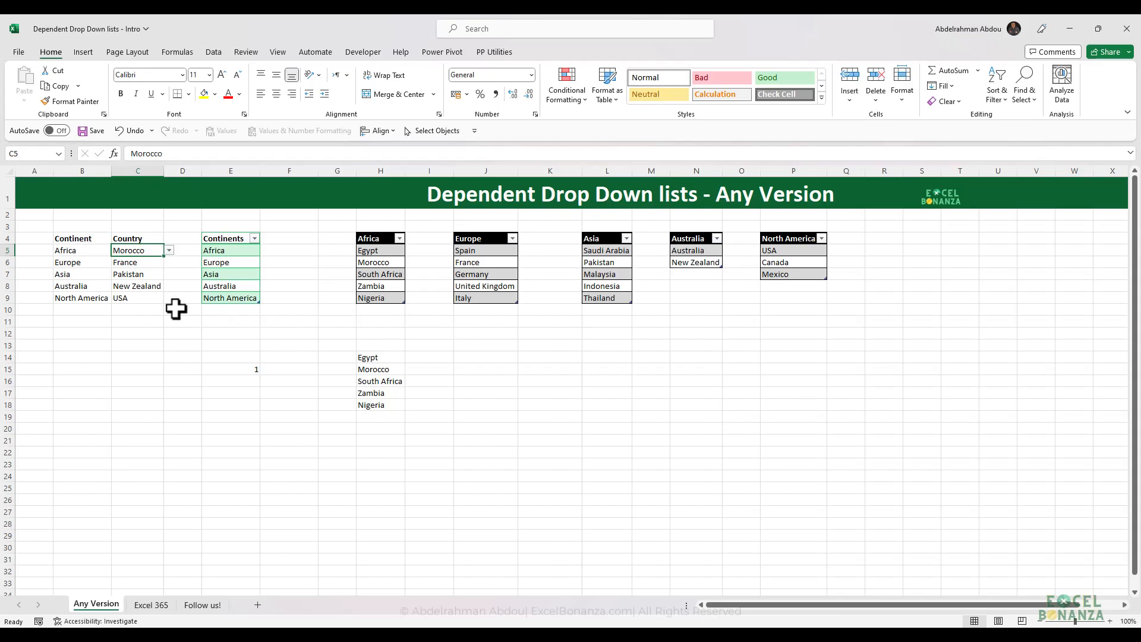
- Choose Asia as the continent in B6 and Pakistan as its country in C6 from the drop-down lists
click(72, 253)
click(103, 262)
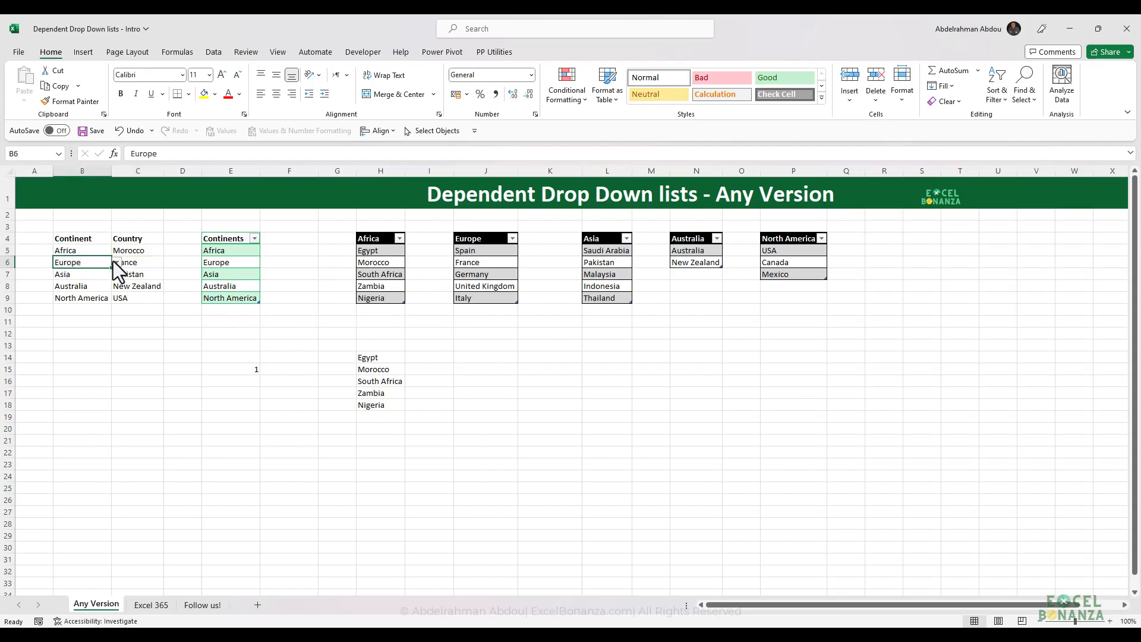
click(116, 262)
click(70, 294)
click(134, 263)
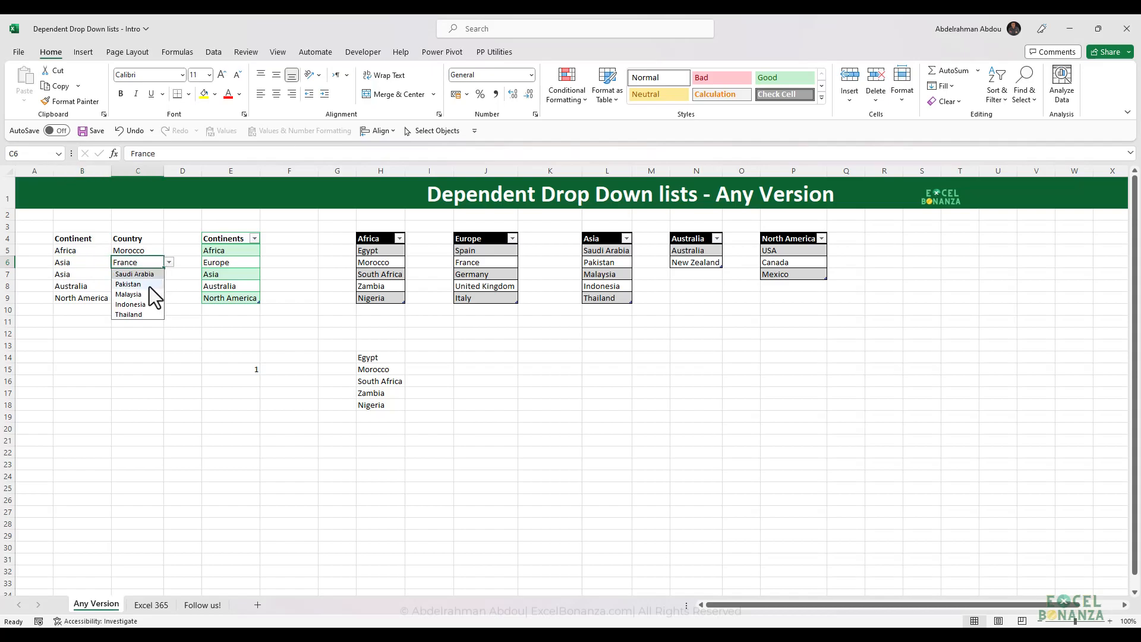
click(149, 285)
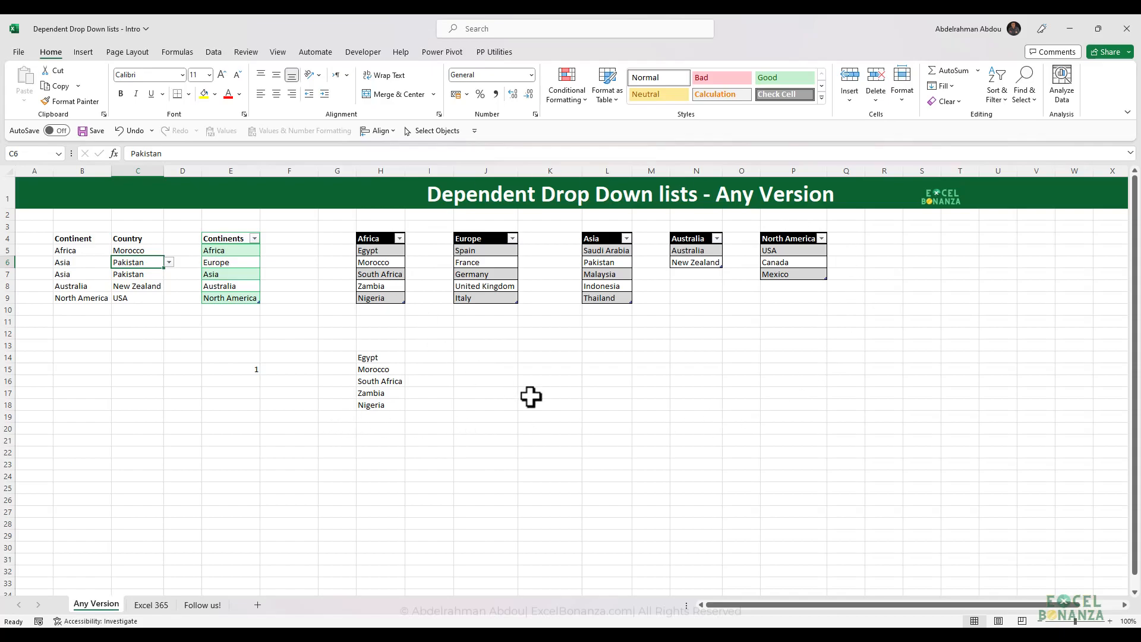
- View the Excel 365 sheet's example and return to the Any Version sheet
click(151, 604)
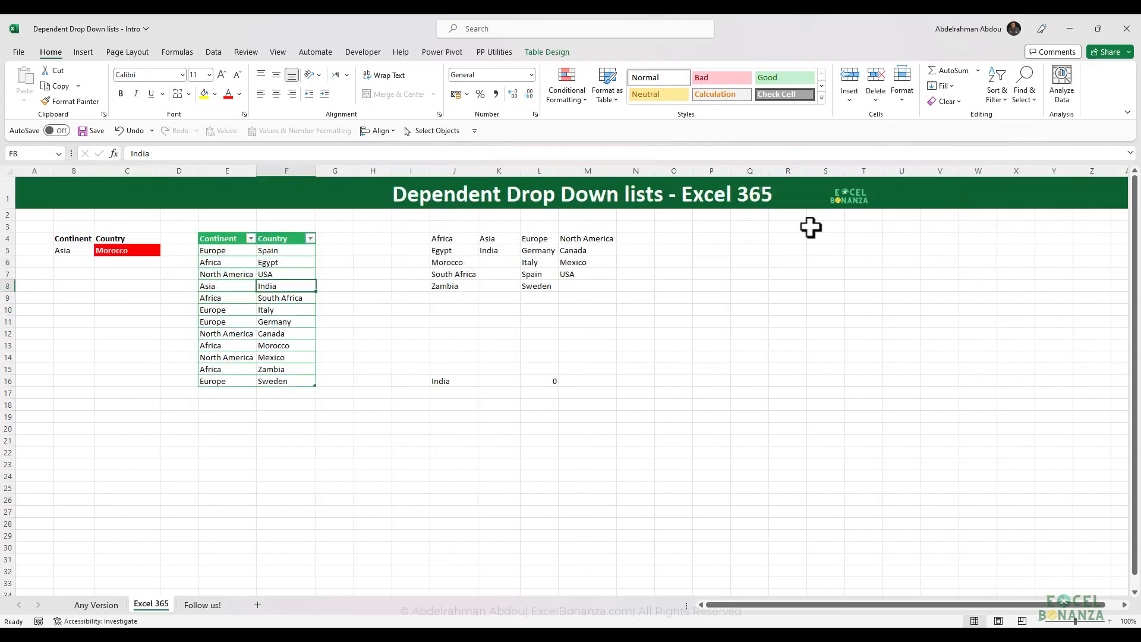
click(100, 605)
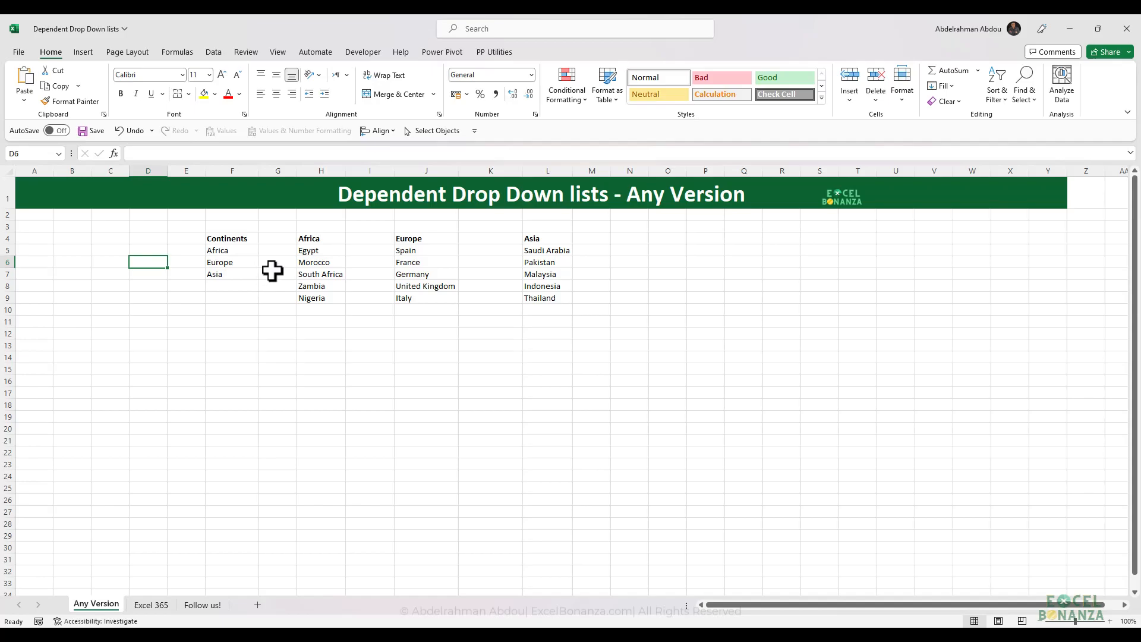
click(239, 285)
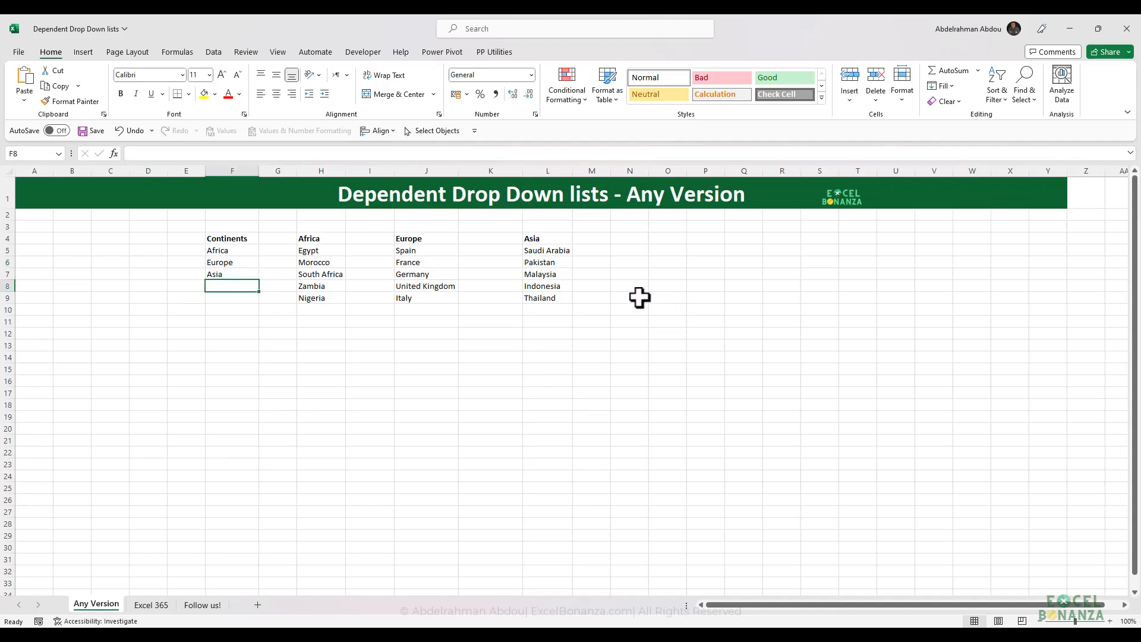
drag(235, 240, 234, 273)
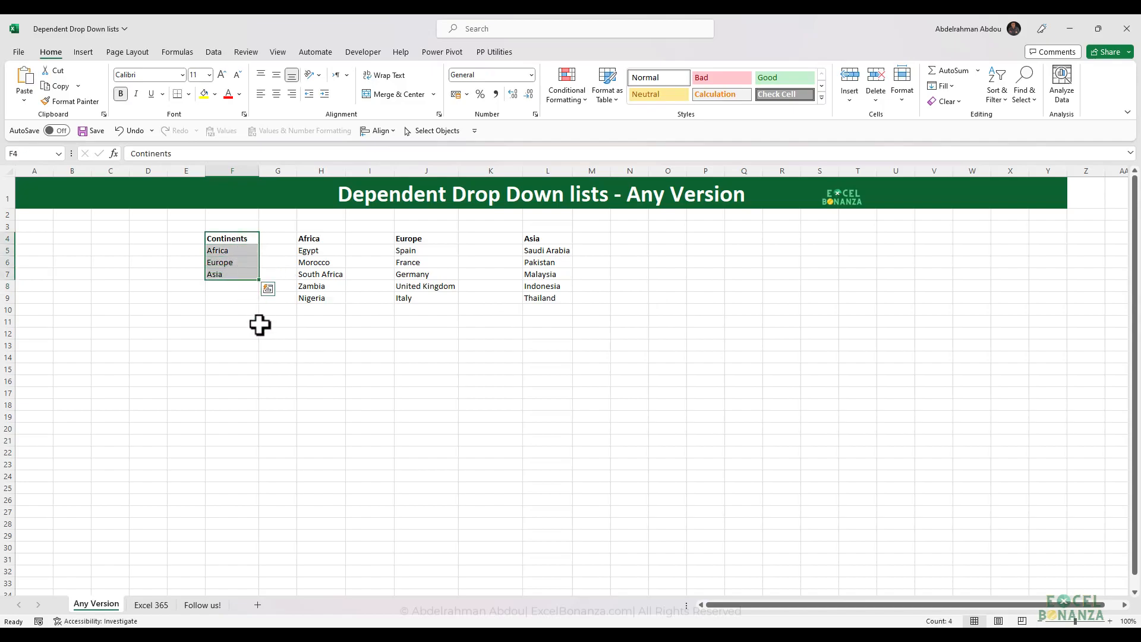
click(238, 295)
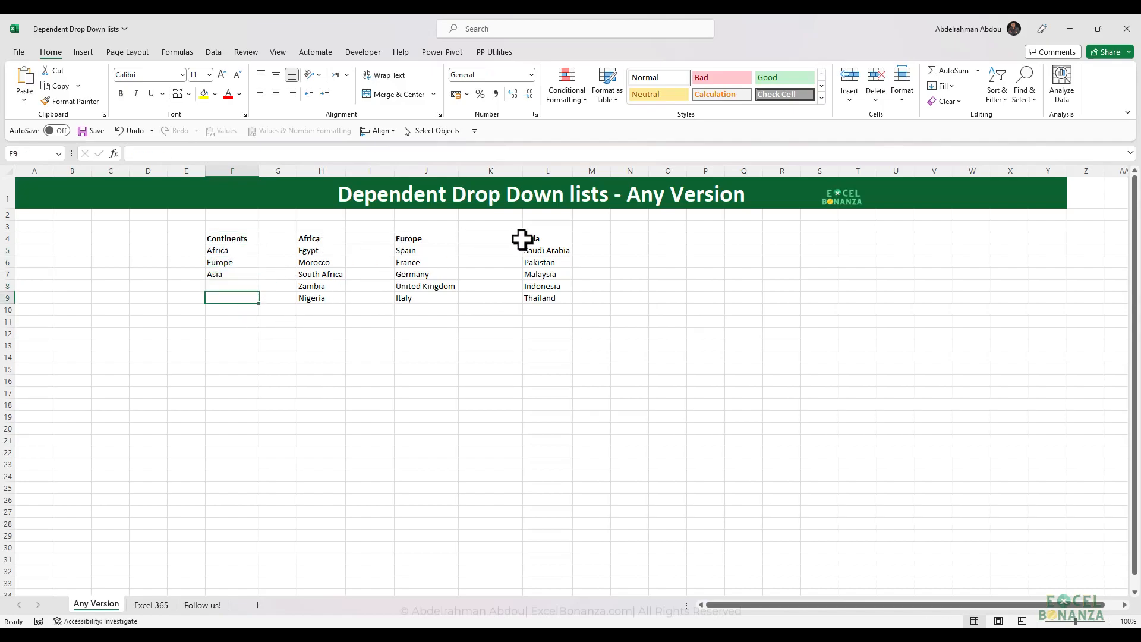
click(315, 239)
- Convert the Continents list in F4:F7 into a table with headers and name it tblContinents
drag(229, 239, 234, 273)
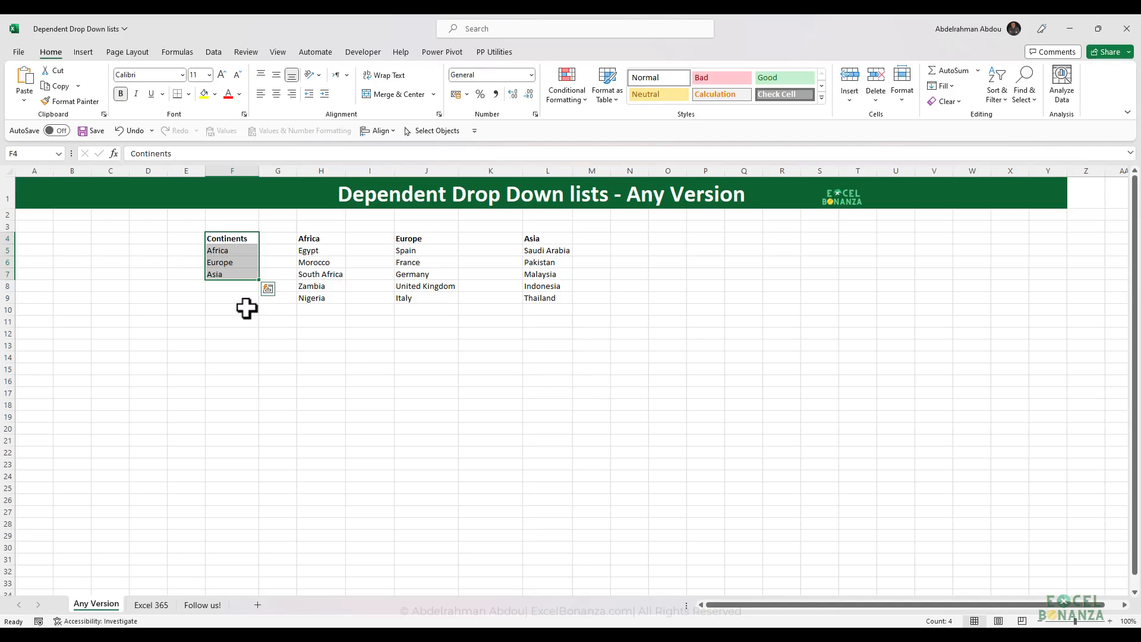
key(ctrl+t)
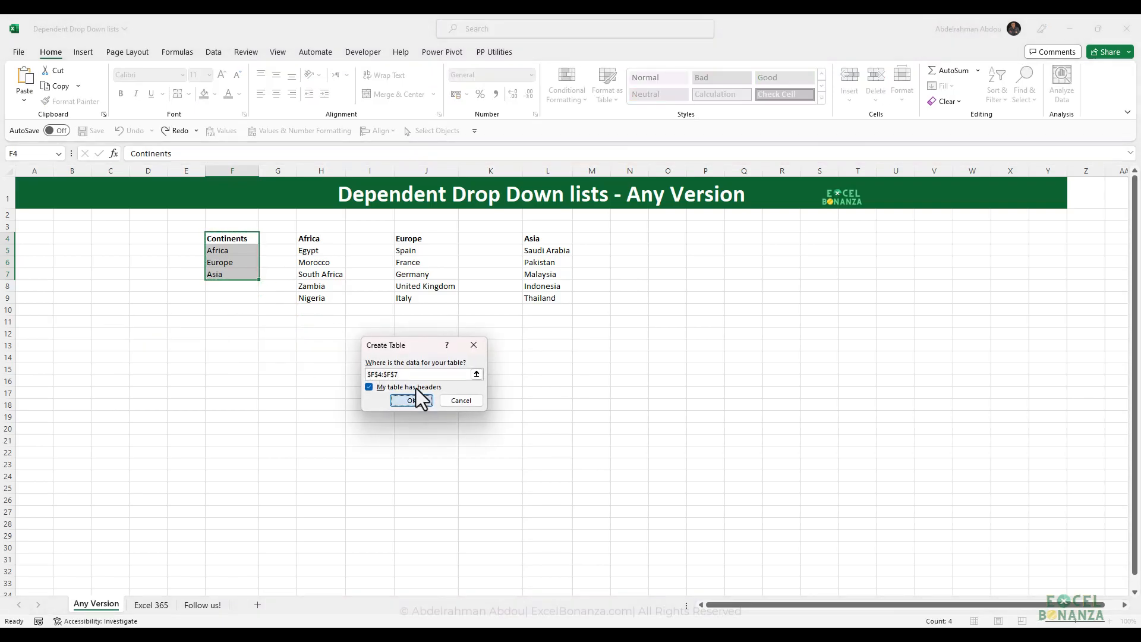
click(412, 400)
click(250, 262)
click(45, 86)
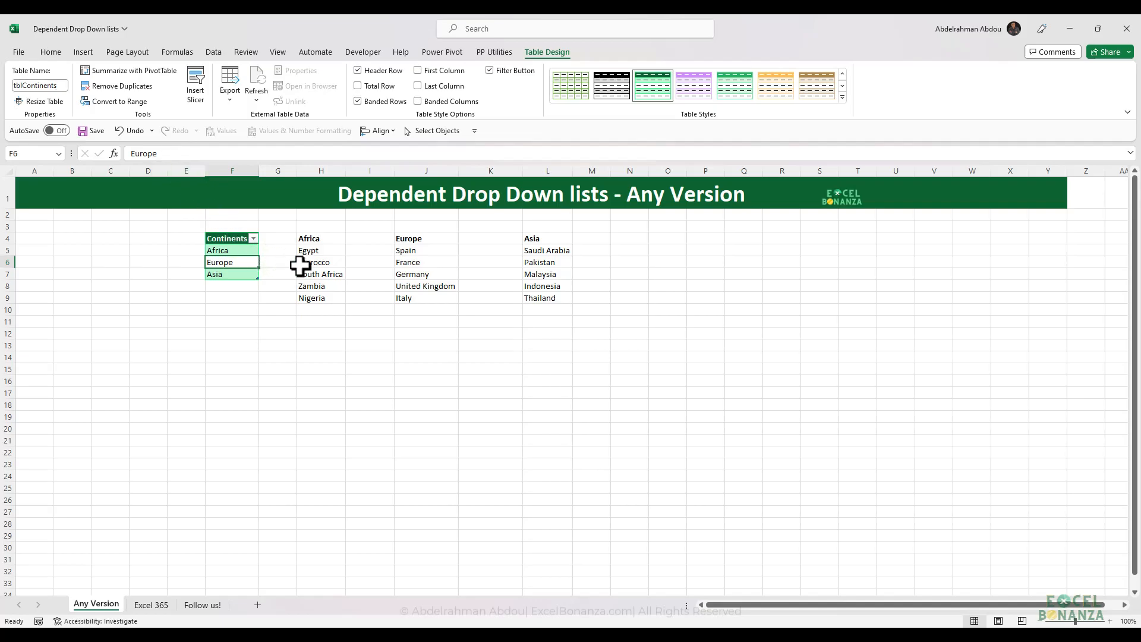
- Convert the Africa country list in H4:H9 into a table with headers
click(322, 249)
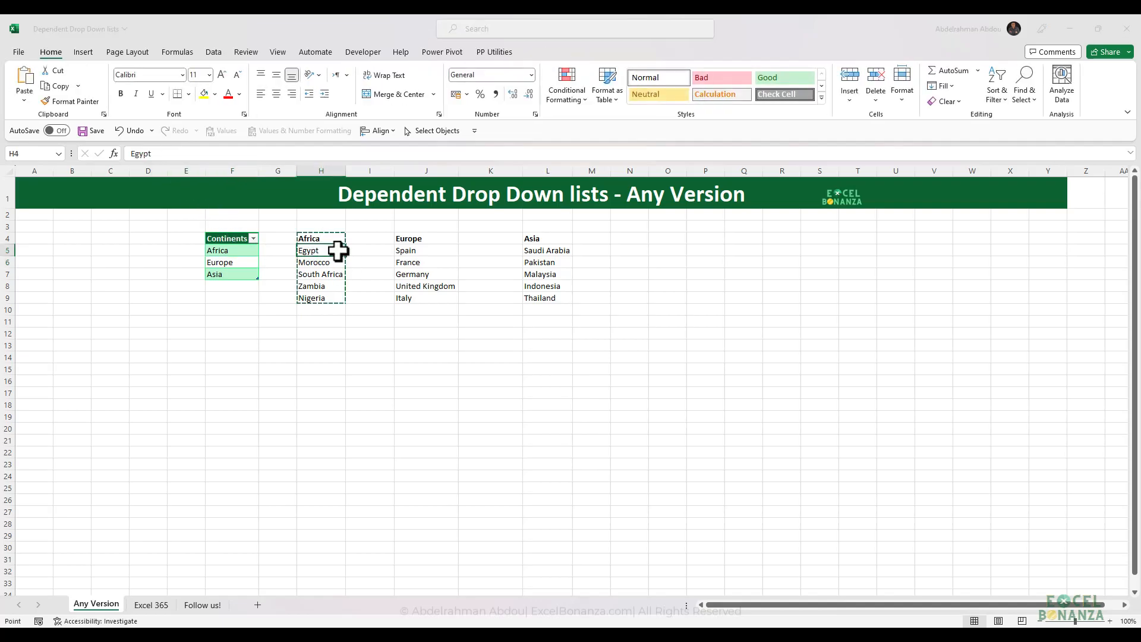
key(ctrl+t)
click(420, 401)
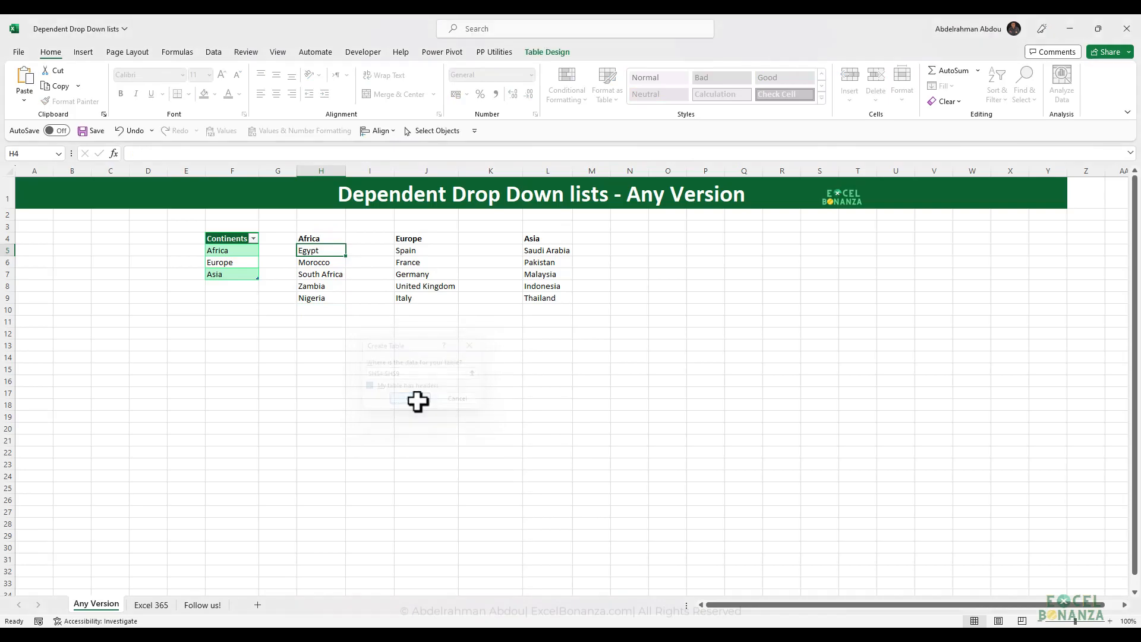
click(327, 262)
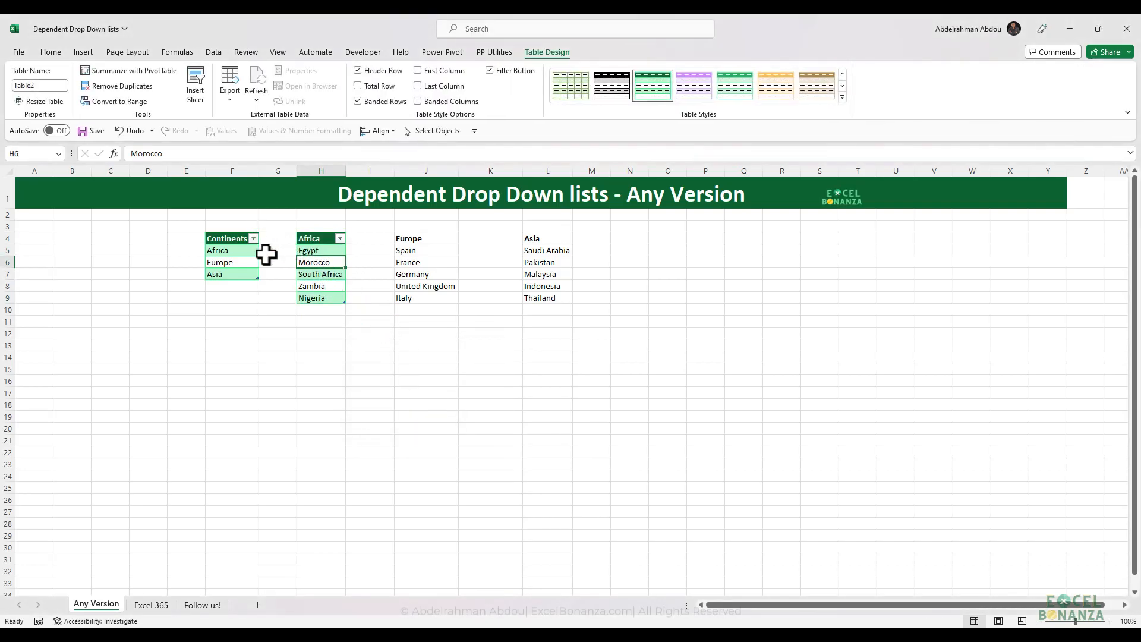
click(236, 250)
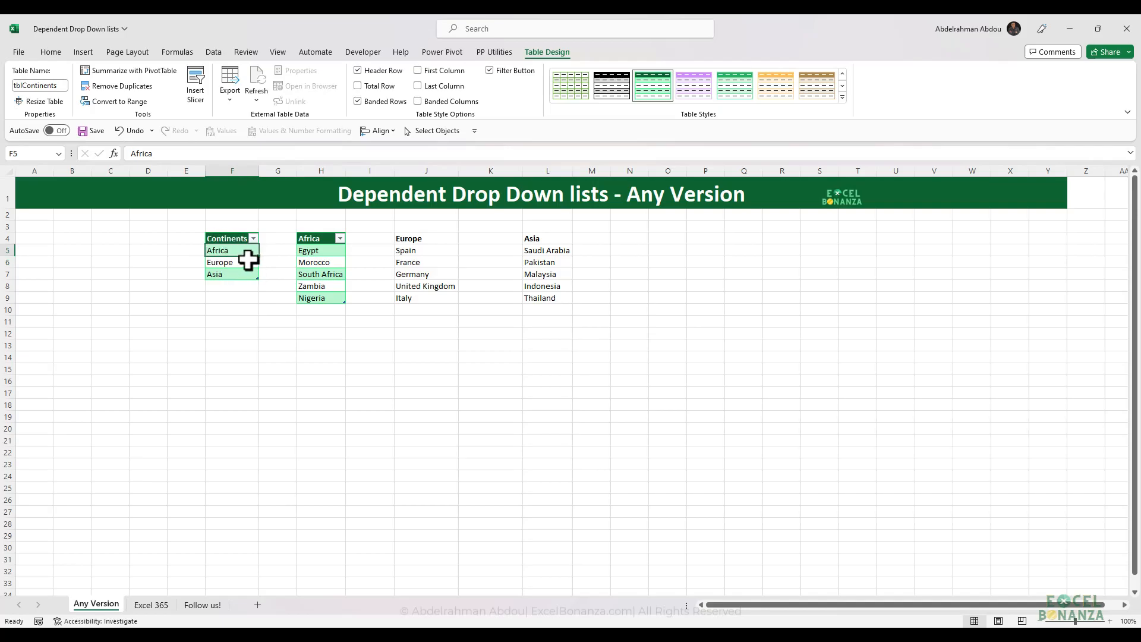
click(324, 250)
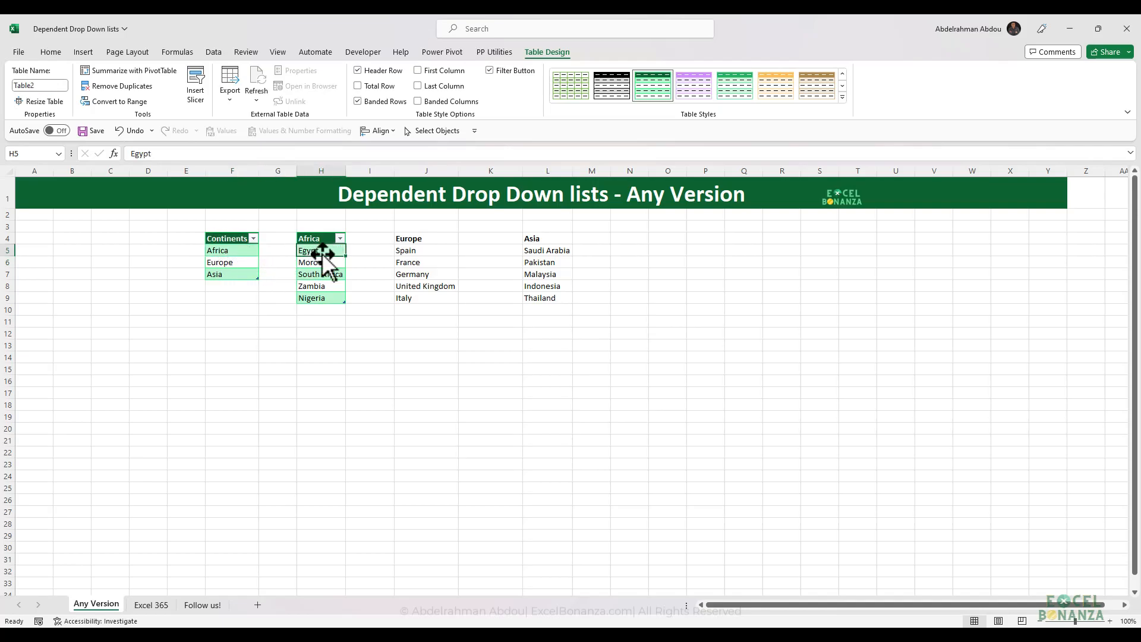
- Name the African countries table Africa and apply the black banded table style to it
click(45, 85)
text(Africa)
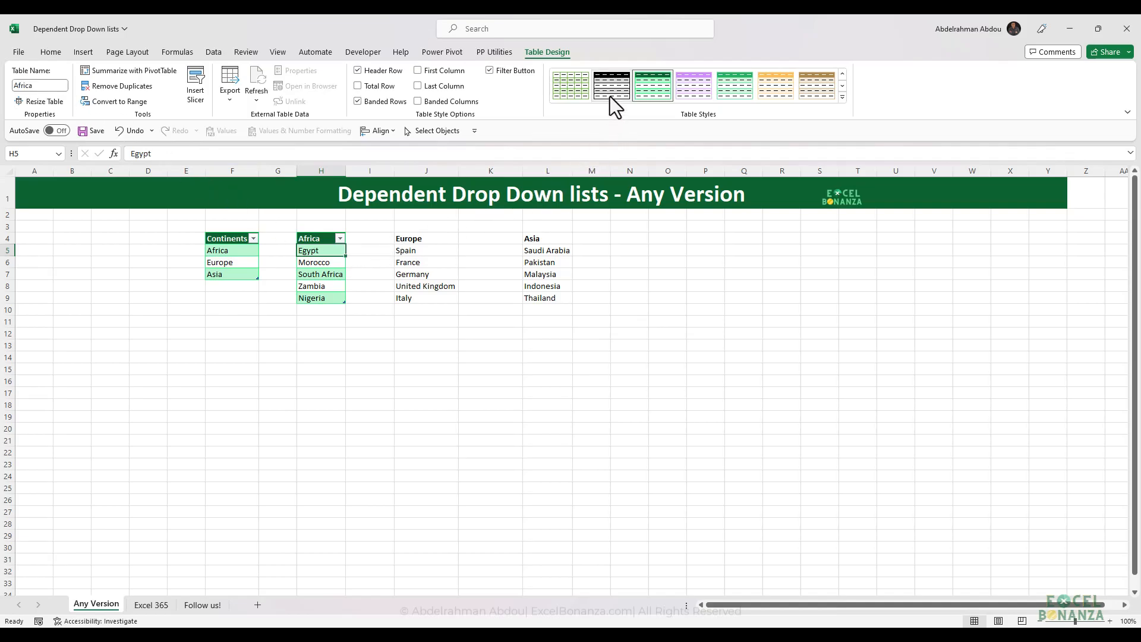
click(612, 80)
- Convert the Europe country list in J4:J9 into a table with headers
click(428, 252)
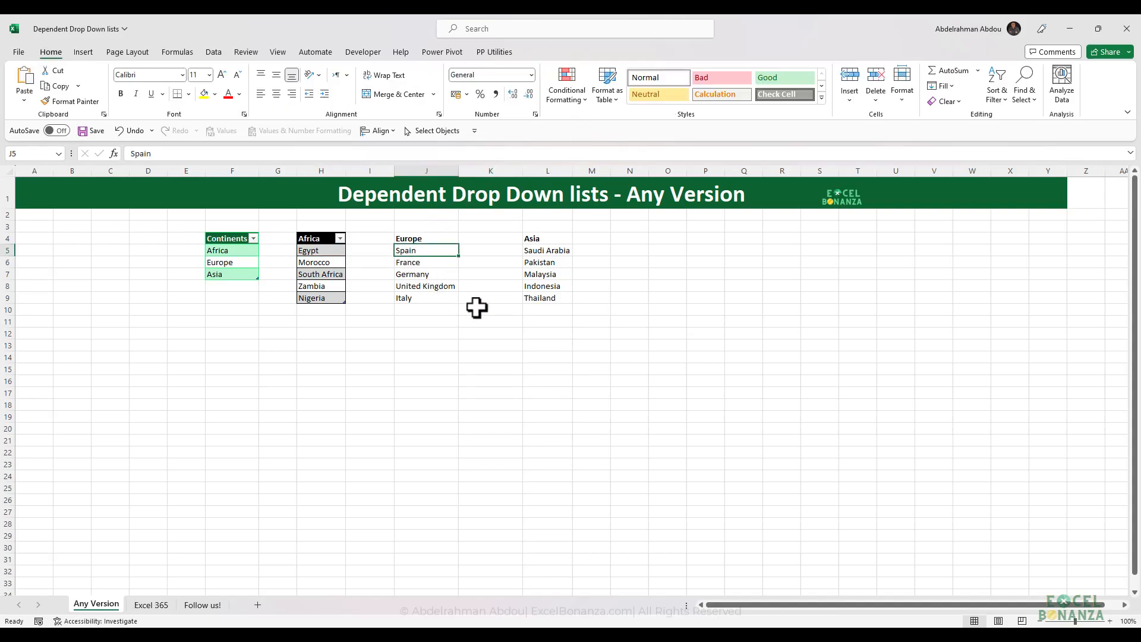
key(ctrl+t)
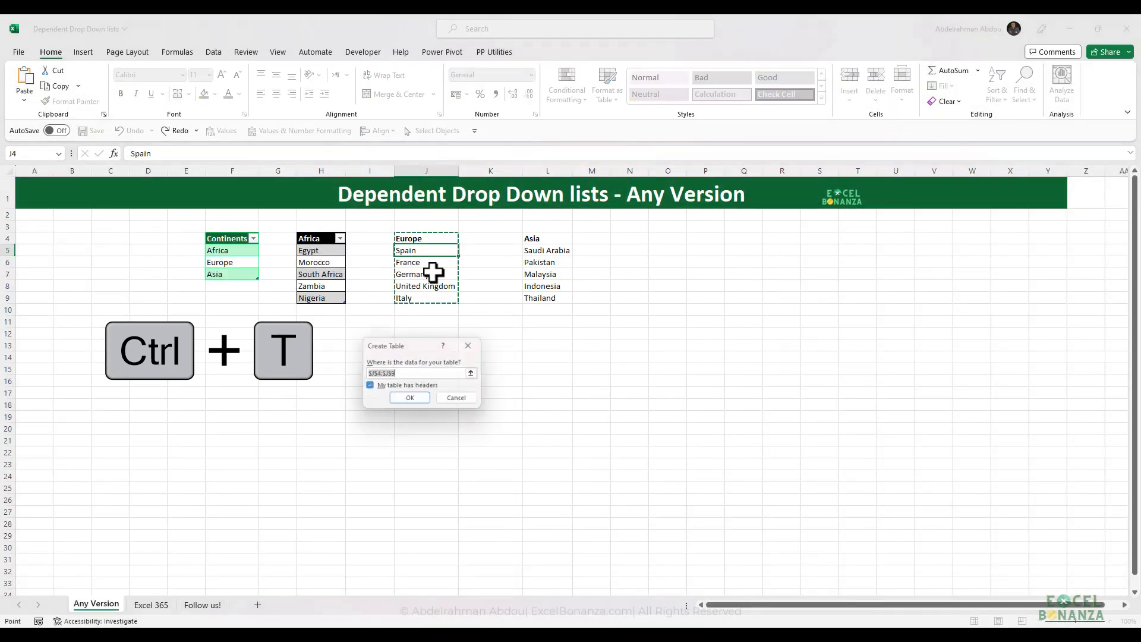
click(417, 401)
- Name the European countries table Europe and apply the black banded table style to it
click(56, 86)
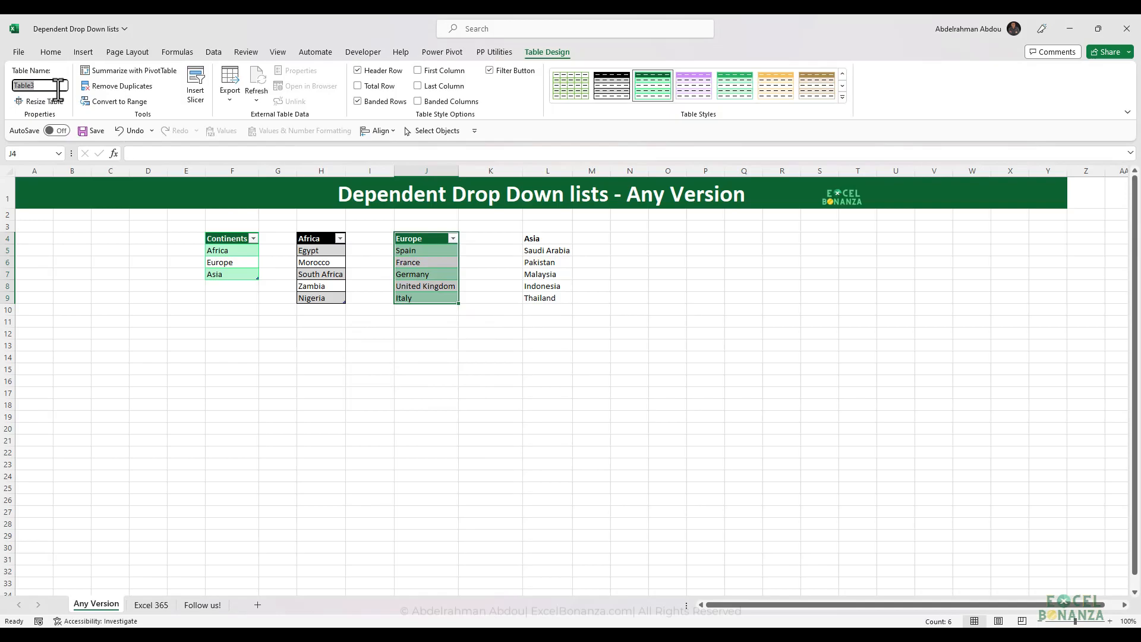
text(Europe)
key(Return)
click(612, 89)
click(434, 274)
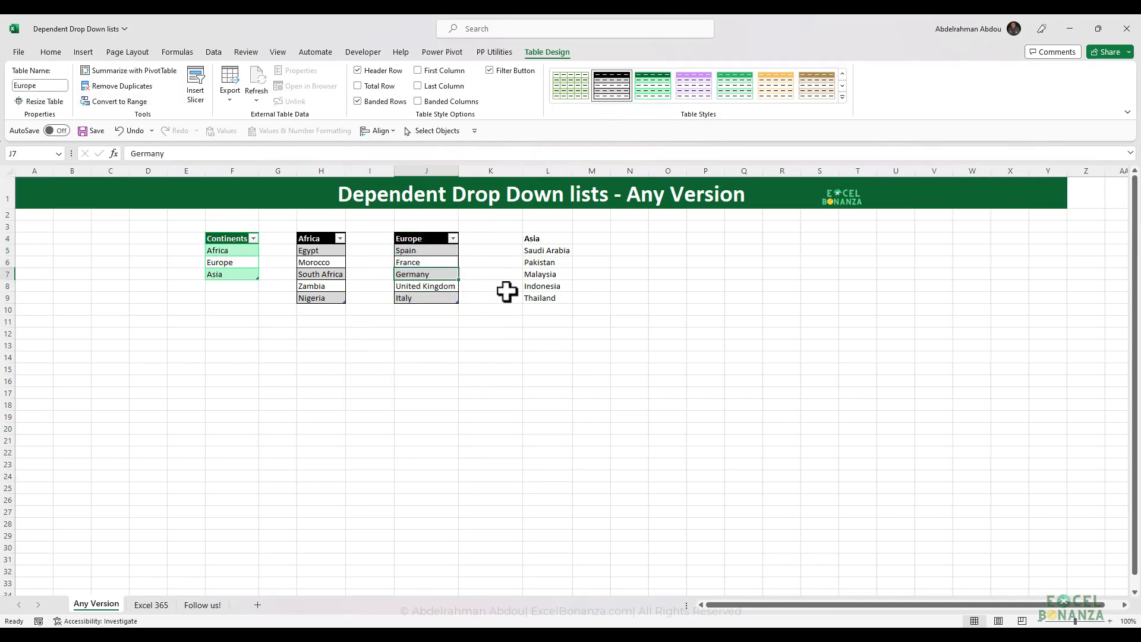
- Convert the Asia country list in L4:L9 into a table with headers
click(544, 262)
key(ctrl+t)
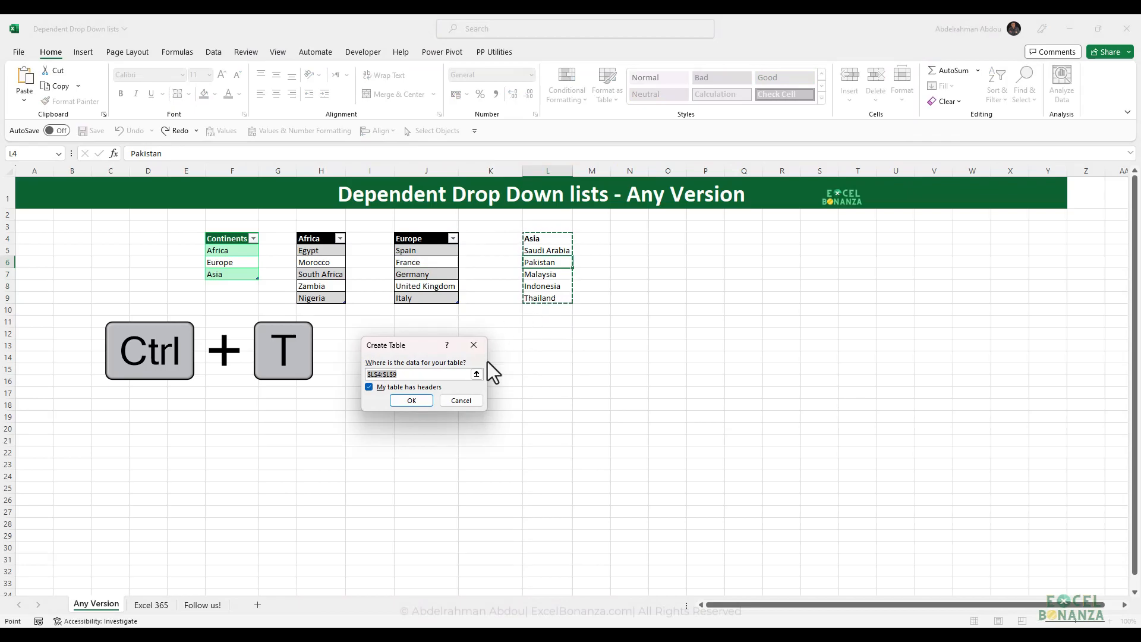
click(411, 400)
- Name the Asian countries table Asia and apply the black banded table style to it
click(33, 84)
text(Asia)
key(Return)
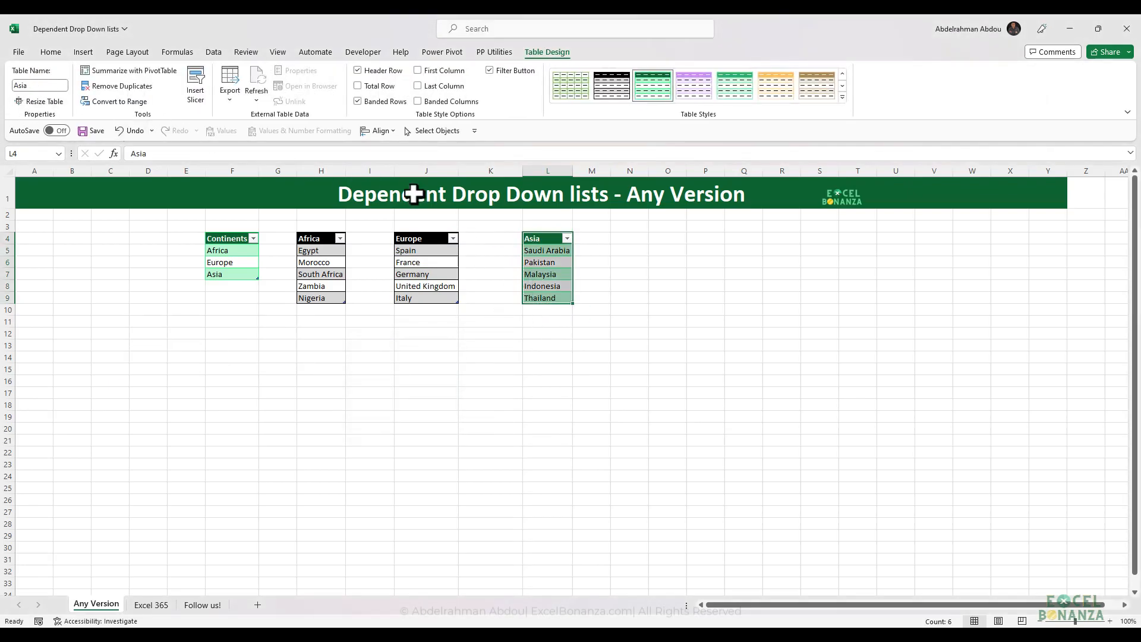
click(612, 89)
click(278, 333)
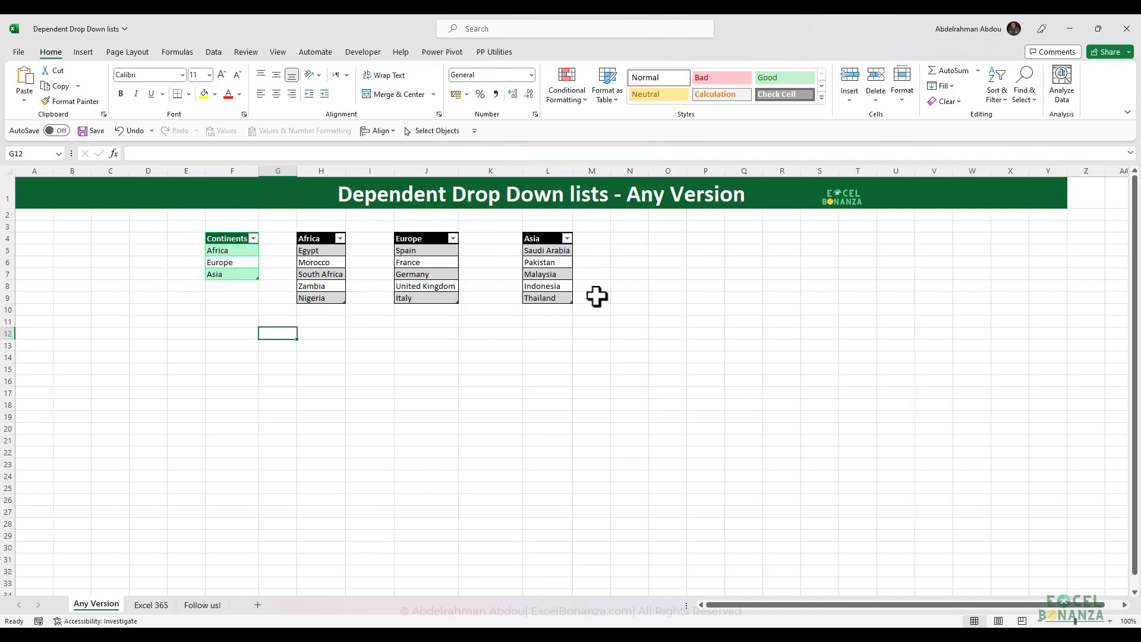
- Compare the country tables' names and headers with the entries in the Continents table
click(321, 262)
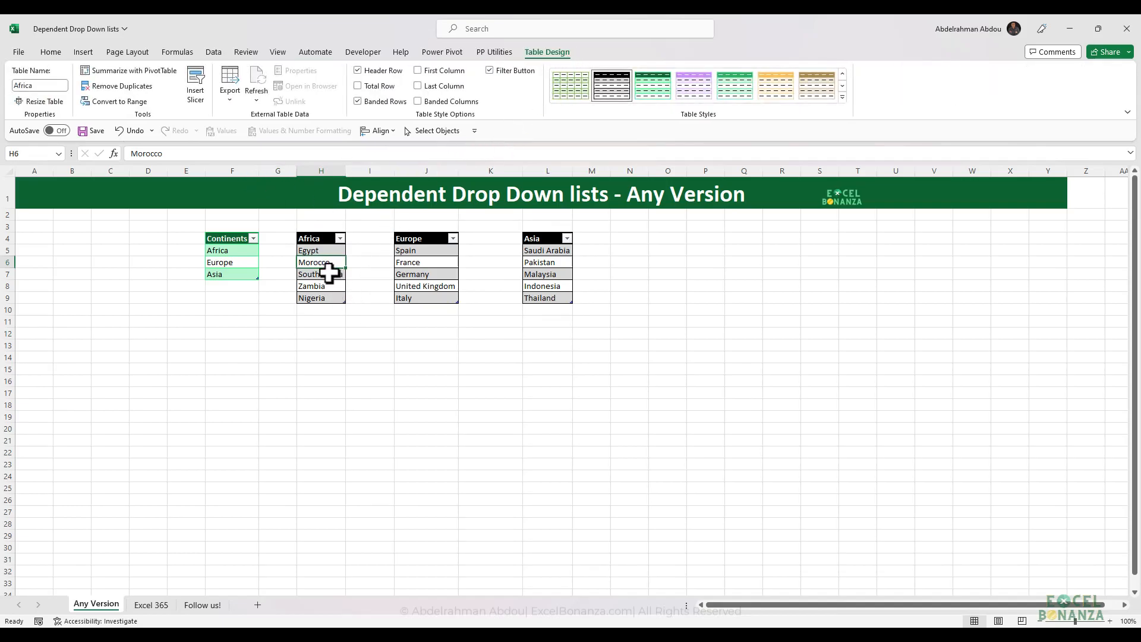
click(236, 261)
click(314, 239)
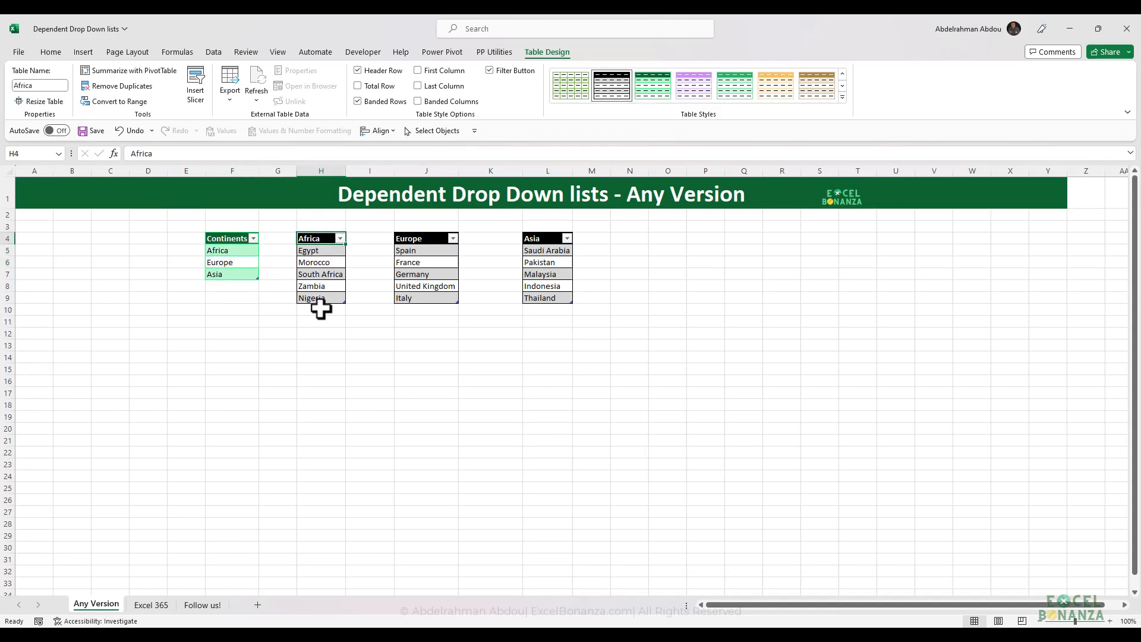
click(228, 250)
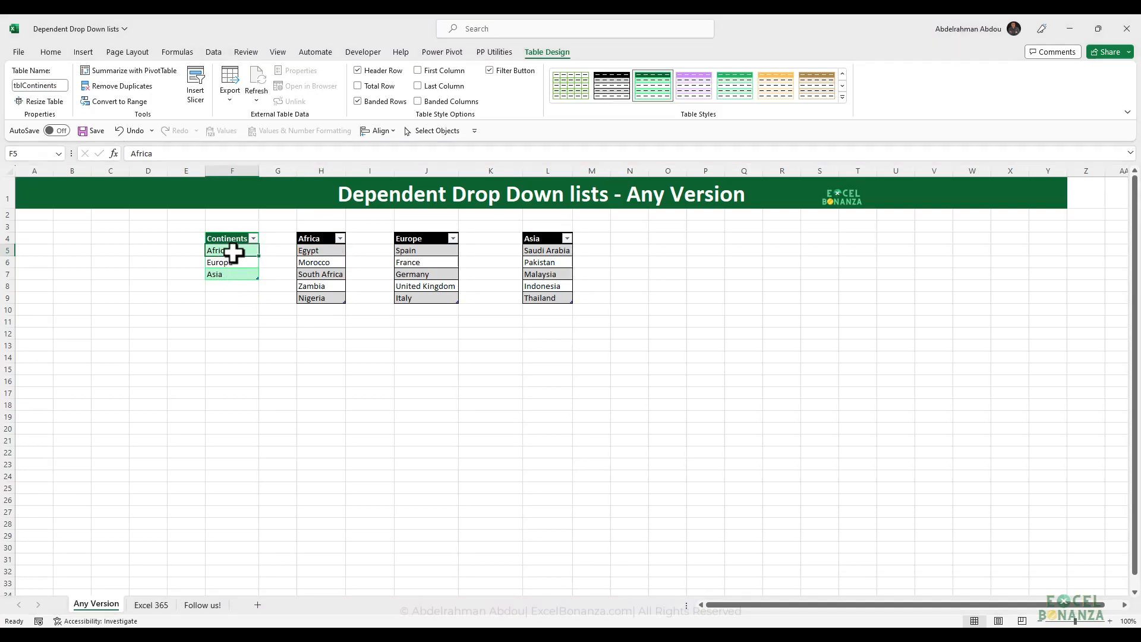
click(416, 251)
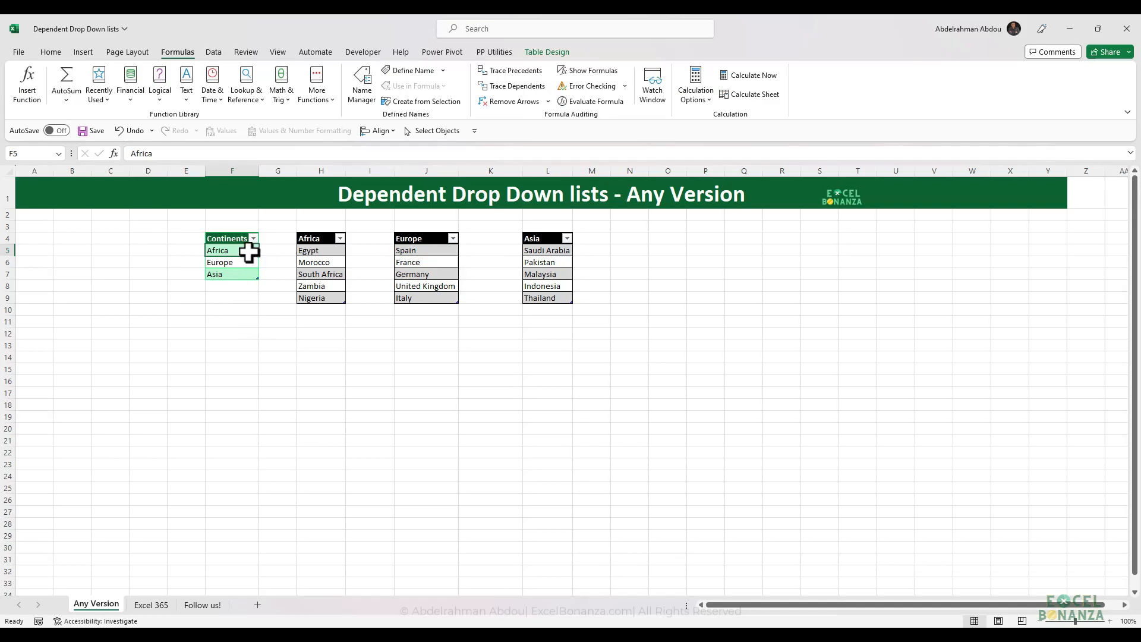
- Name the Continents table's data cells F5:F7 RngContinents
drag(239, 252, 236, 275)
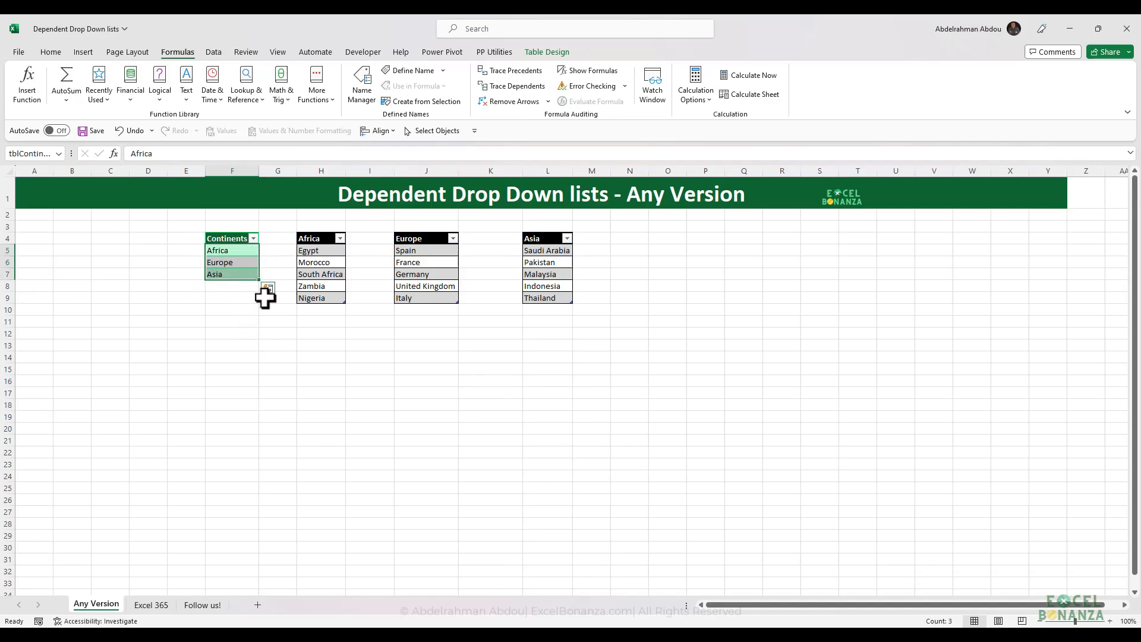
drag(241, 249, 237, 278)
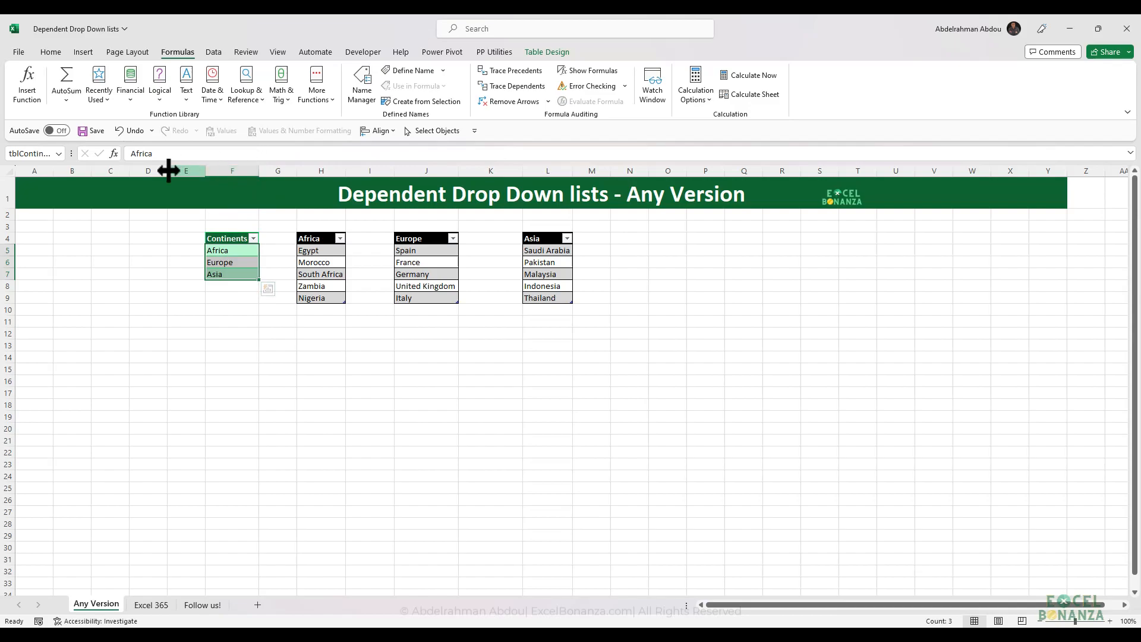
click(41, 155)
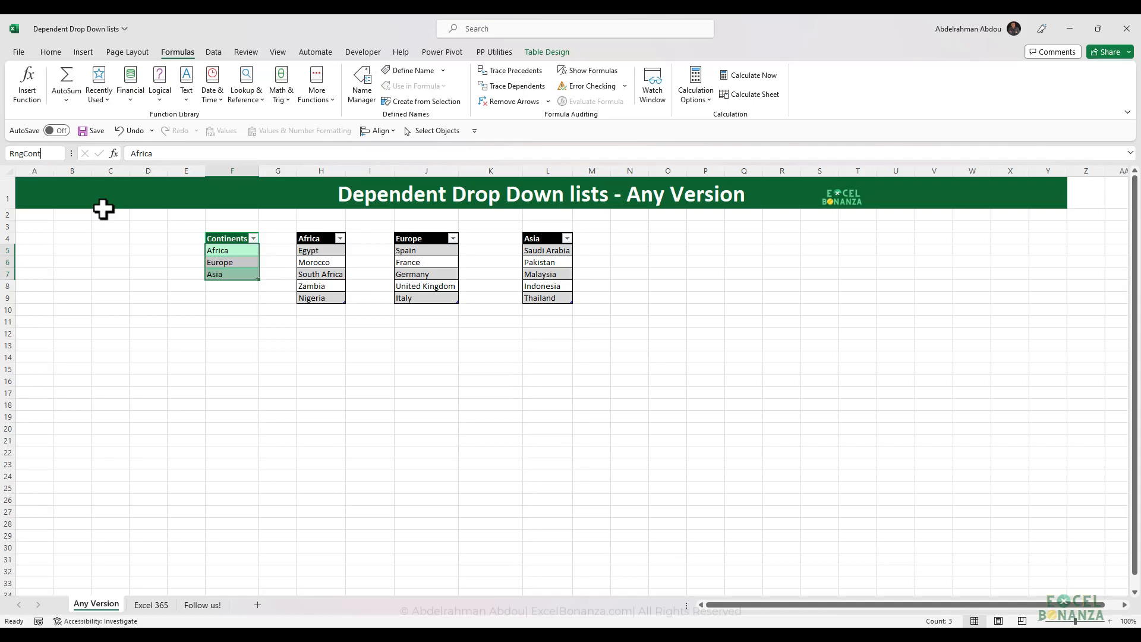
key(Return)
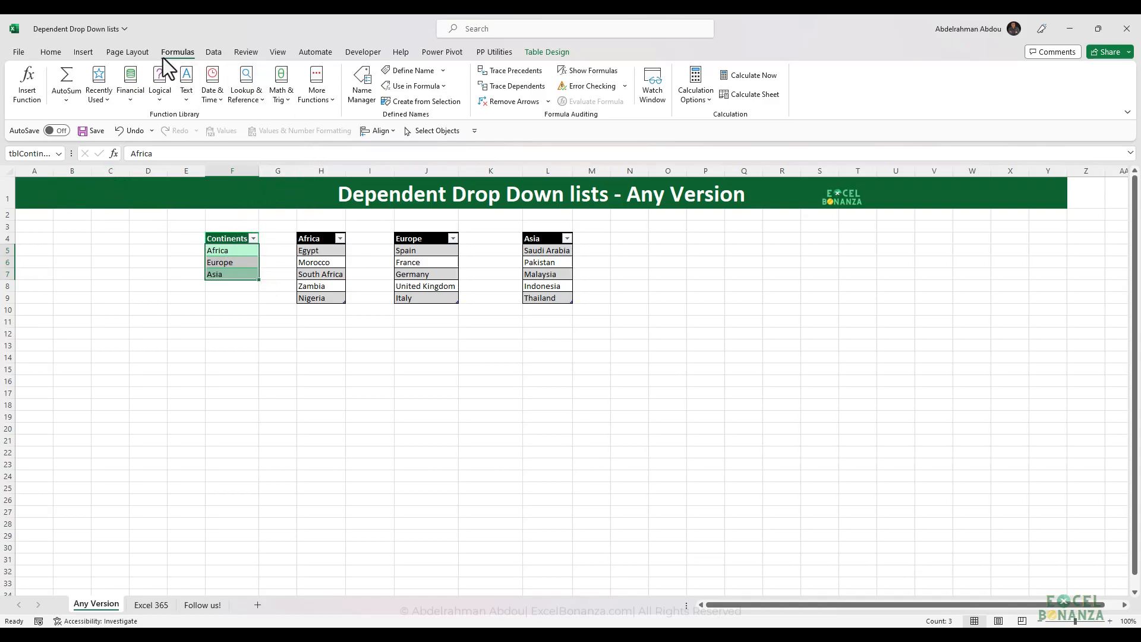
- Review the RngContinents entry in the Name Manager and how a new name would reference the Continents column
click(361, 89)
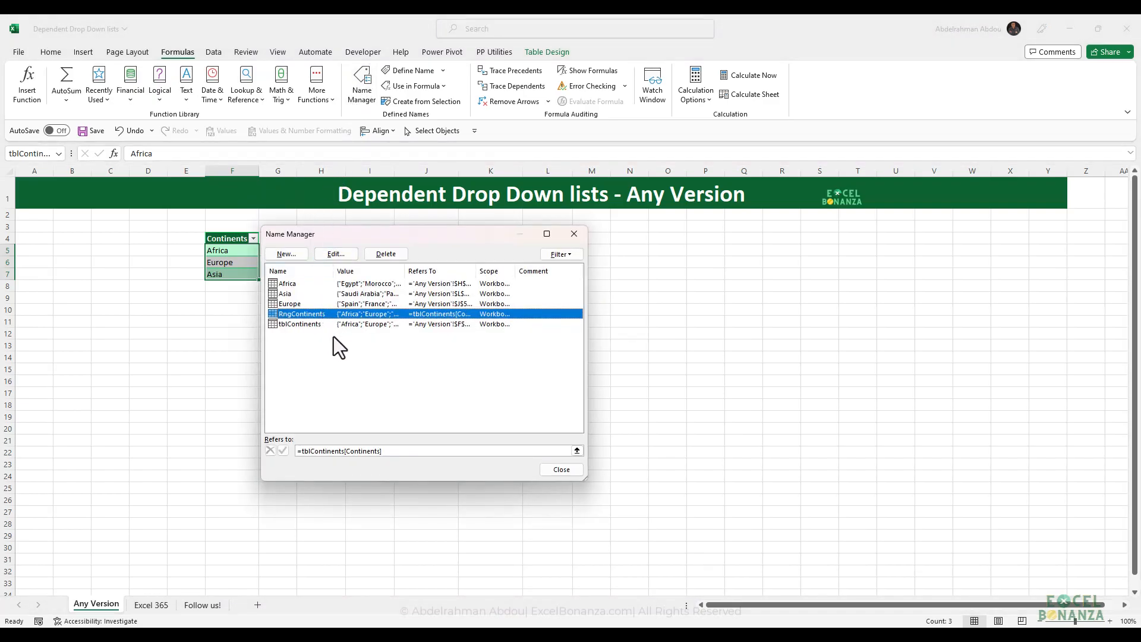
click(291, 256)
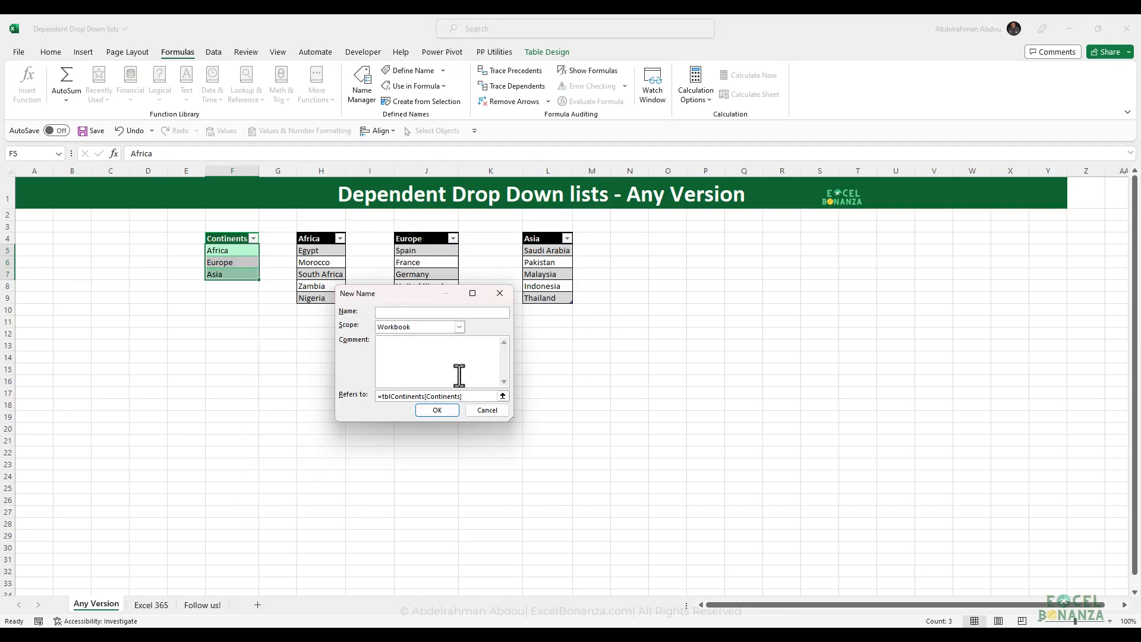
click(502, 396)
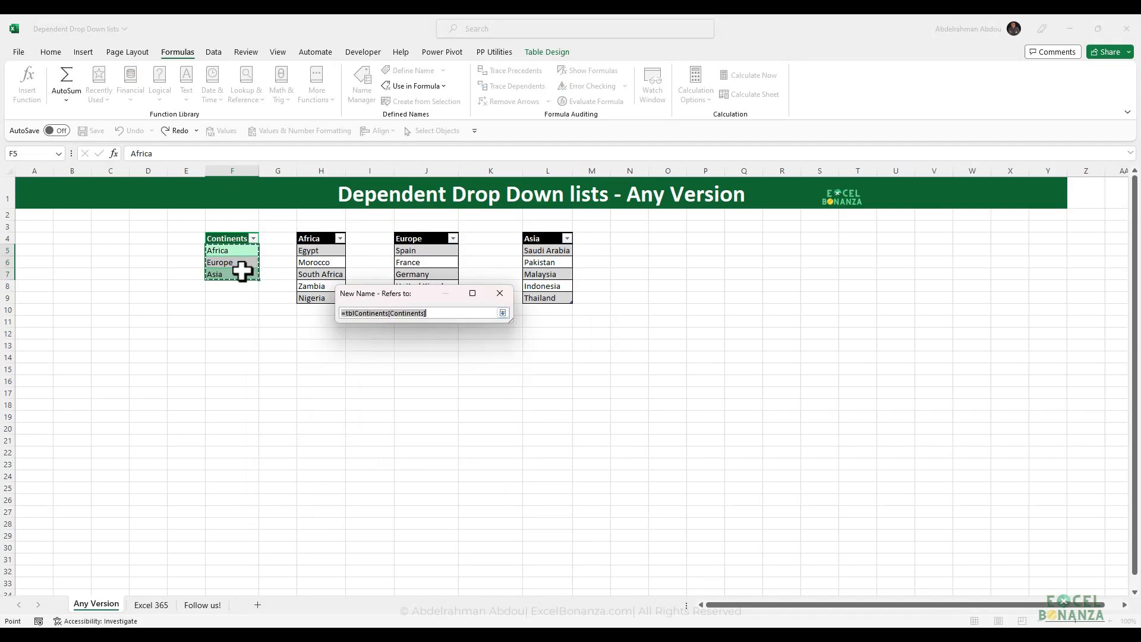
click(503, 312)
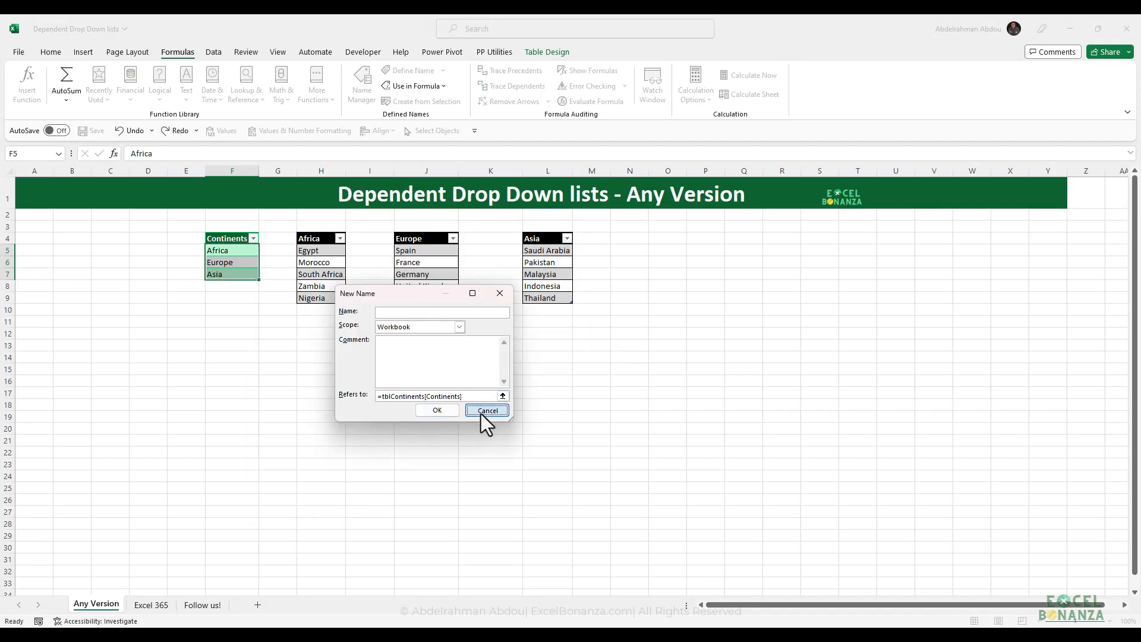
click(483, 413)
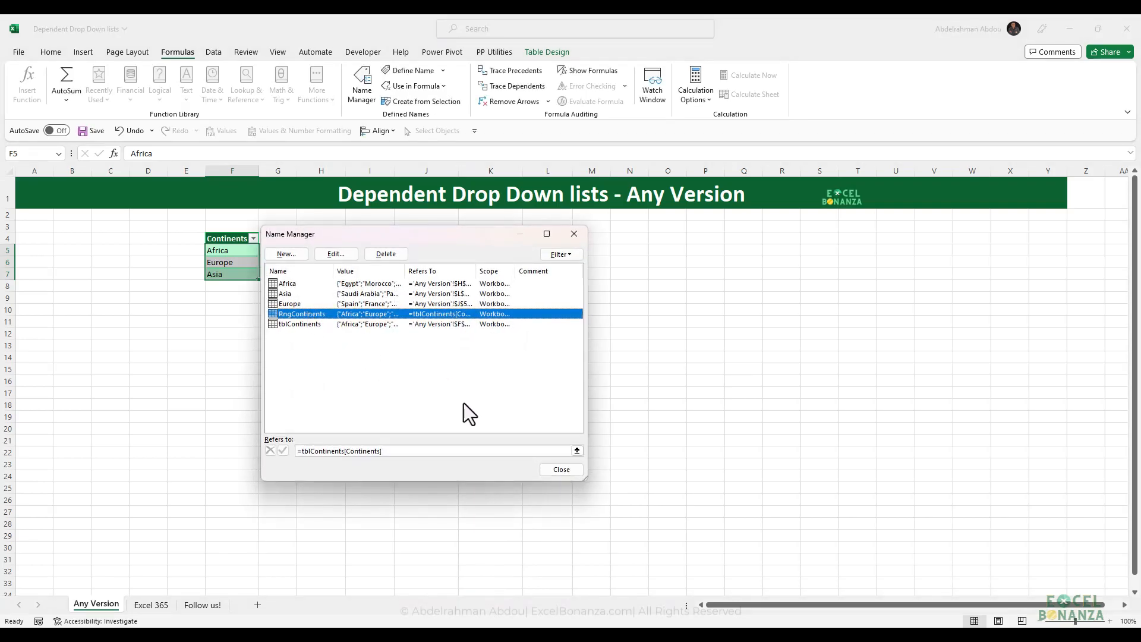
click(561, 472)
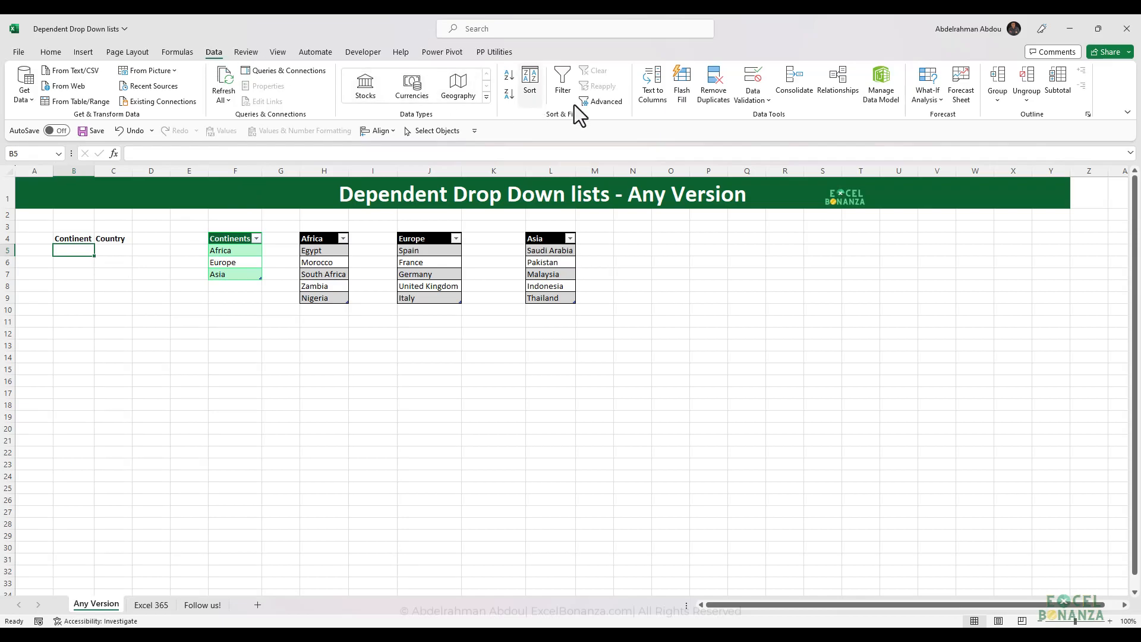
- Restrict B5 to a validation list sourced from =RngContinents and choose Africa as its continent
click(739, 77)
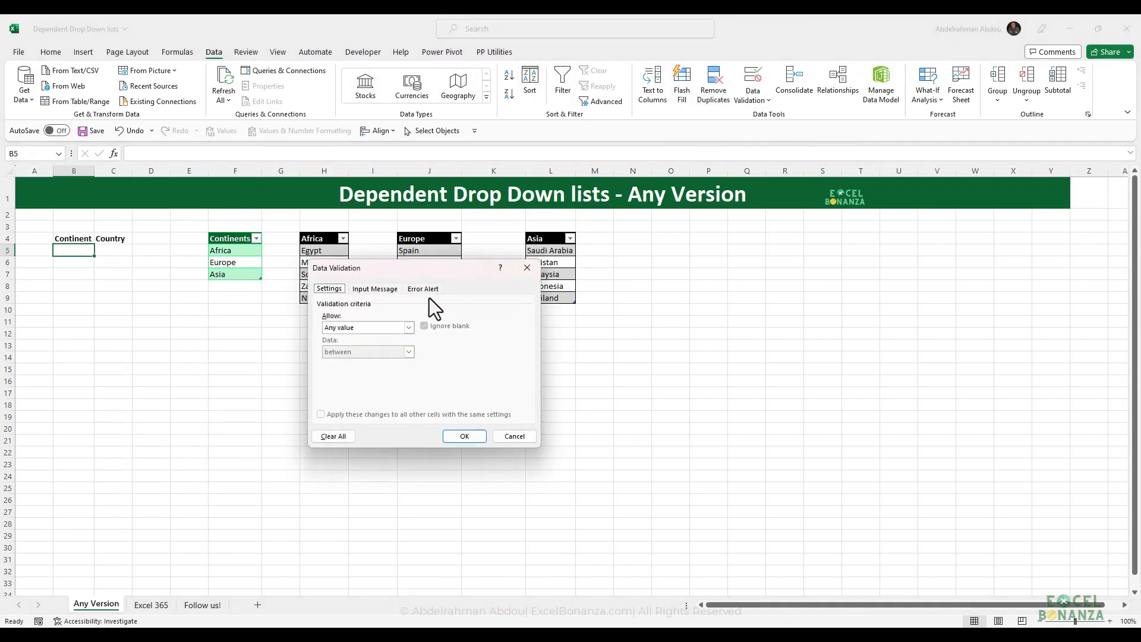
click(370, 325)
click(334, 362)
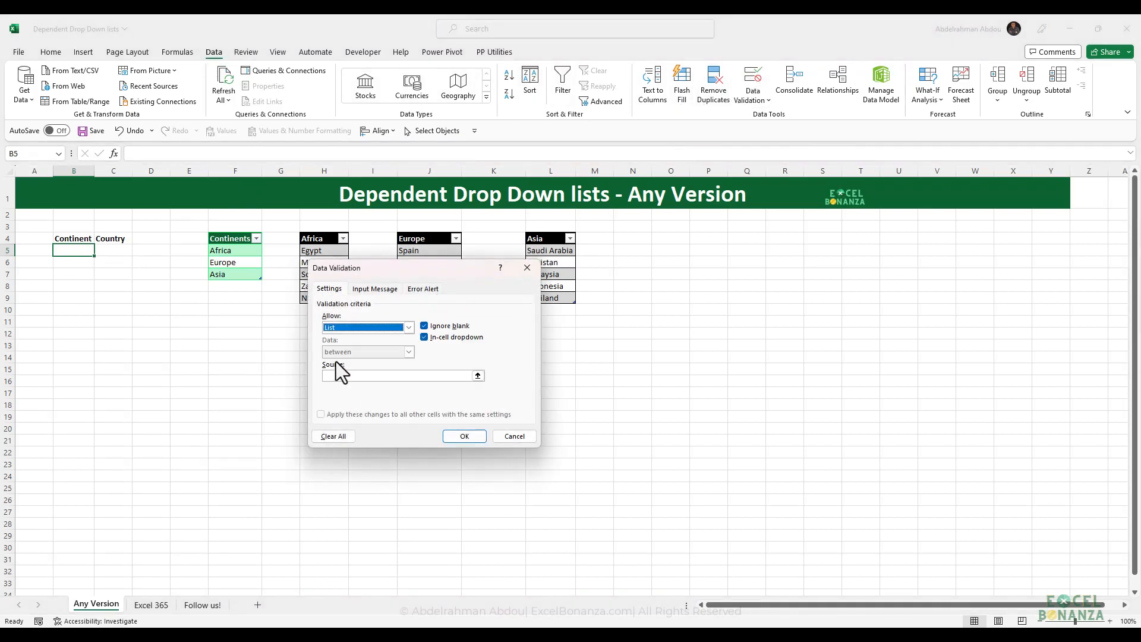
click(342, 376)
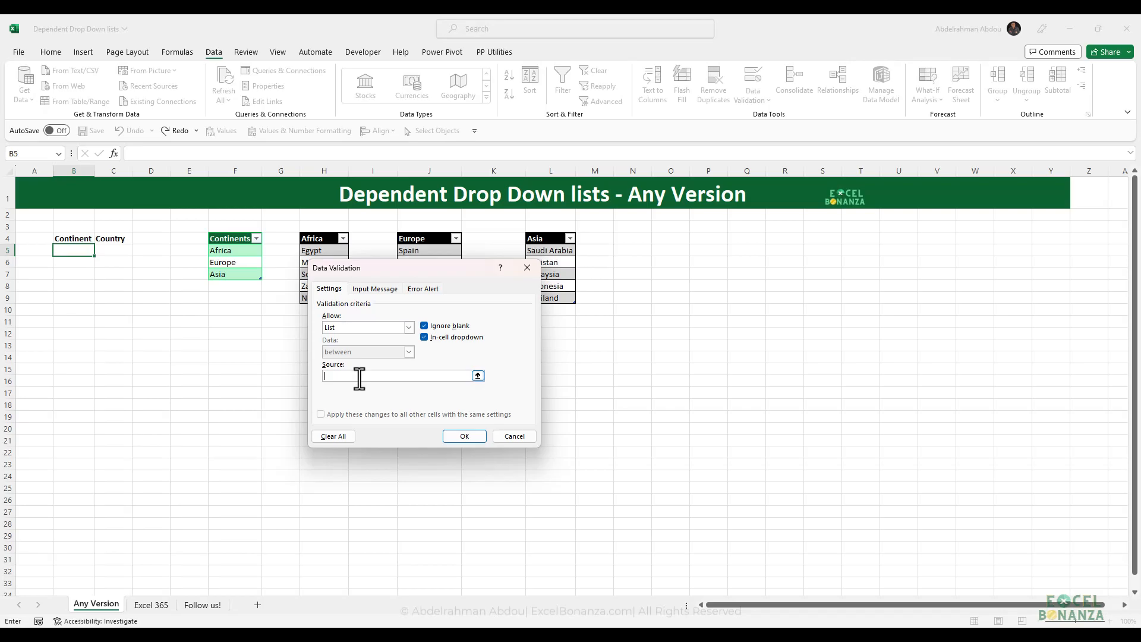
key(F3)
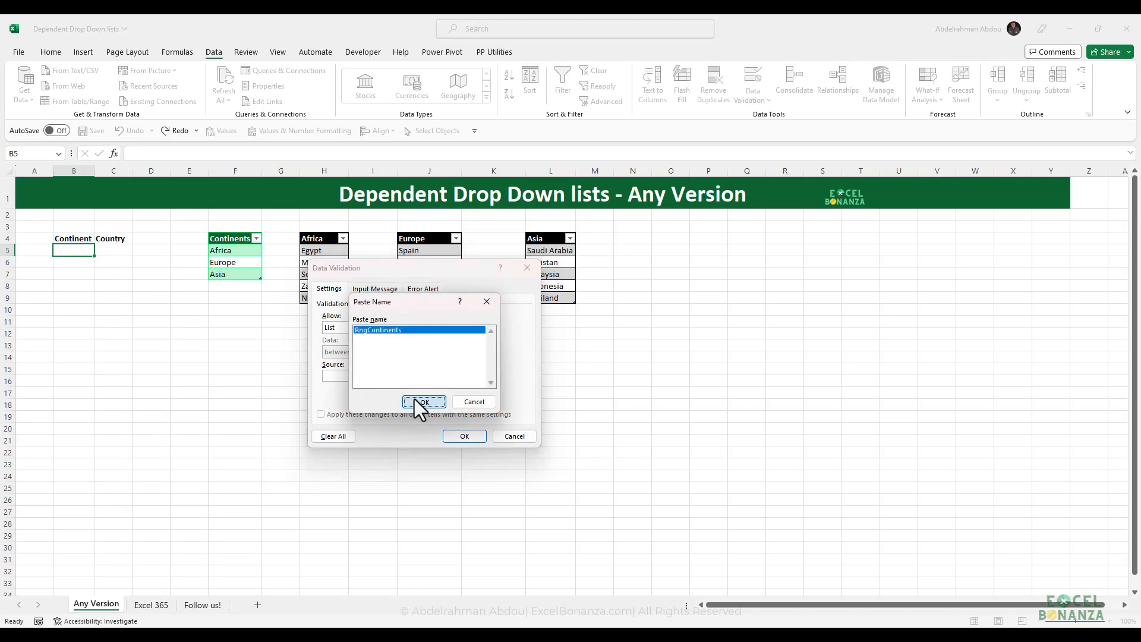
click(423, 402)
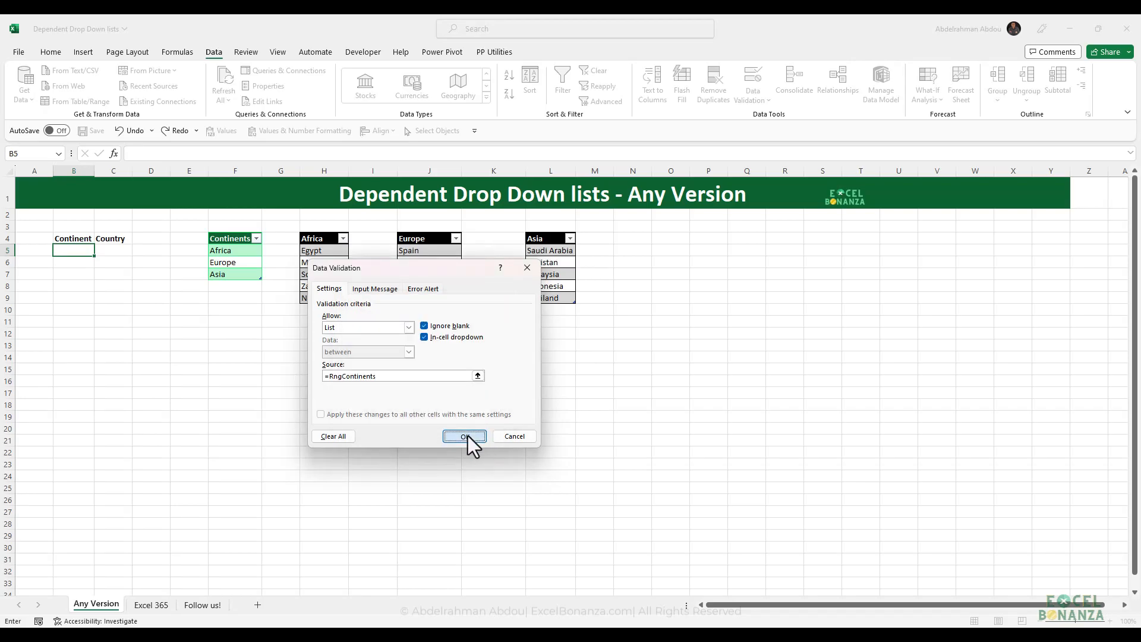
click(464, 436)
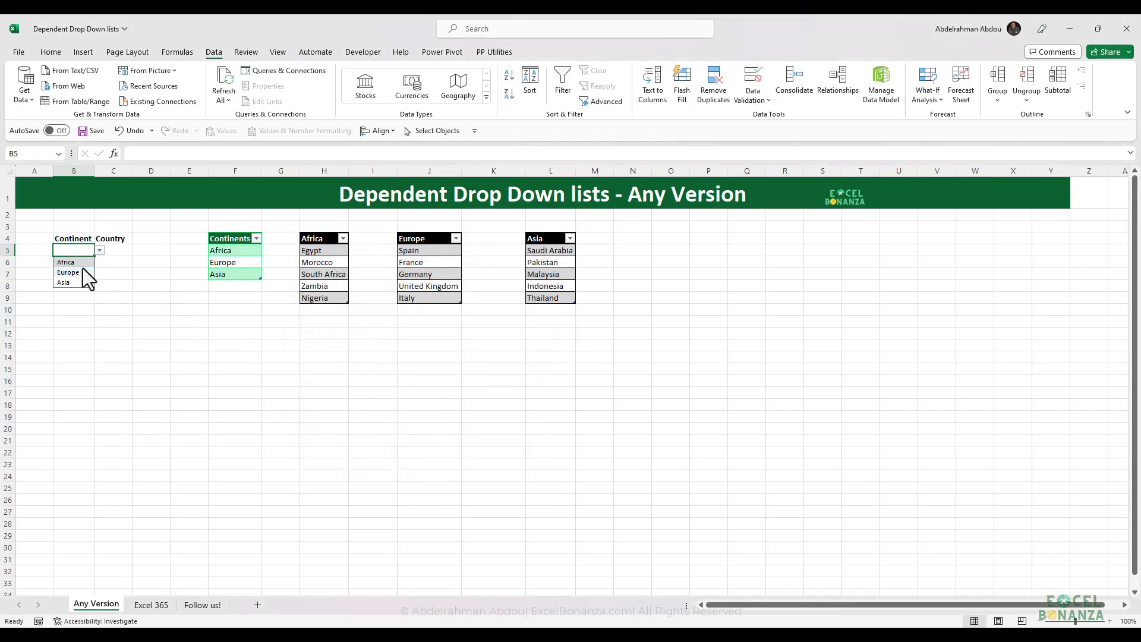
click(81, 264)
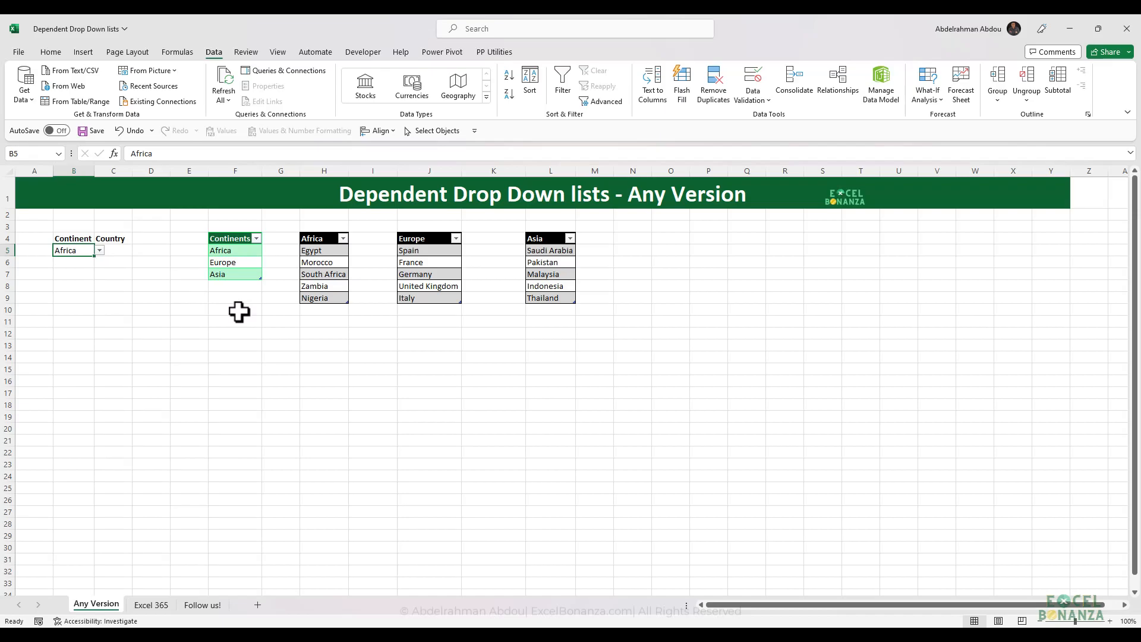
click(99, 251)
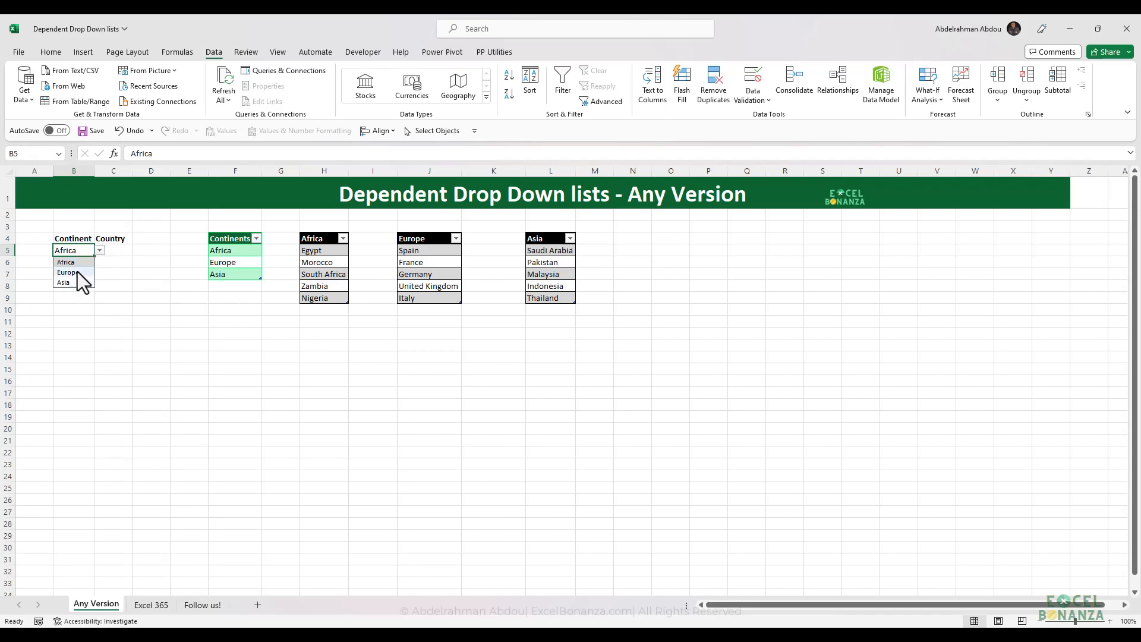
- Restrict C5 under Country to a validation list with the source =indirect($B5)
click(124, 251)
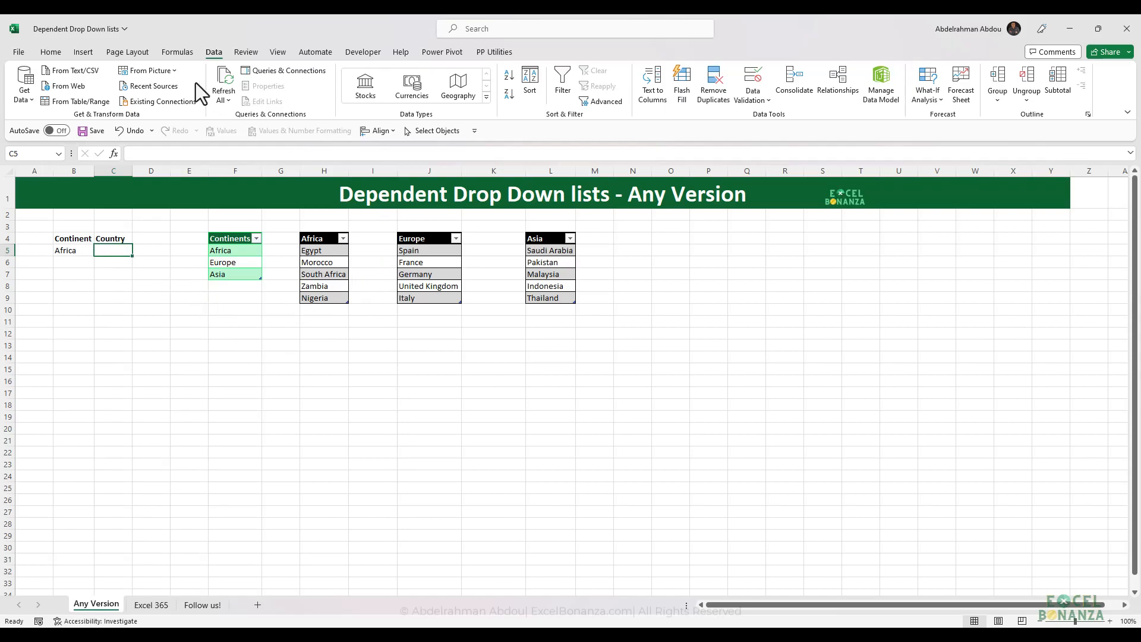
click(752, 84)
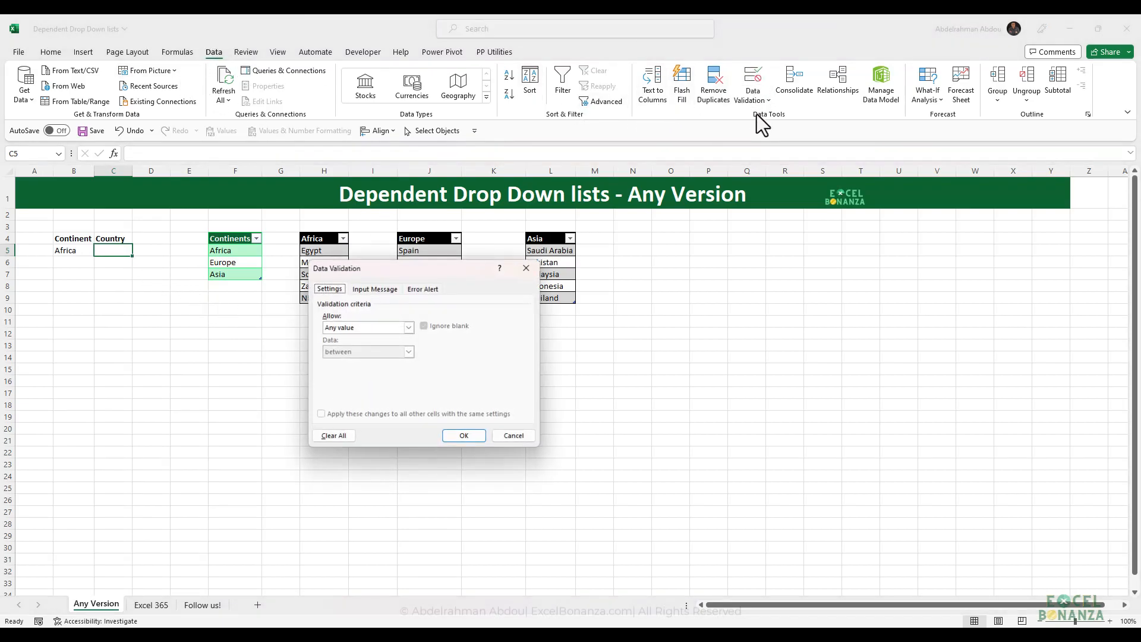
click(376, 326)
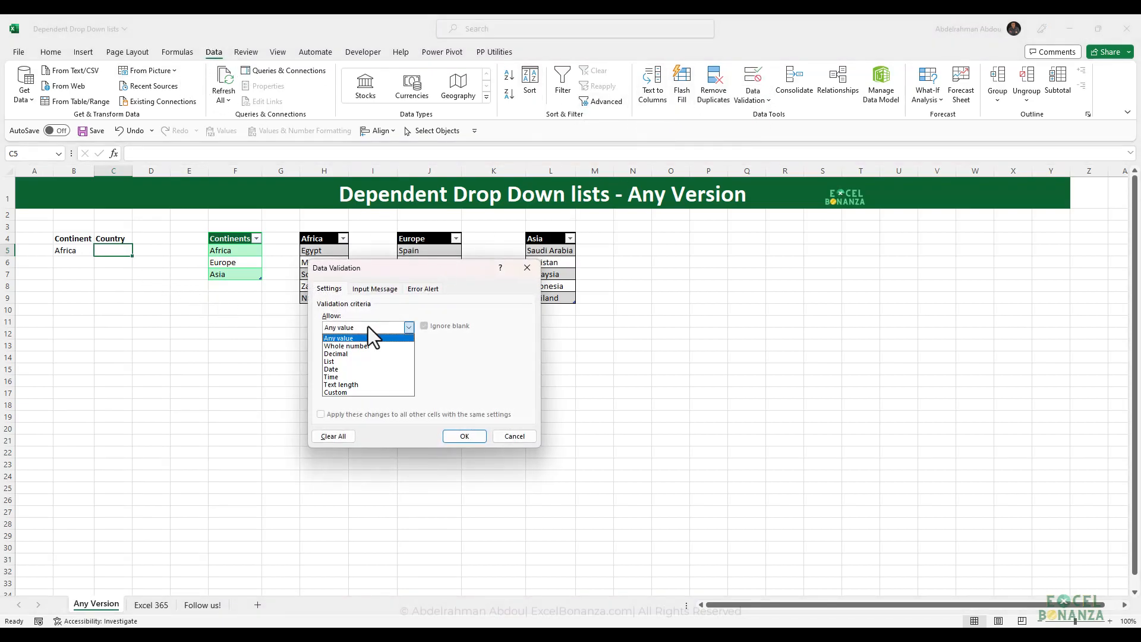
click(344, 362)
click(361, 375)
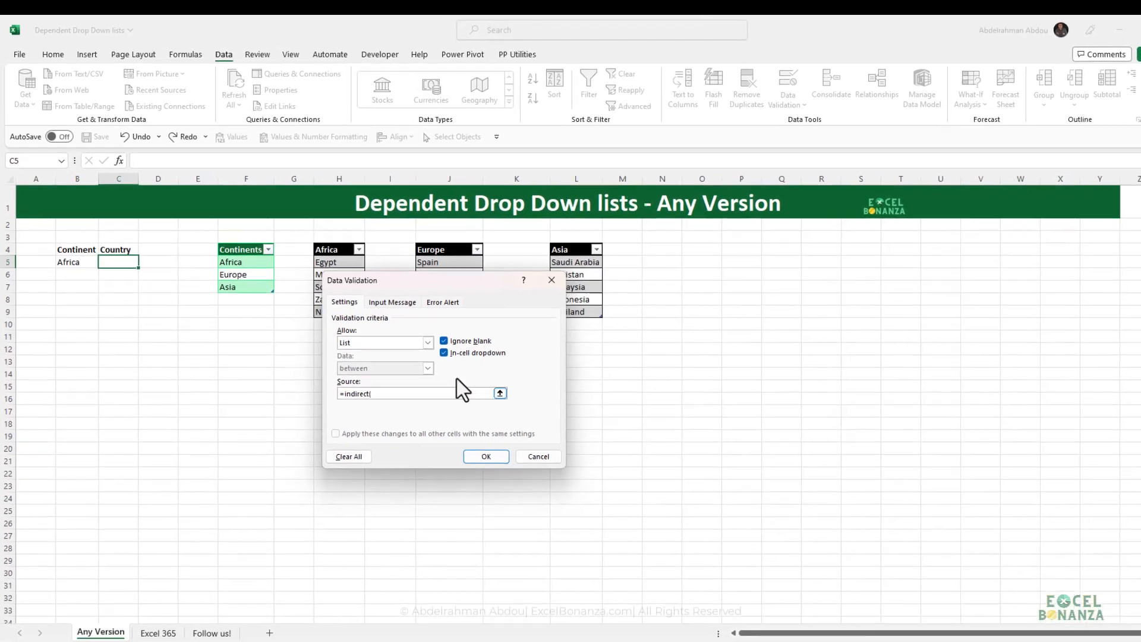
click(478, 376)
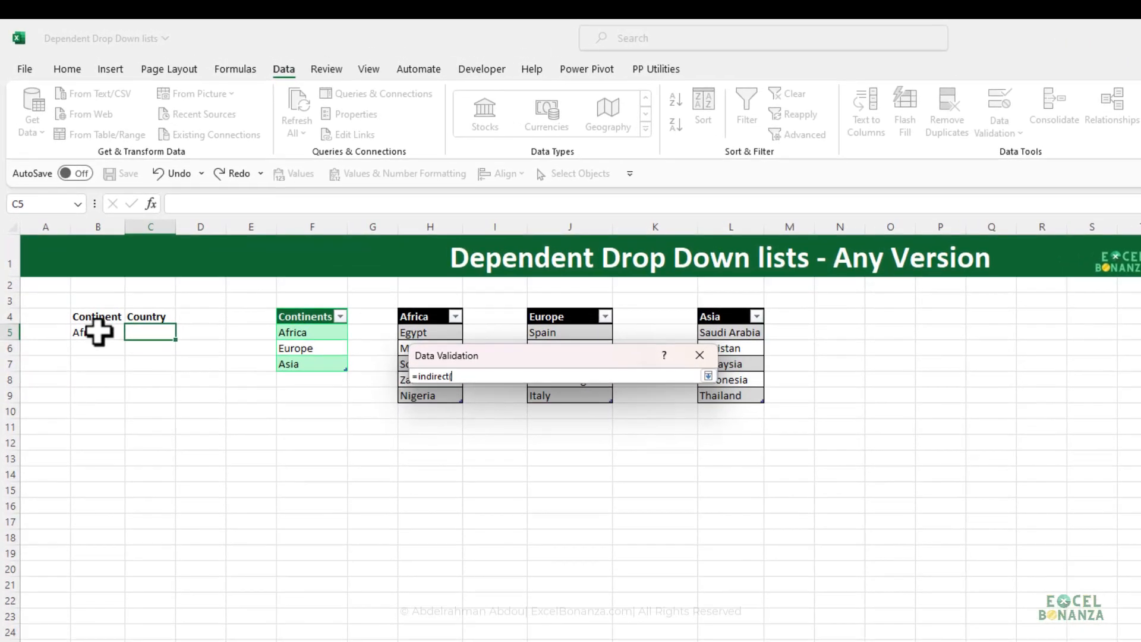
click(98, 332)
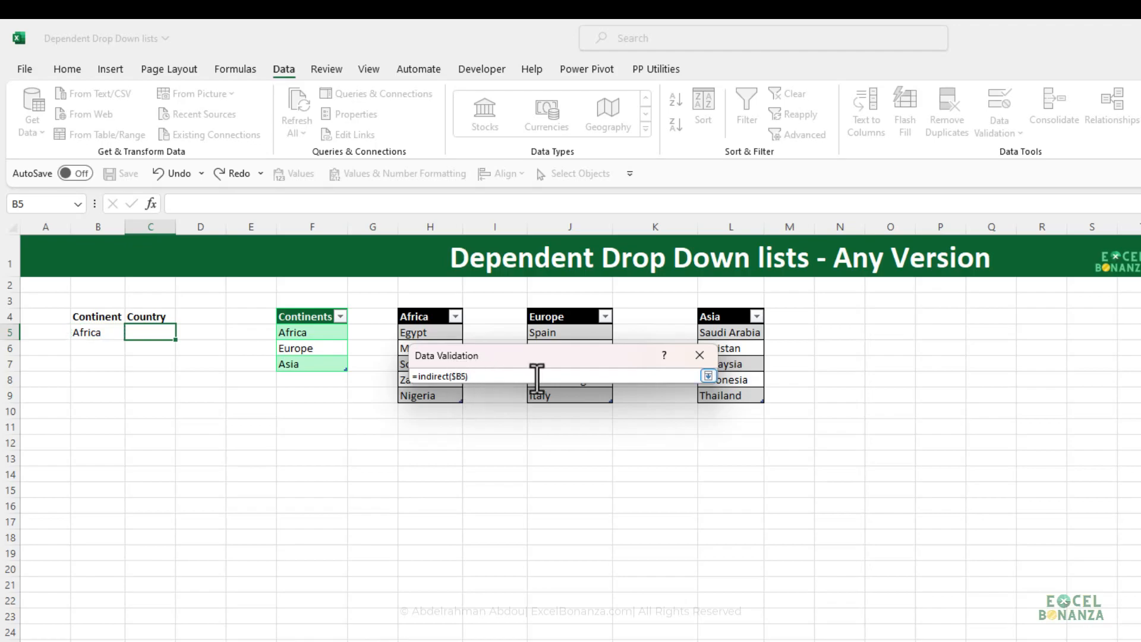
click(707, 376)
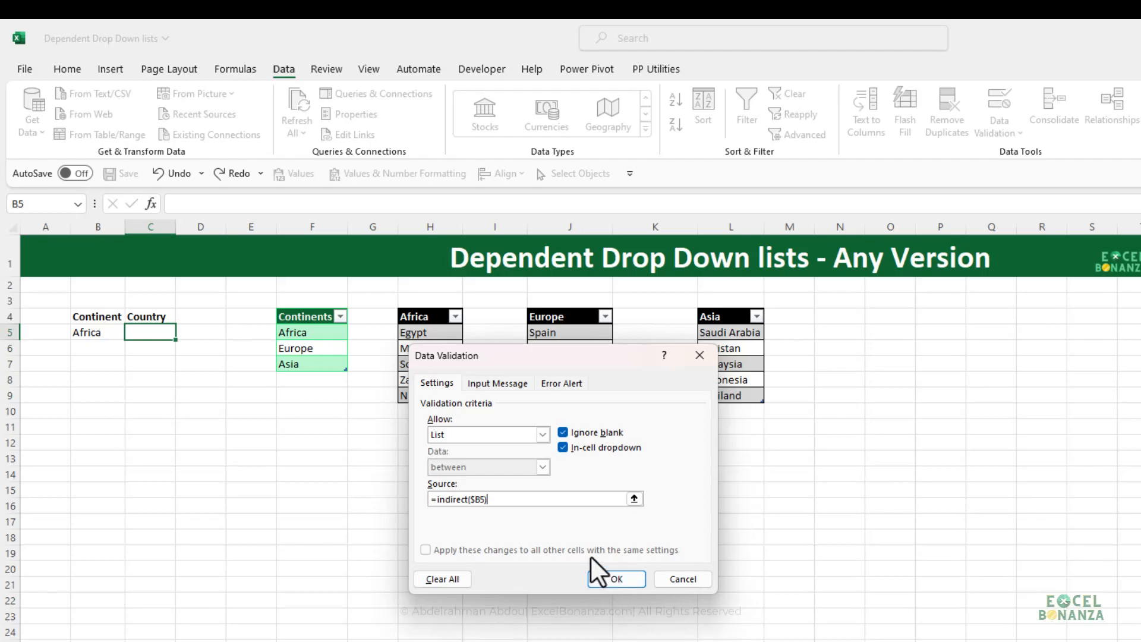
click(617, 579)
- Check the countries offered in C5 while the continent in B5 is Africa
click(91, 334)
drag(93, 334, 169, 334)
click(158, 333)
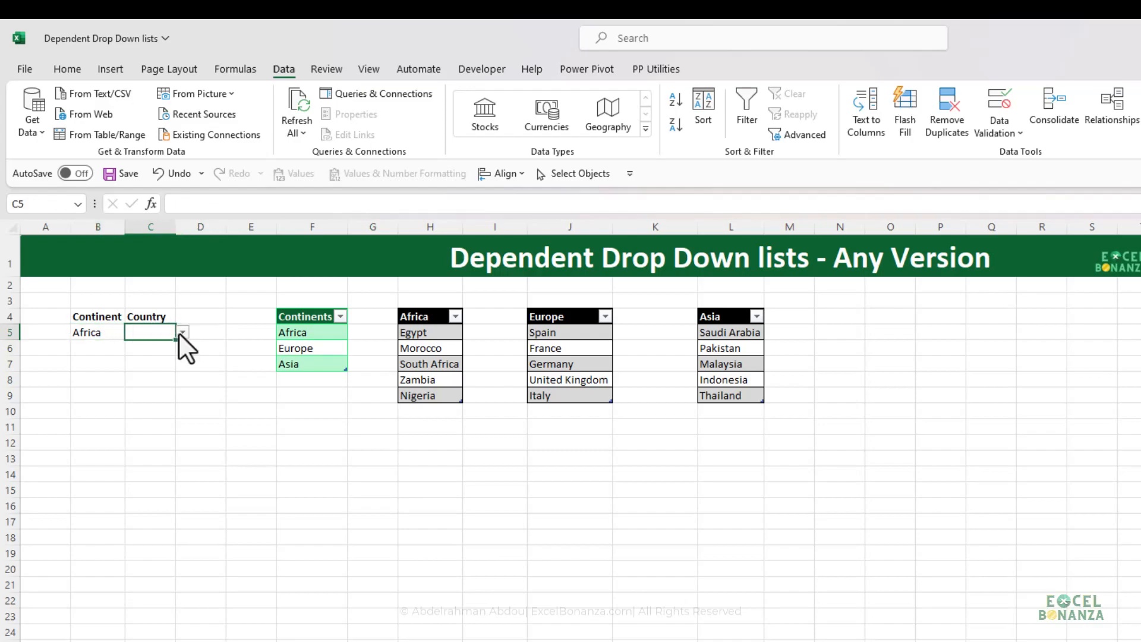
click(181, 333)
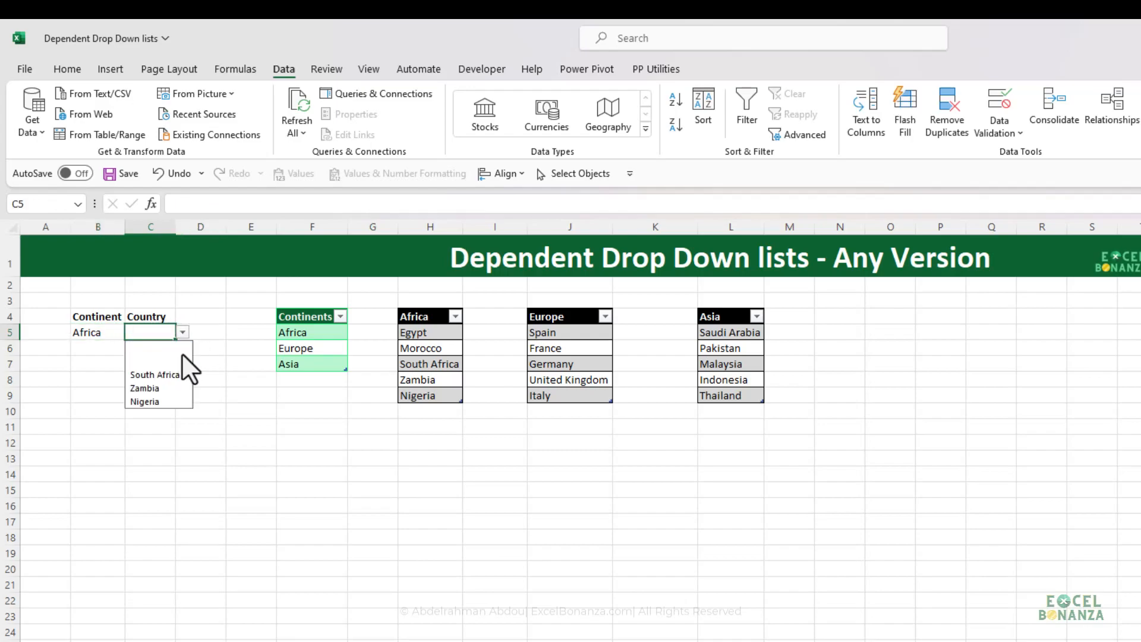
- Change the continent in B5 to Europe and check the countries offered in C5
click(85, 334)
click(132, 332)
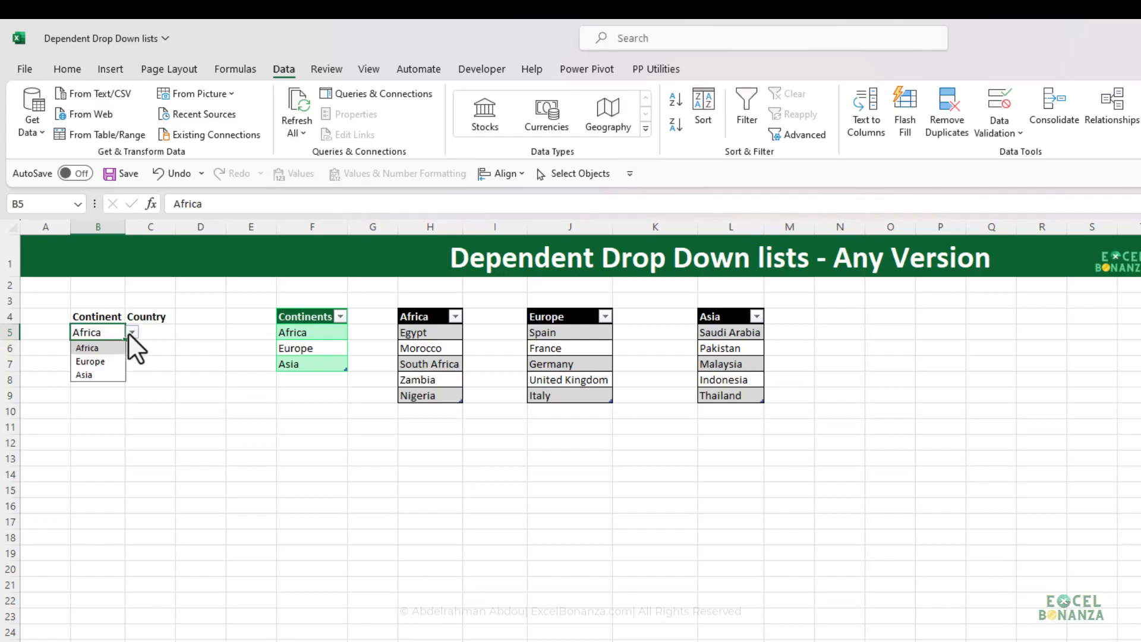
click(95, 361)
click(155, 330)
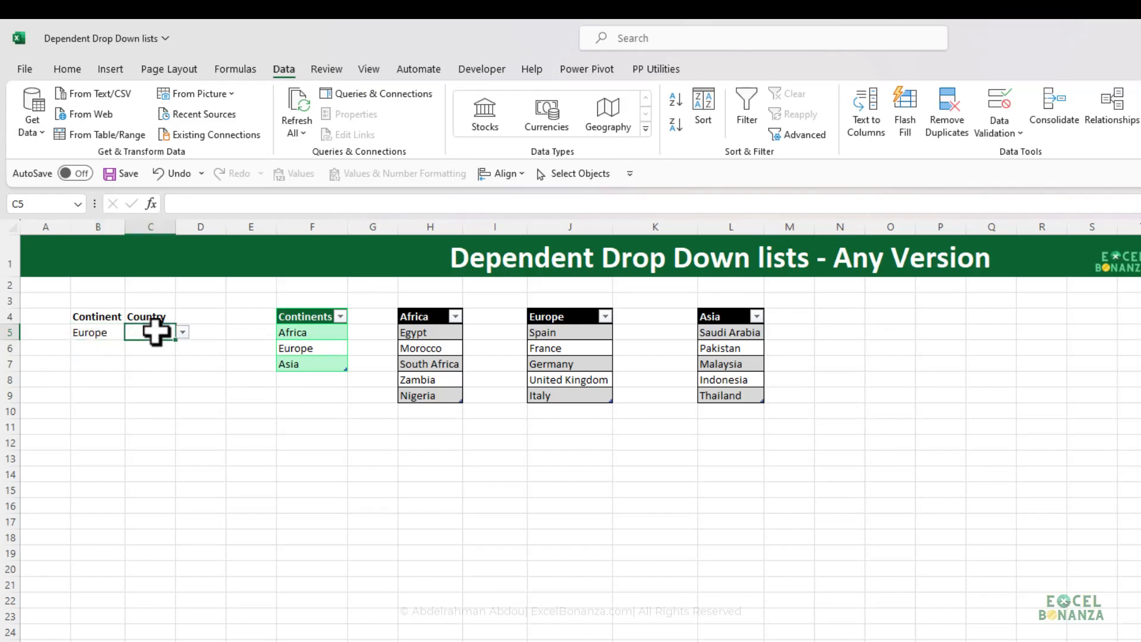
click(182, 332)
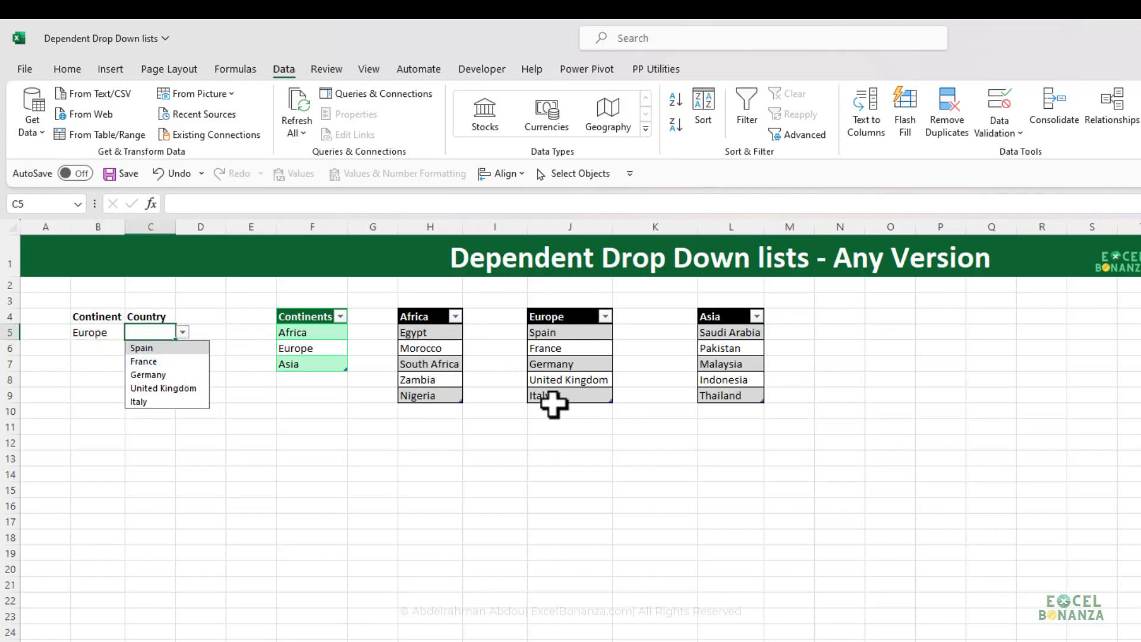
- Change the continent in B5 to Asia and check the countries offered in C5
click(90, 334)
click(132, 332)
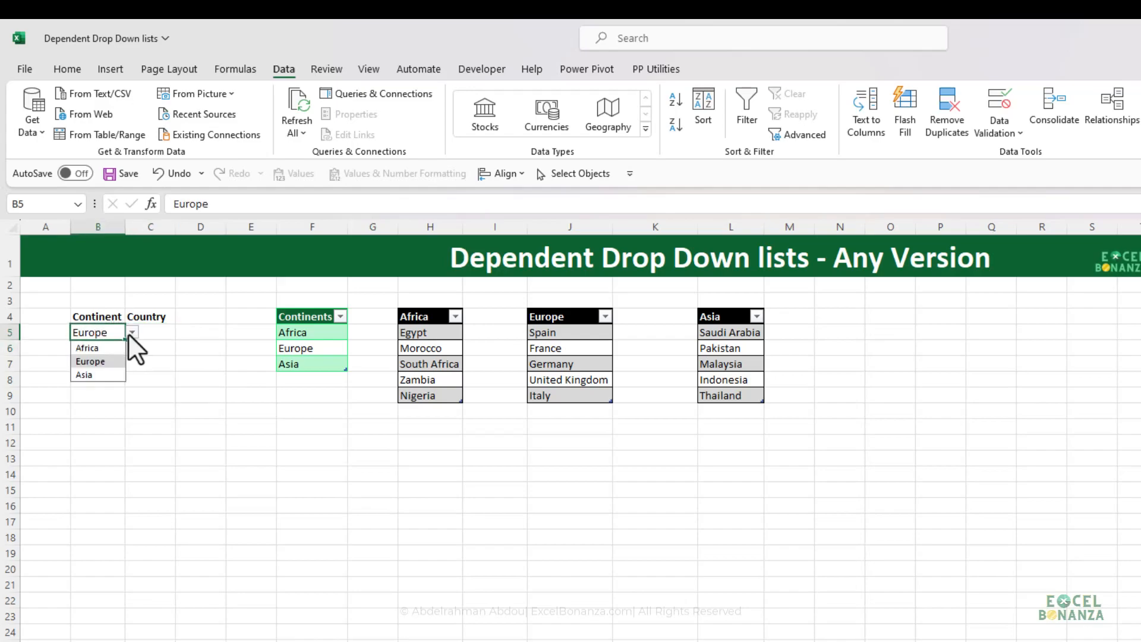
click(95, 374)
click(169, 333)
click(182, 332)
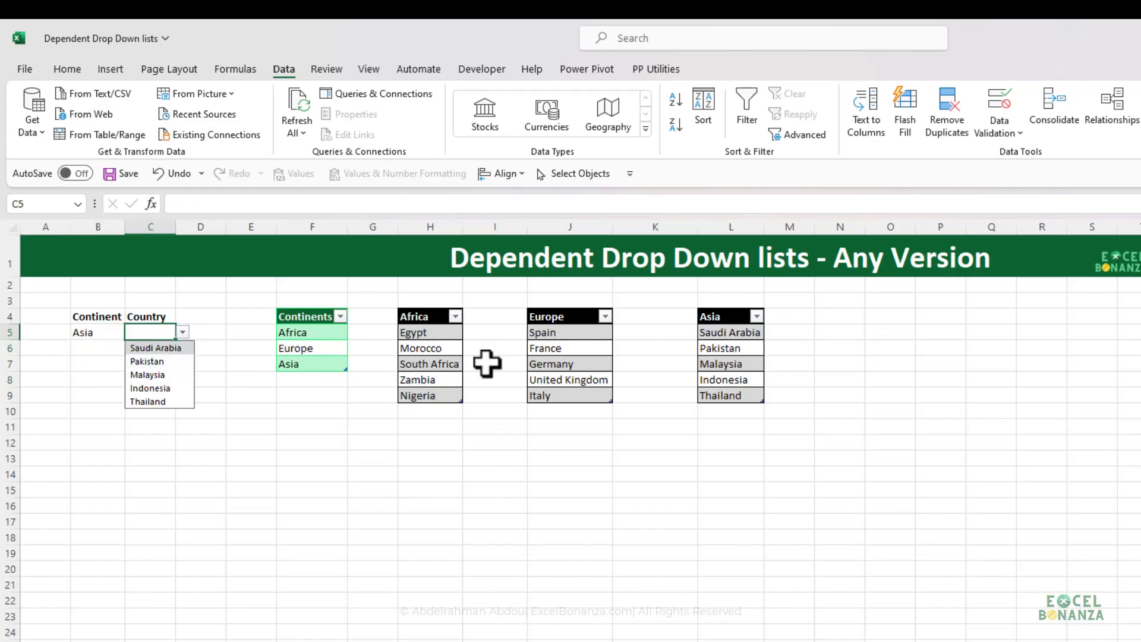
- Fill the continent and country drop-downs in B5:C5 down through row 10
drag(94, 331, 154, 429)
click(90, 348)
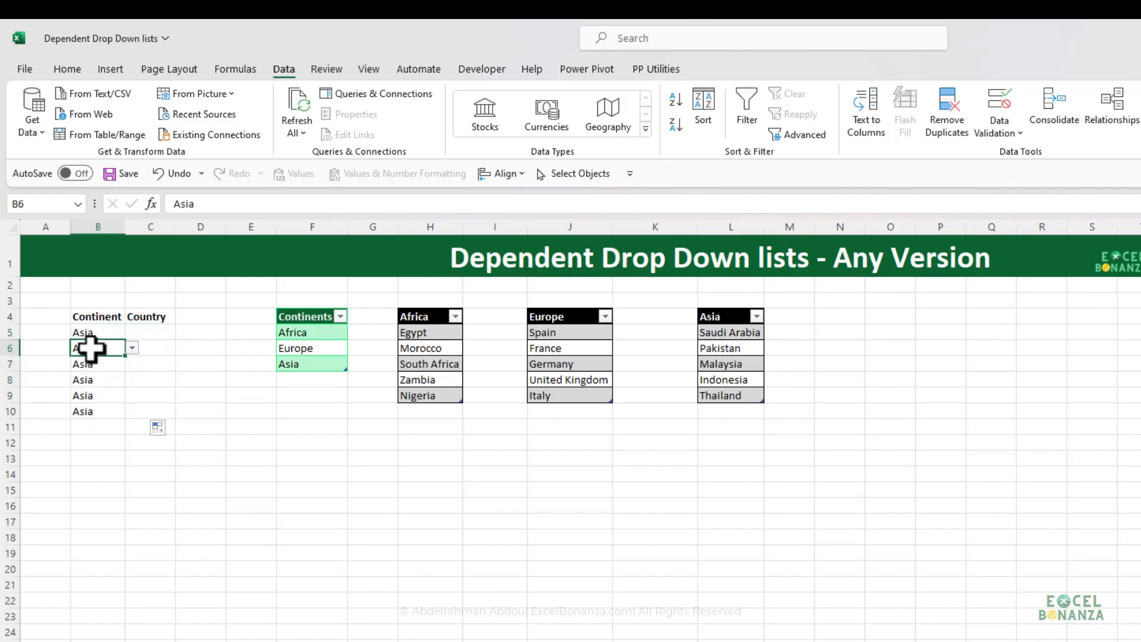
click(143, 321)
click(137, 331)
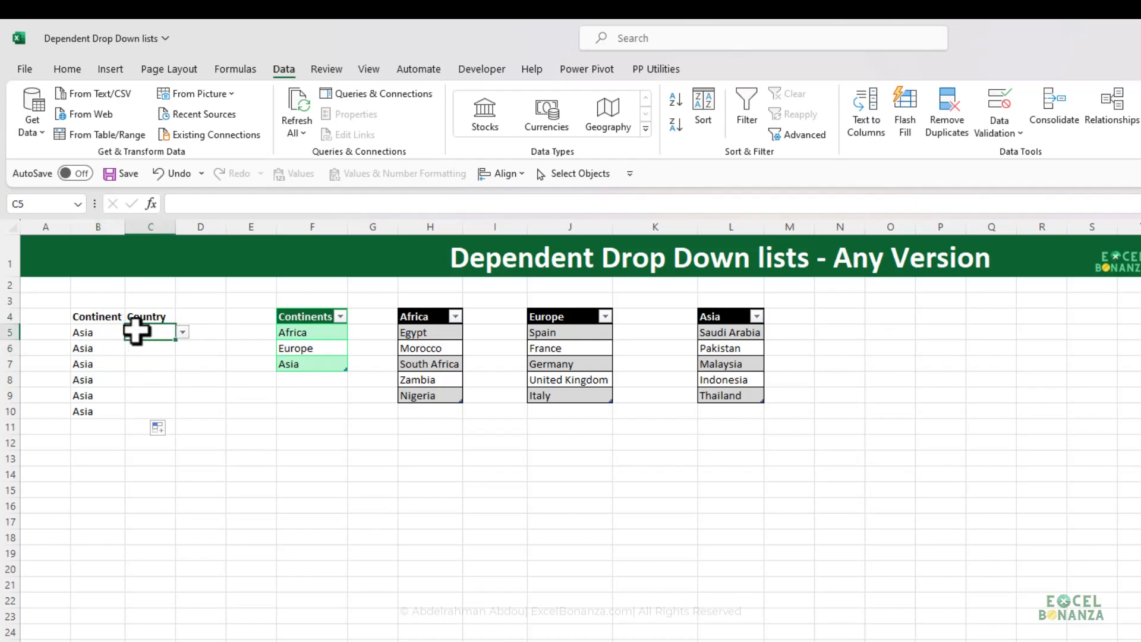
click(112, 332)
- Add Australia as a new entry in F8, directly below Asia in the Continents table
click(308, 380)
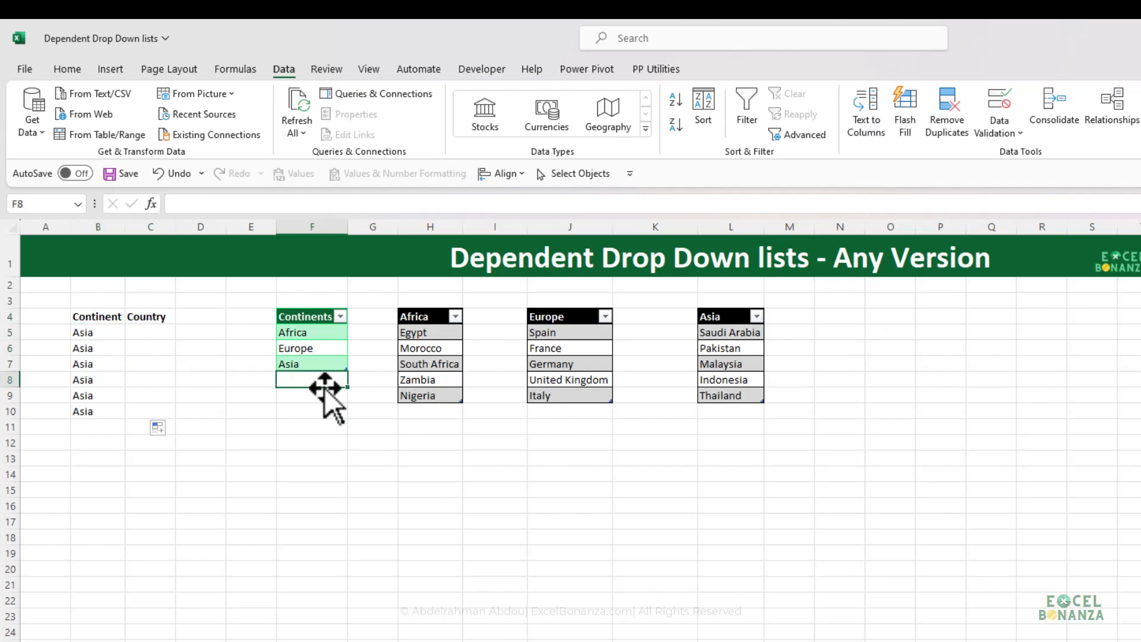
text(Australia)
key(Return)
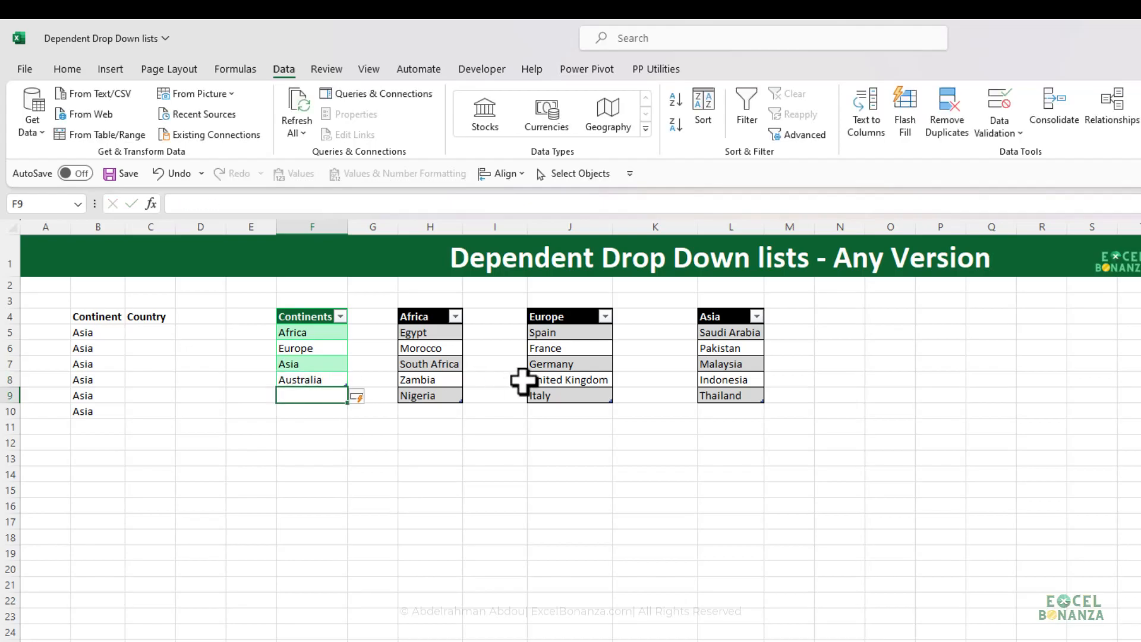
- Enter the heading Australia in N4 with Australia and New Zealand below it, and fit column N to its contents
click(838, 315)
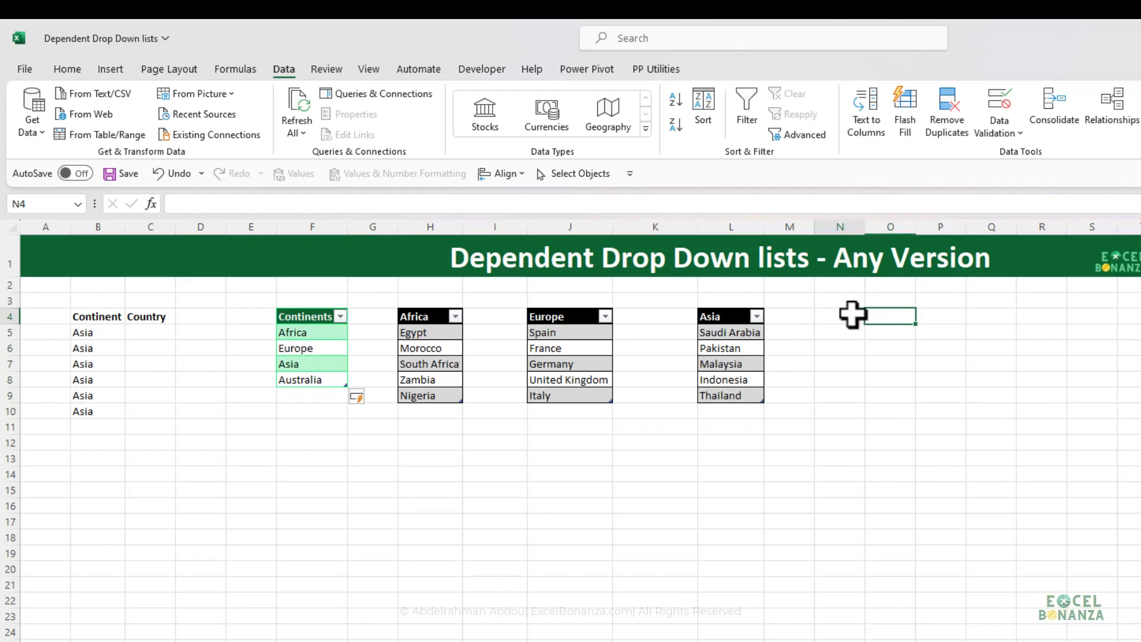
text(Australia)
key(Return)
text(A)
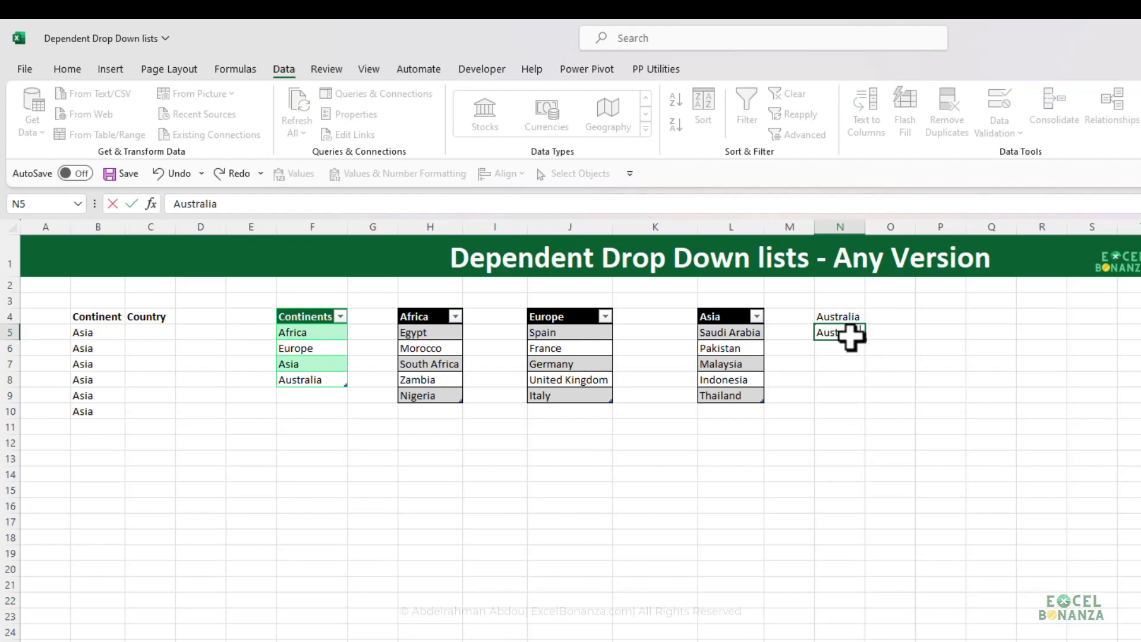
key(Return)
text(New Zealand)
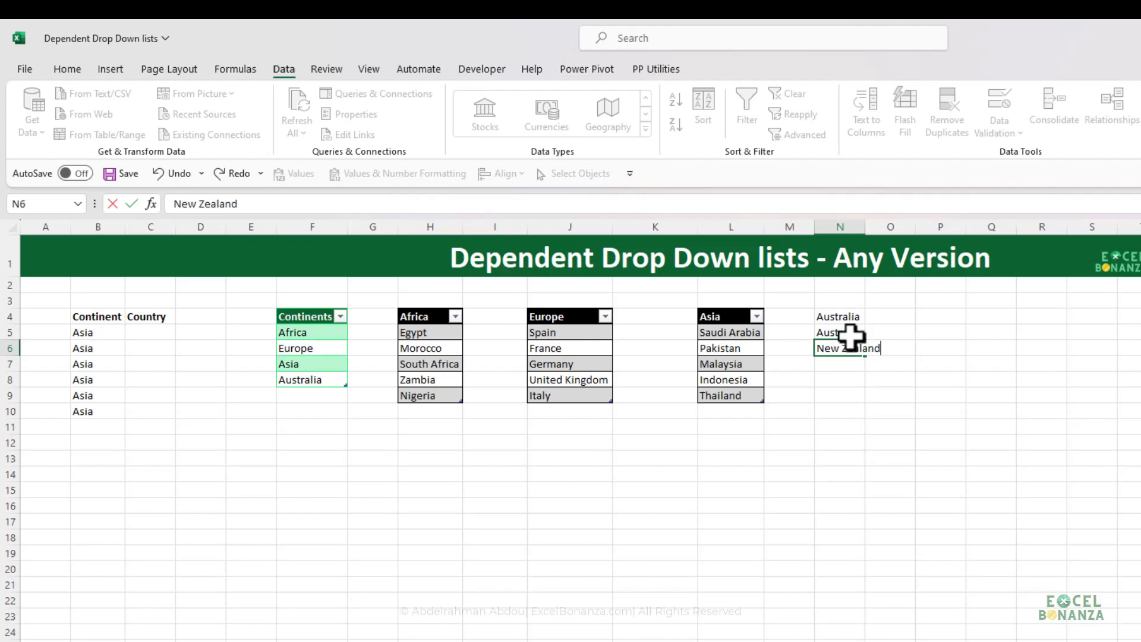
key(Return)
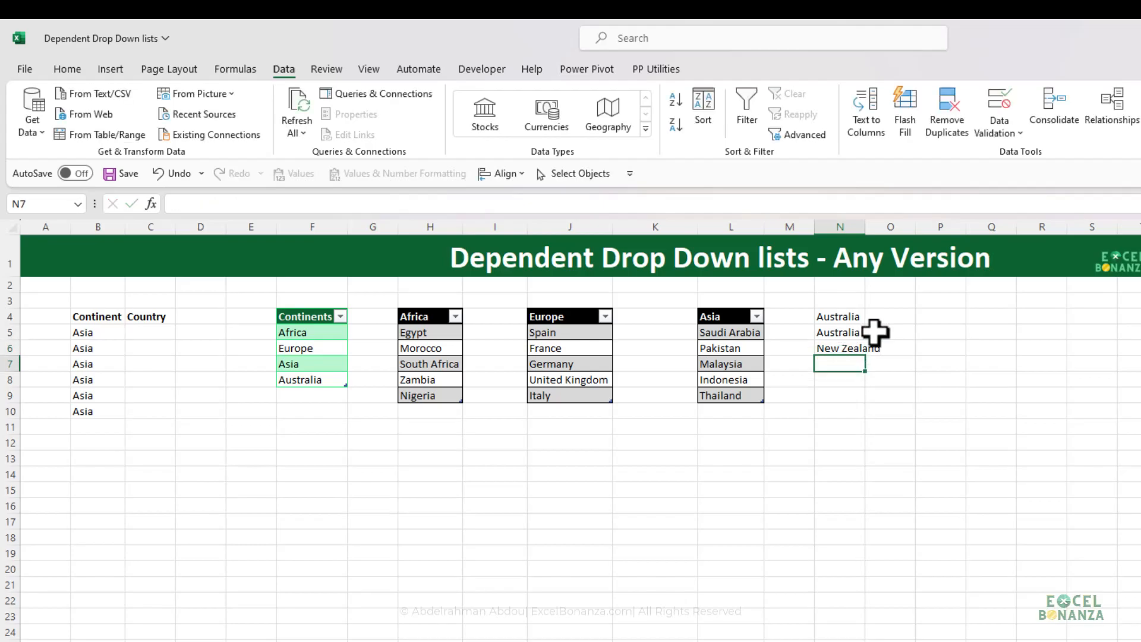
double_click(864, 226)
- Convert N4:N6 into a table with headers and apply the black banded table style
drag(863, 321, 849, 342)
key(ctrl+t)
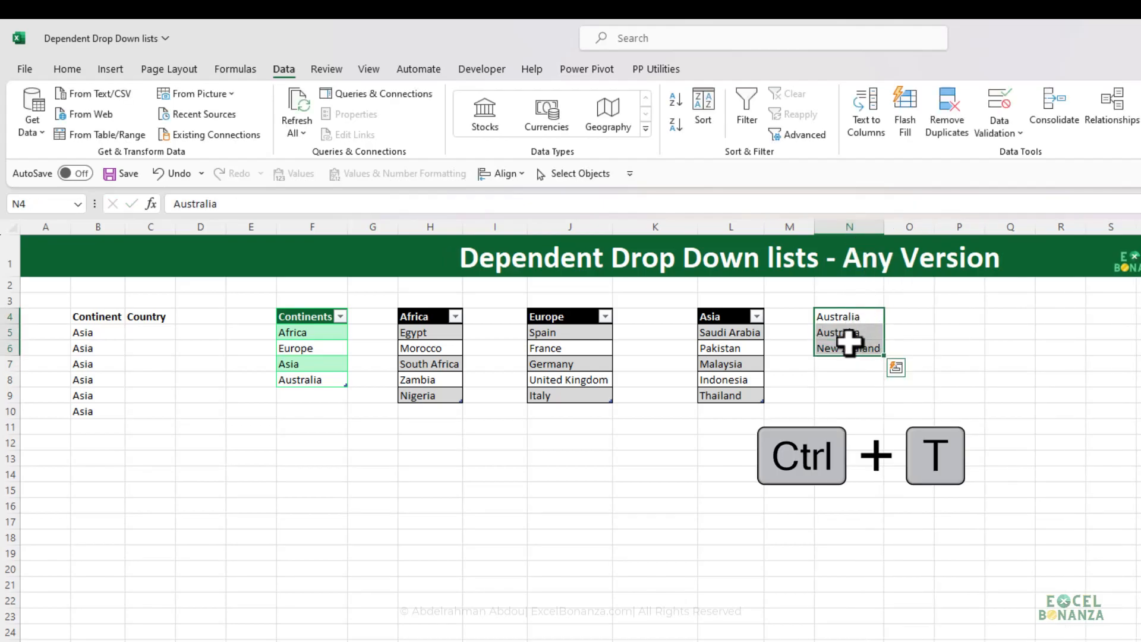
click(538, 513)
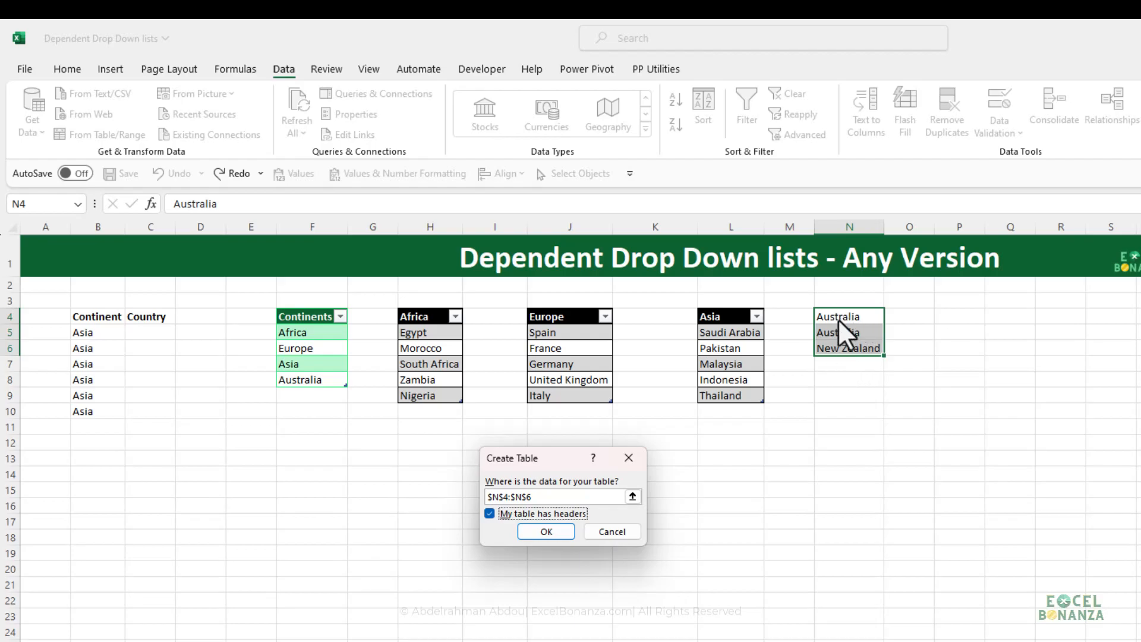
click(547, 531)
click(820, 122)
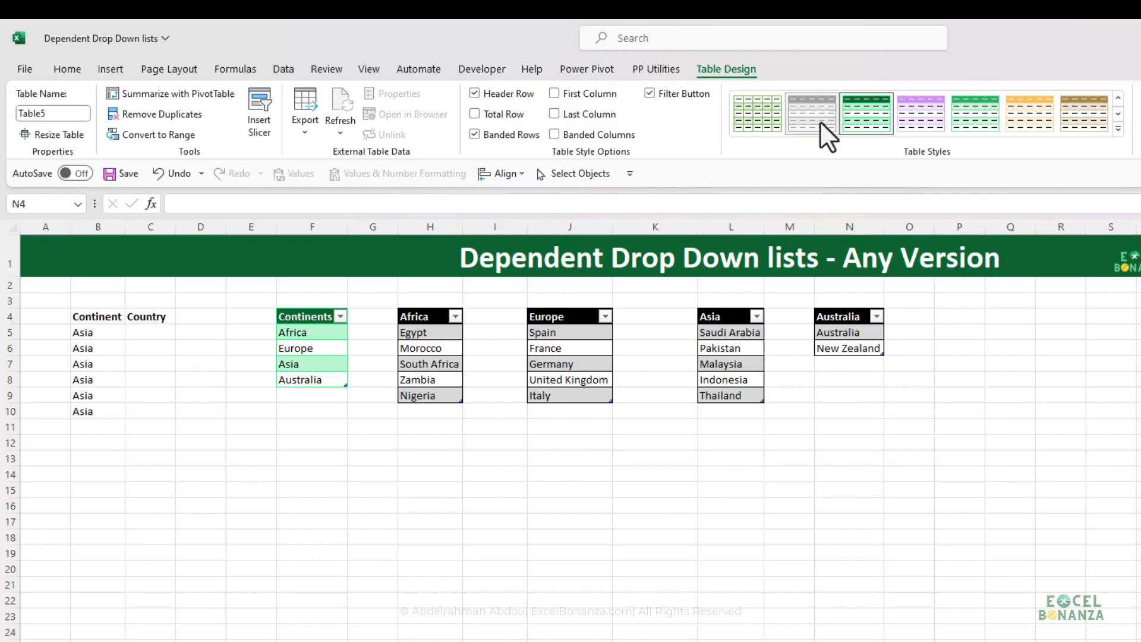
- Name the table in N4:N6 Australia
click(837, 348)
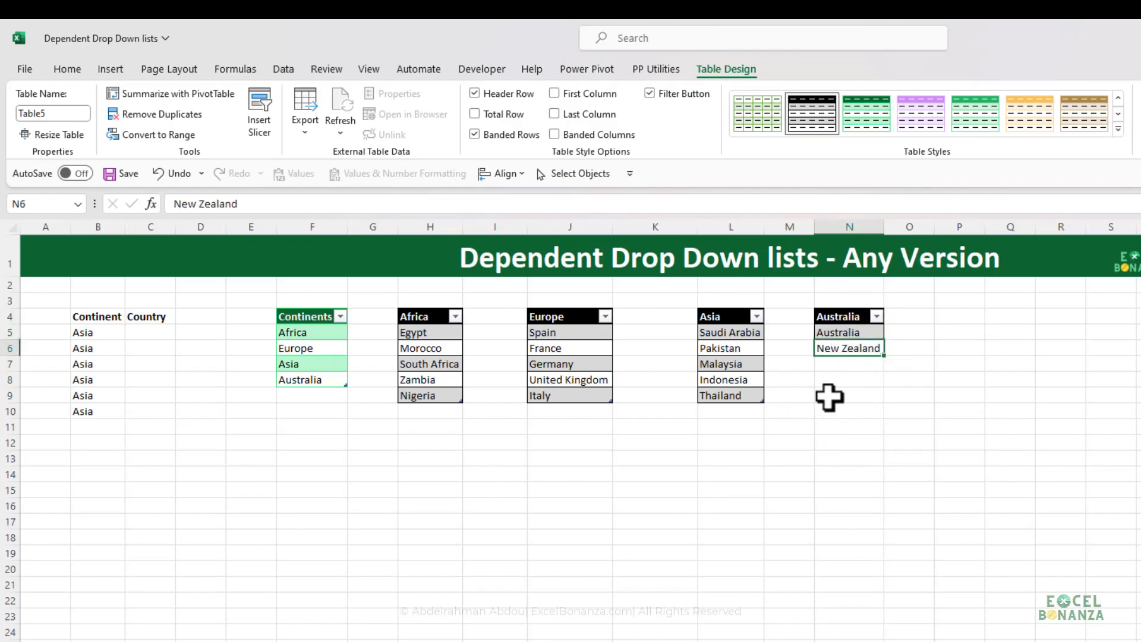
key(ctrl+z)
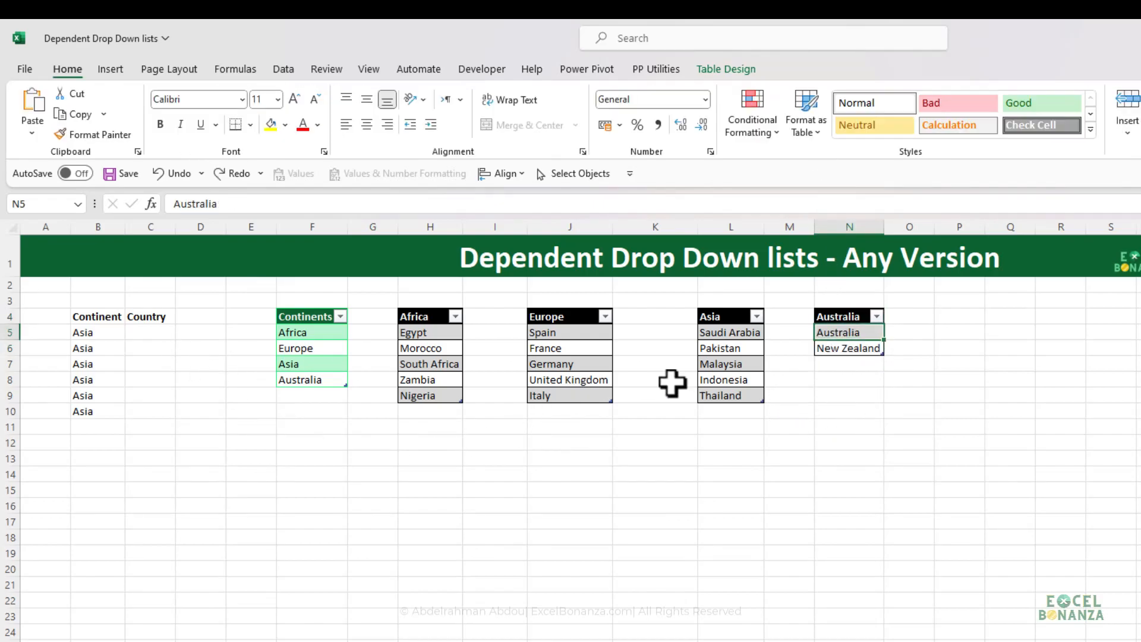
click(719, 72)
click(52, 112)
text(Aust)
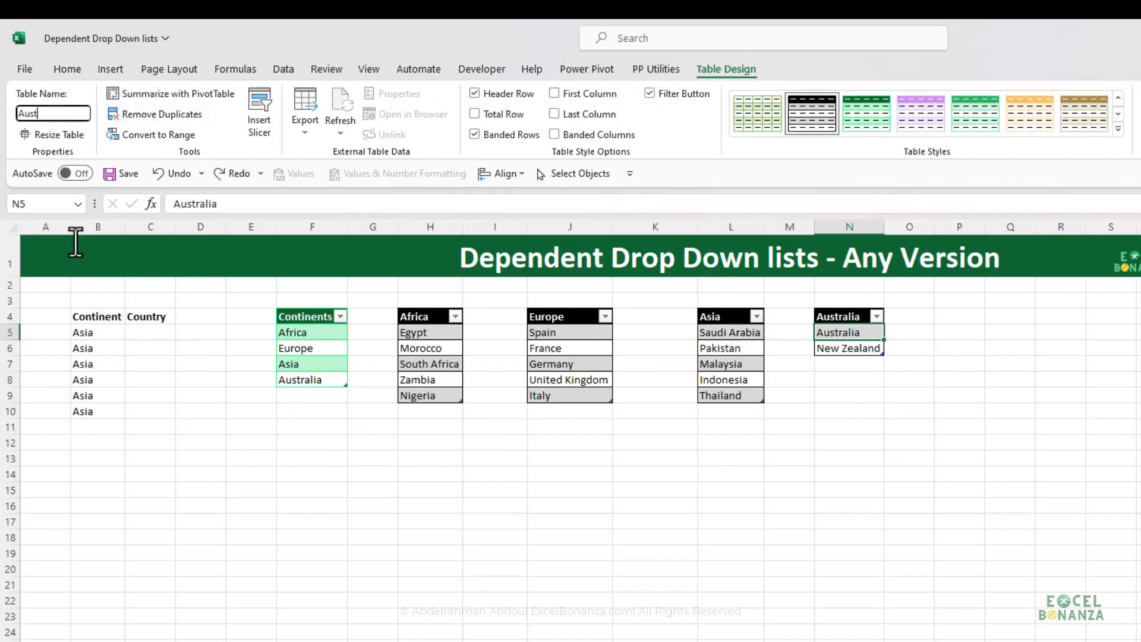
- Choose Australia as the continent in B5 and Australia as the country in C5
click(89, 317)
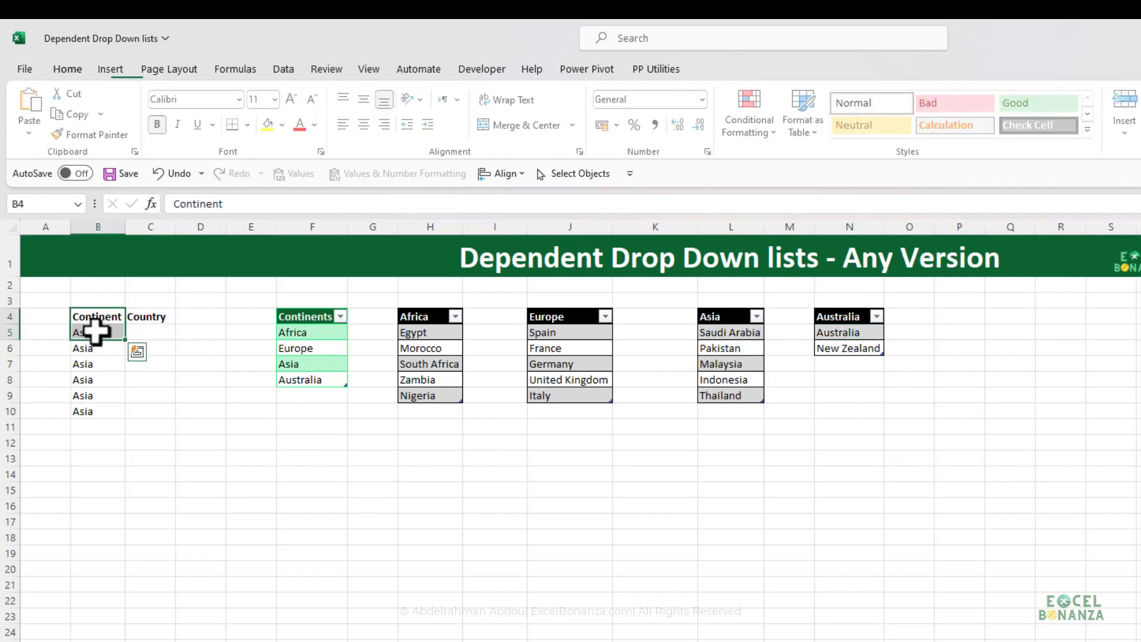
click(94, 332)
click(132, 332)
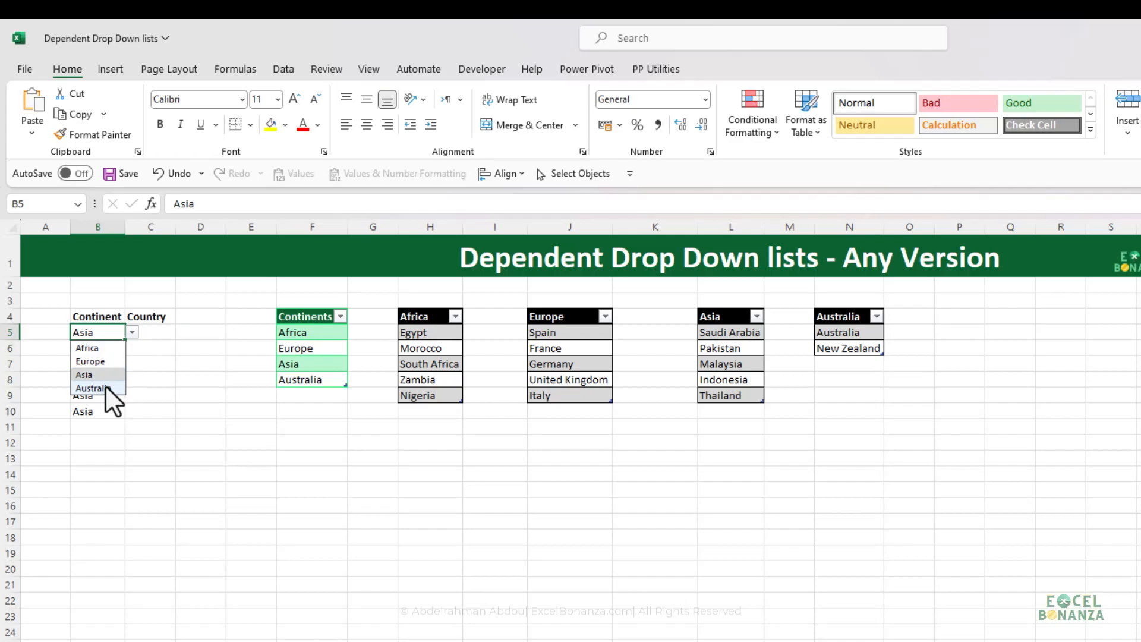
click(106, 388)
click(132, 333)
click(160, 331)
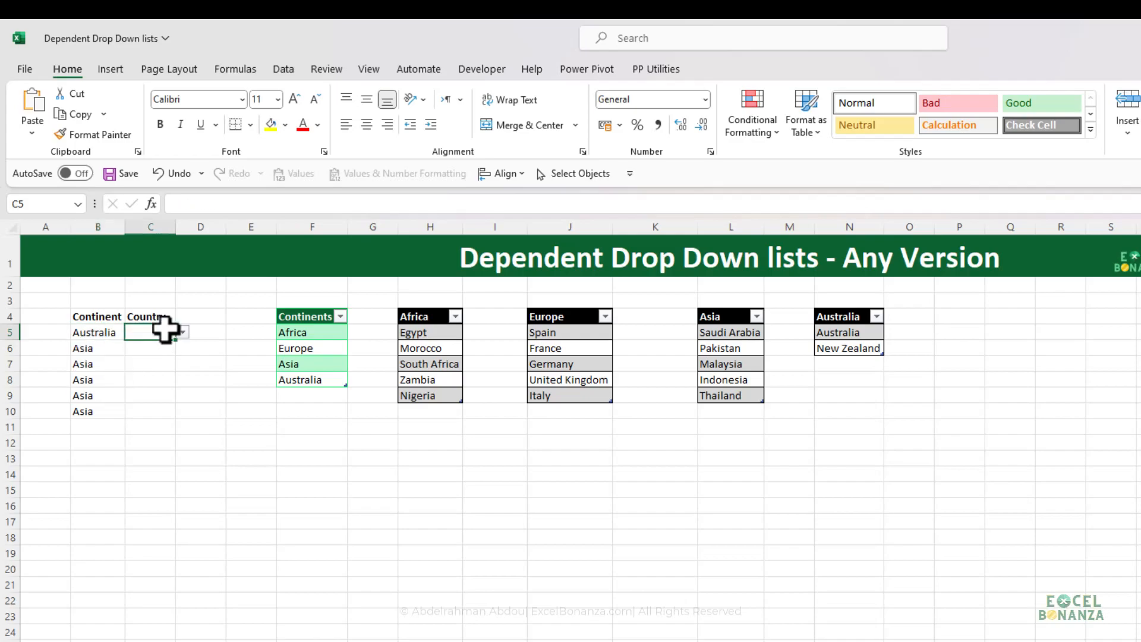
click(183, 331)
click(177, 349)
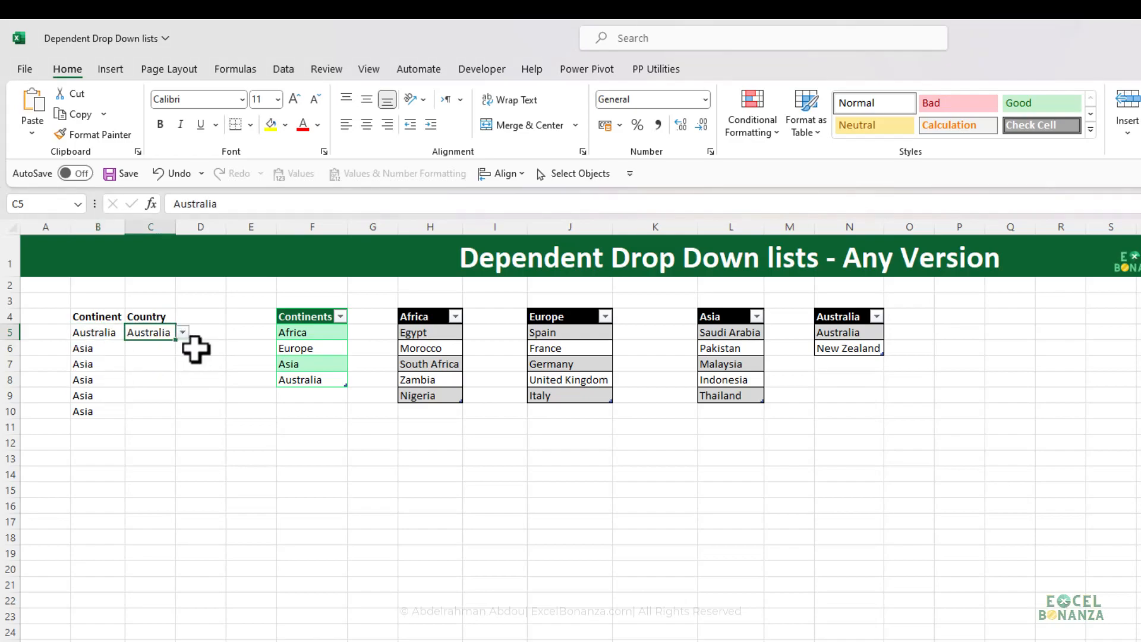
- Add North America as a new entry in F9, directly below Australia in the Continents table
click(108, 350)
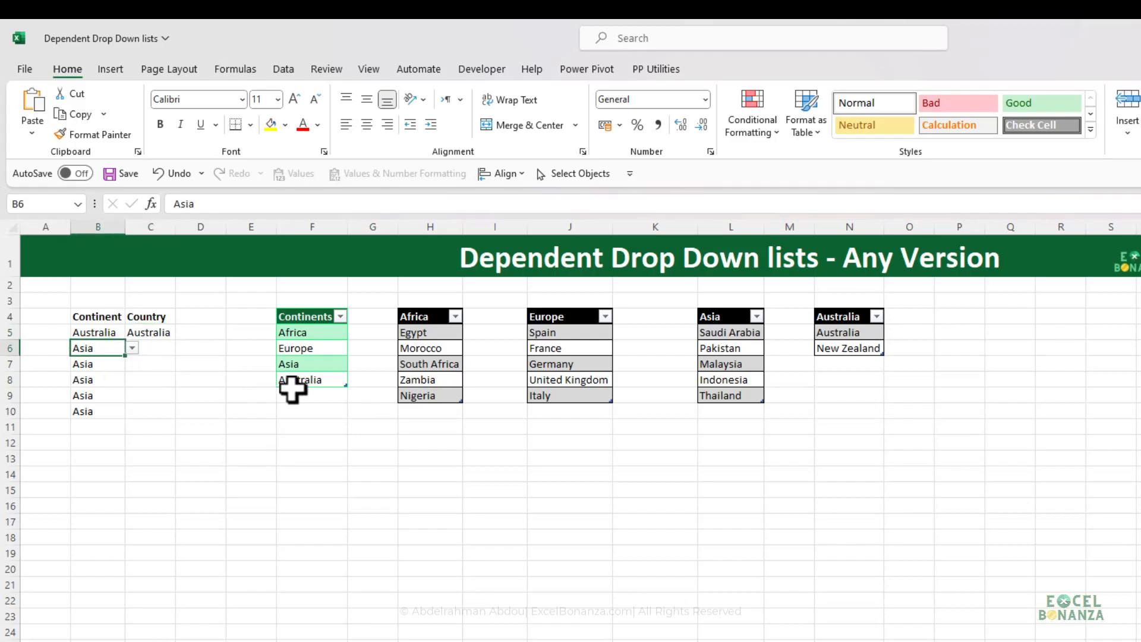
click(314, 397)
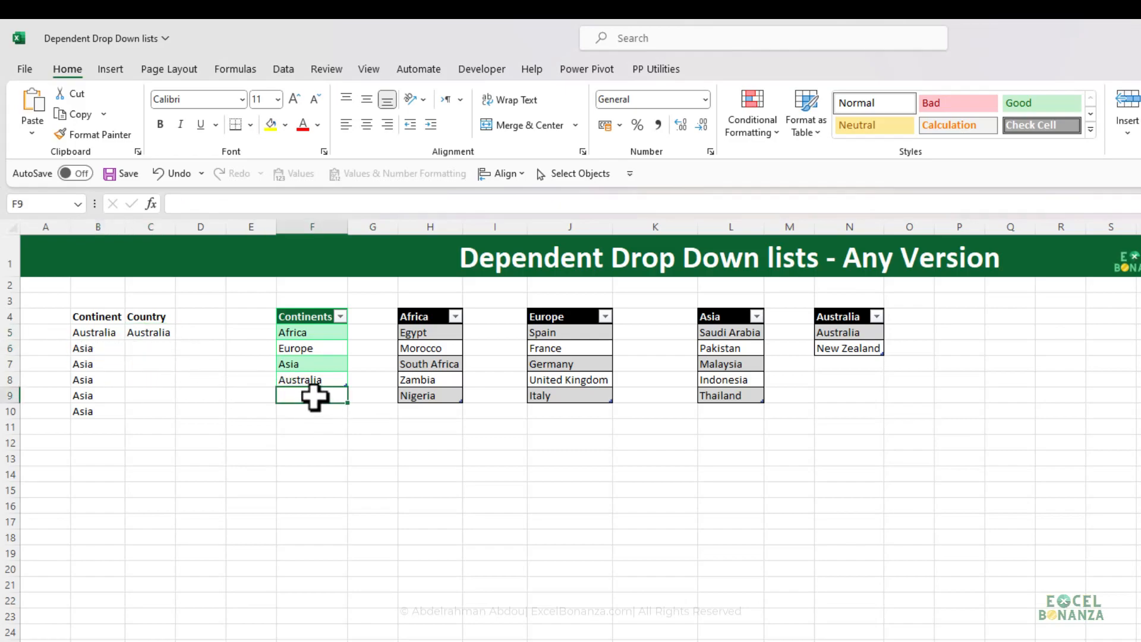
text(North)
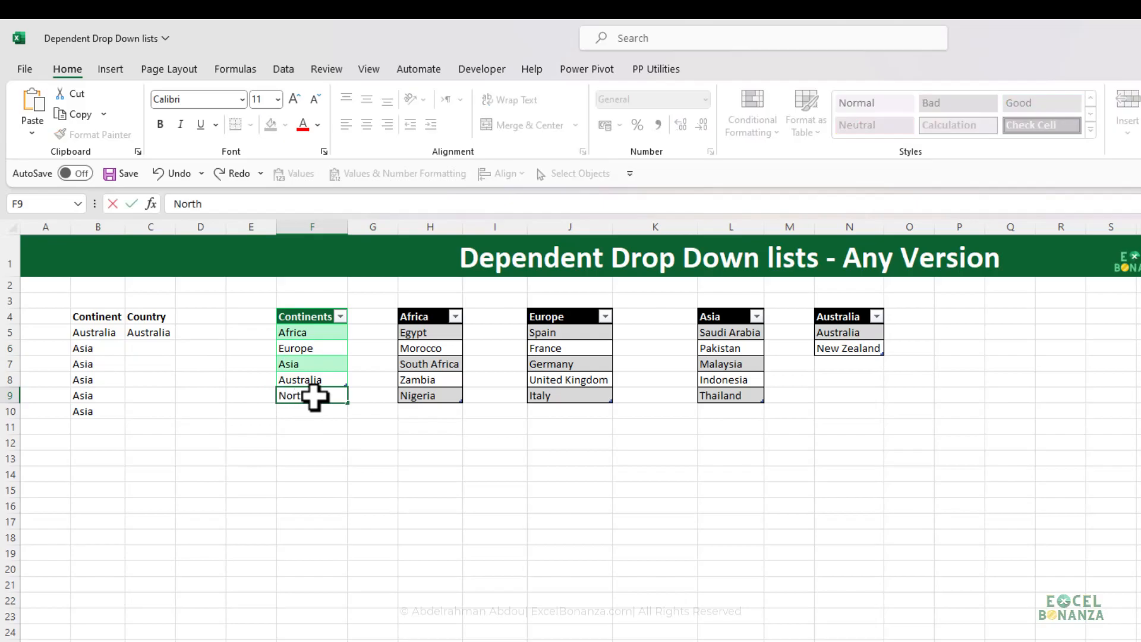
text( Americas)
key(BackSpace)
key(Return)
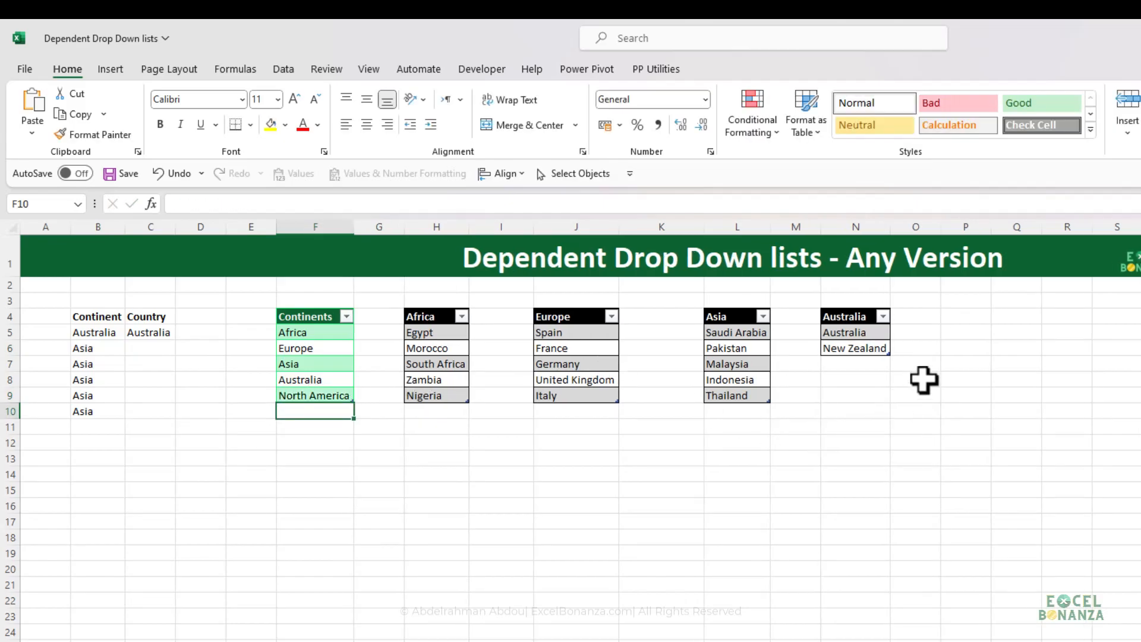
- Enter the heading North America in P4 with USA, Canada and Mexico below it, and fit column P to its contents
click(961, 316)
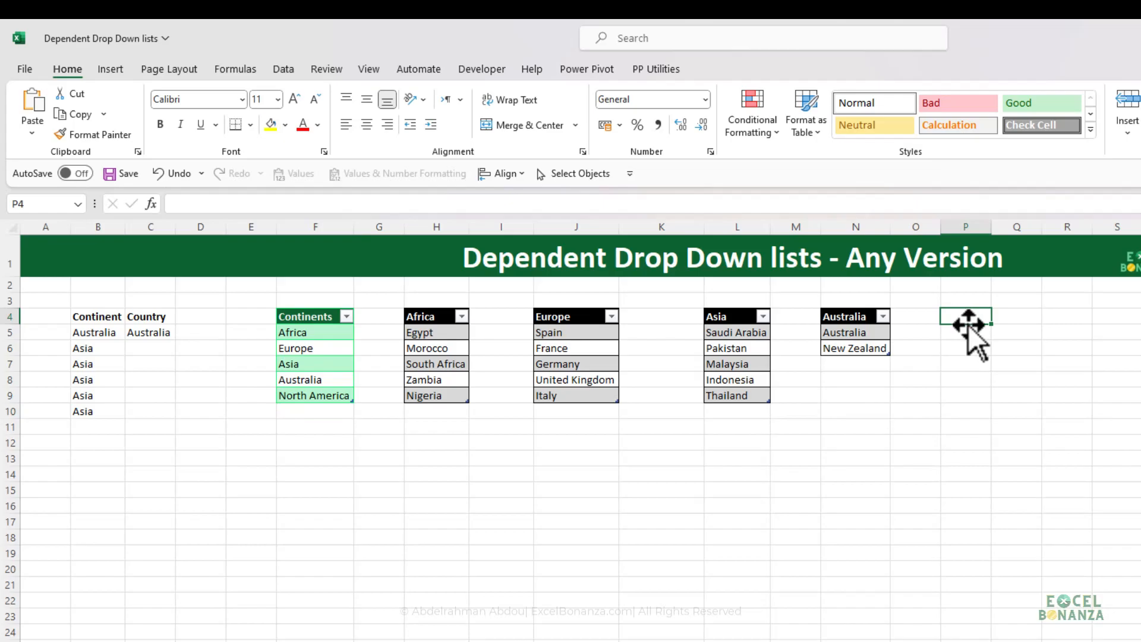
text(North America)
key(Return)
double_click(991, 225)
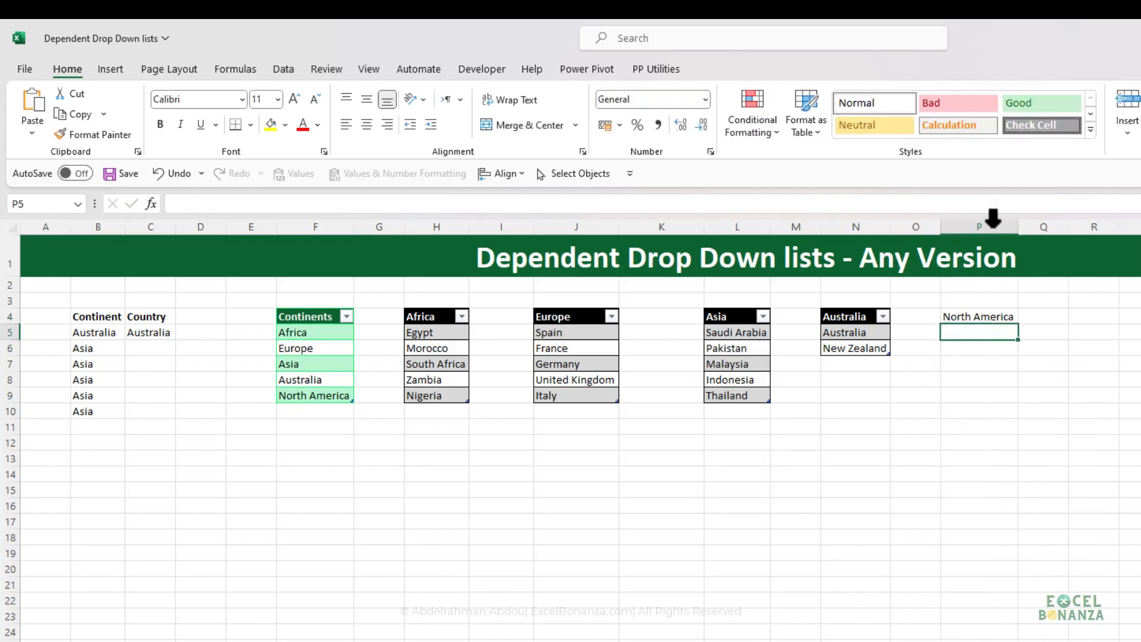
text(USA)
key(Return)
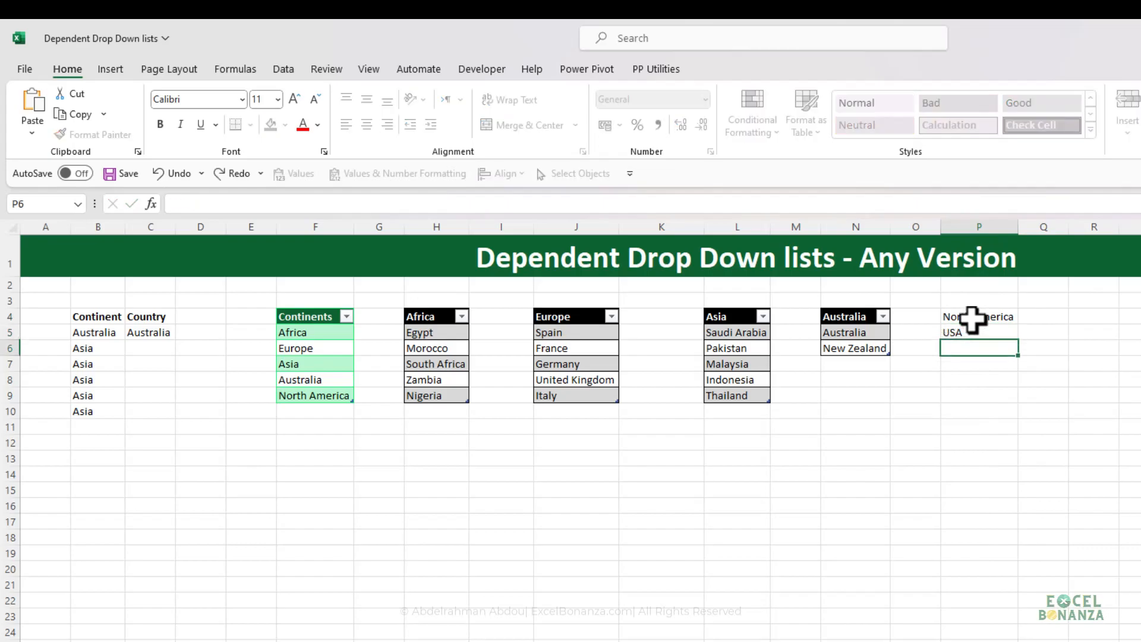
text(Canada)
key(Return)
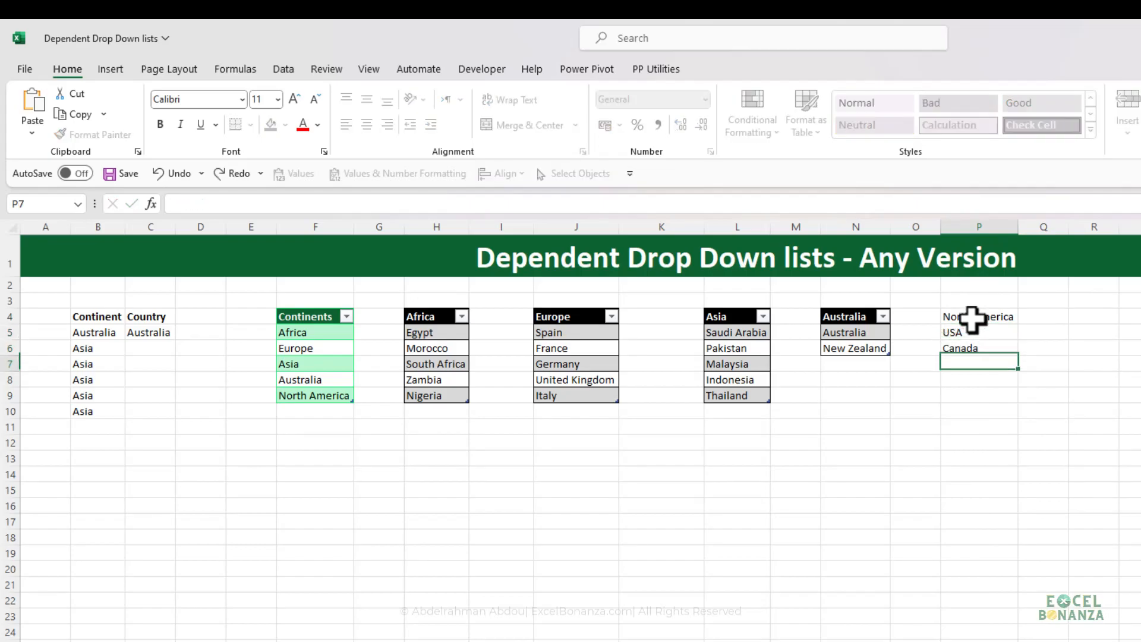
text(Mexico)
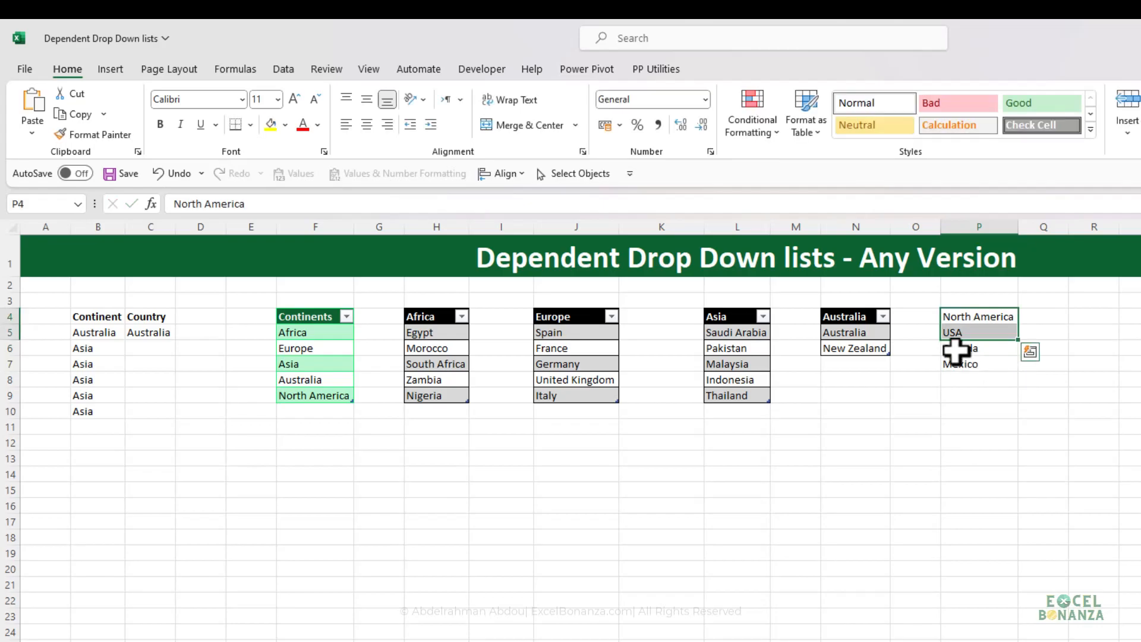
- Convert the North America list in P4:P7 into a table with headers
click(963, 335)
key(ctrl+t)
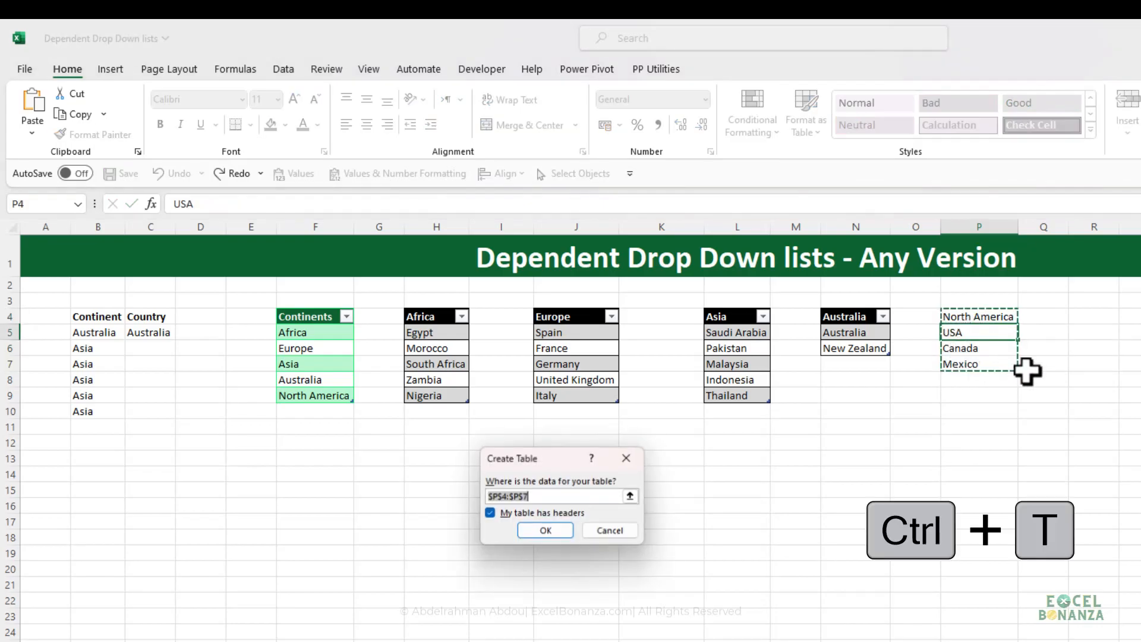
click(552, 532)
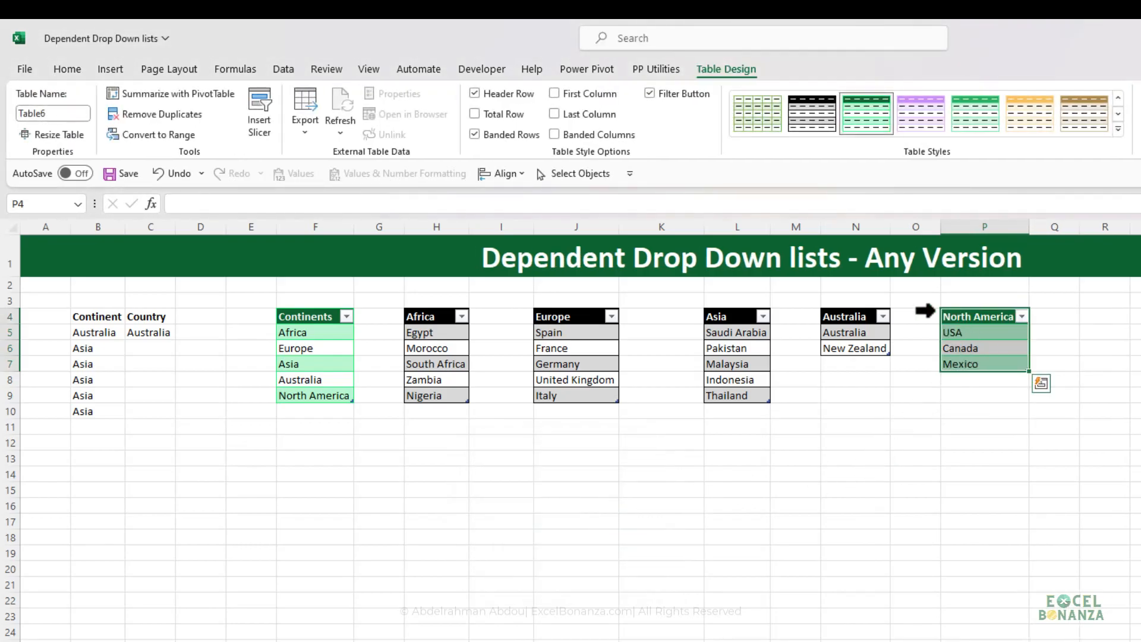
- Try to name the table in P4:P7 "North America", and name it NorthAmerica without the space instead
click(75, 112)
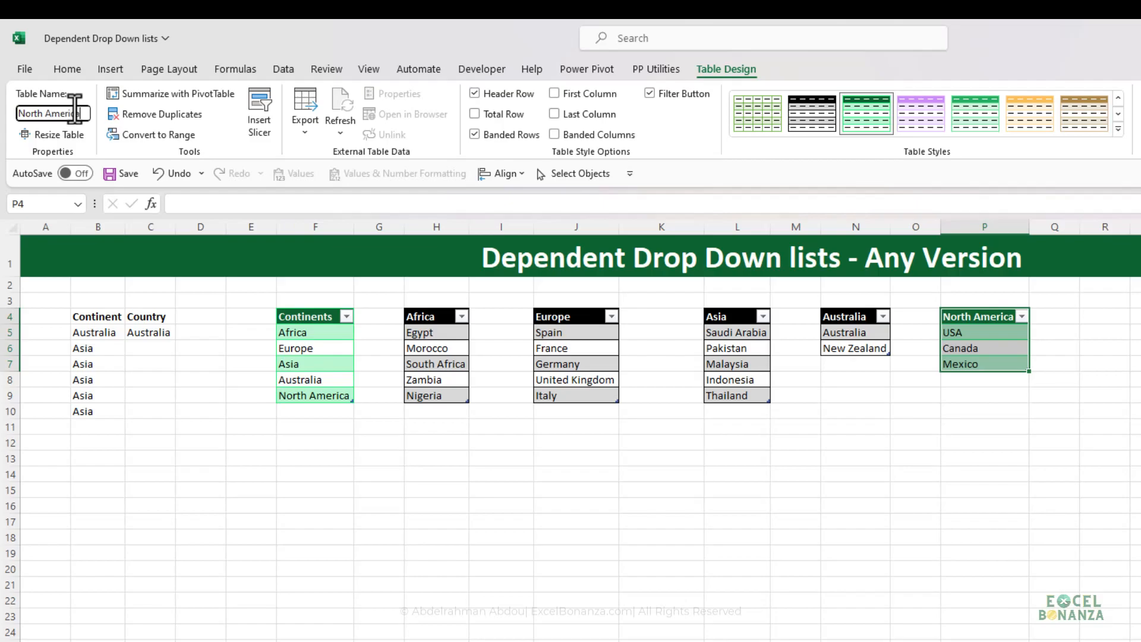
key(Return)
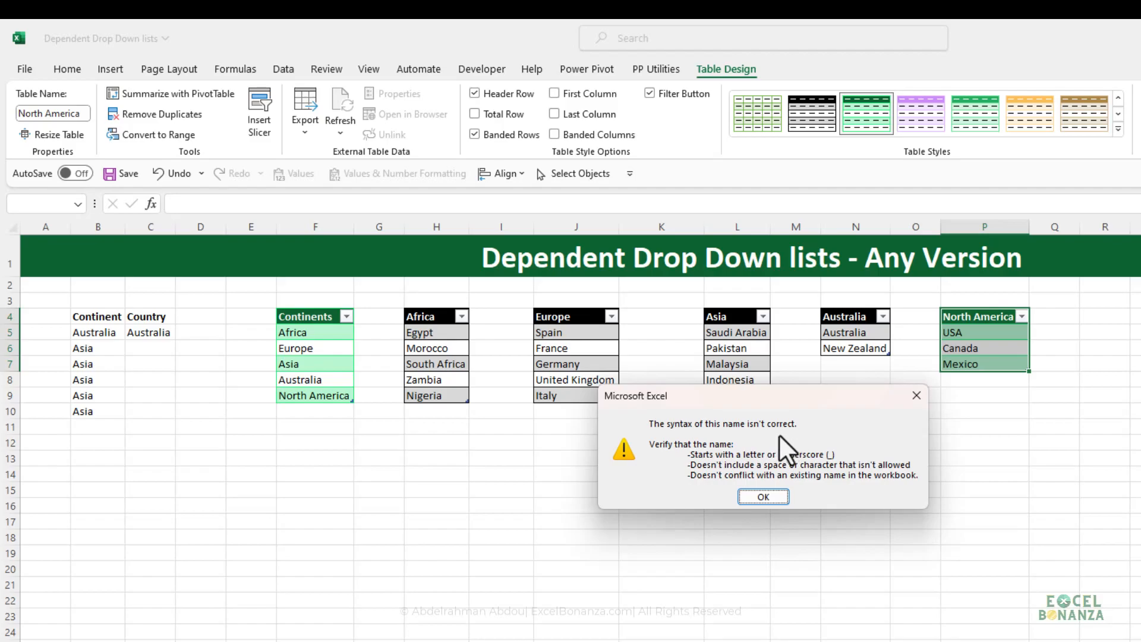
click(763, 497)
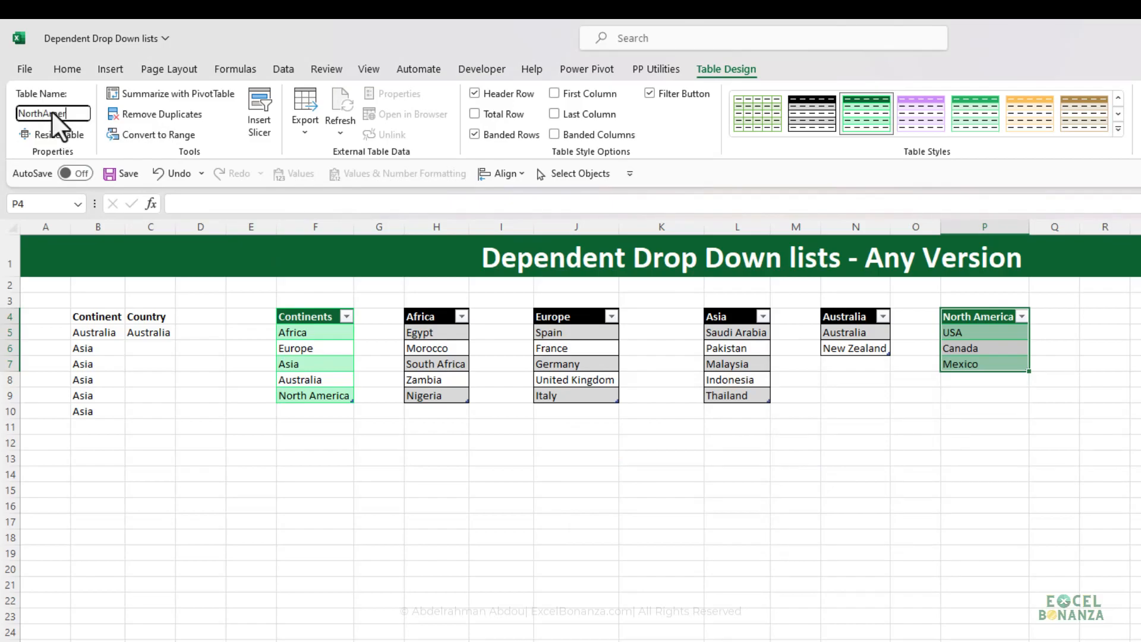
key(Return)
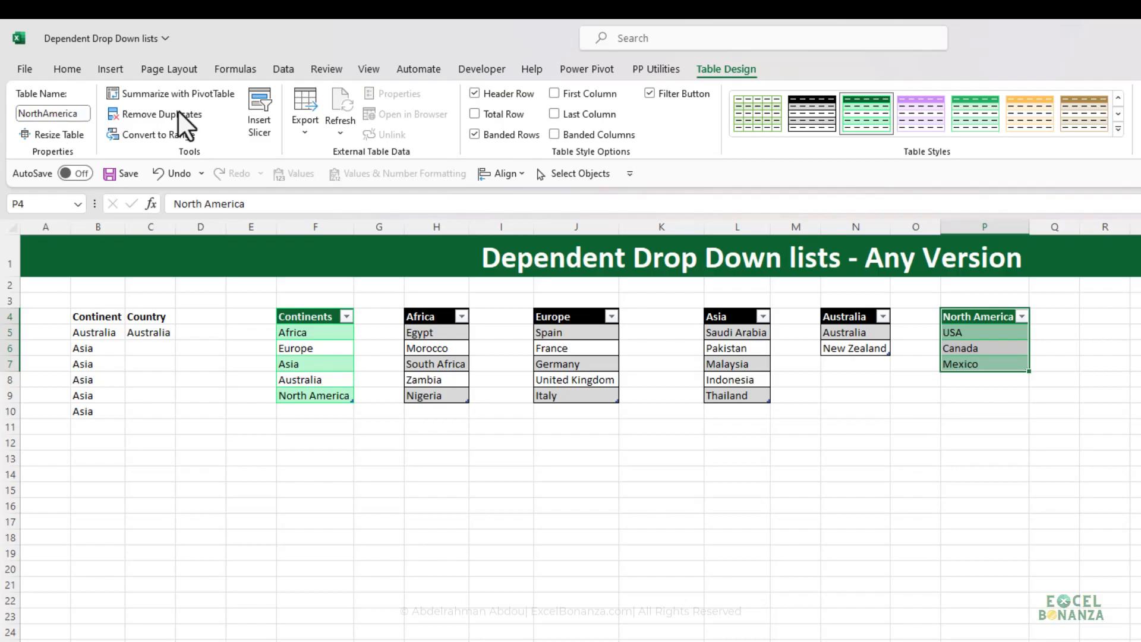
- Choose North America as the continent in B6, select C6, and fit column B to its contents
click(105, 352)
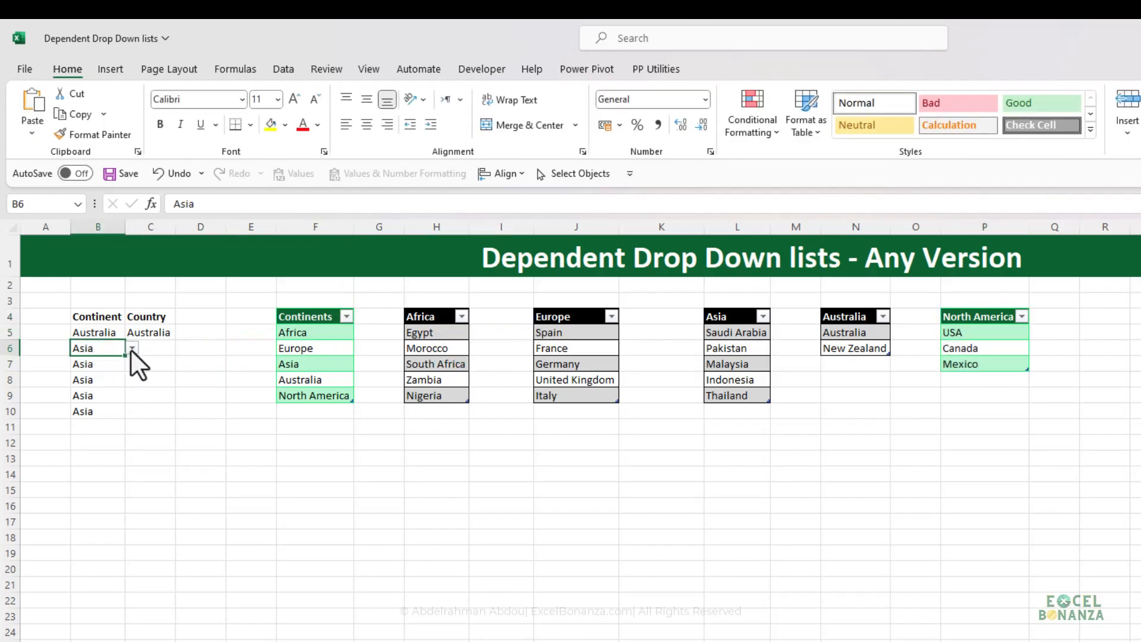
click(132, 347)
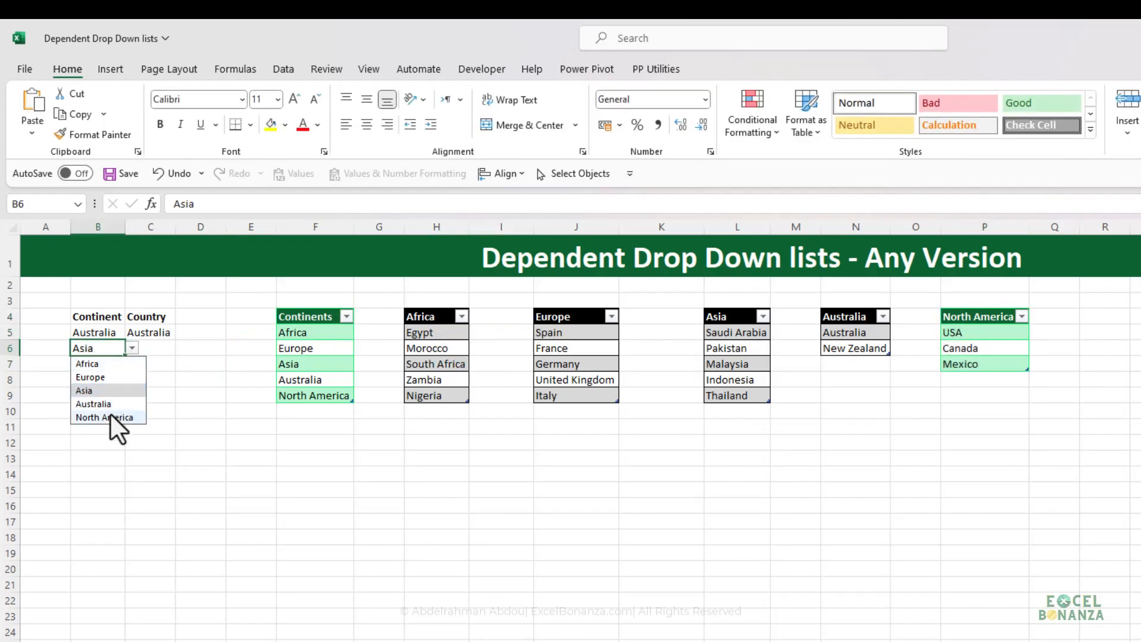
click(110, 416)
click(149, 344)
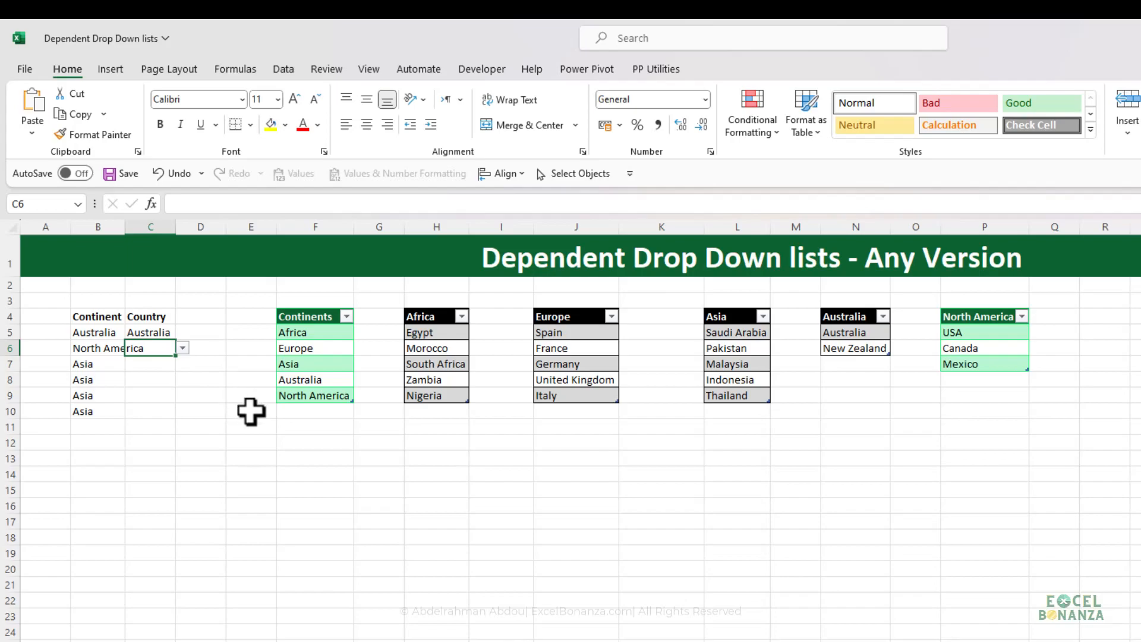
double_click(125, 227)
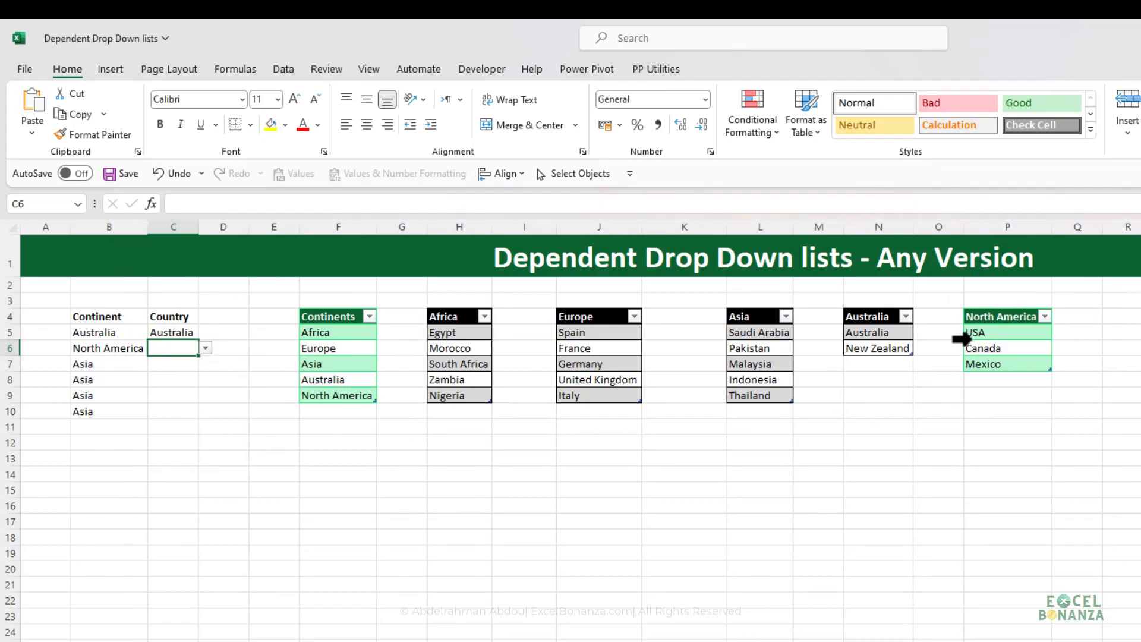
- Apply the black banded table style to the North America table in P4:P7
click(1010, 332)
click(738, 69)
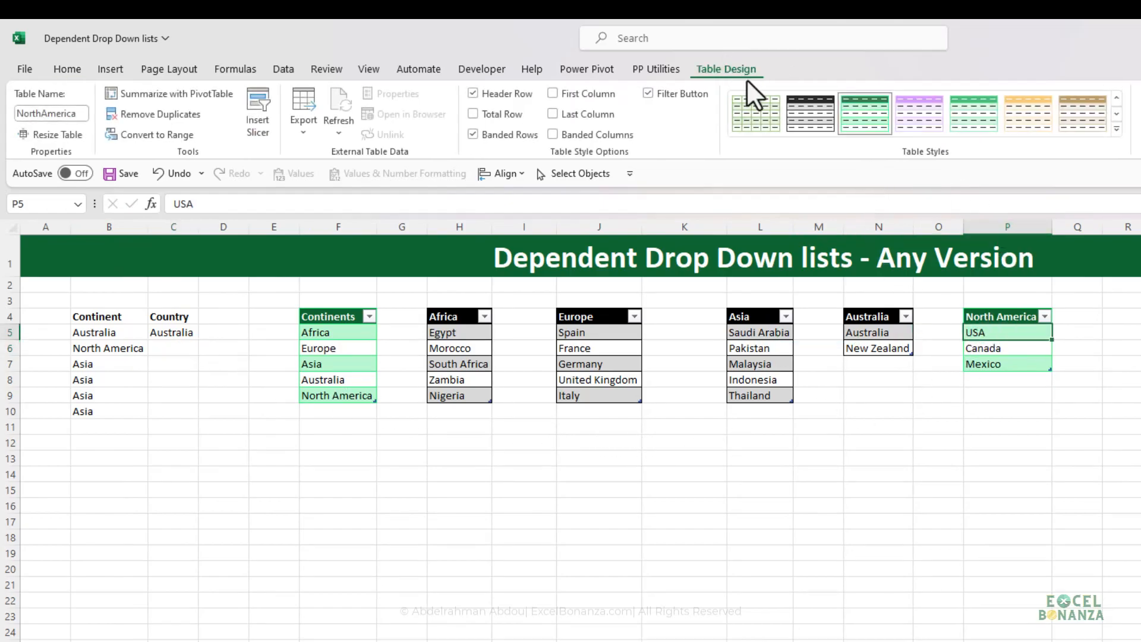
click(811, 110)
click(1009, 356)
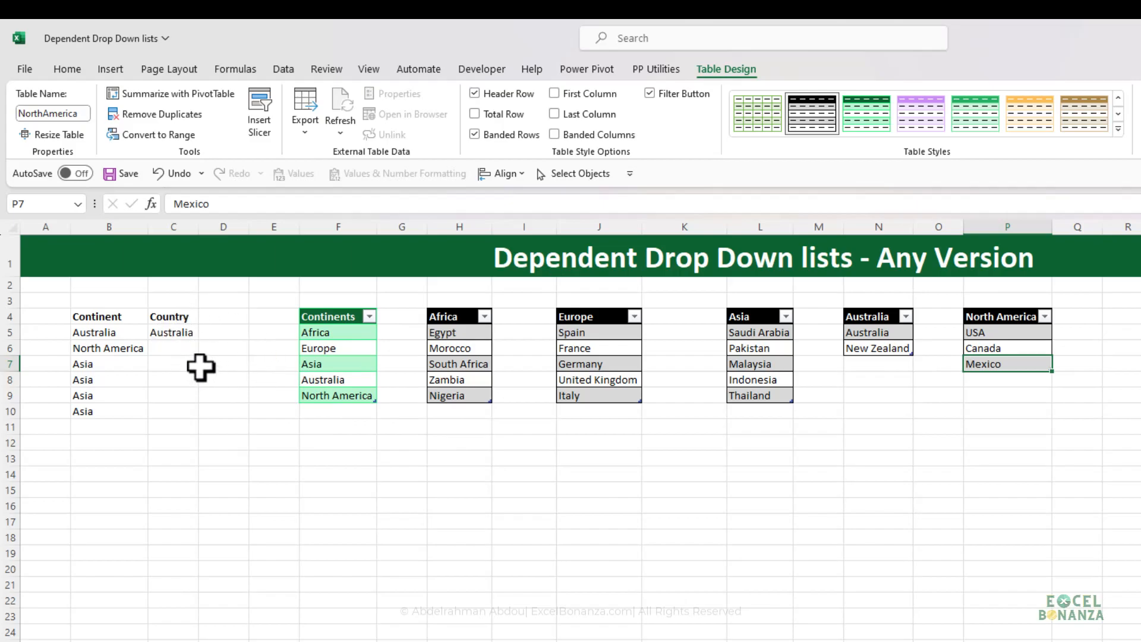
- Check the data validation source of C6 against the North America names in P4 and F9
click(178, 349)
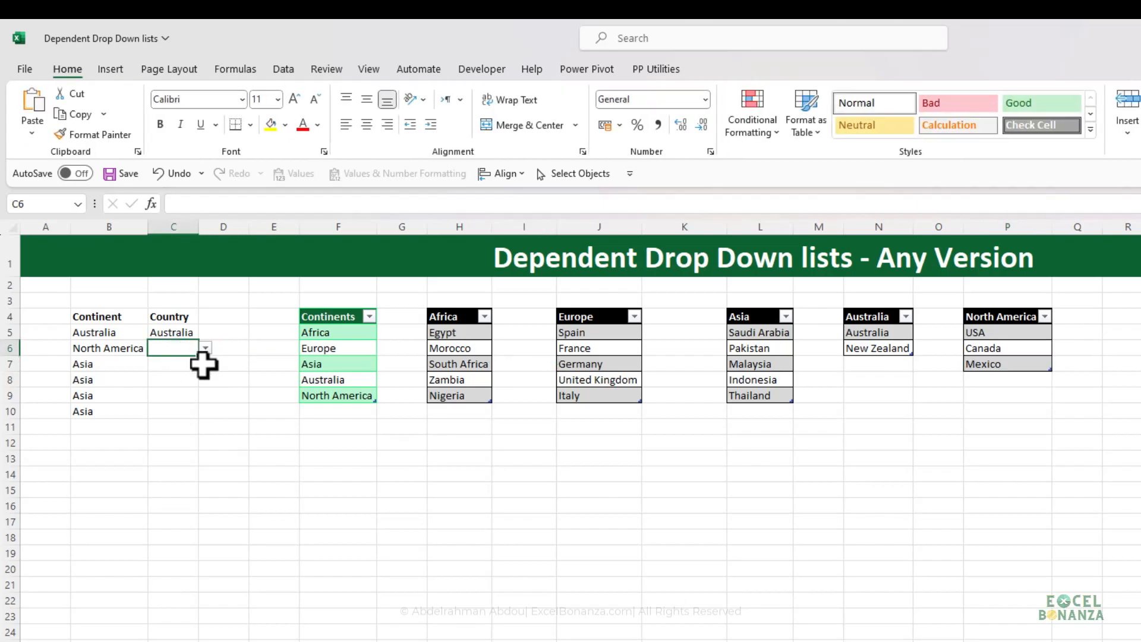
click(283, 69)
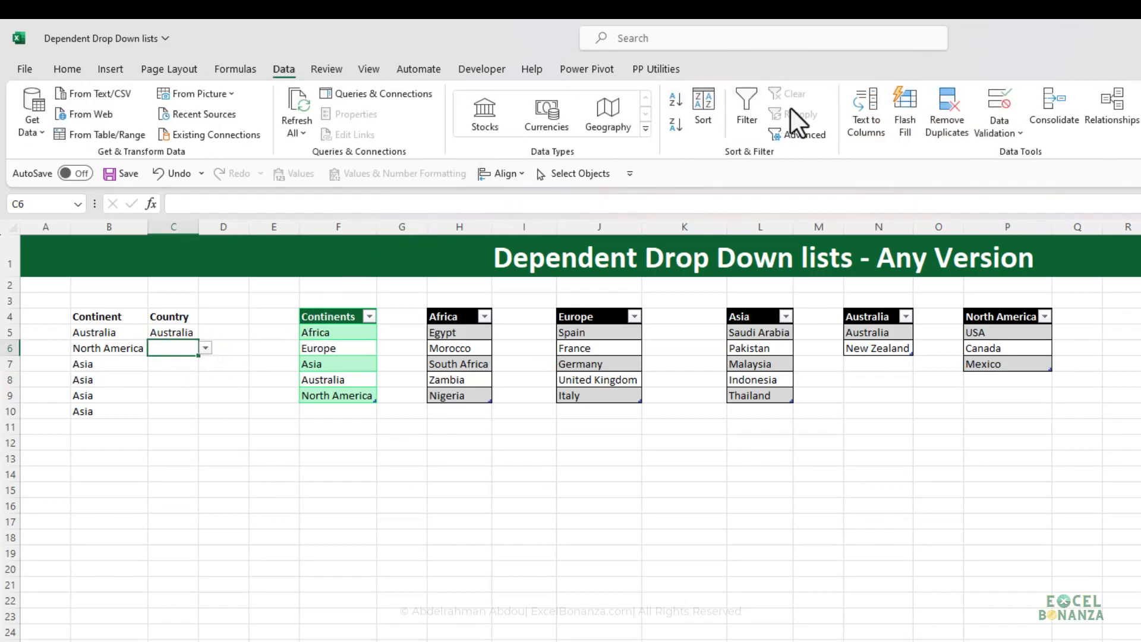
click(1001, 105)
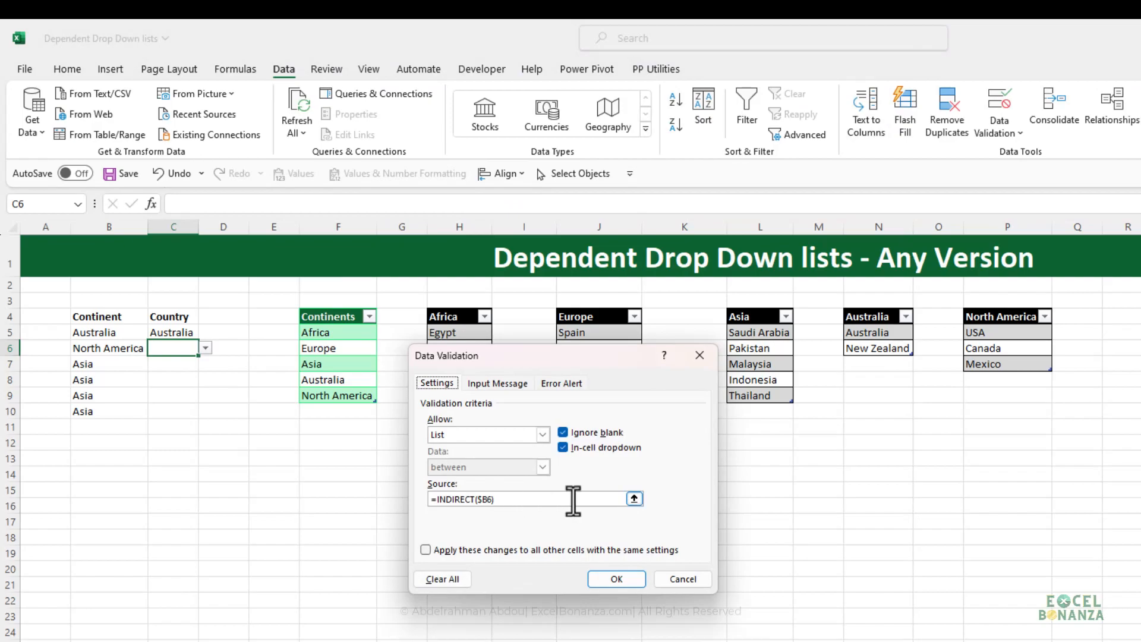
click(683, 579)
click(1009, 318)
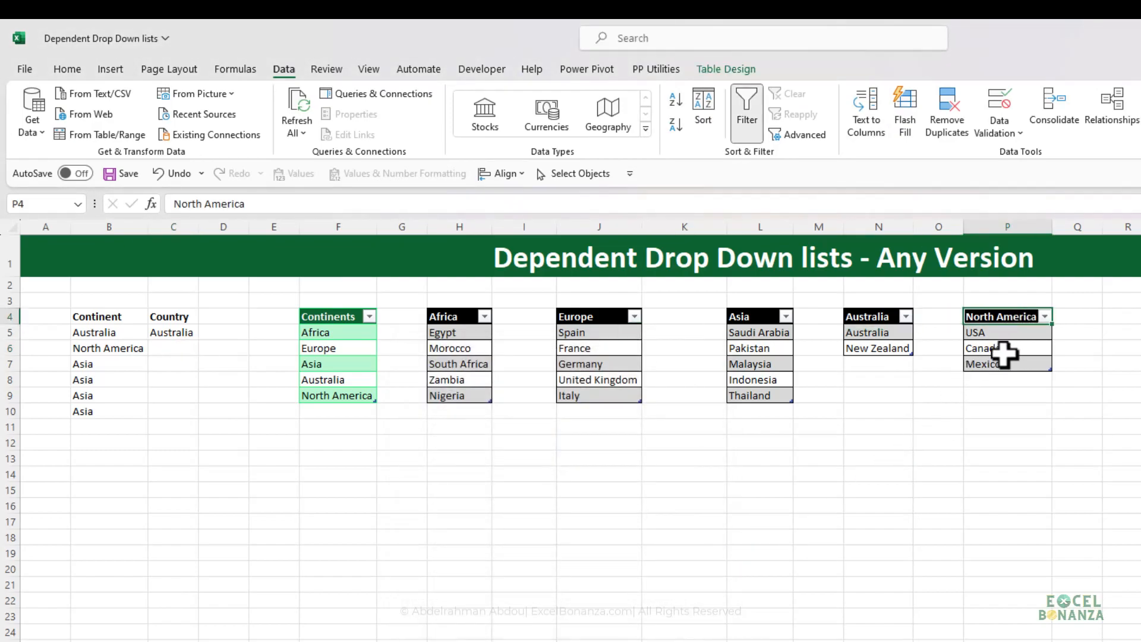
click(343, 397)
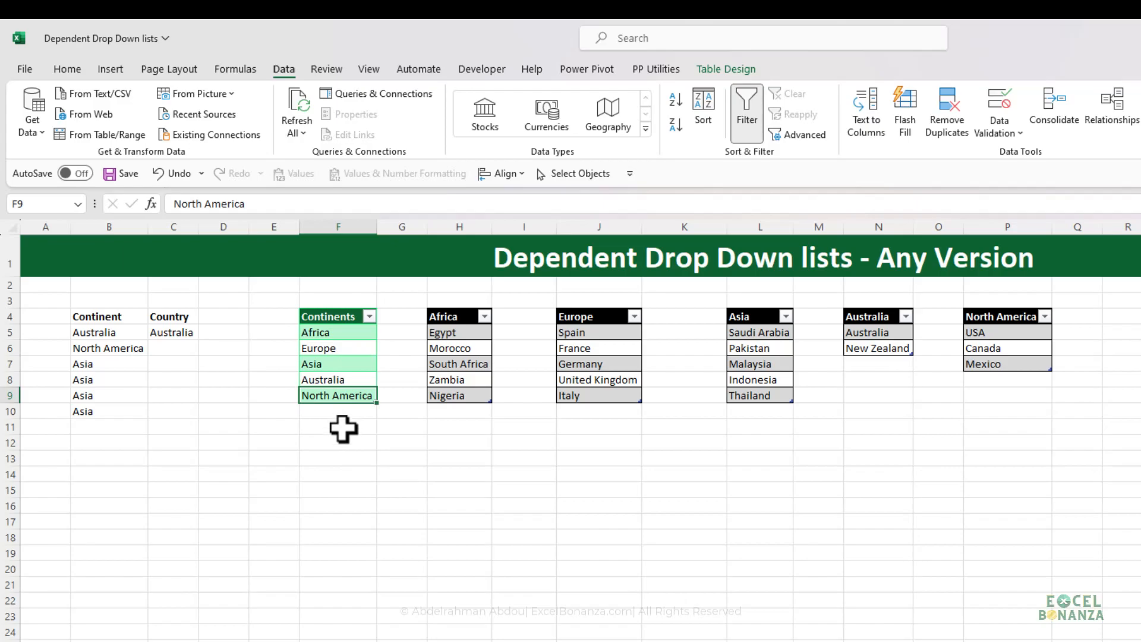
- Enter the formula =SUBSTITUTE($B5," ","") in G14 to strip spaces from the continent name
click(406, 474)
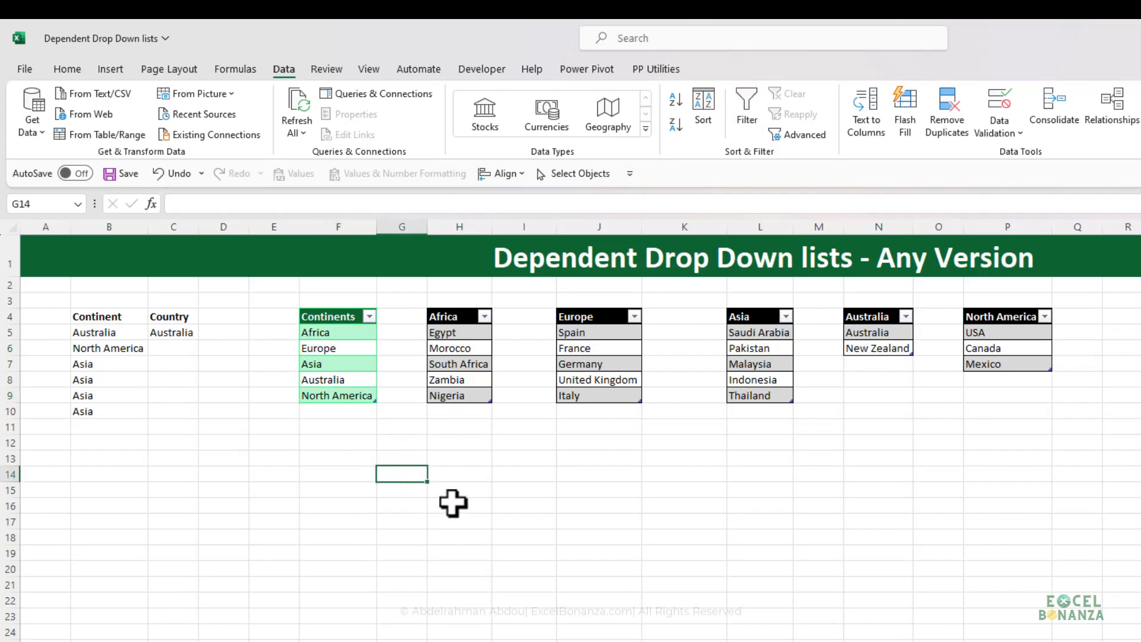
text(=subs)
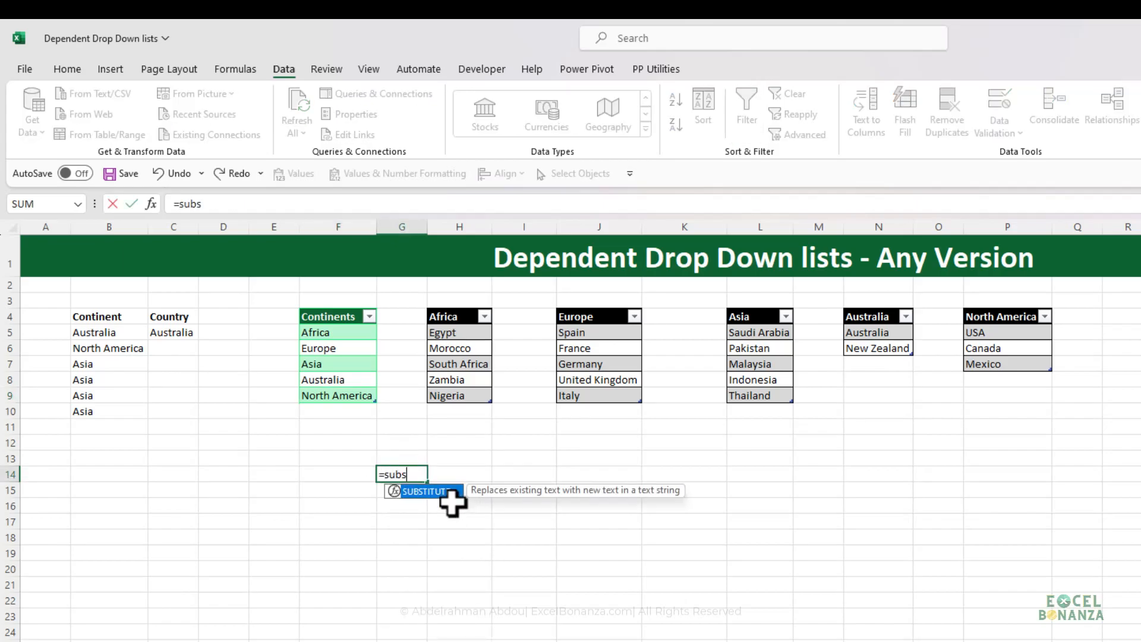
key(Tab)
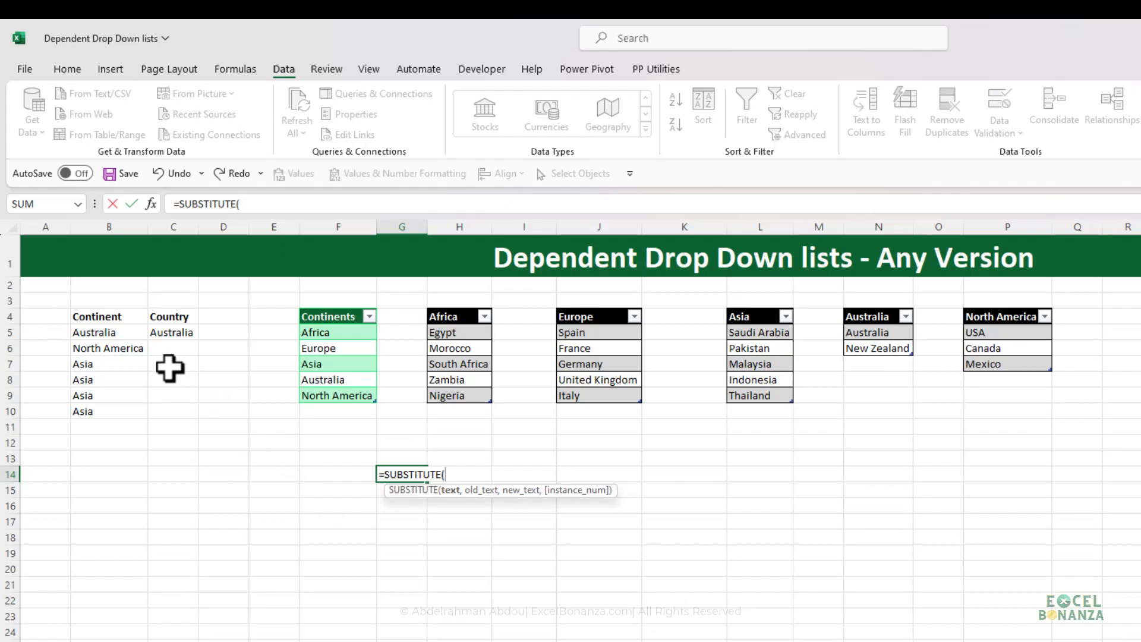
click(120, 333)
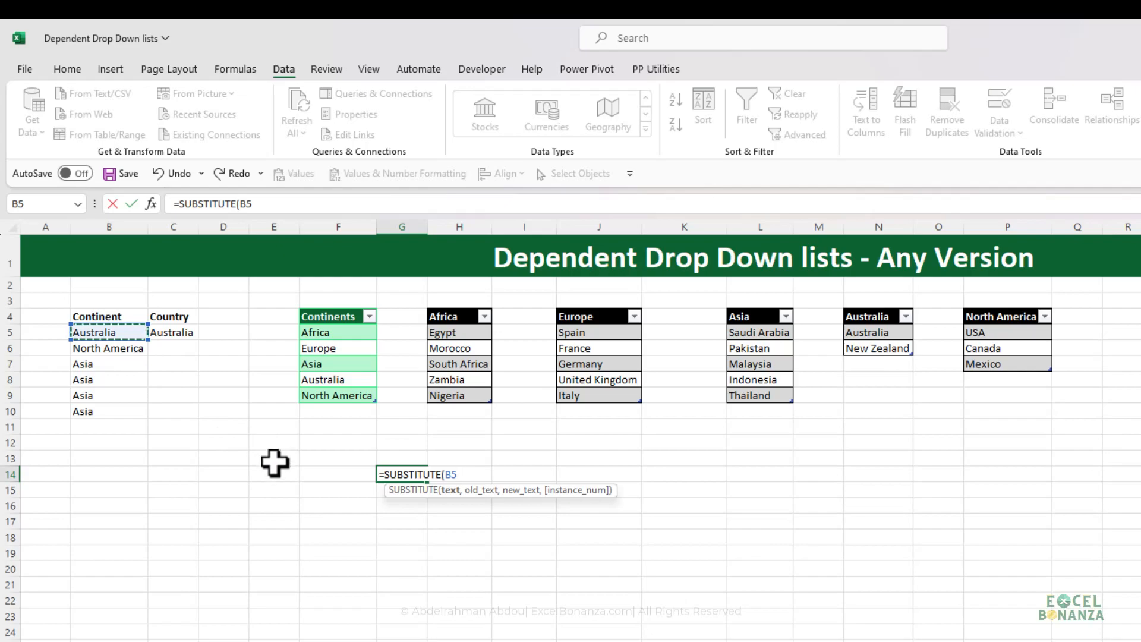
key(F4)
key(F4)
key(F4)
text(,)
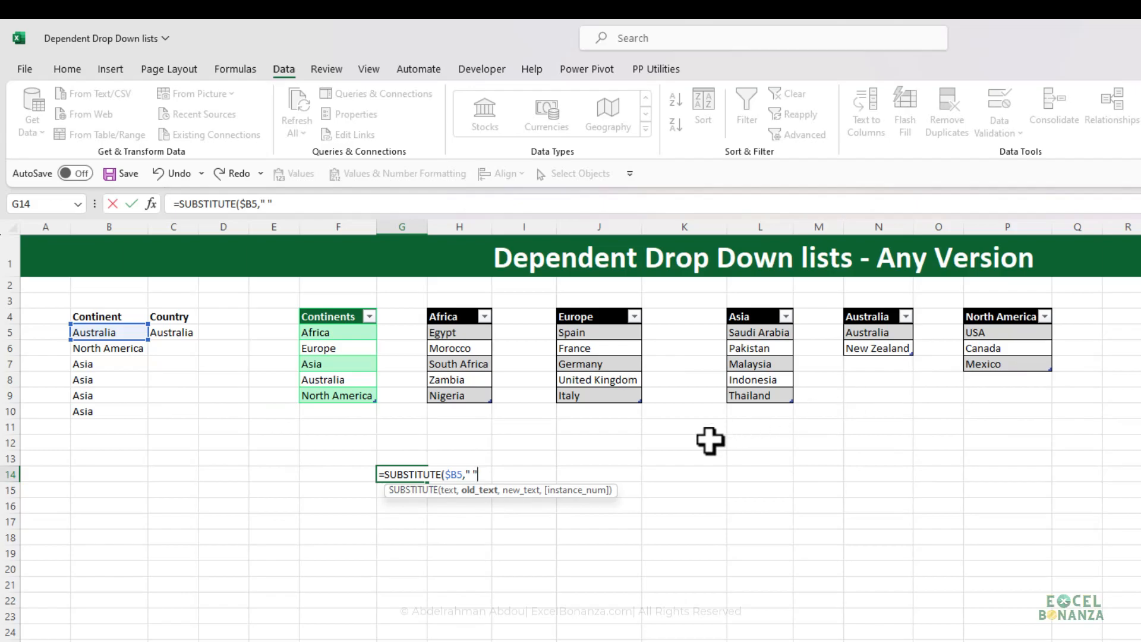
text(,)
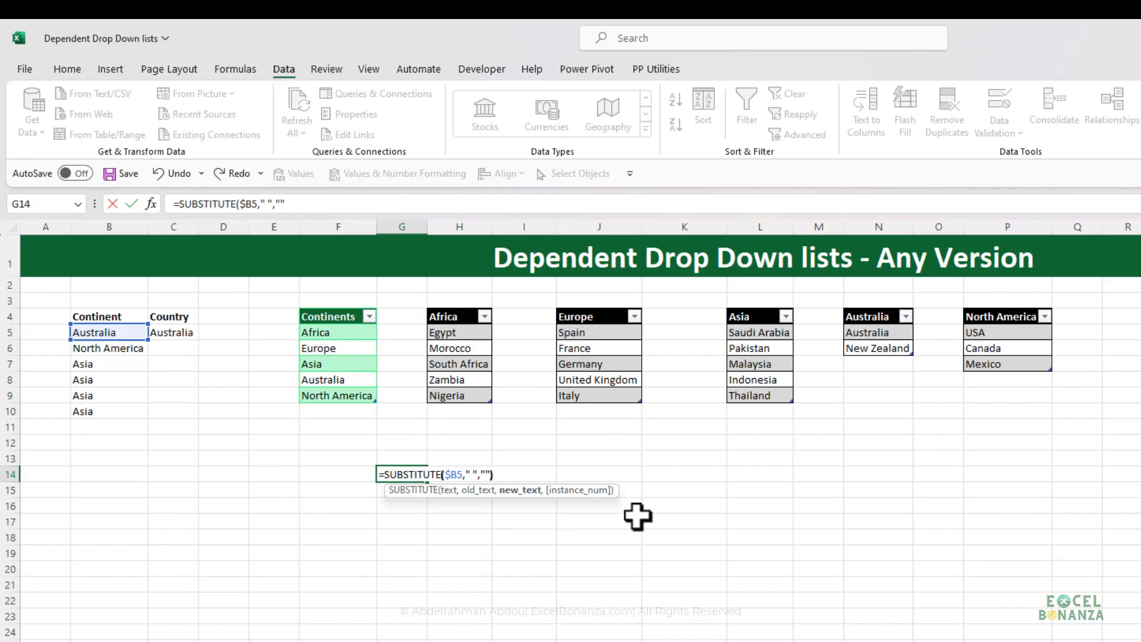
text())
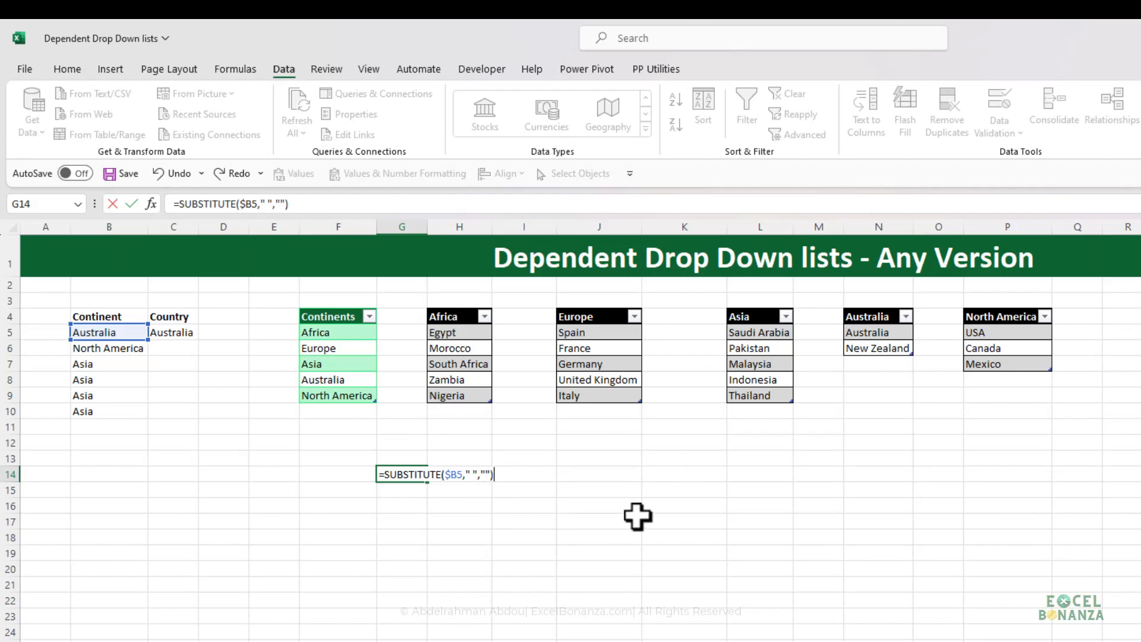
key(Return)
- Copy the SUBSTITUTE formula from G14 down to G15 and fit column G to its contents
click(394, 473)
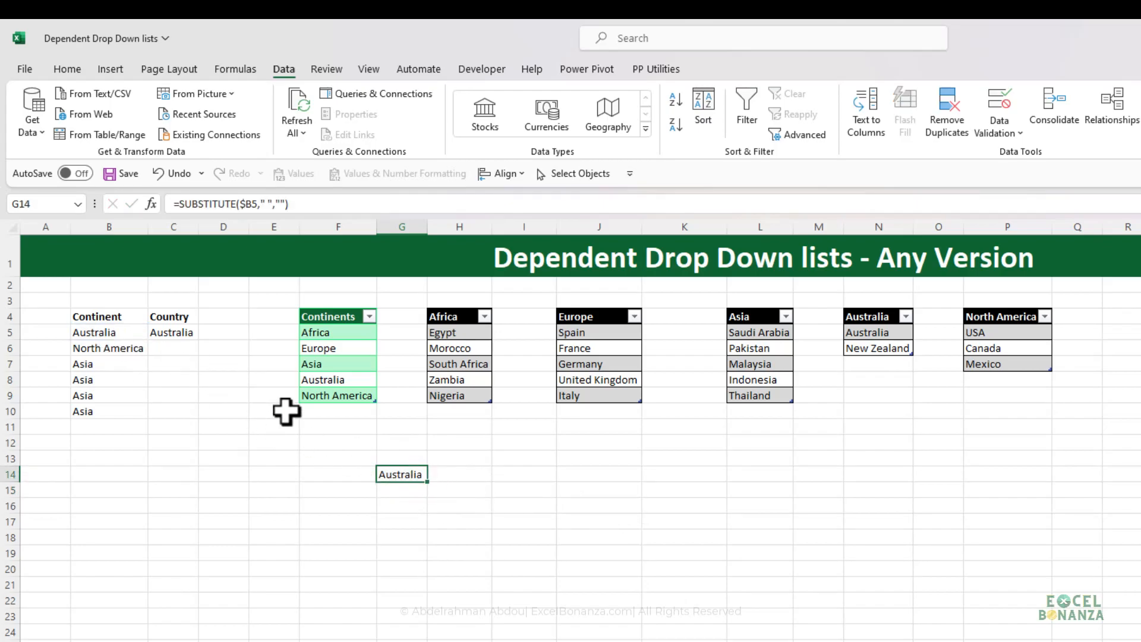
click(132, 351)
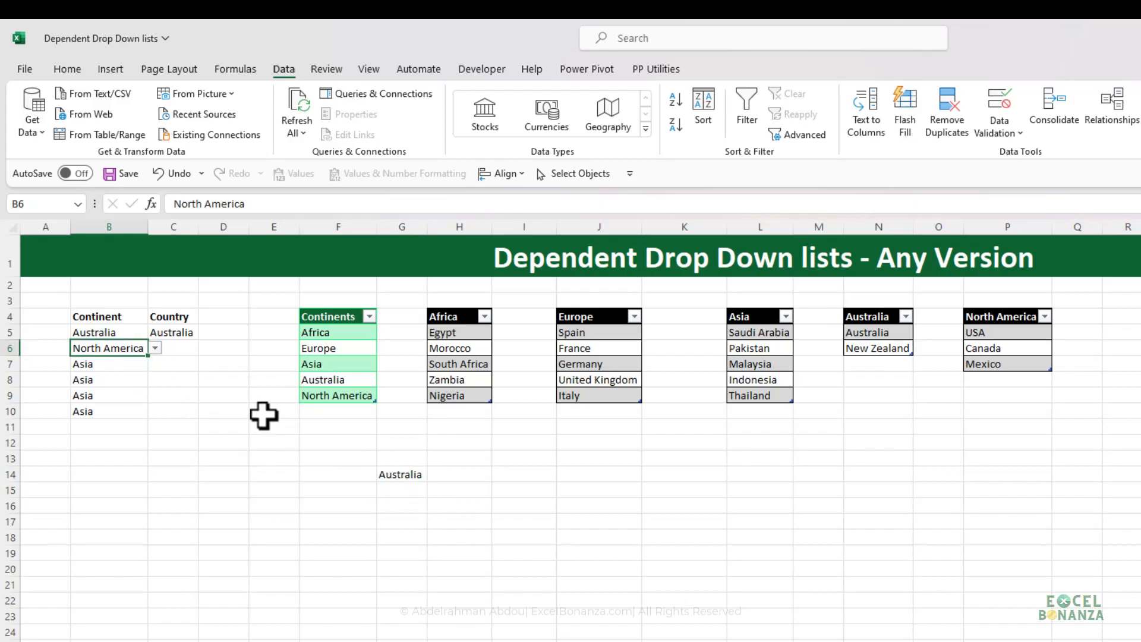
click(396, 474)
drag(430, 483, 409, 492)
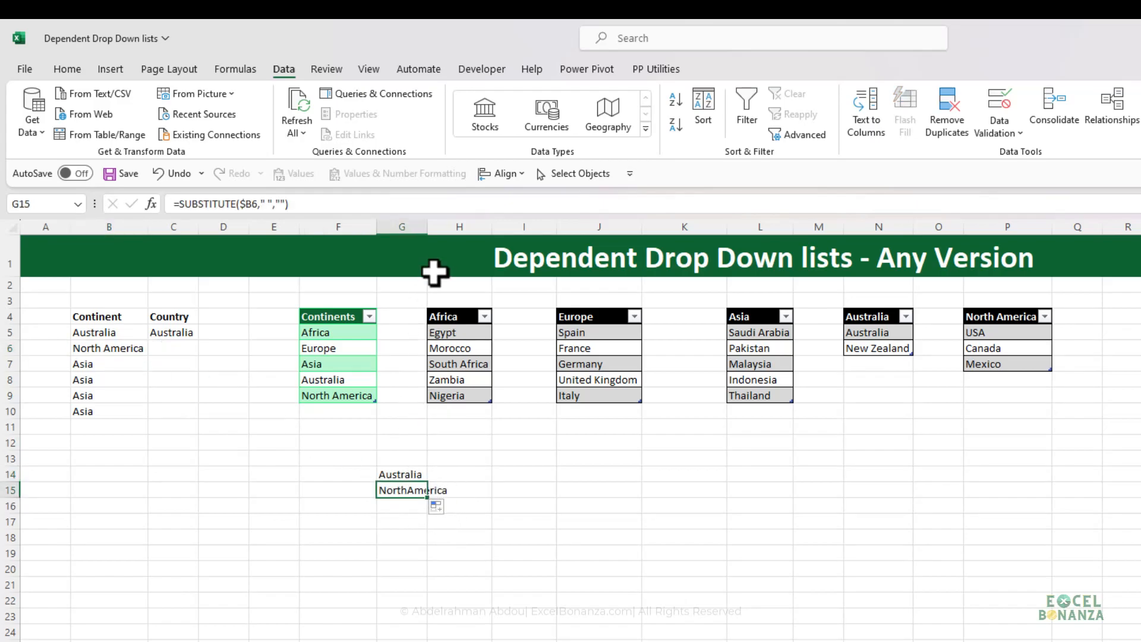
double_click(427, 226)
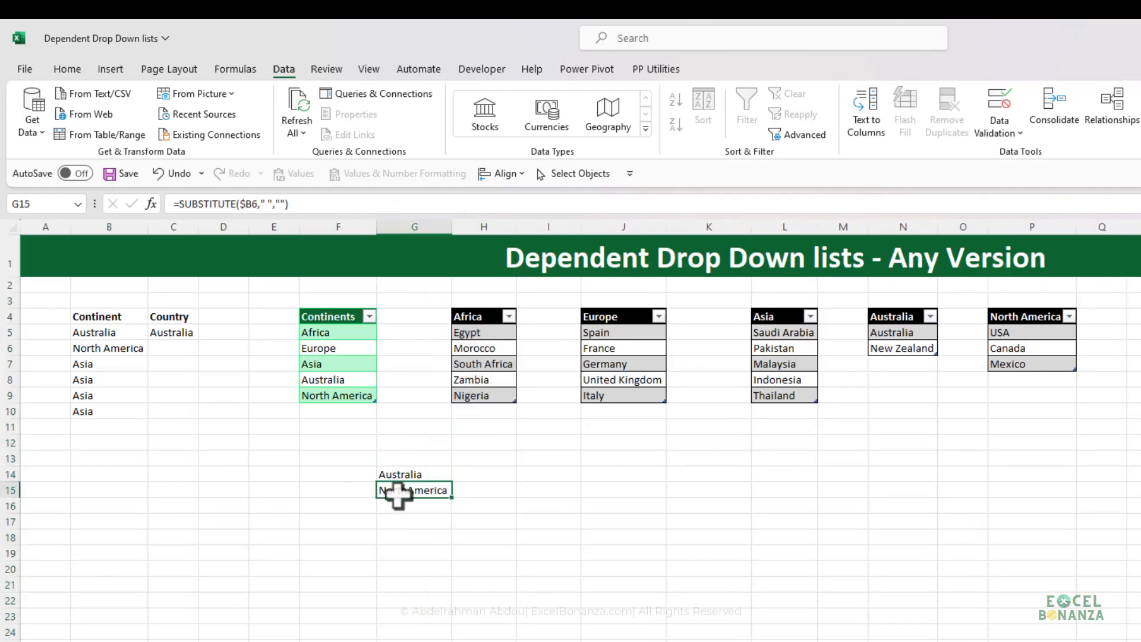
key(Up)
key(Down)
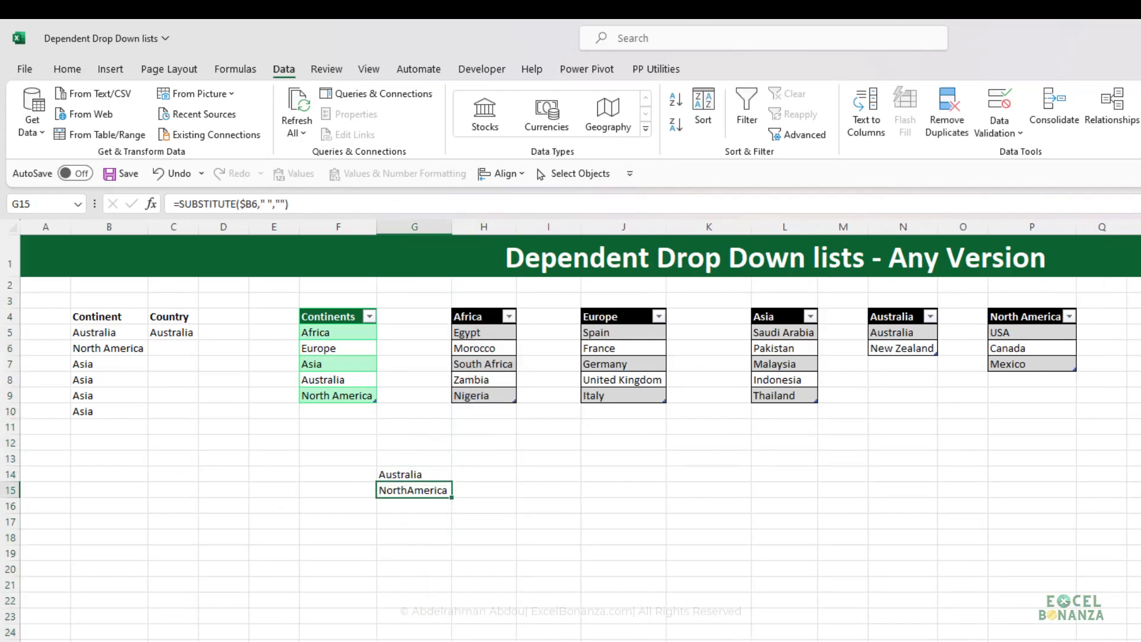
- Wrap the G14 formula in INDIRECT so it reads =INDIRECT(SUBSTITUTE($B5," ",""))
key(Up)
key(F2)
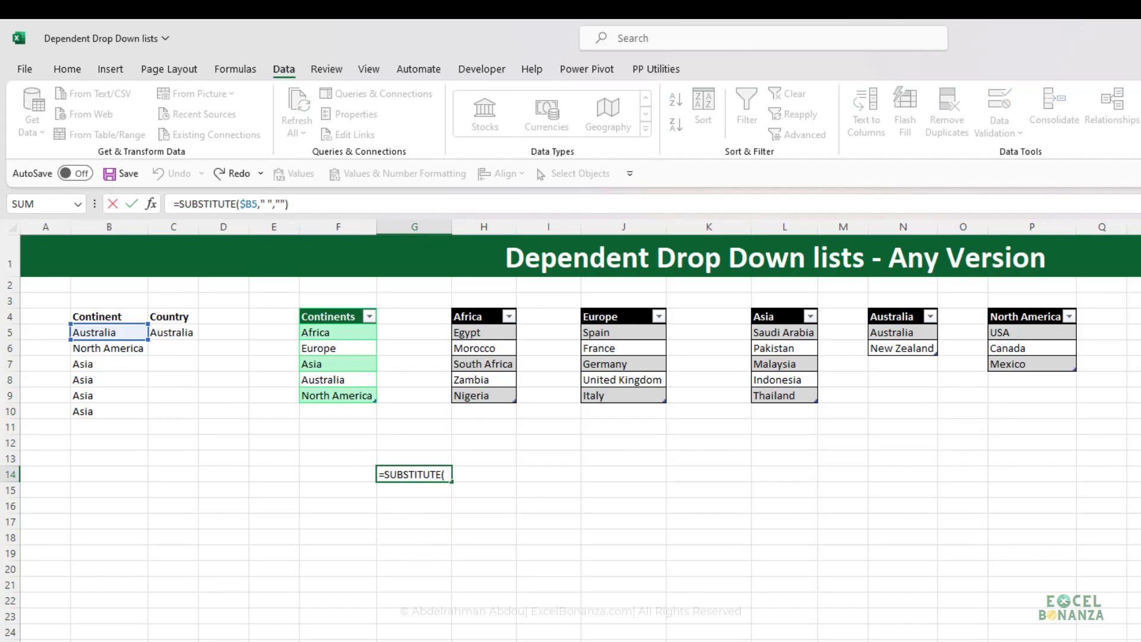
text(INDIRECT()
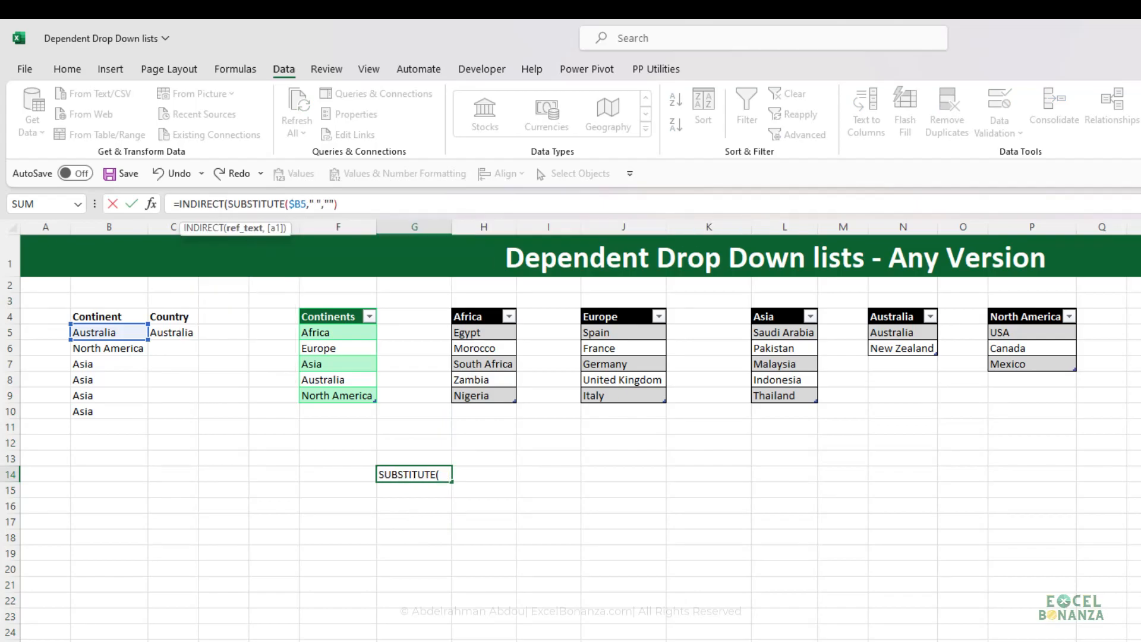
key(End)
text())
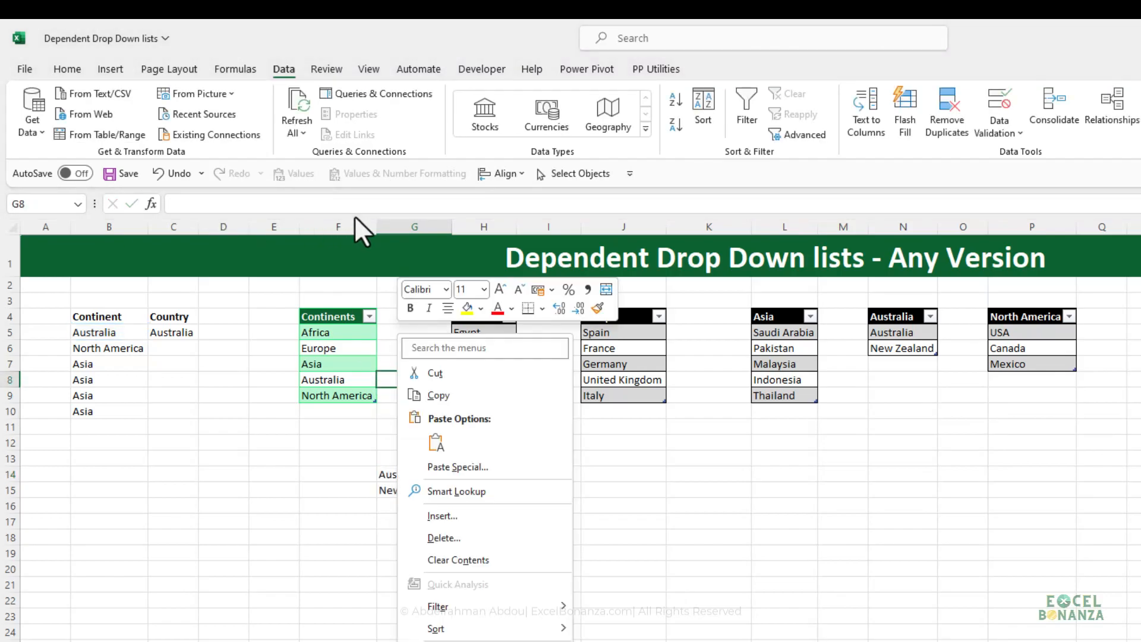
key(Escape)
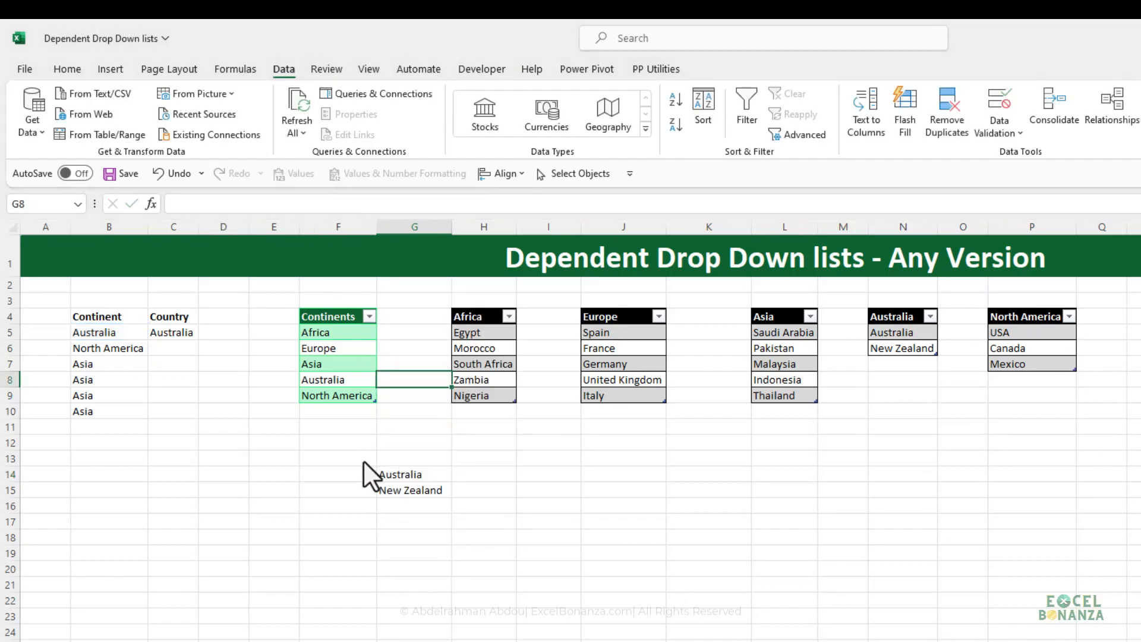
- Copy the formula text from G14 and set =INDIRECT(SUBSTITUTE($B5," ","")) as the data validation list source for C5:C10
drag(362, 204, 141, 201)
key(ctrl+c)
key(Escape)
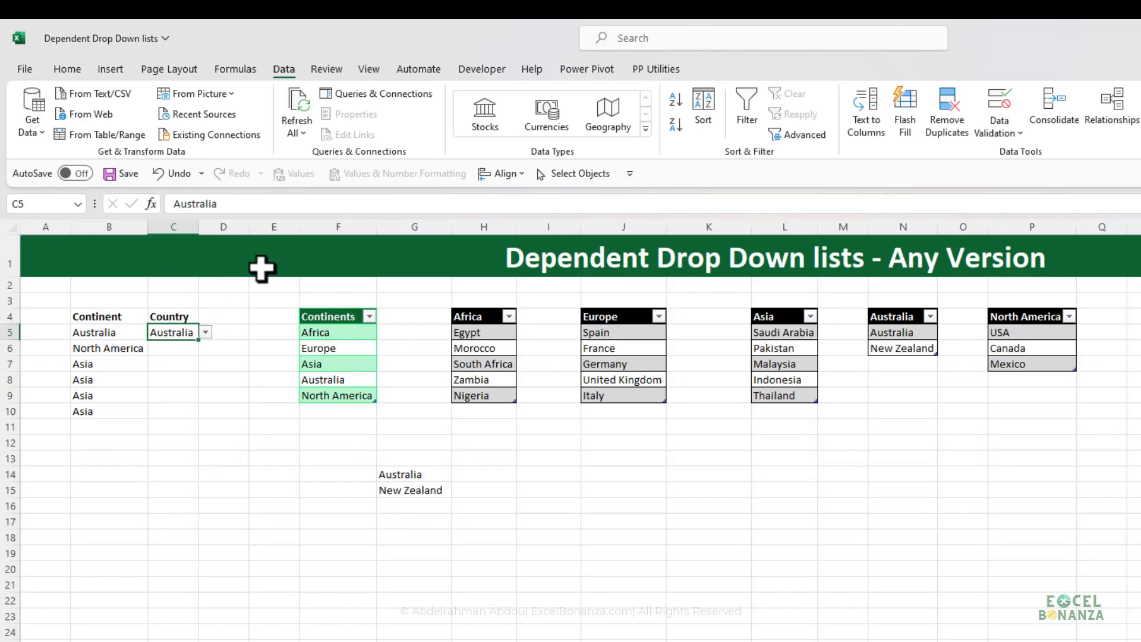
drag(173, 336, 174, 410)
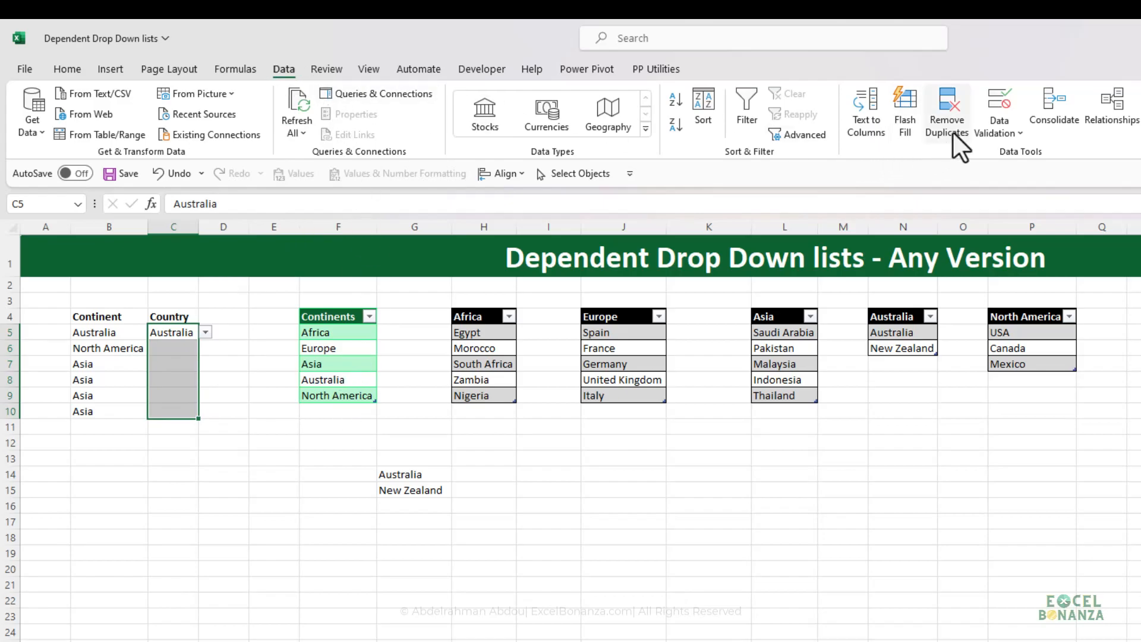
click(997, 108)
drag(517, 503, 399, 497)
key(ctrl+v)
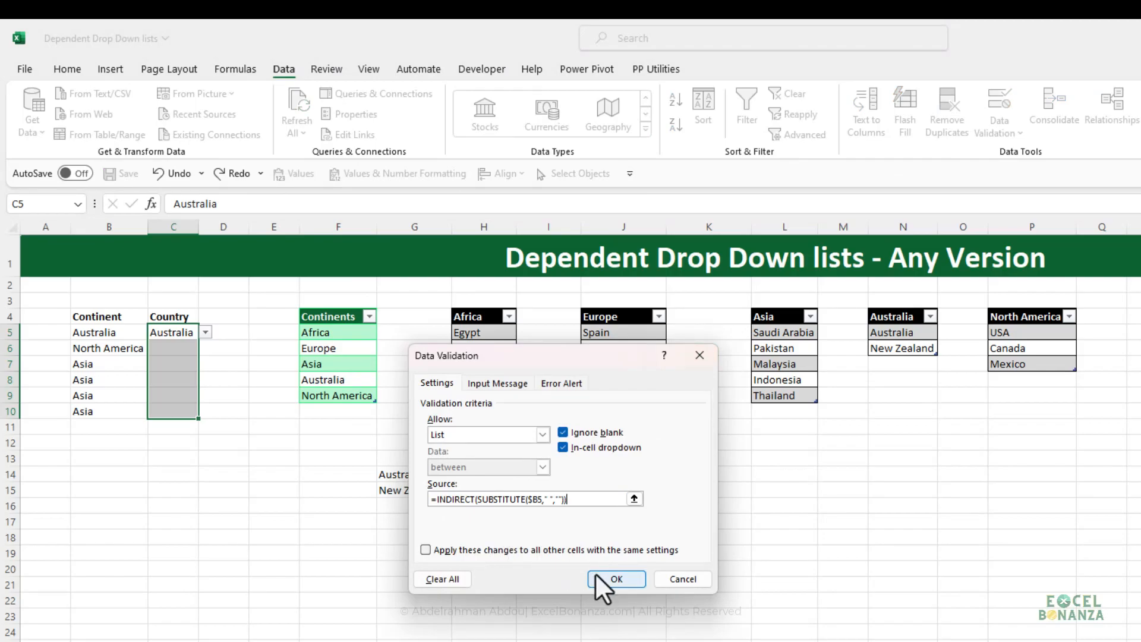
click(615, 579)
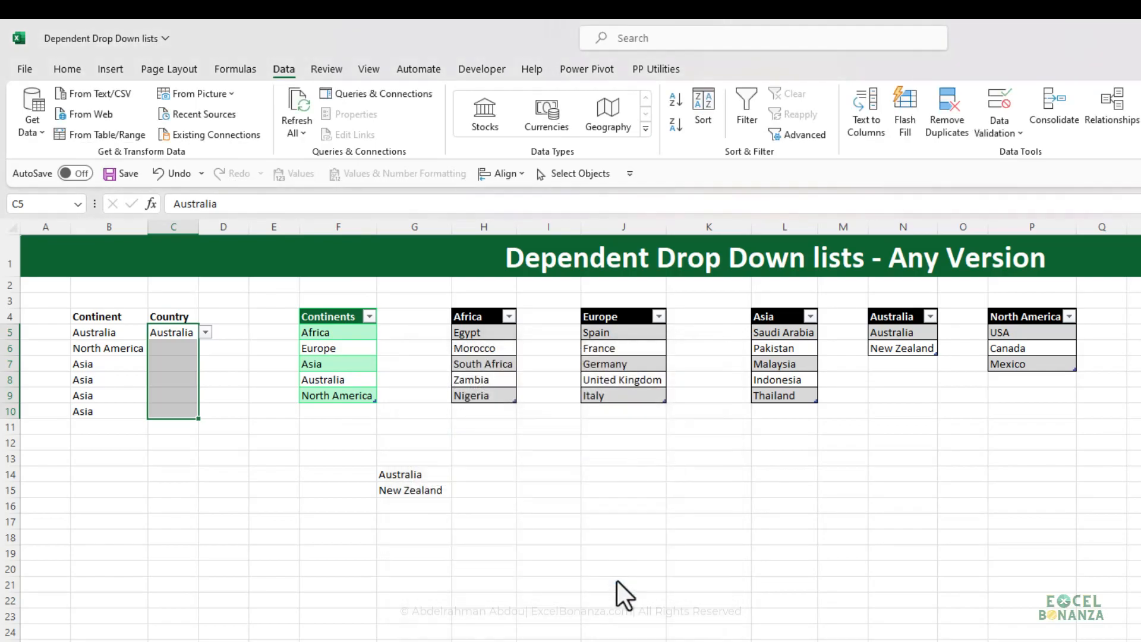
- Choose USA from the country drop-down in C6 for the North America row
click(179, 345)
click(179, 333)
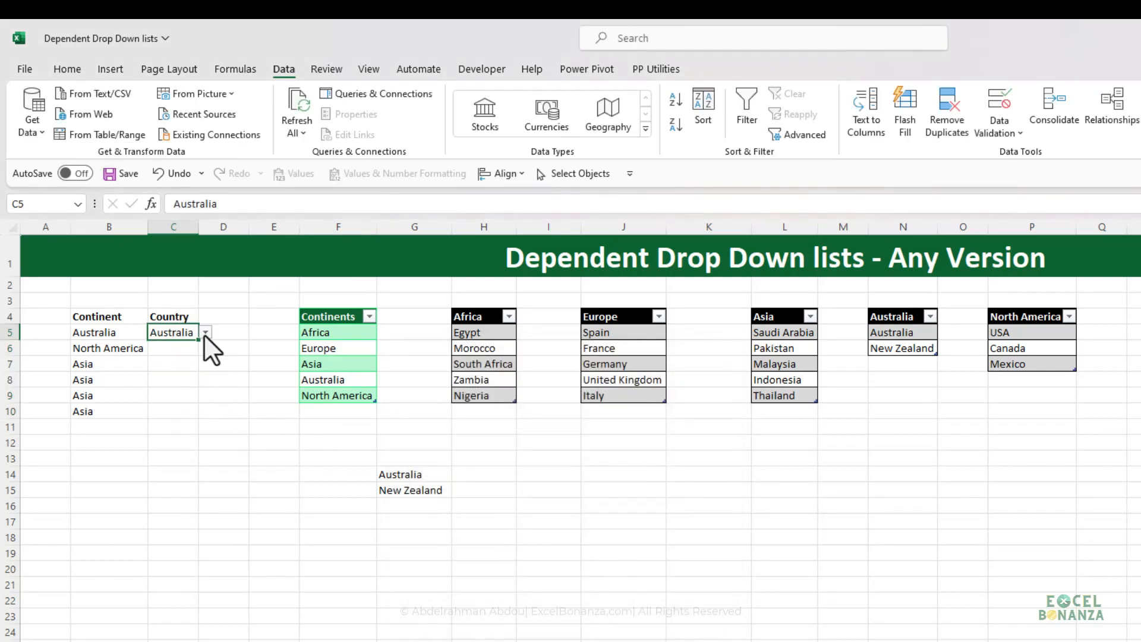
click(189, 349)
click(110, 347)
click(173, 349)
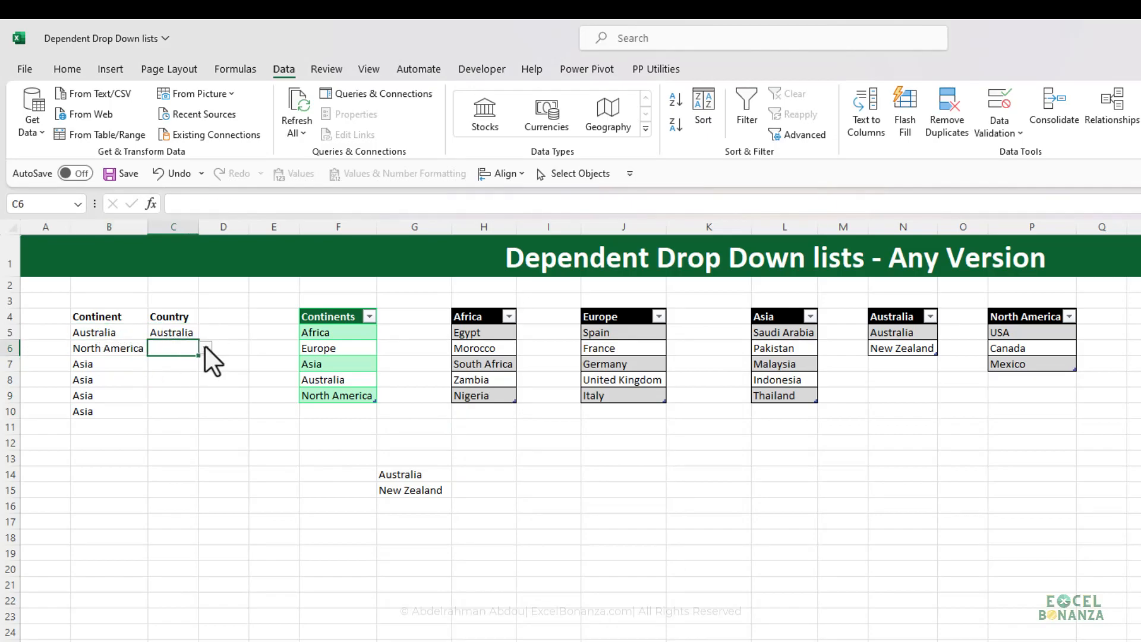
click(122, 348)
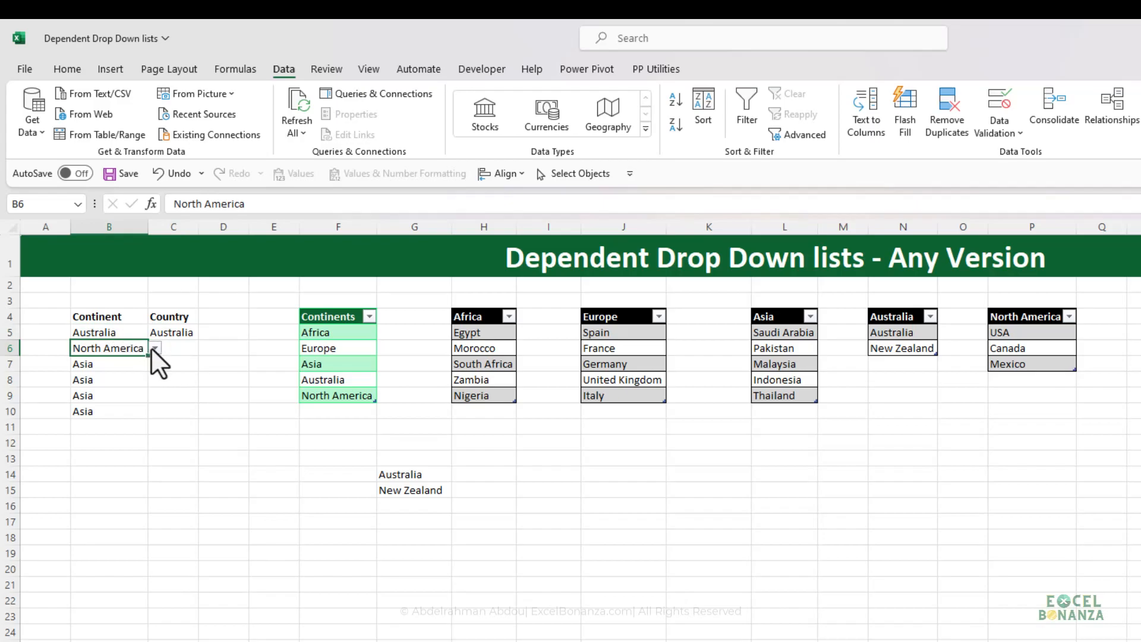
click(187, 343)
click(205, 348)
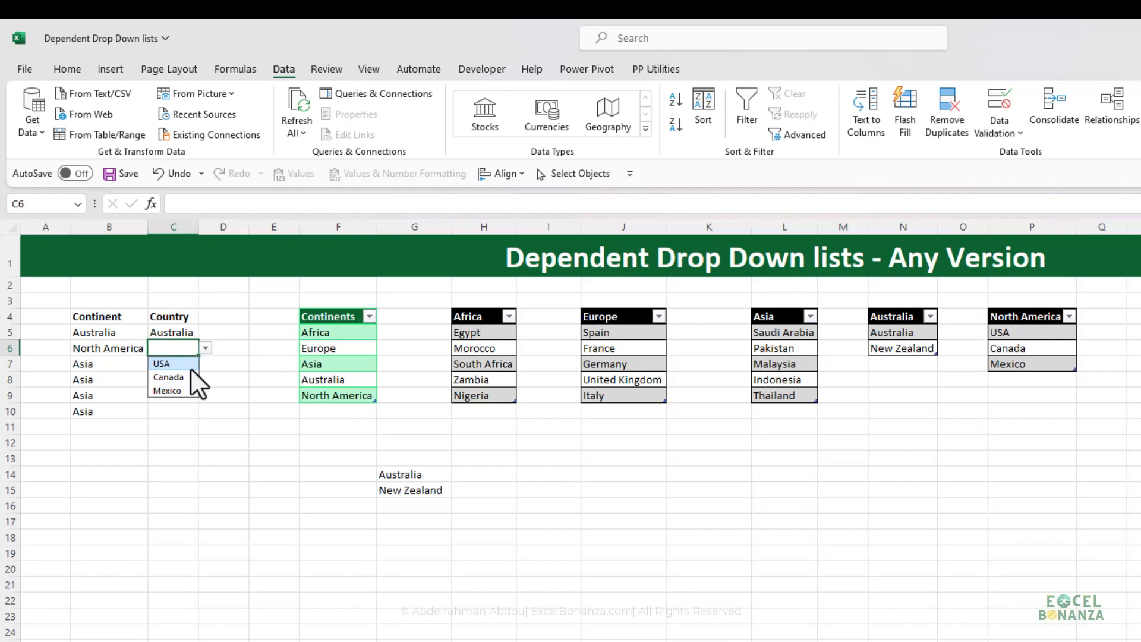
click(178, 364)
click(113, 344)
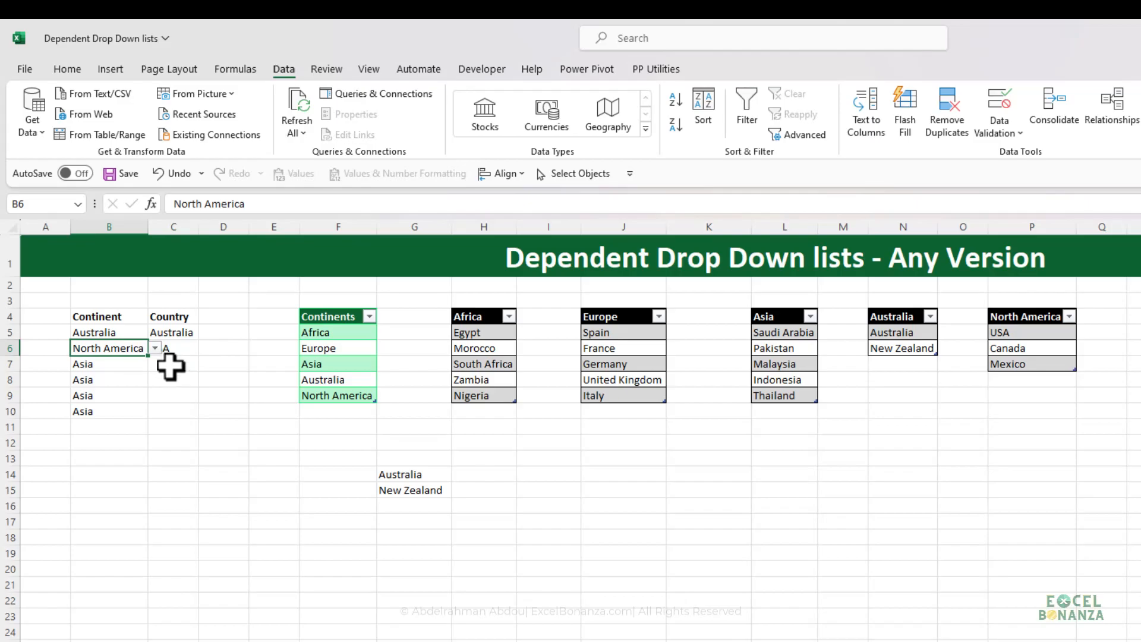
click(340, 416)
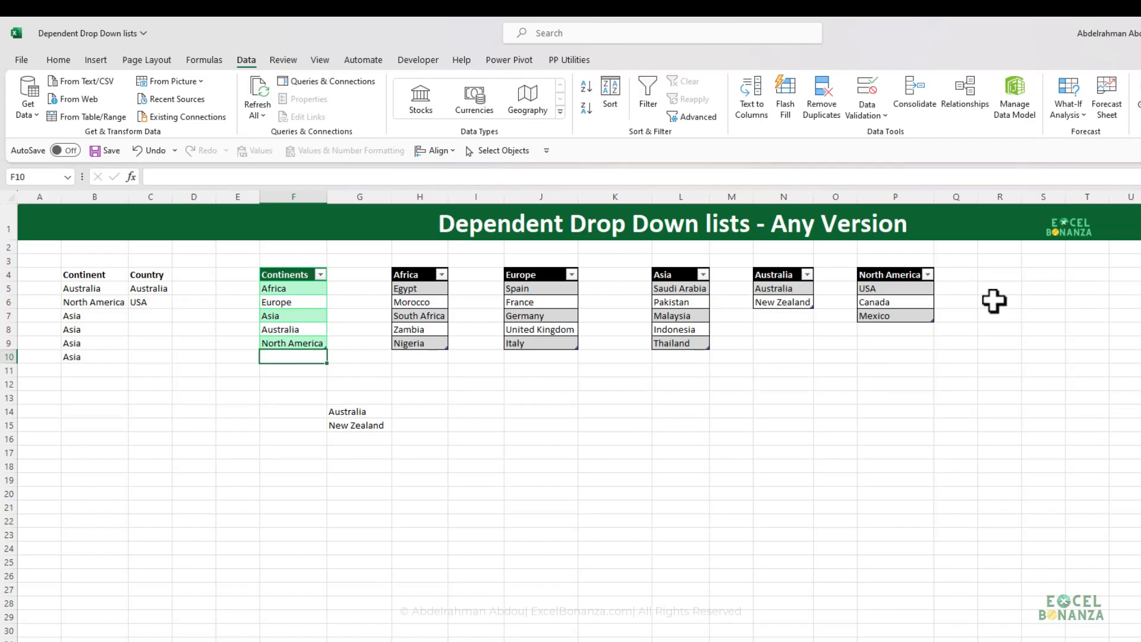
click(888, 288)
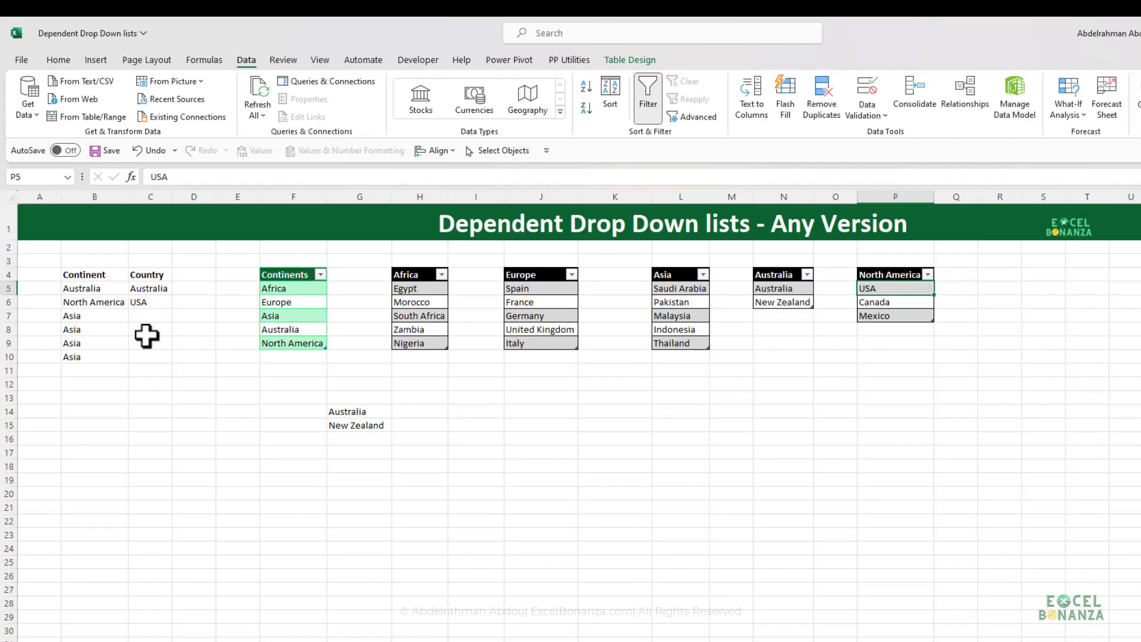
click(94, 291)
click(101, 315)
click(116, 304)
click(108, 315)
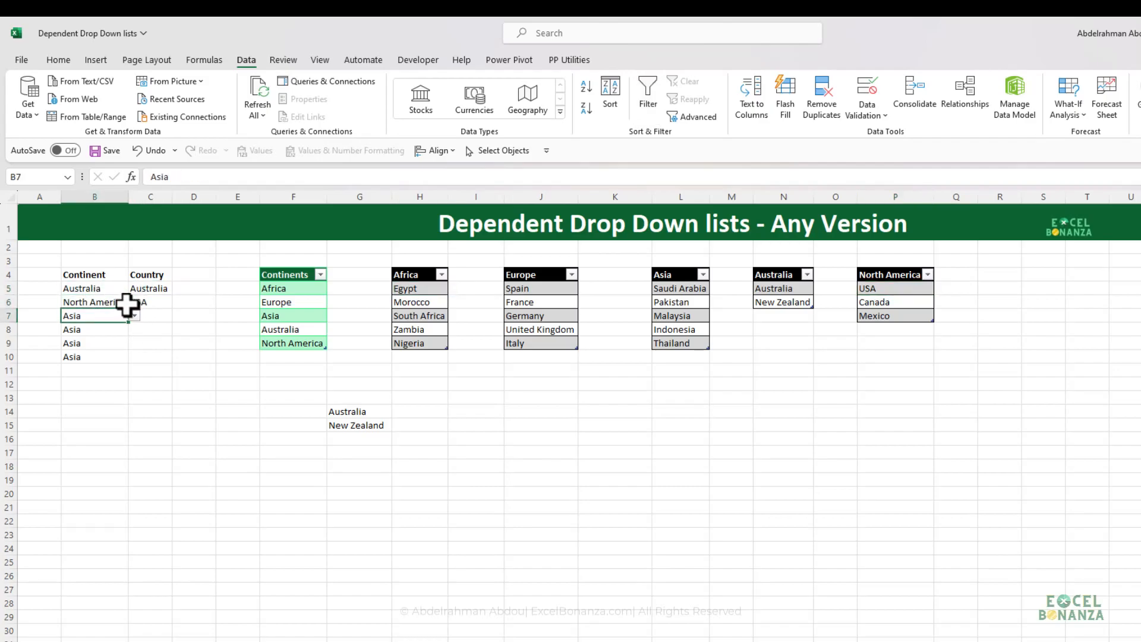
- Change the continent in B6 to Africa using its drop-down list
click(125, 303)
click(134, 302)
click(95, 319)
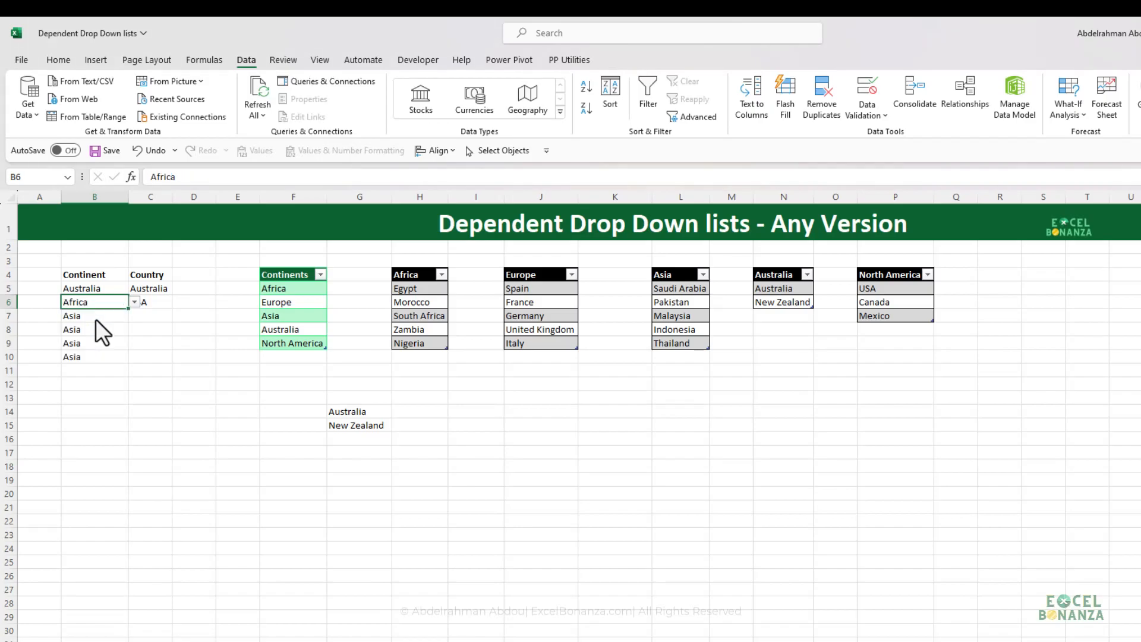
- Compare the country left in C6 with the continent chosen in B6
click(161, 302)
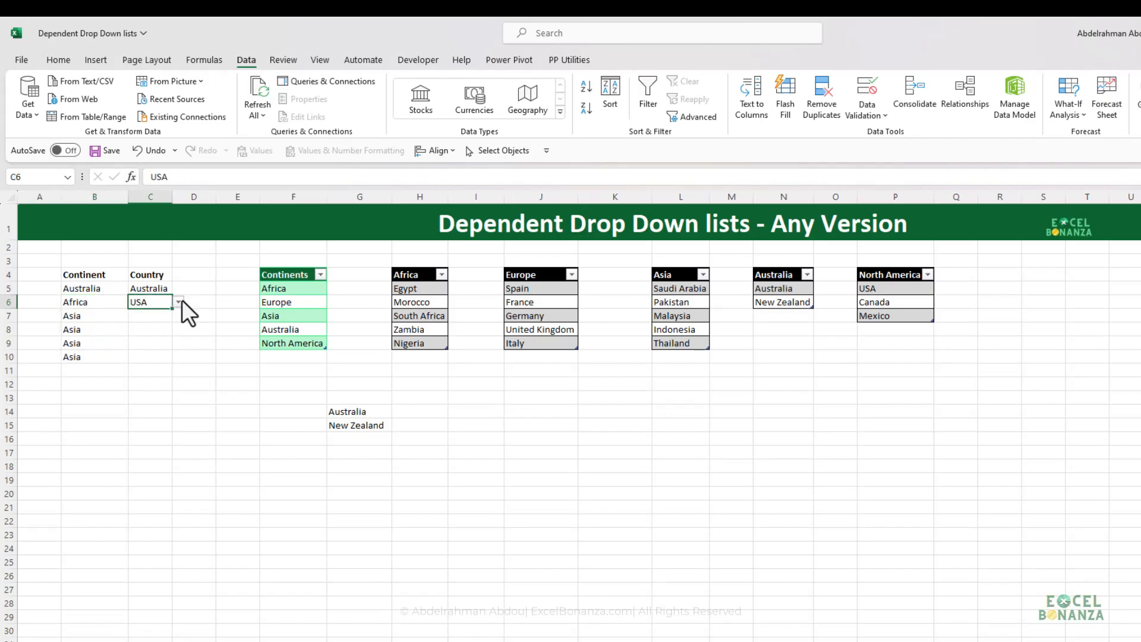
click(124, 302)
click(160, 302)
click(132, 304)
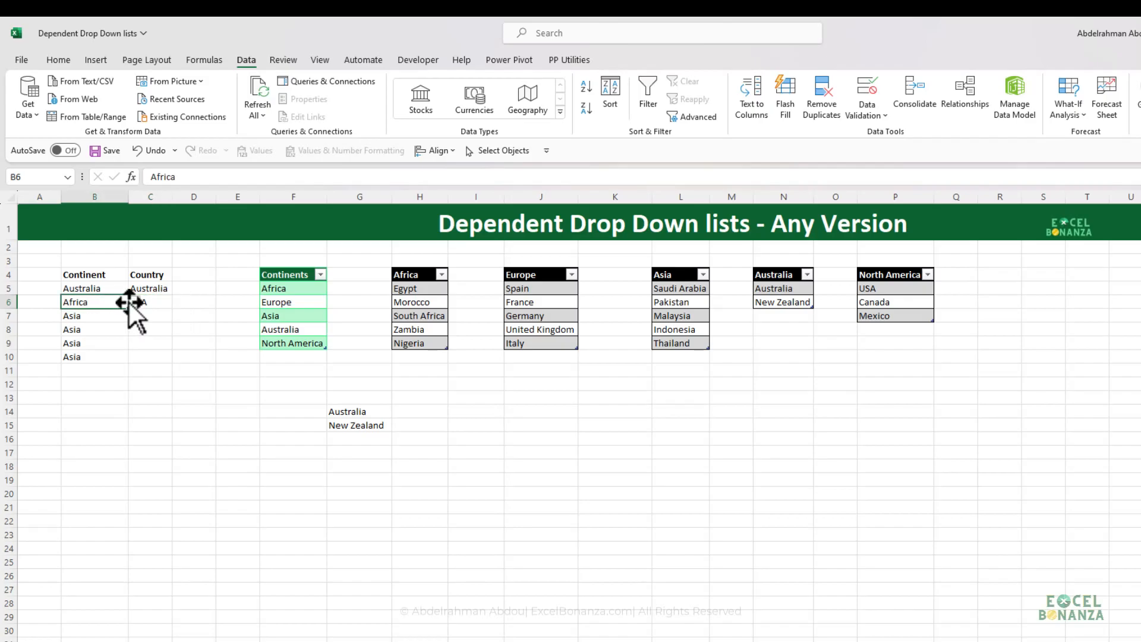
click(159, 302)
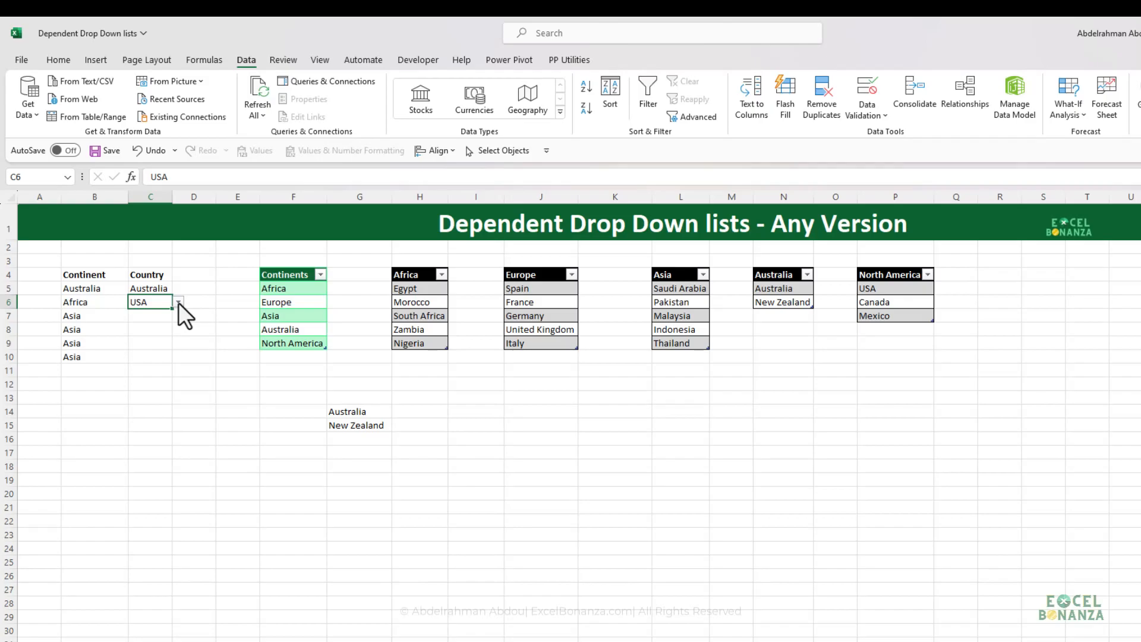
click(178, 301)
click(179, 302)
click(97, 302)
click(145, 302)
- Copy the G14 formula text and start a COUNTIF formula in I14 with INDIRECT(SUBSTITUTE($B5," ","")) as its range
click(348, 411)
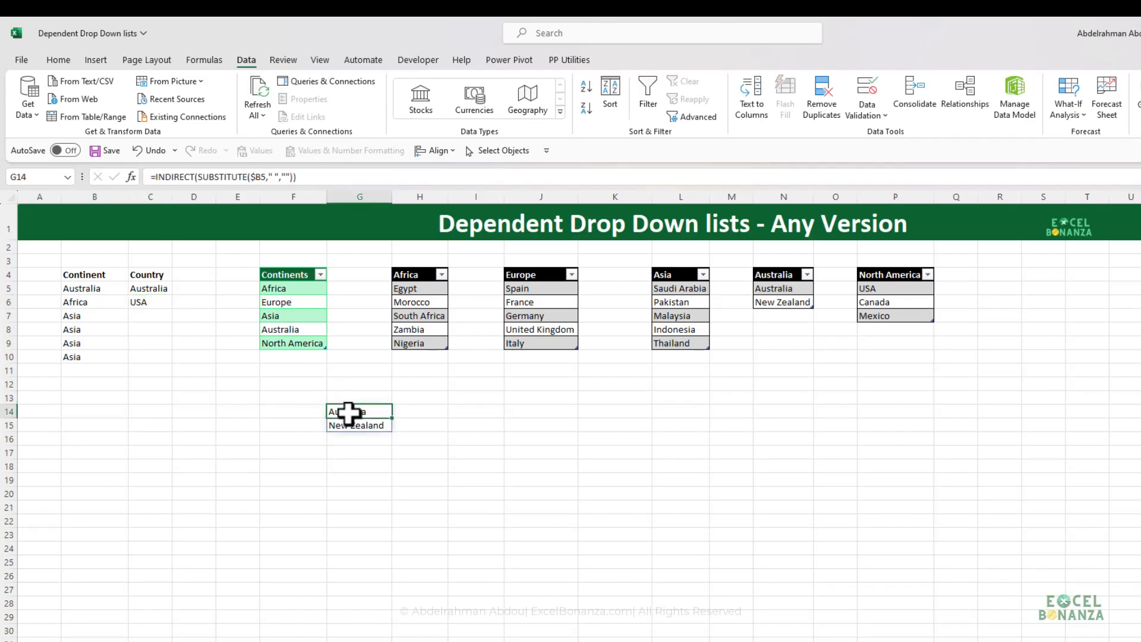
drag(311, 177, 137, 177)
key(ctrl+c)
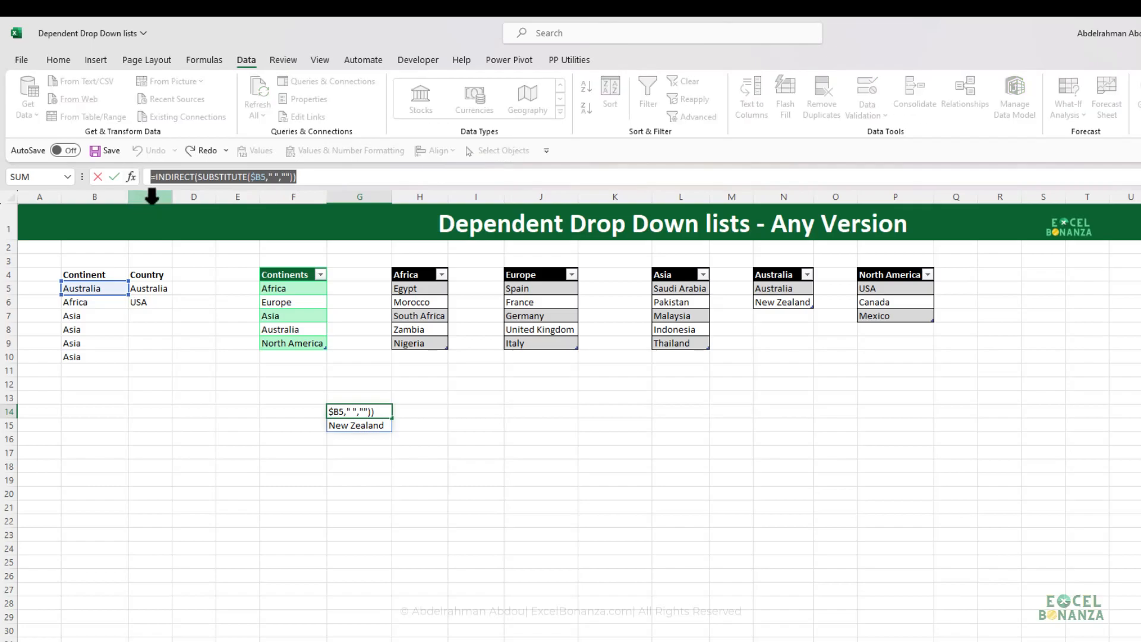
key(Return)
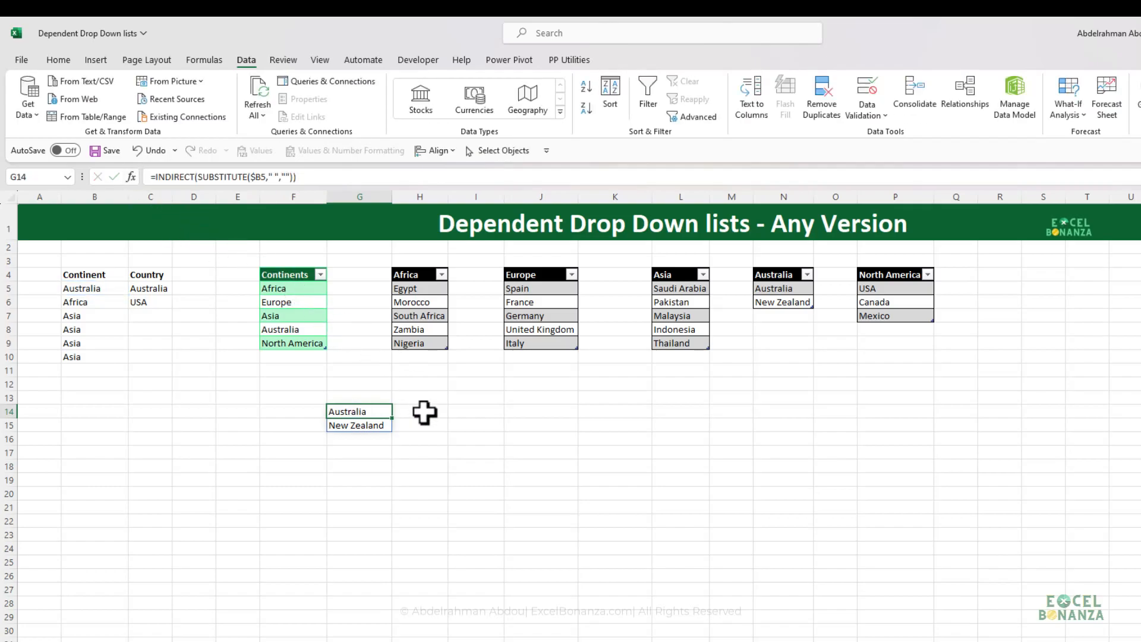
click(475, 410)
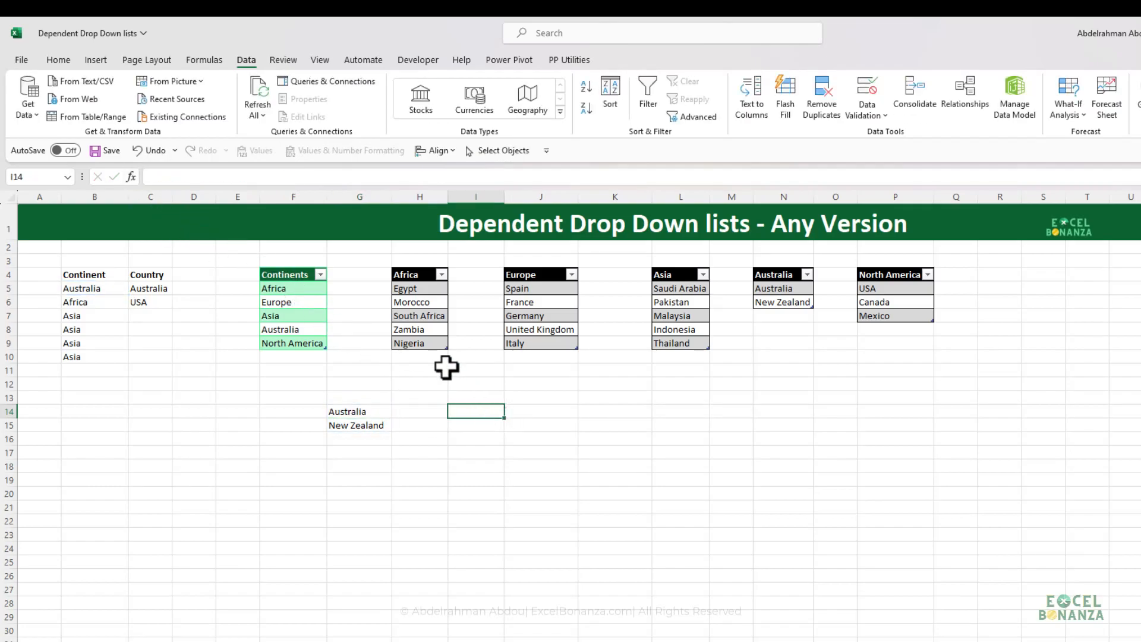
text(=countif)
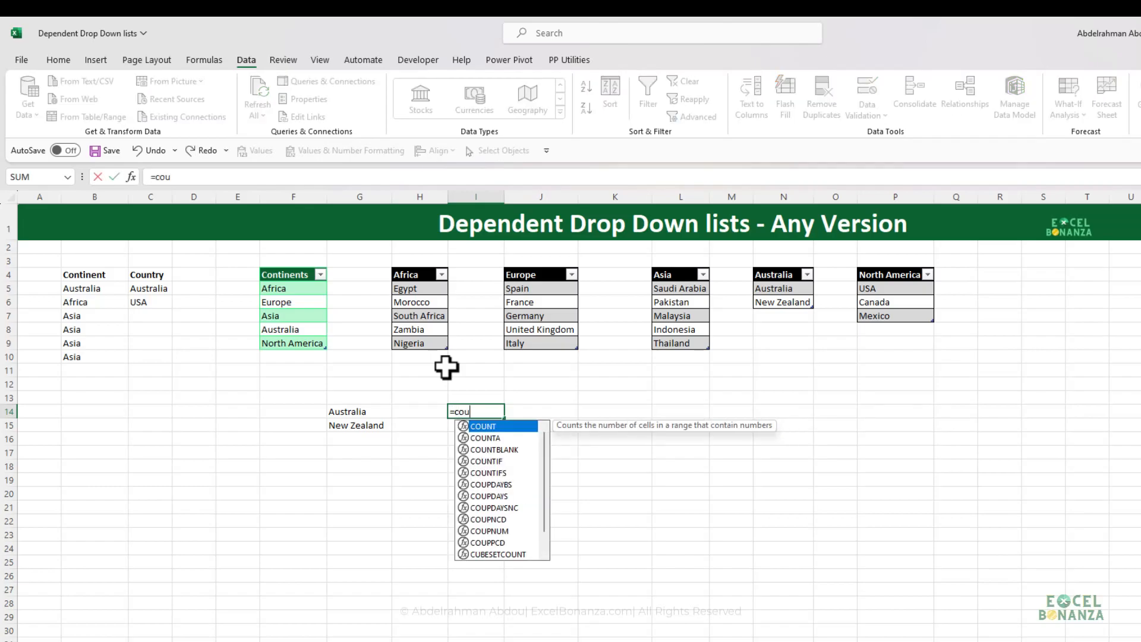
key(Tab)
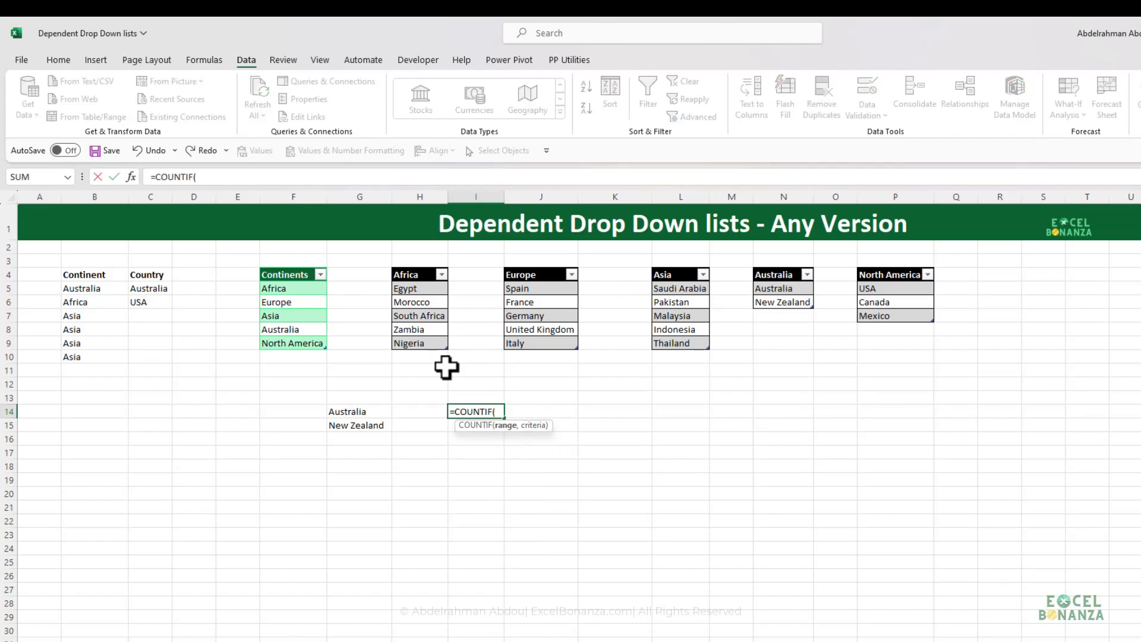
click(315, 179)
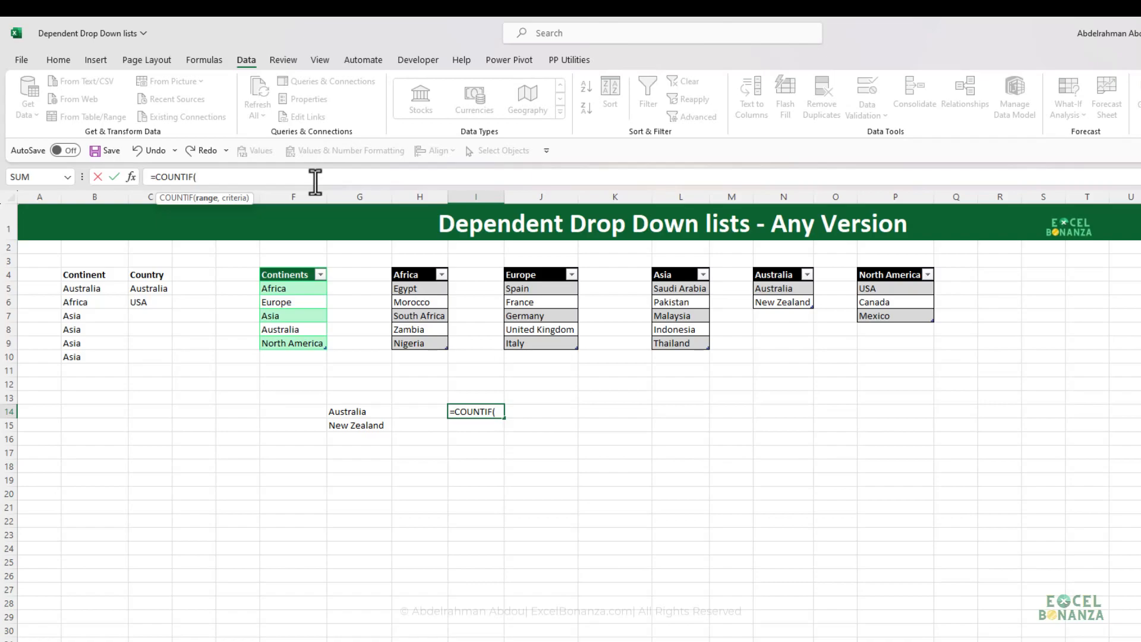
key(ctrl+v)
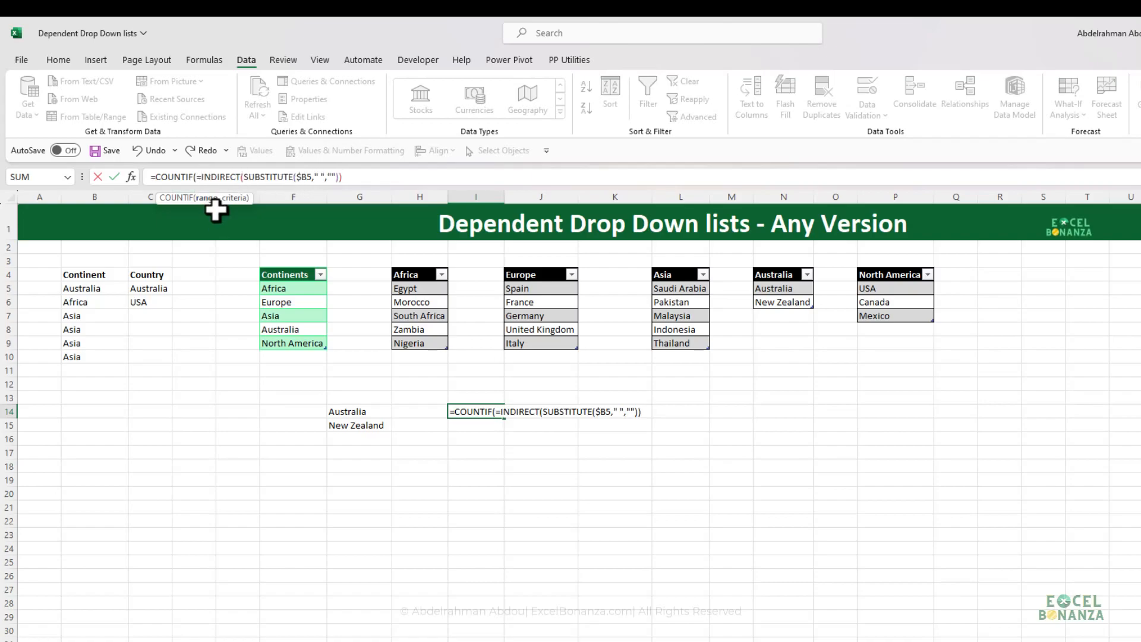
key(BackSpace)
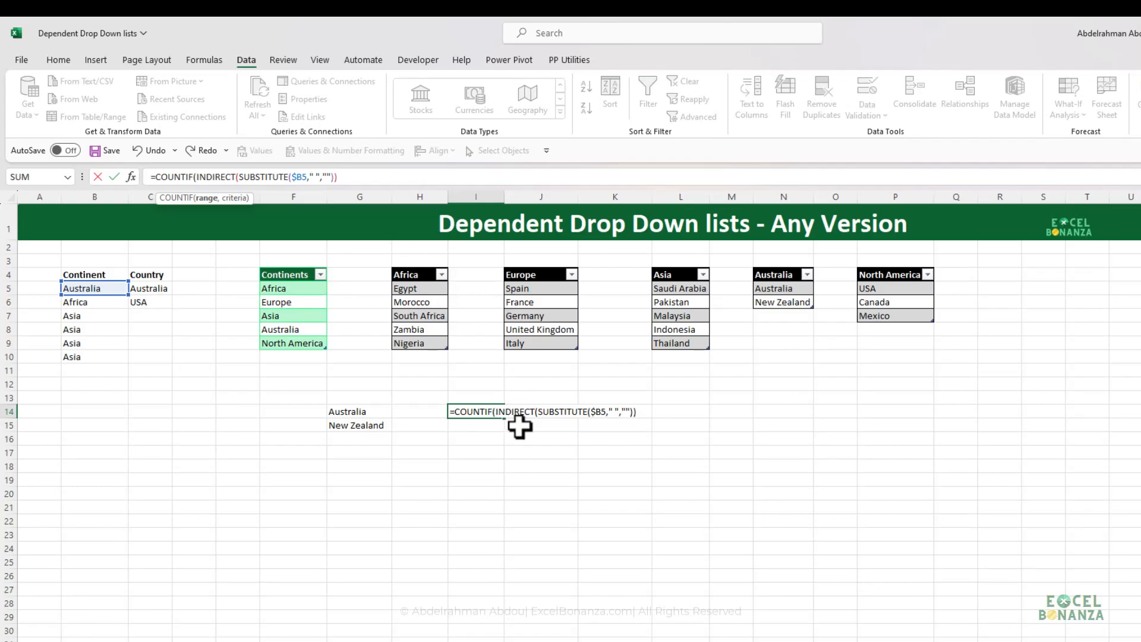
- Complete the COUNTIF formula in I14 with $C5 as its criteria, keeping only the column absolute
click(646, 416)
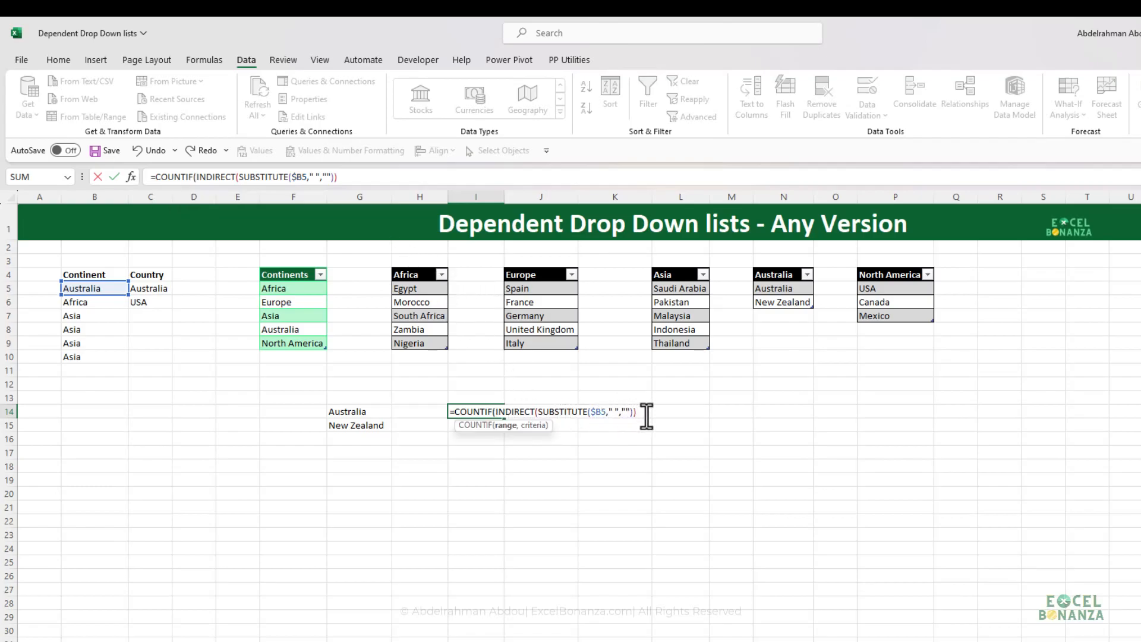
text(,)
click(148, 288)
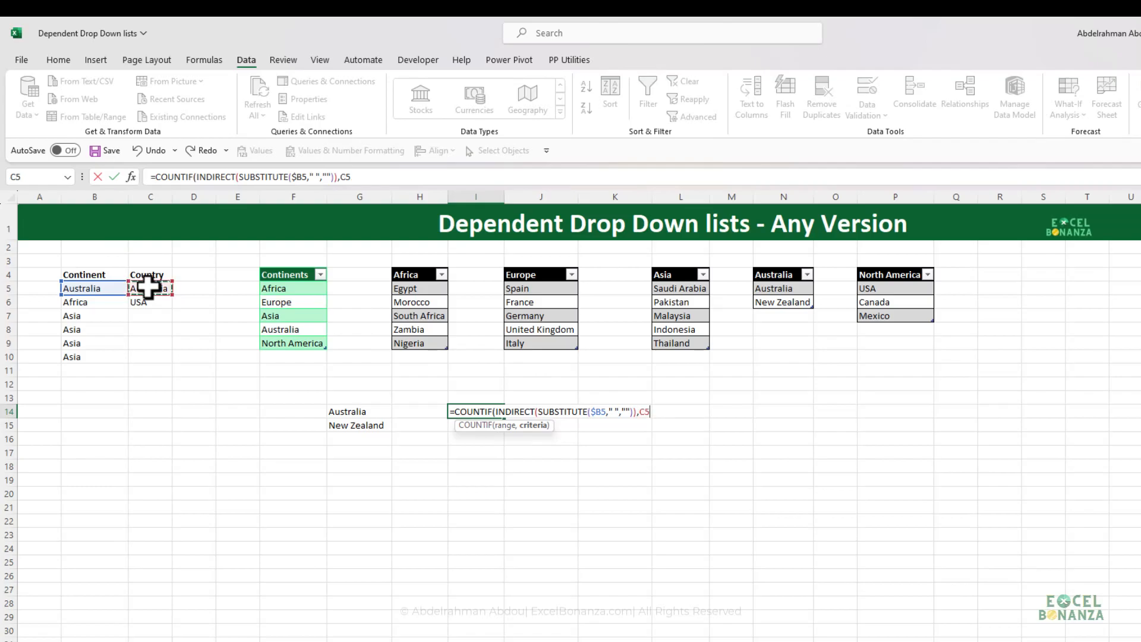
key(F4)
key(F4)
key(F4)
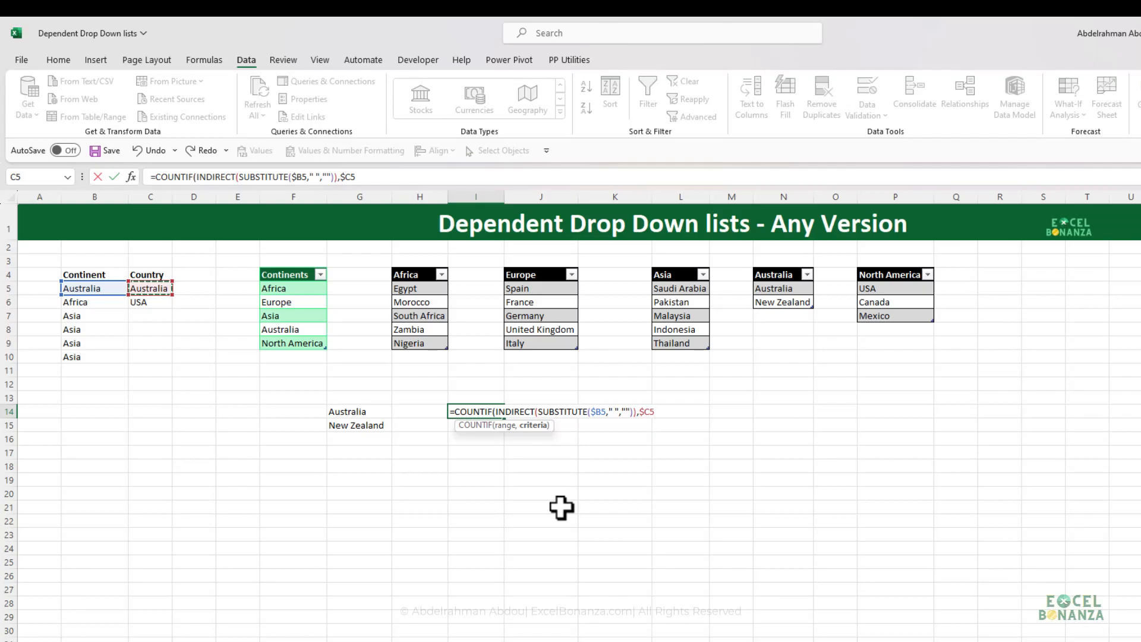
text())
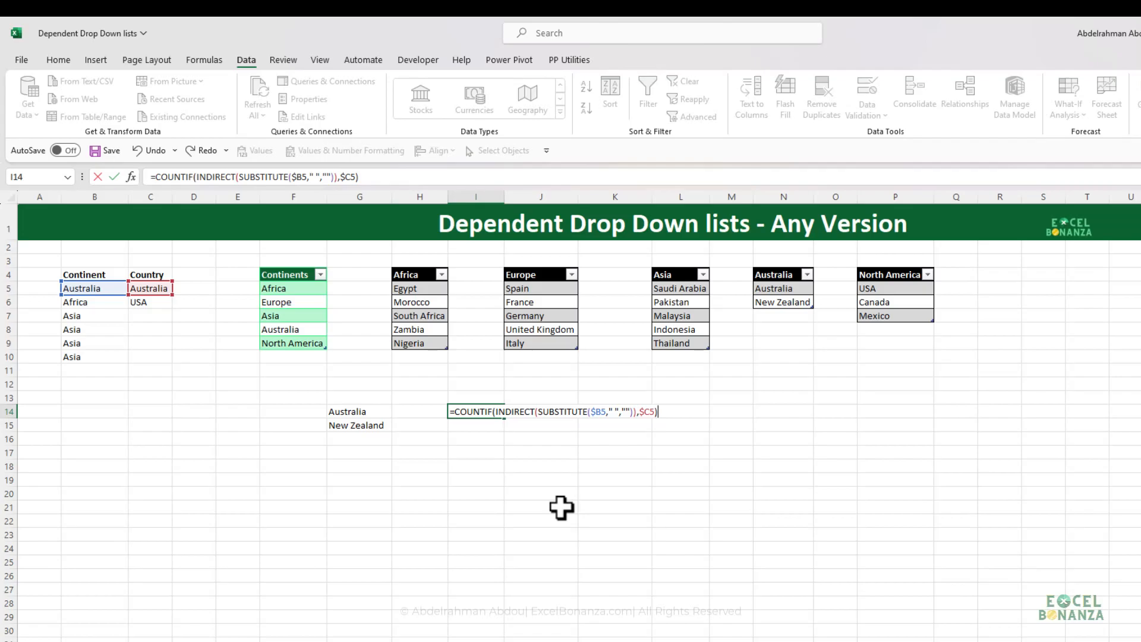
key(Return)
click(473, 413)
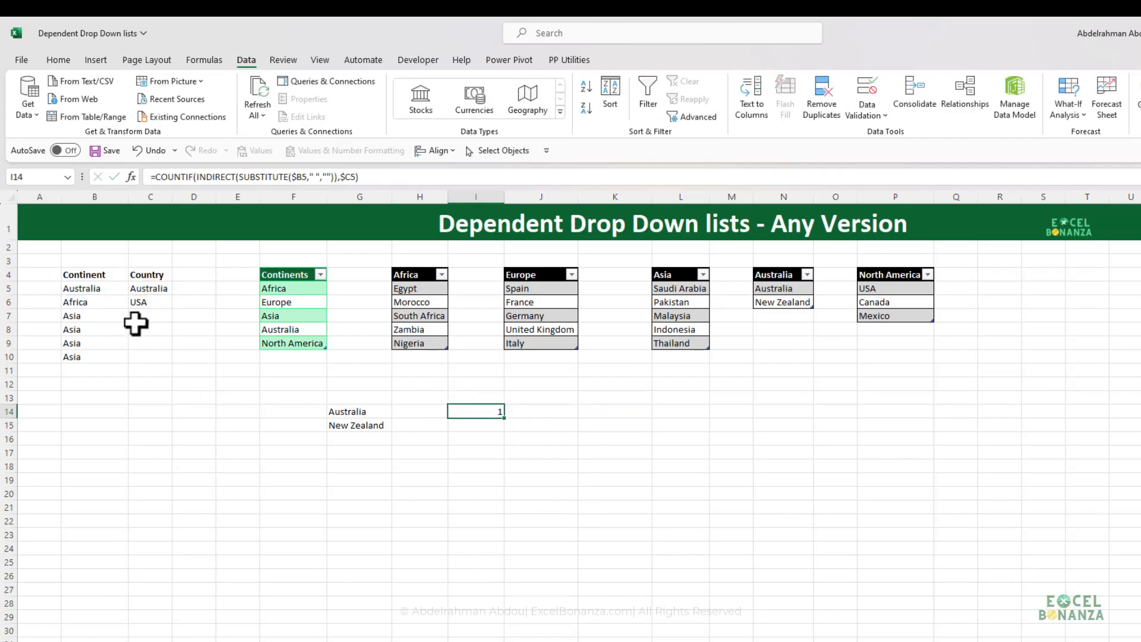
- Change the continent in B5 to Africa to test the COUNTIF formula against the country in C5
click(102, 288)
click(135, 288)
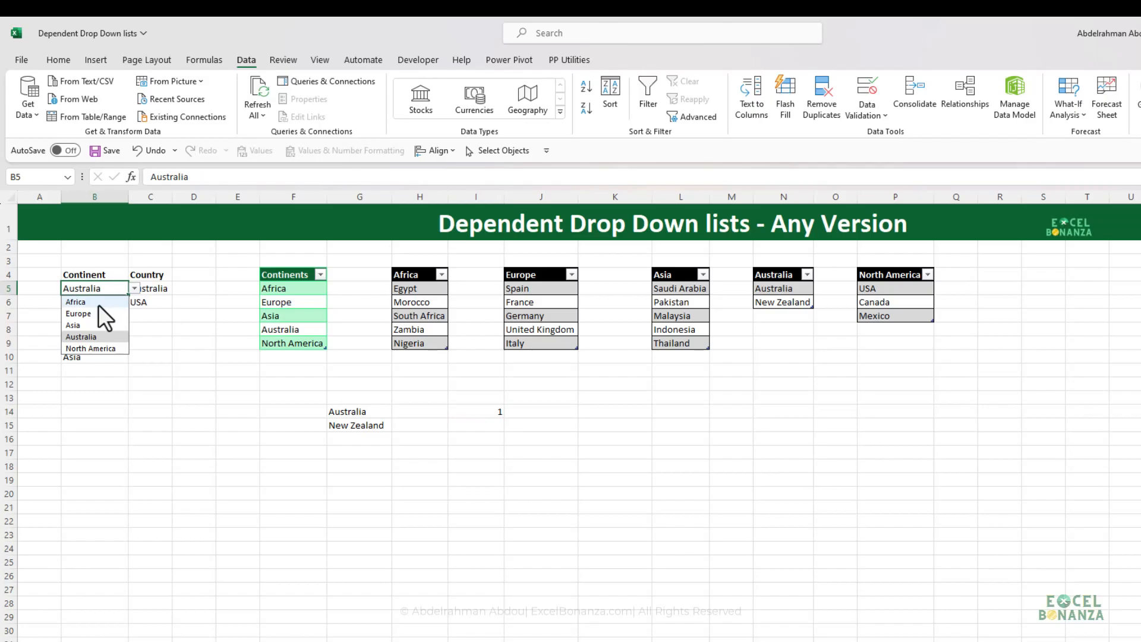
click(99, 303)
click(161, 288)
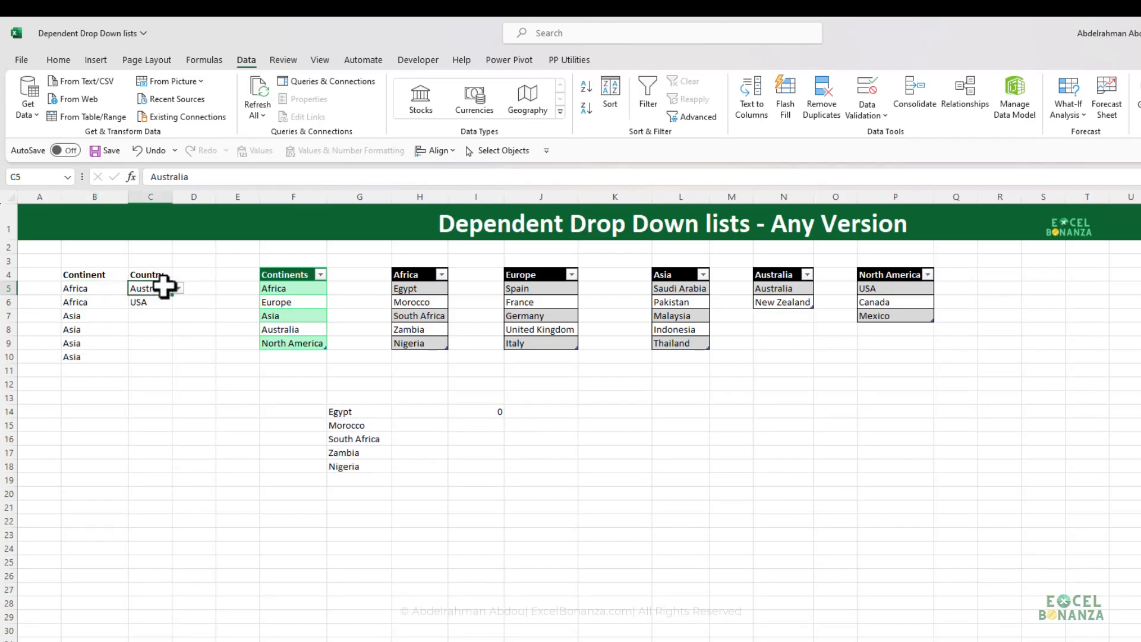
- Copy the COUNTIF formula text from I14 without changing the cell
click(491, 409)
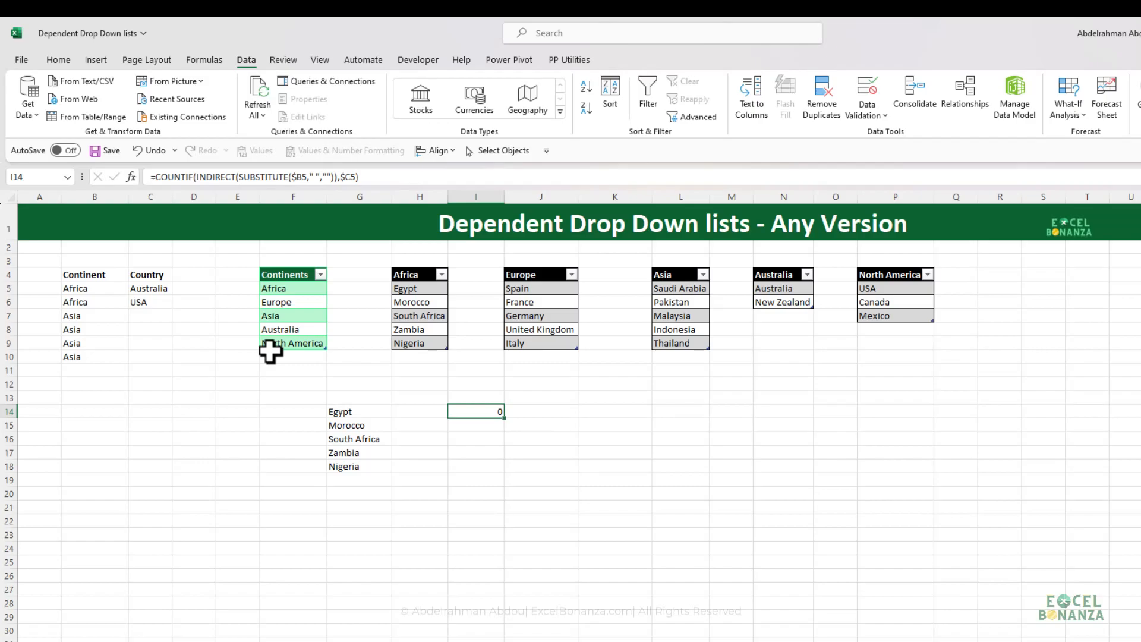
drag(371, 178, 122, 161)
key(ctrl+c)
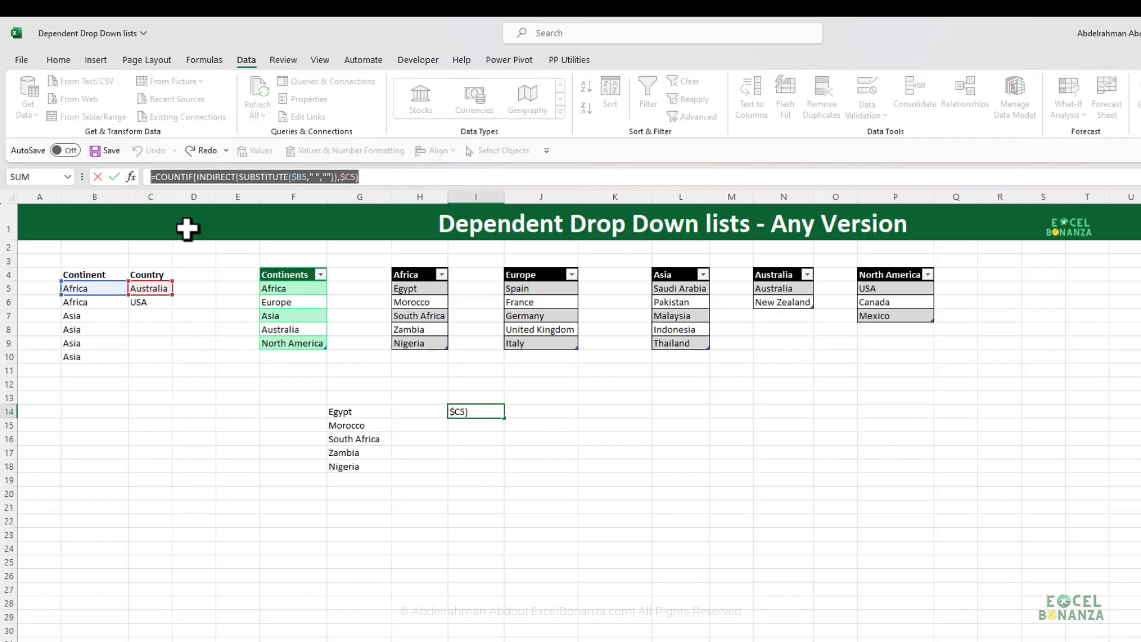
key(Escape)
- Create a formula-based conditional formatting rule for C5:C10 using =COUNTIF(INDIRECT(SUBSTITUTE($B5," ","")),$C5)=0
drag(152, 289, 155, 356)
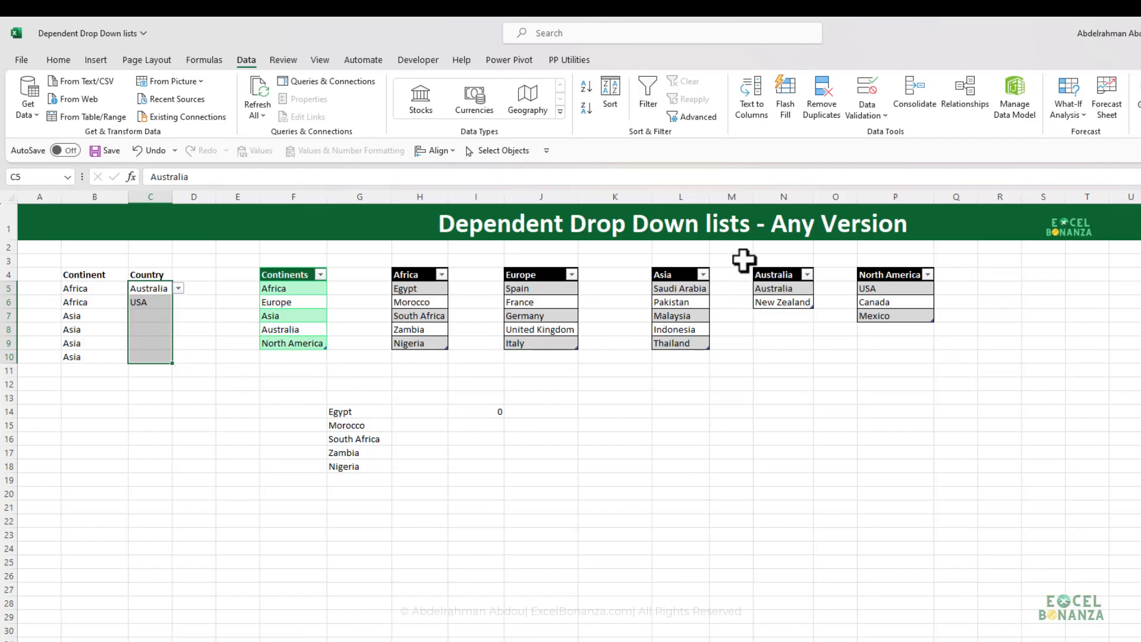
click(57, 60)
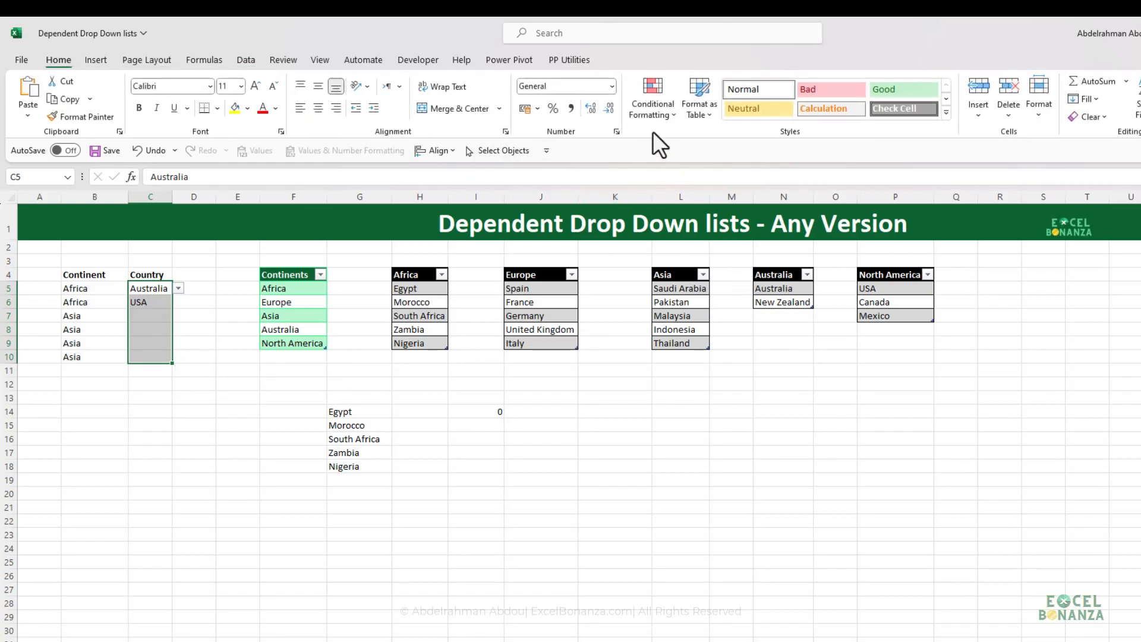
click(654, 109)
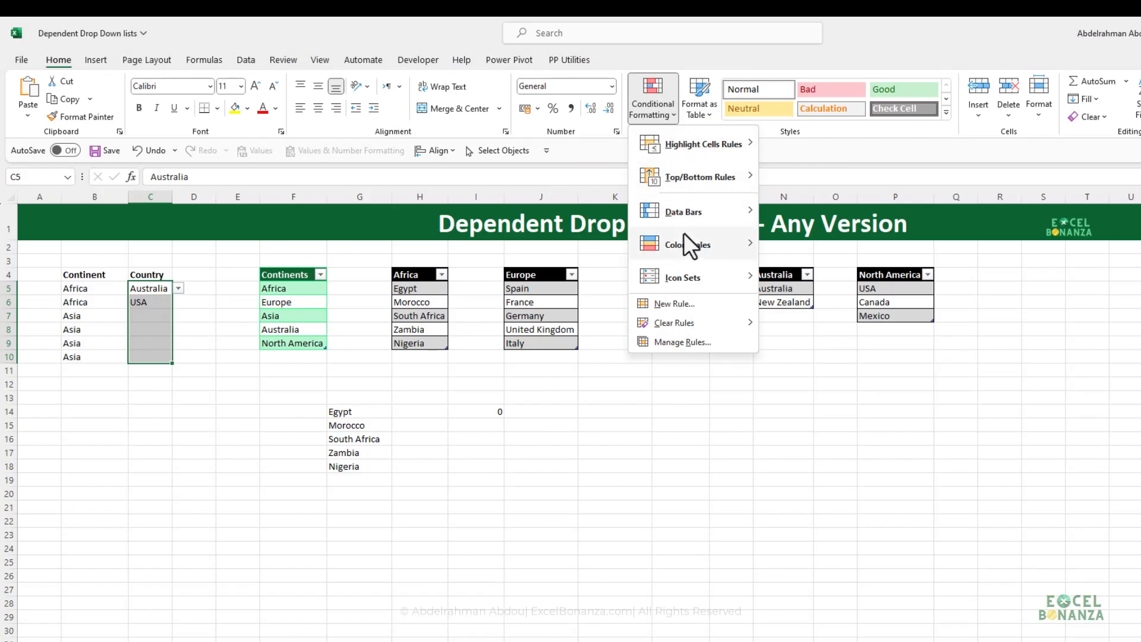
click(684, 304)
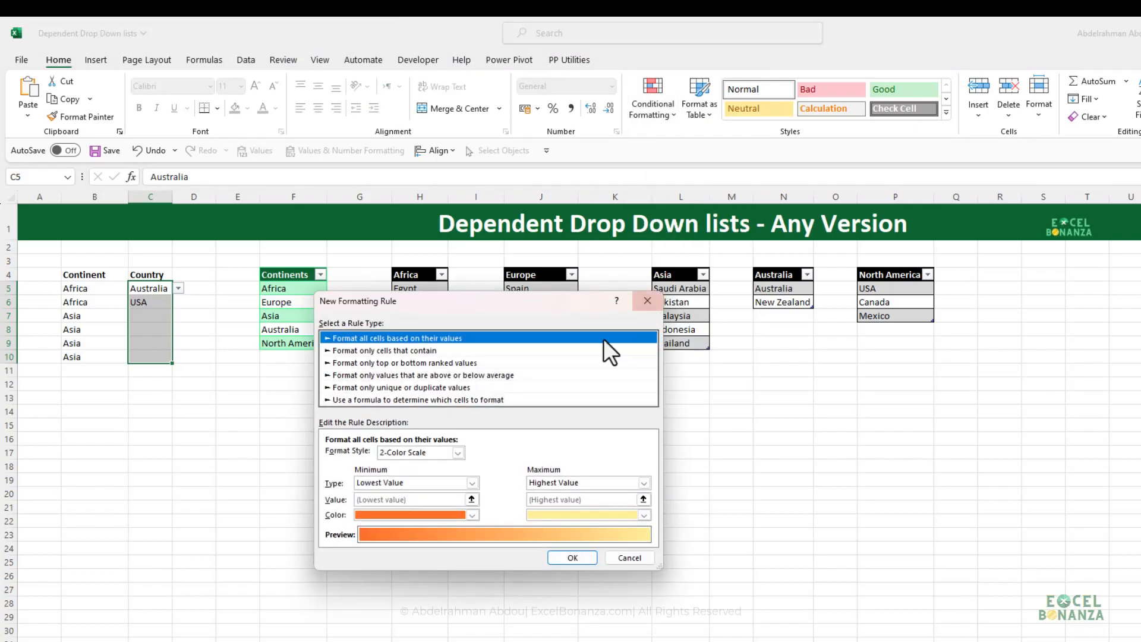
click(408, 400)
click(415, 457)
key(ctrl+v)
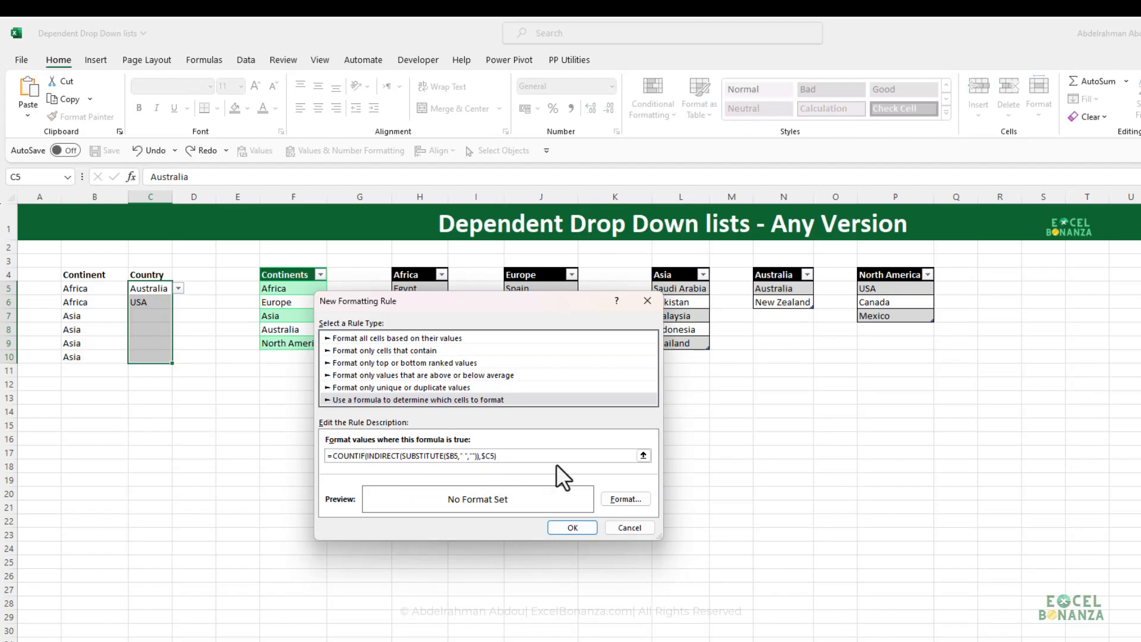
text(0)
- Give the rule a red fill with bold white text and apply it to the country cells
click(624, 498)
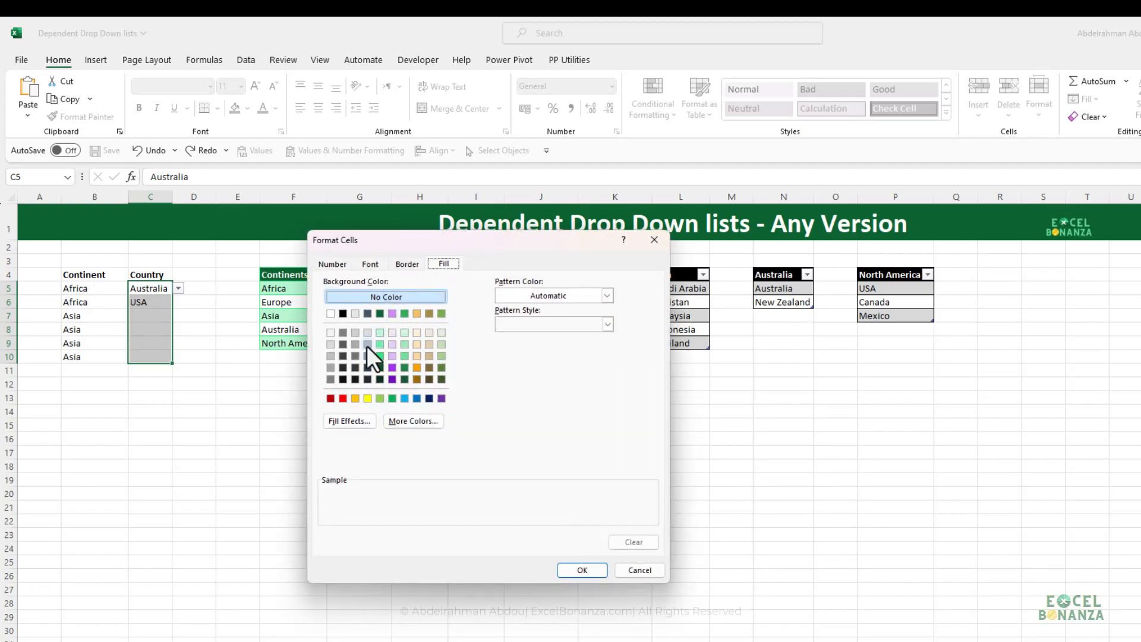
click(344, 397)
click(379, 261)
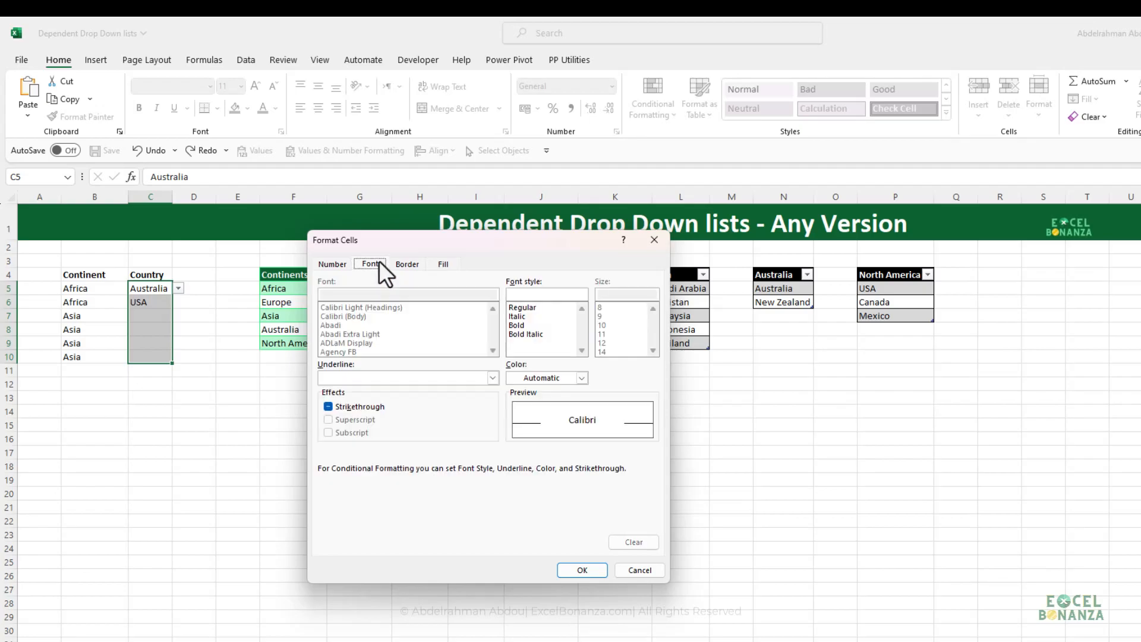
click(520, 325)
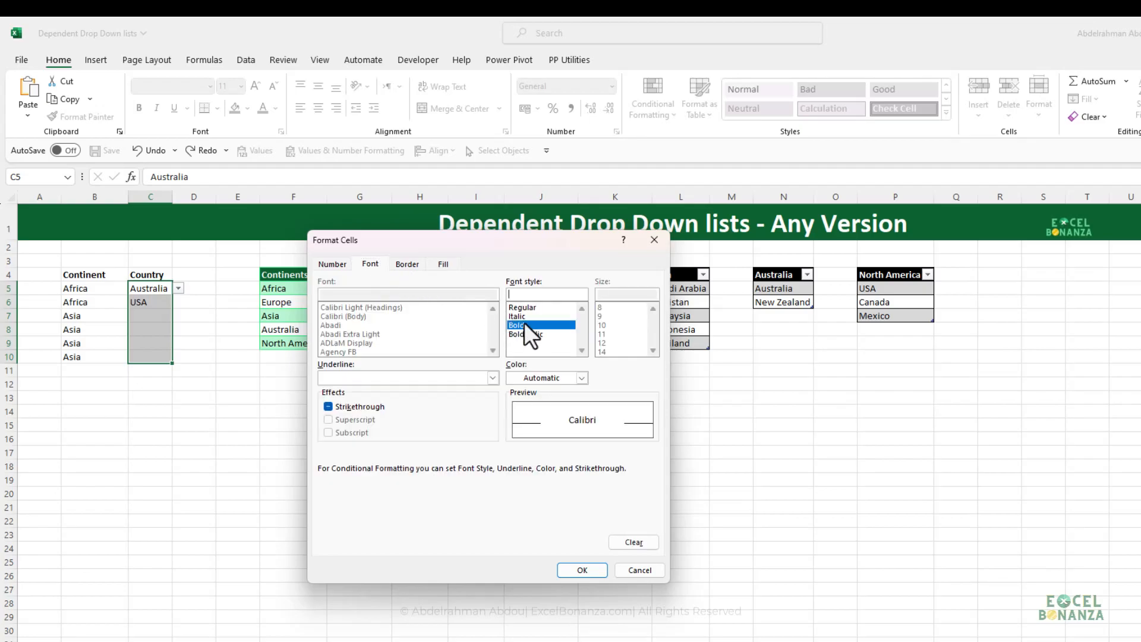
click(526, 378)
click(512, 434)
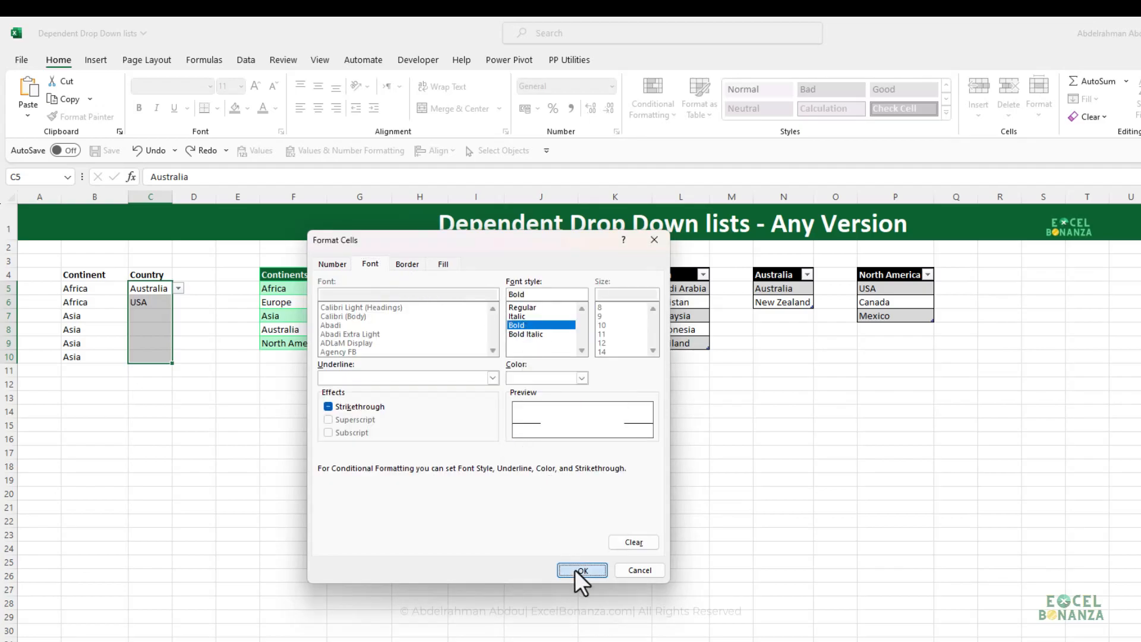
click(579, 569)
click(581, 529)
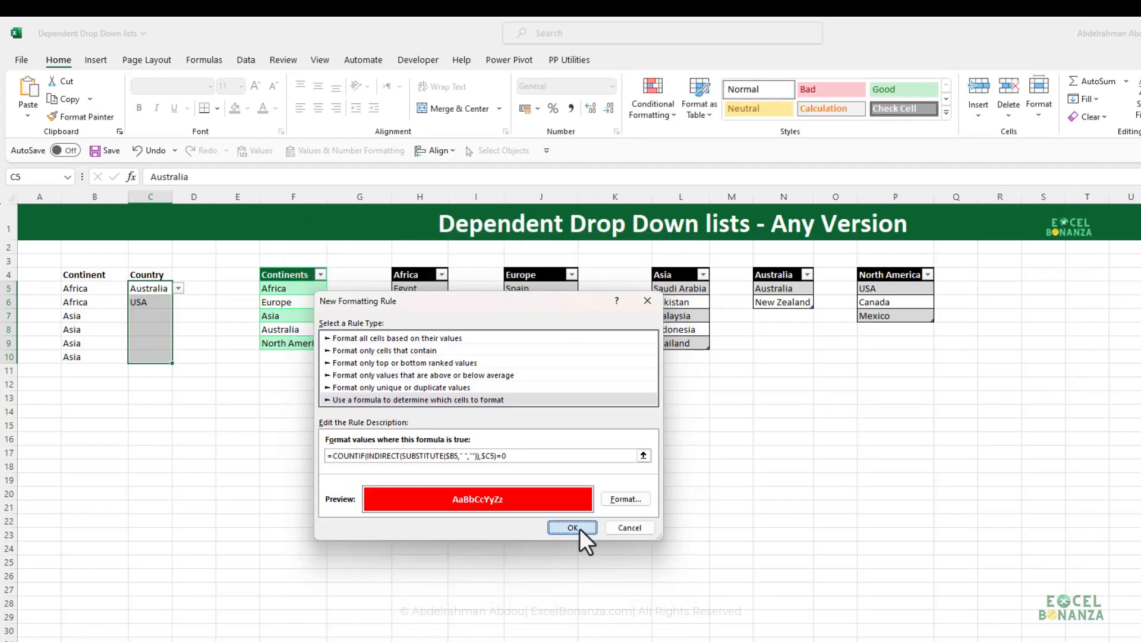
- Choose Saudi Arabia from the country drop-down in C7 for the Asia row
click(146, 319)
click(151, 305)
click(157, 316)
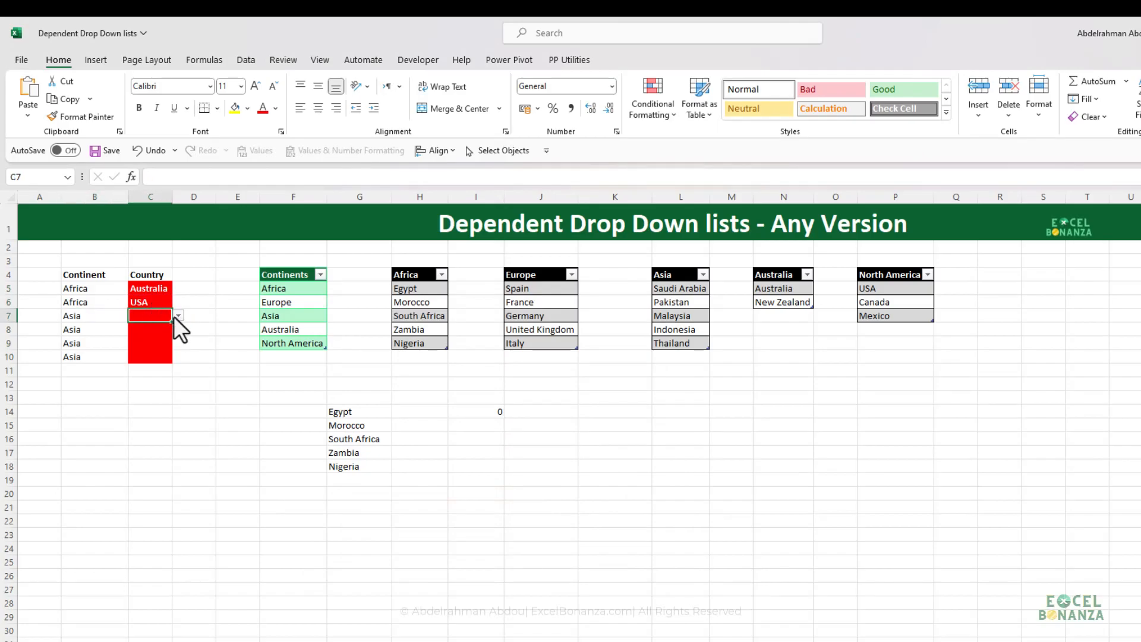
click(178, 315)
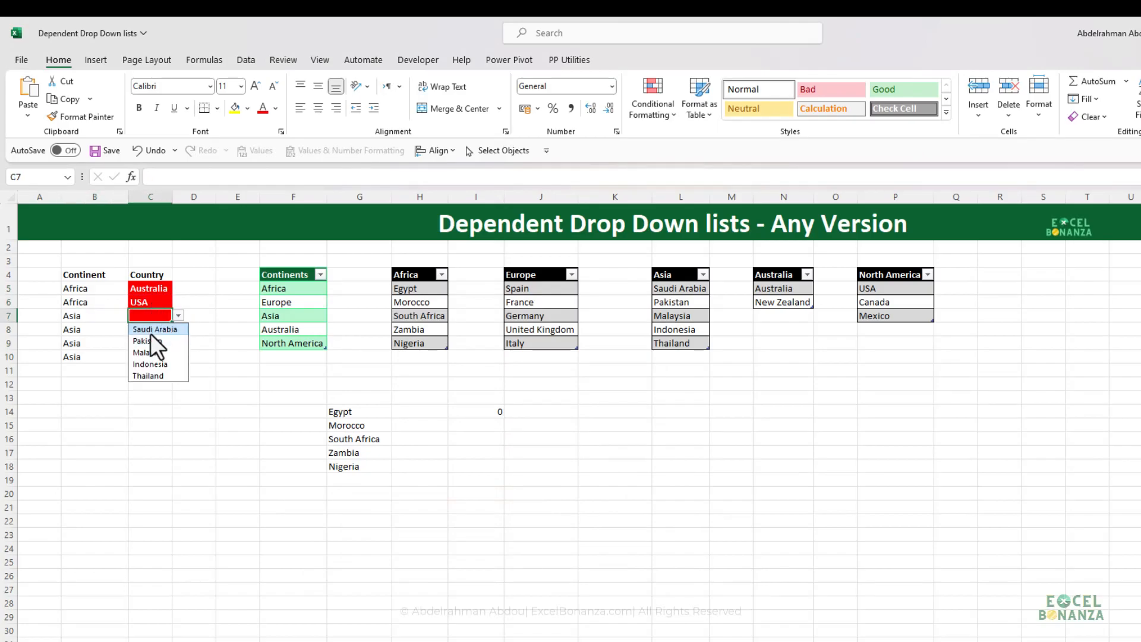
click(152, 330)
click(152, 301)
click(95, 301)
click(157, 302)
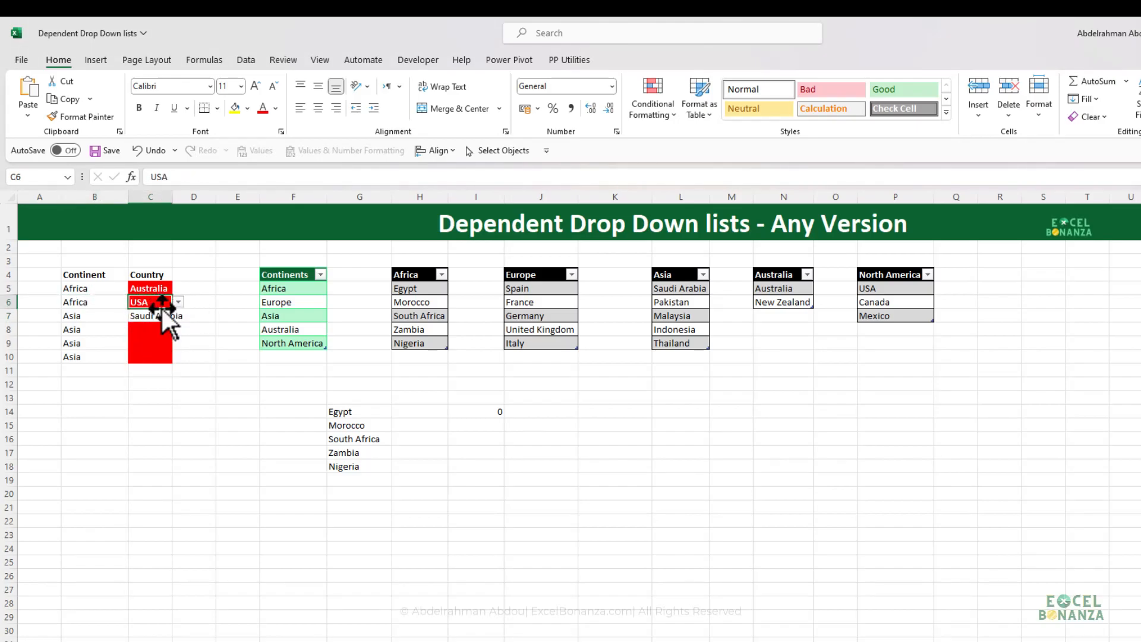
- Choose North America from the continent drop-down in B6 for the USA row
click(99, 303)
click(134, 301)
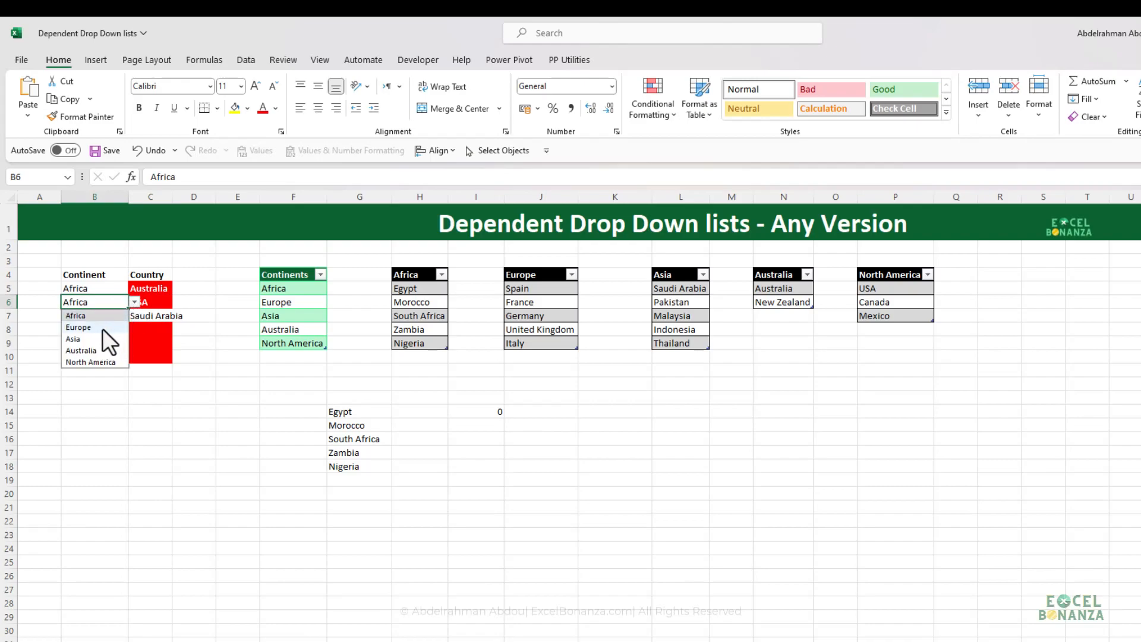
click(95, 358)
click(158, 301)
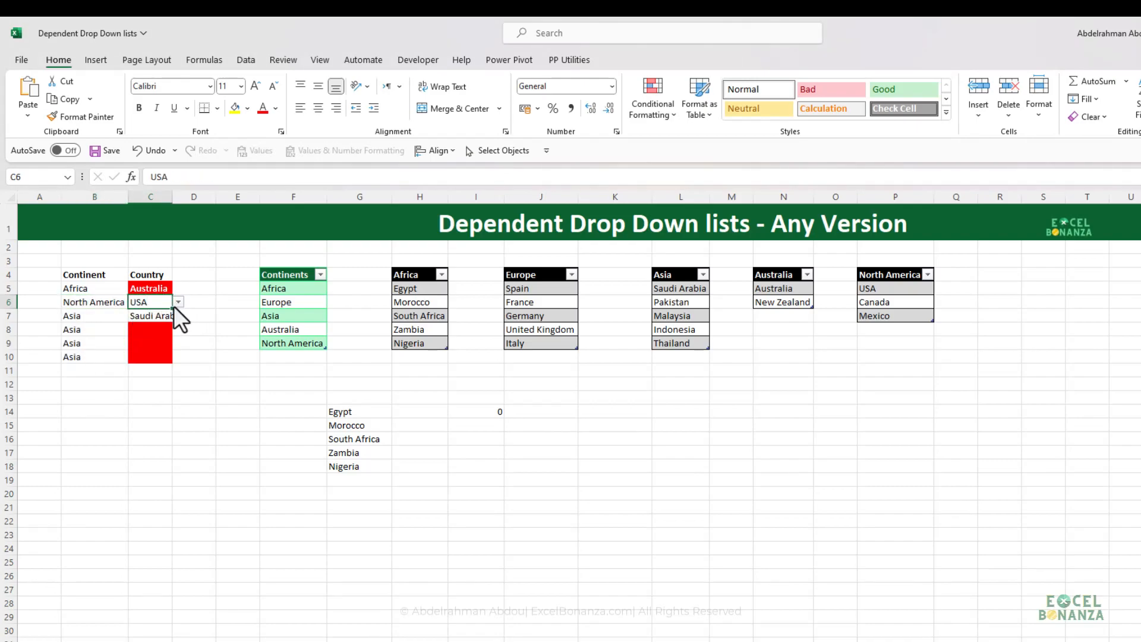
click(96, 291)
click(140, 301)
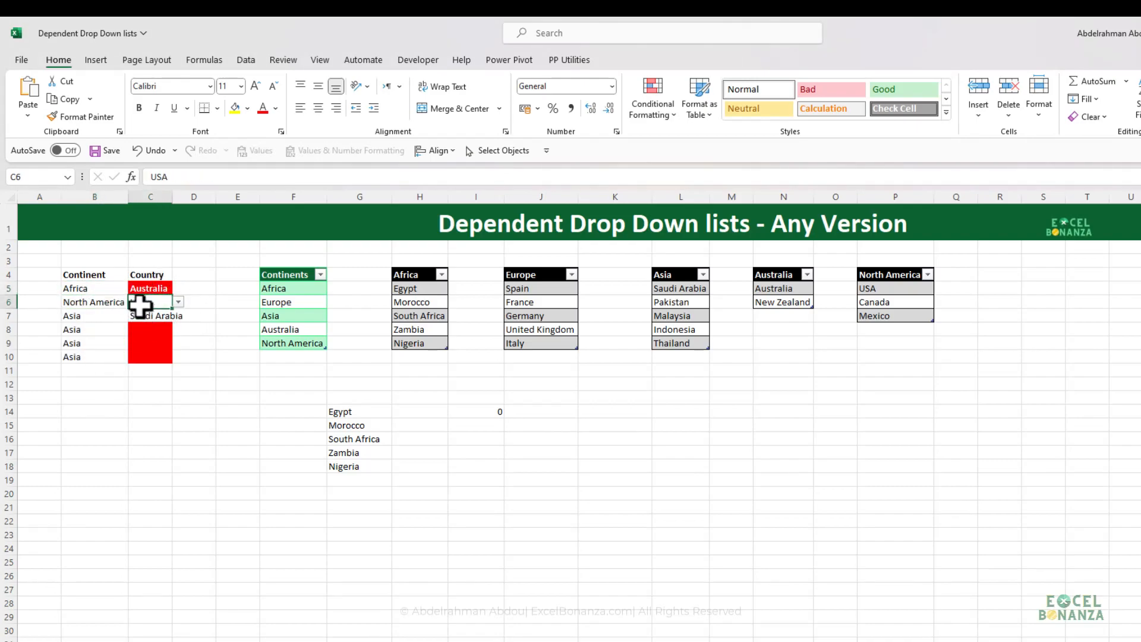
- Edit the country cells' conditional formatting rule formula to =IF(ISBLANK($C5),"",COUNTIF(INDIRECT(SUBSTITUTE($B5," ","")),$C5)=0)
click(158, 328)
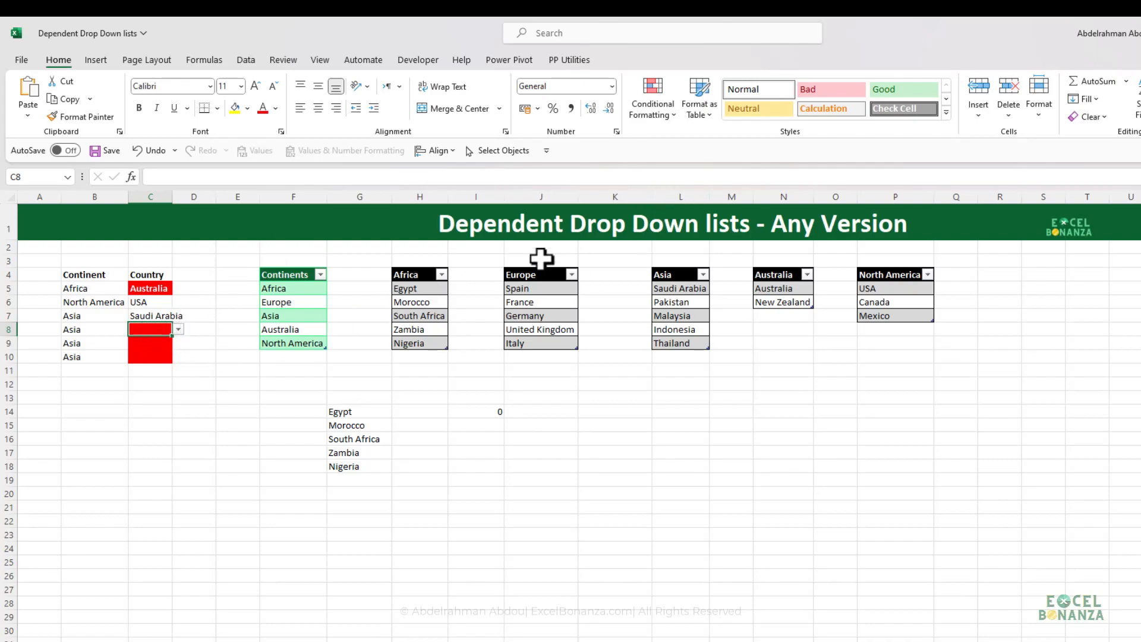
click(661, 113)
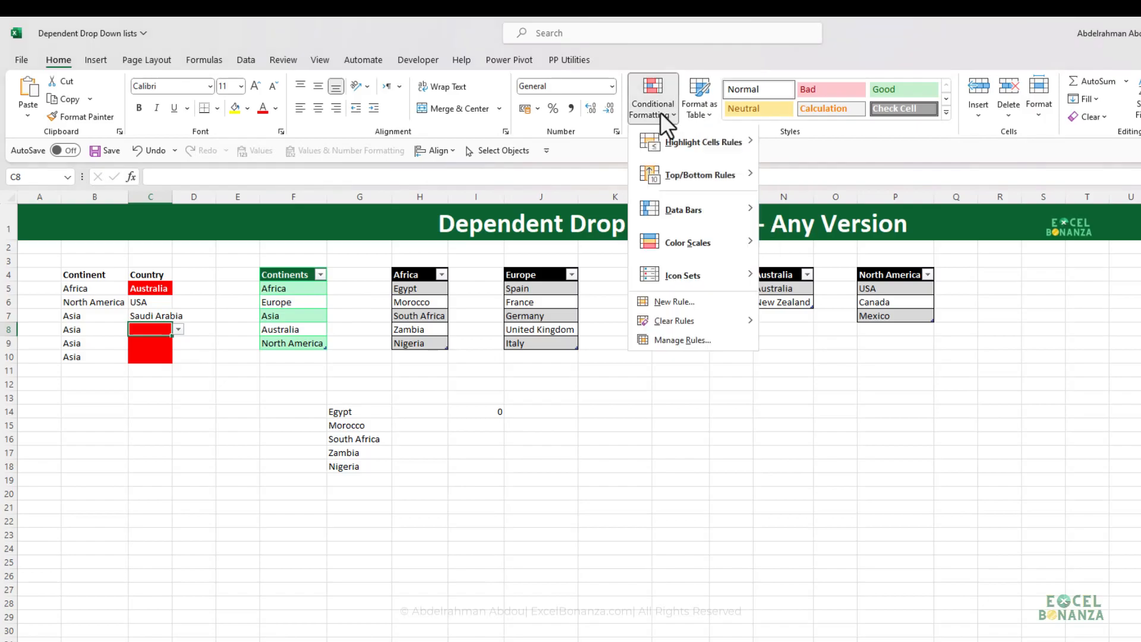
key(Escape)
click(331, 400)
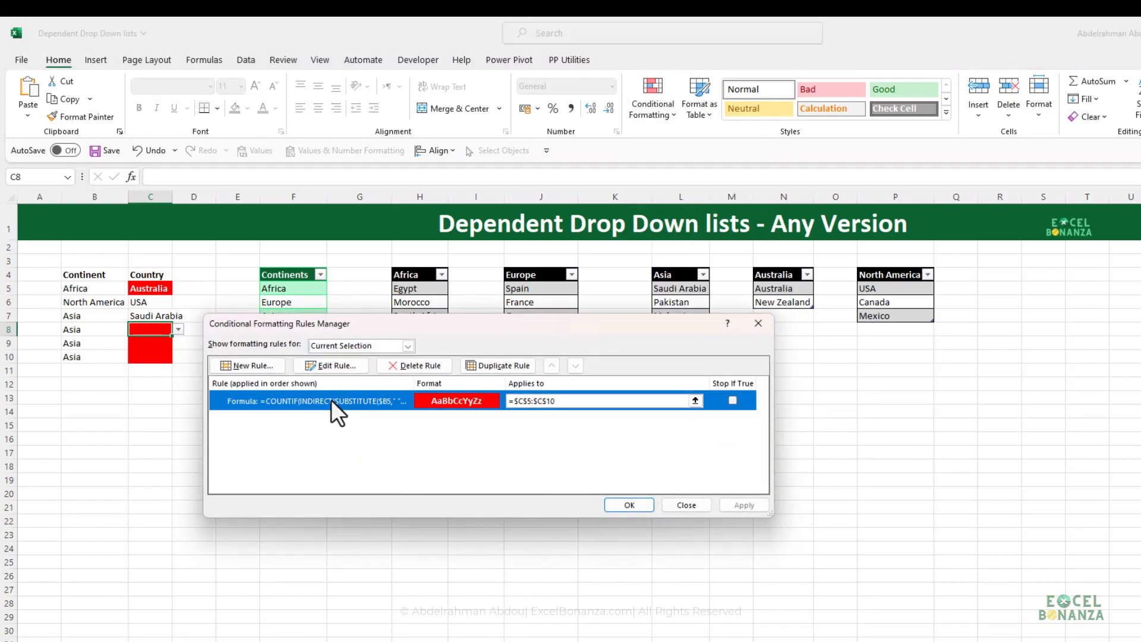
click(330, 362)
click(332, 455)
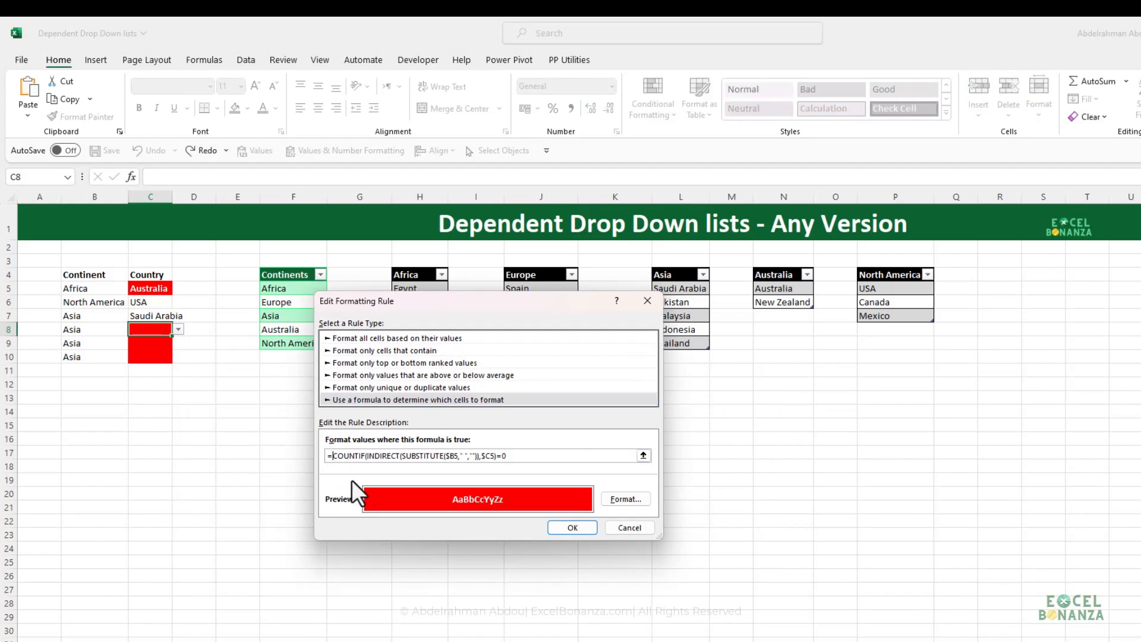
text(if(isblank()
click(146, 290)
key(F4)
key(F4)
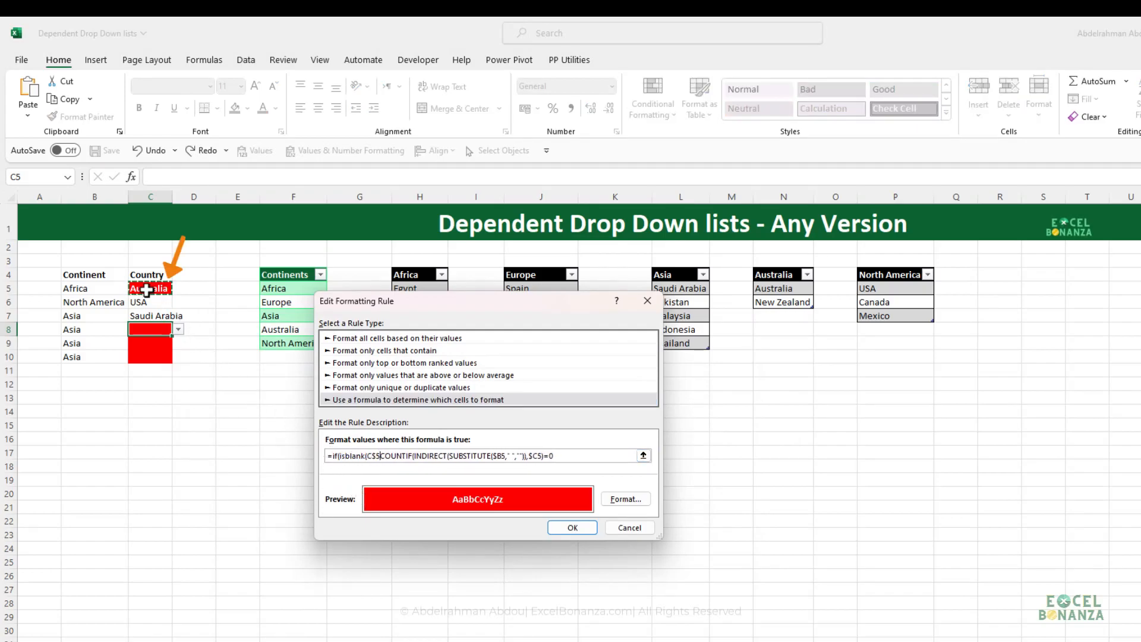
text(,"",)
click(380, 456)
text())
click(585, 457)
text())
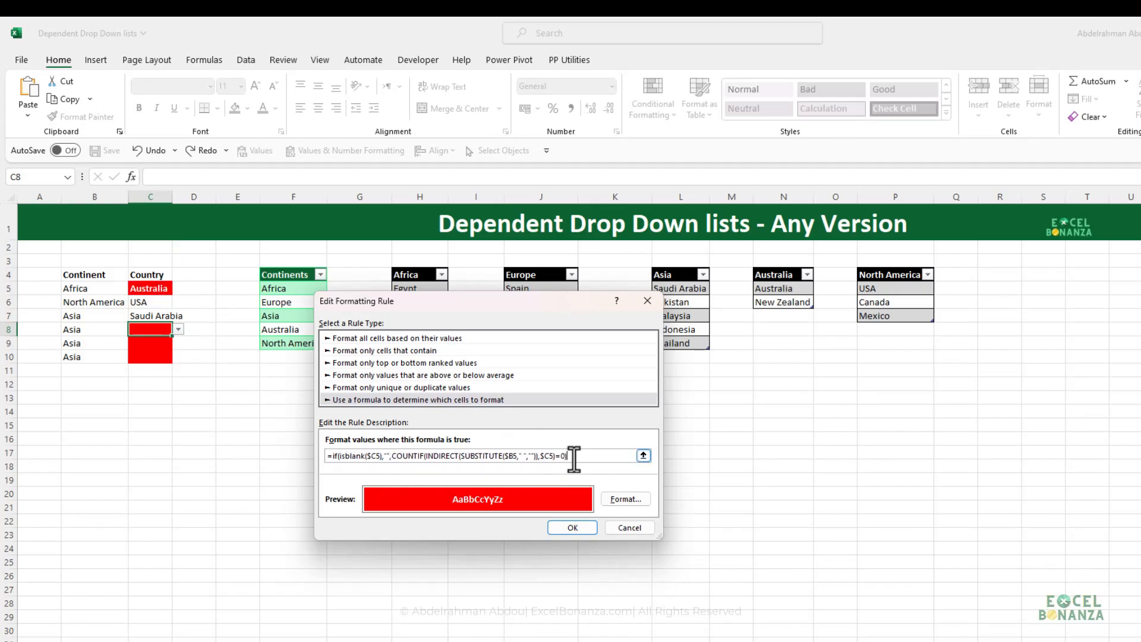
click(578, 528)
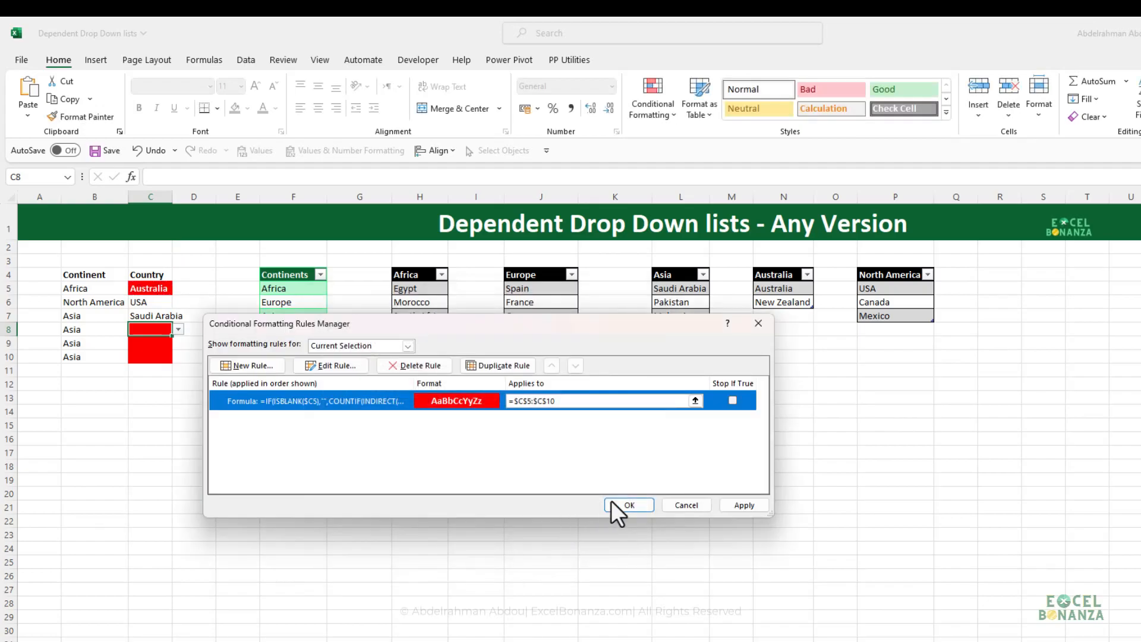
- Apply the edited rule to C5:C10 and check the formatting of the blank country cell C8
click(742, 505)
click(629, 504)
click(154, 314)
click(142, 331)
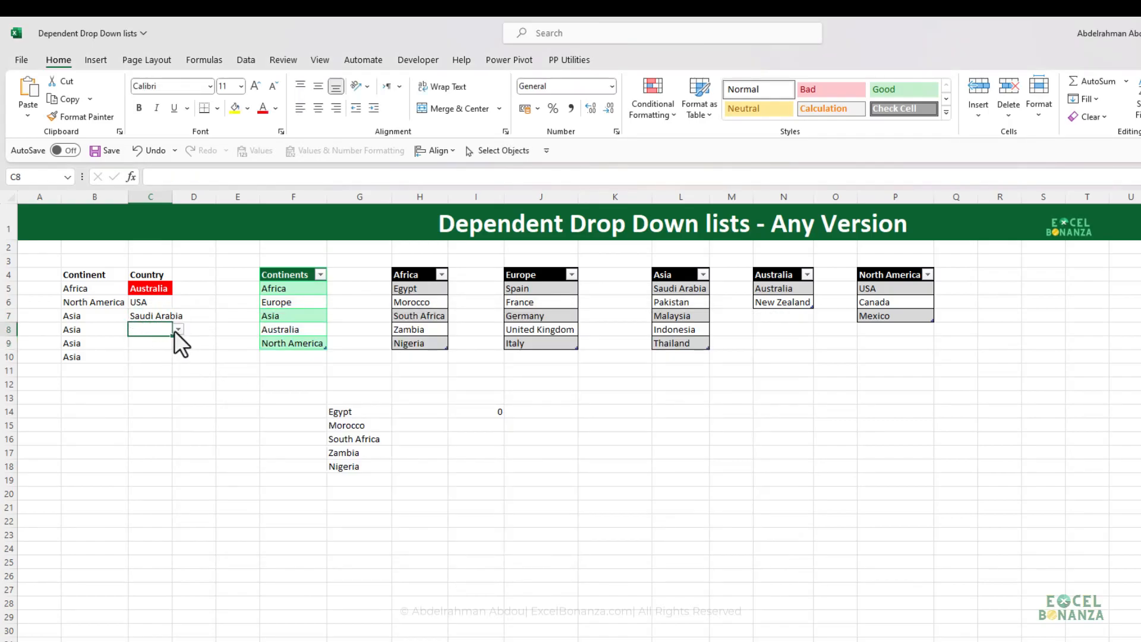
click(98, 331)
click(155, 329)
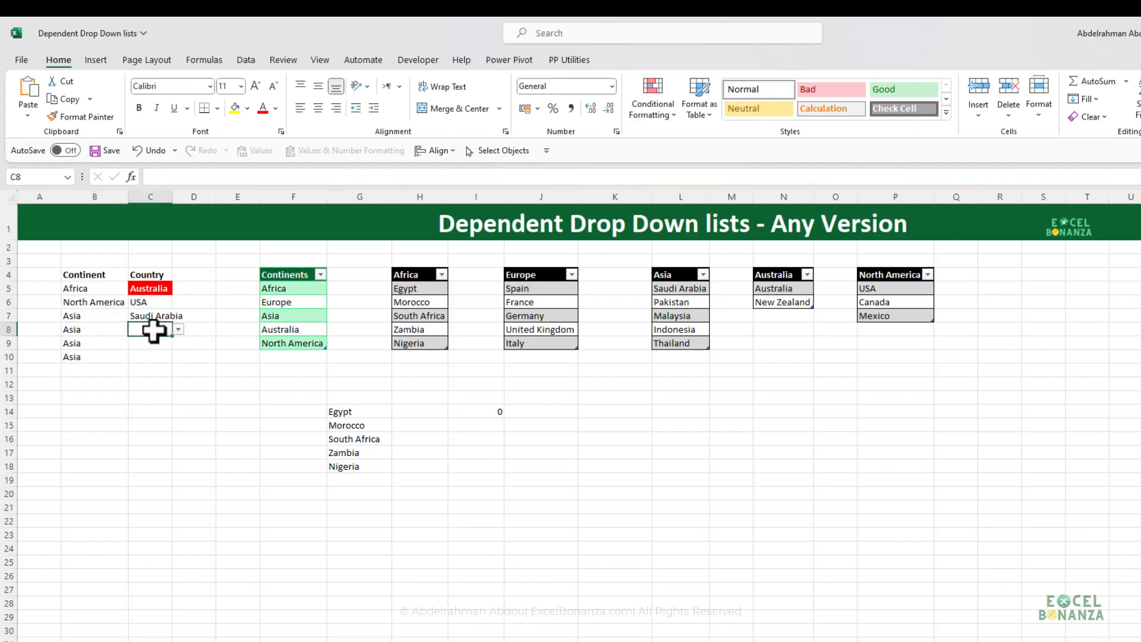
- Choose Africa as the continent in B8 and Morocco as its country in C8
click(98, 331)
click(134, 329)
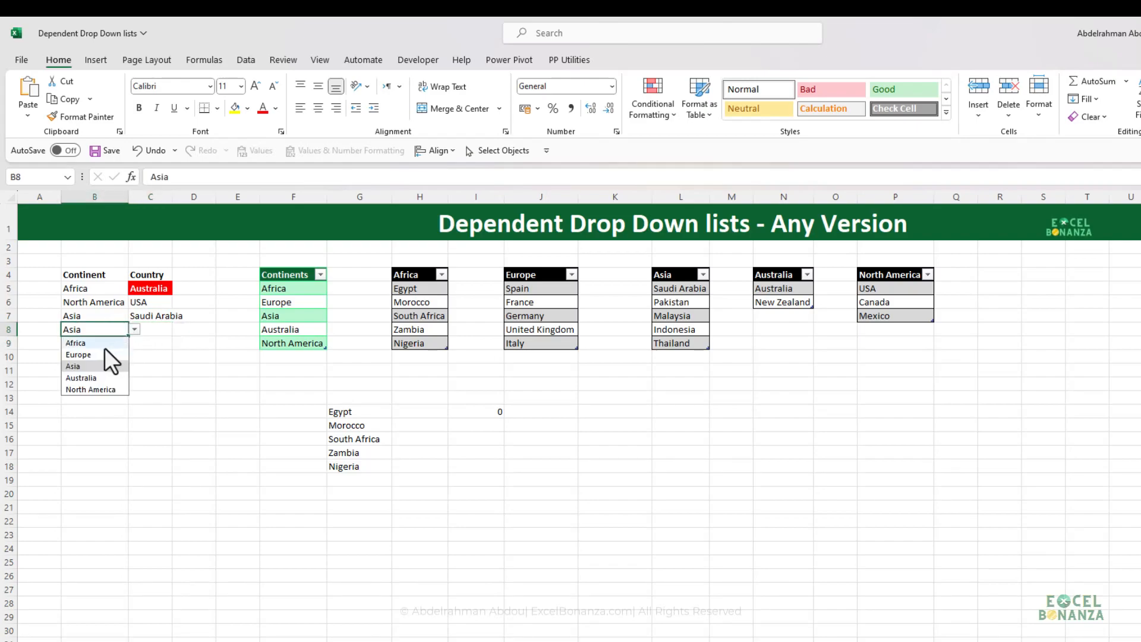
click(98, 344)
click(149, 331)
click(179, 329)
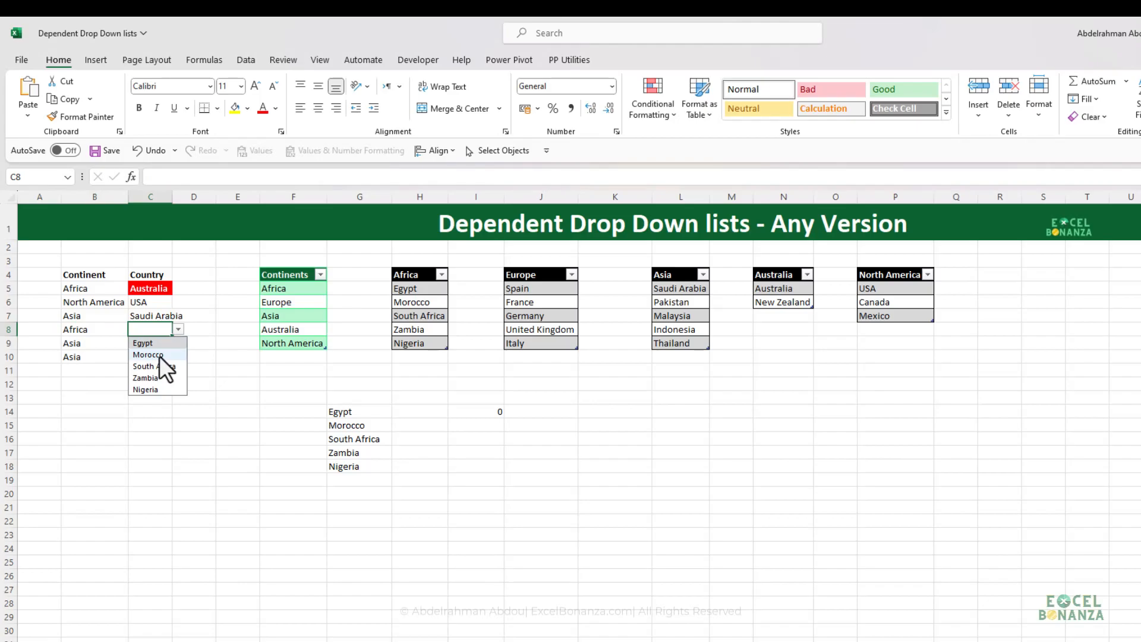
click(149, 355)
click(102, 331)
click(155, 331)
click(104, 330)
click(148, 333)
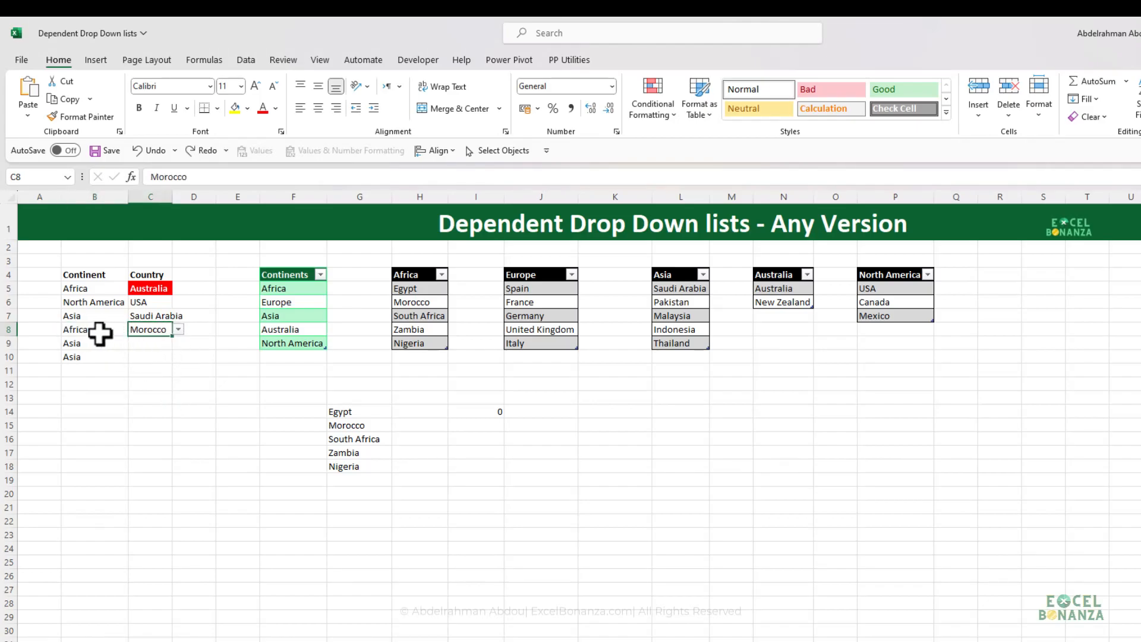
- Change the continent in B8 to Europe to test the mismatch highlighting on the Morocco row
click(96, 330)
click(134, 329)
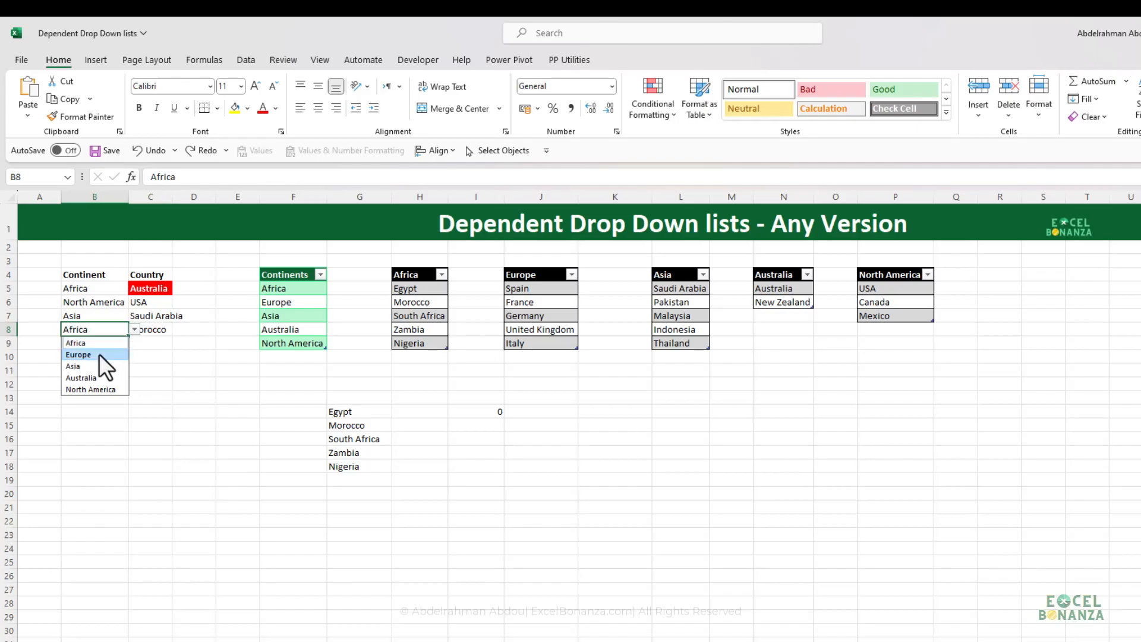
click(99, 354)
click(150, 333)
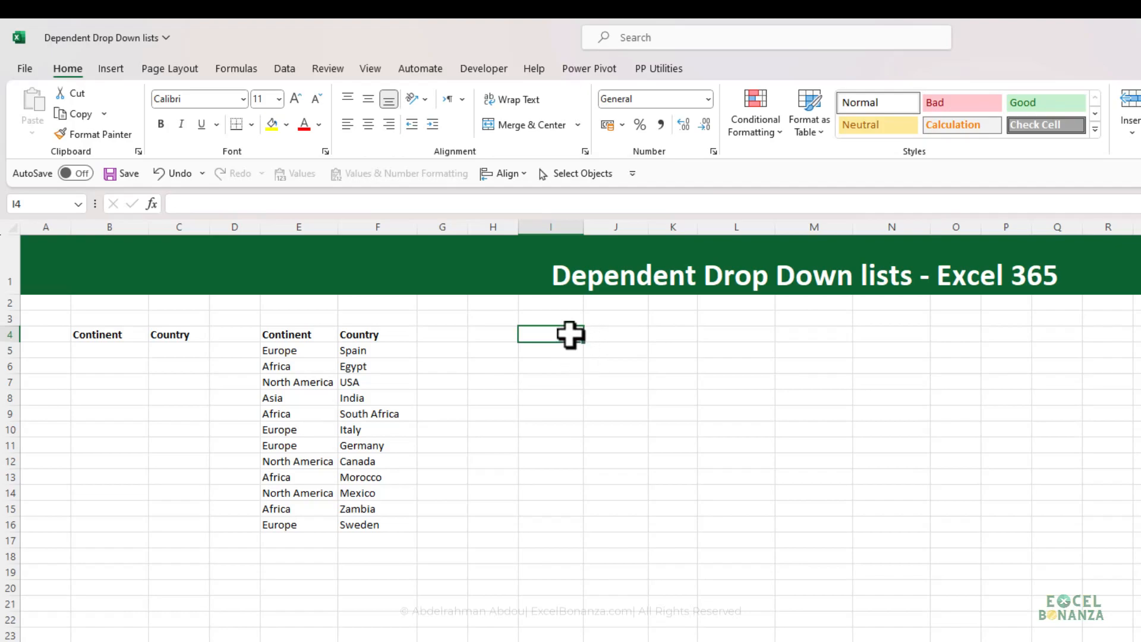
- Convert the continent and country data in E4:F16 on the Excel 365 sheet into a table with headers
click(298, 350)
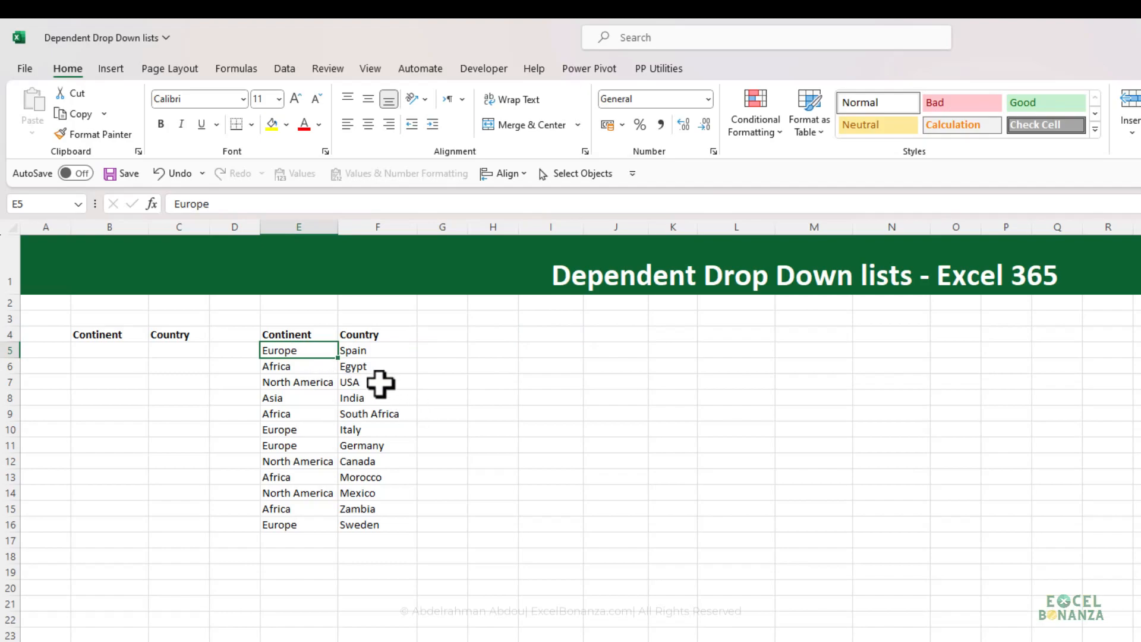
click(365, 350)
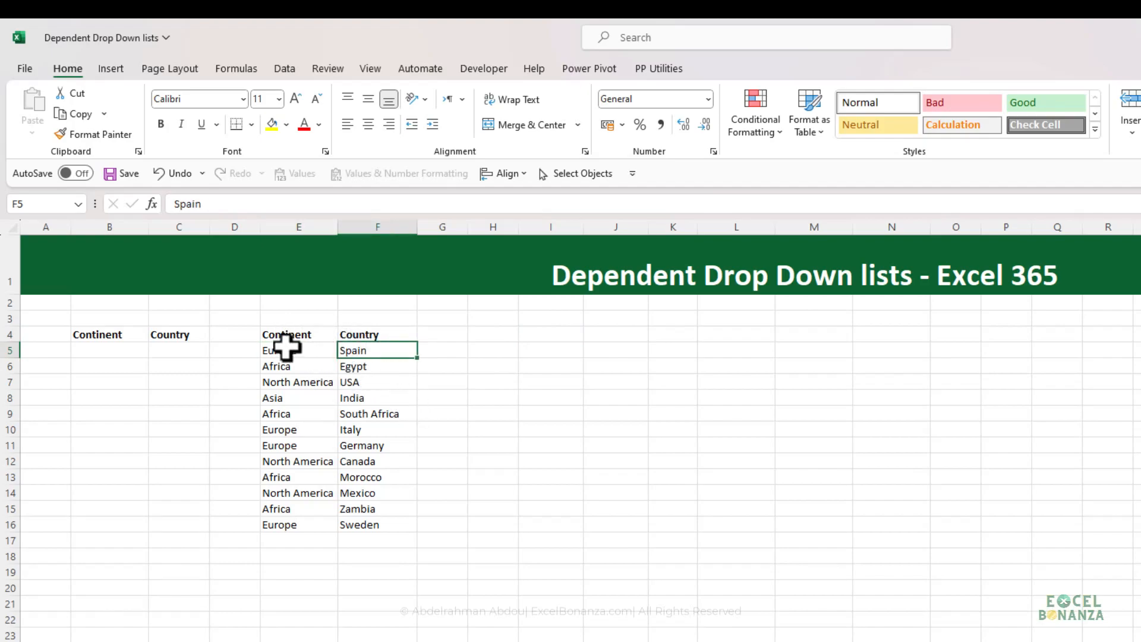
click(313, 400)
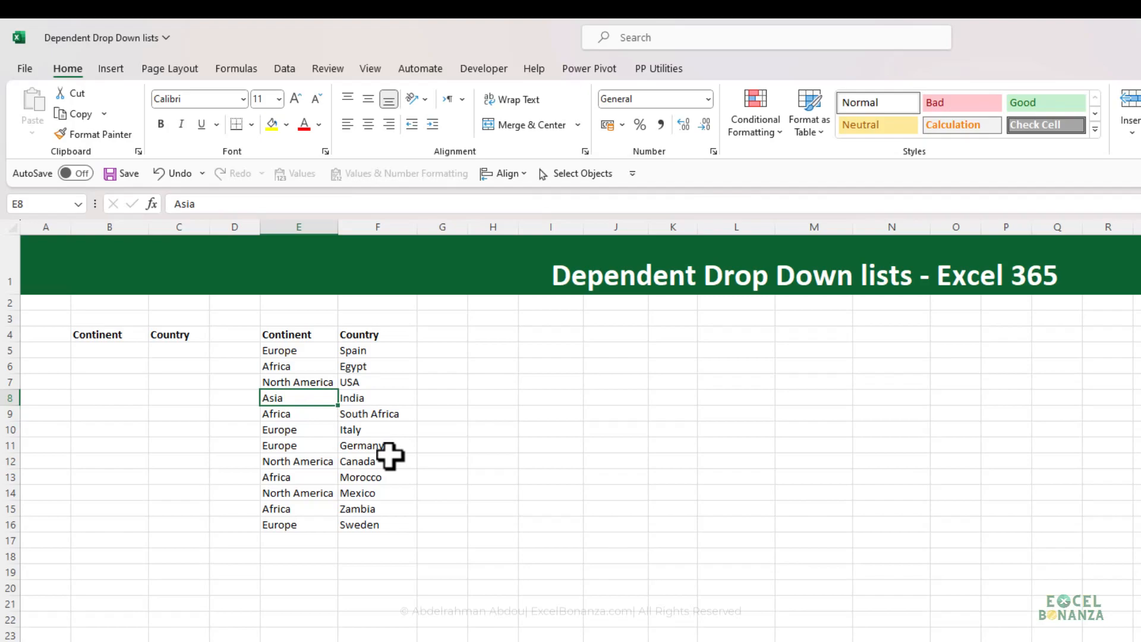
key(ctrl+t)
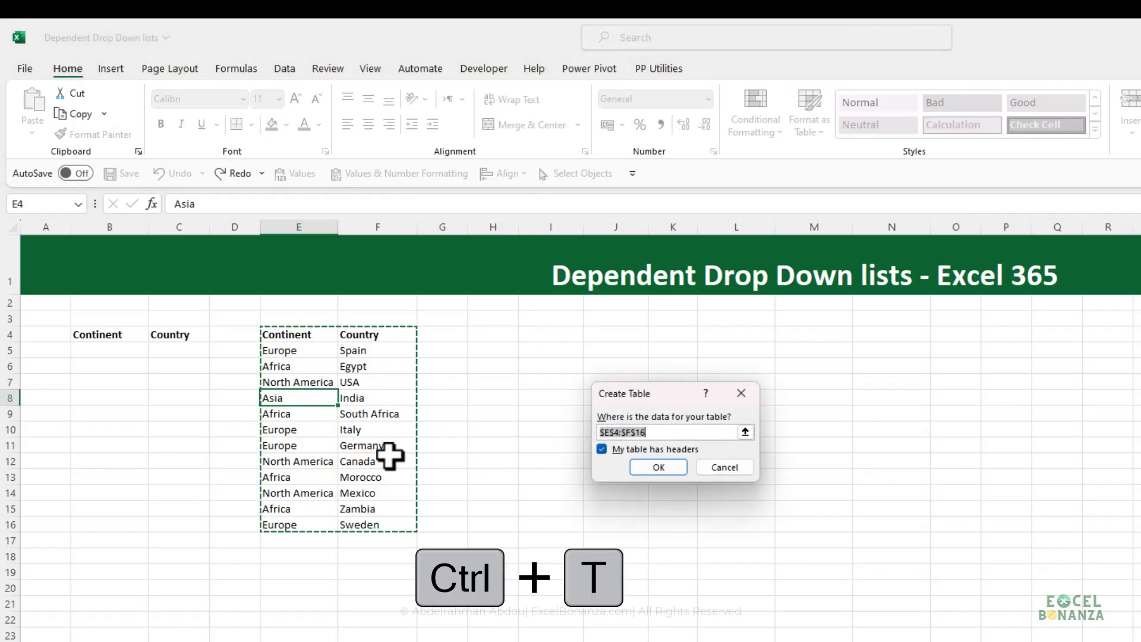
click(669, 472)
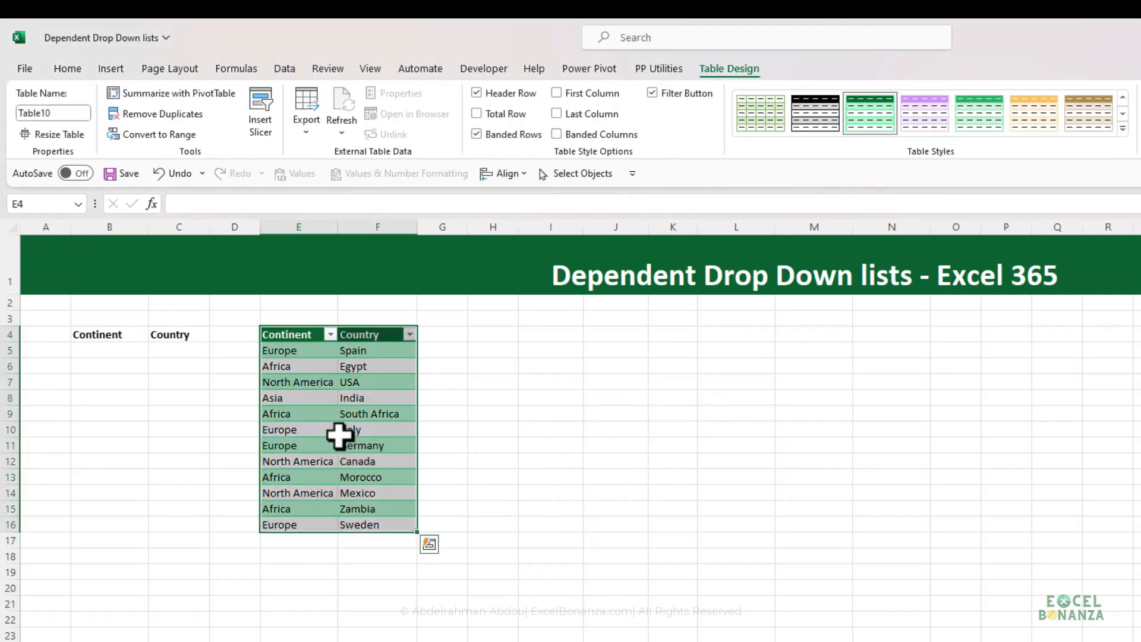
- Name the continent and country table tblRegions
click(350, 416)
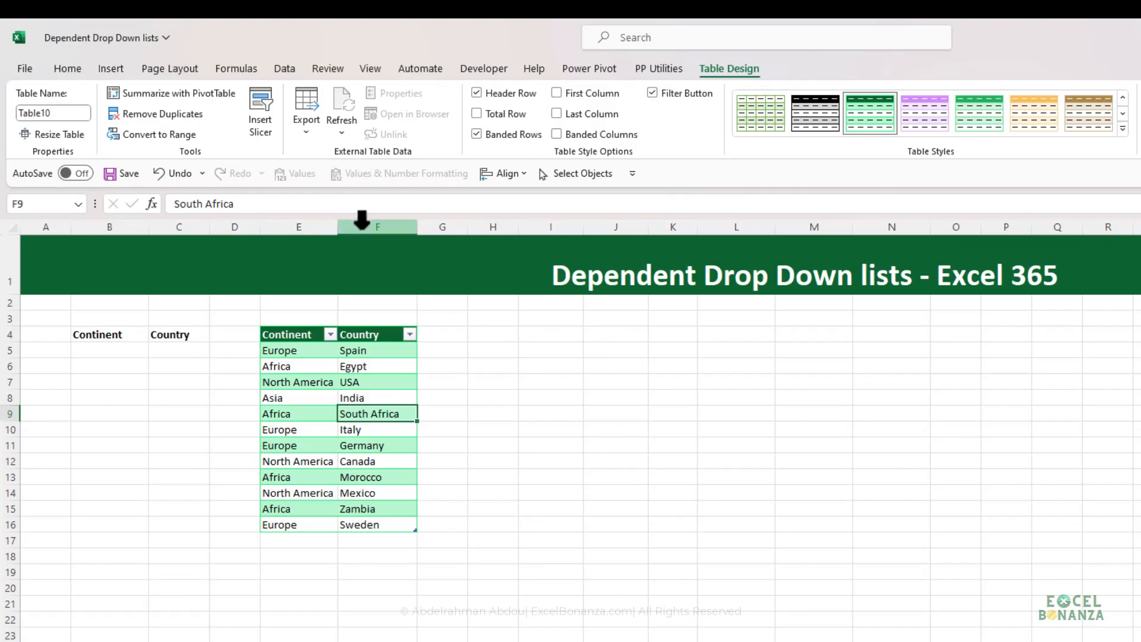
text(t)
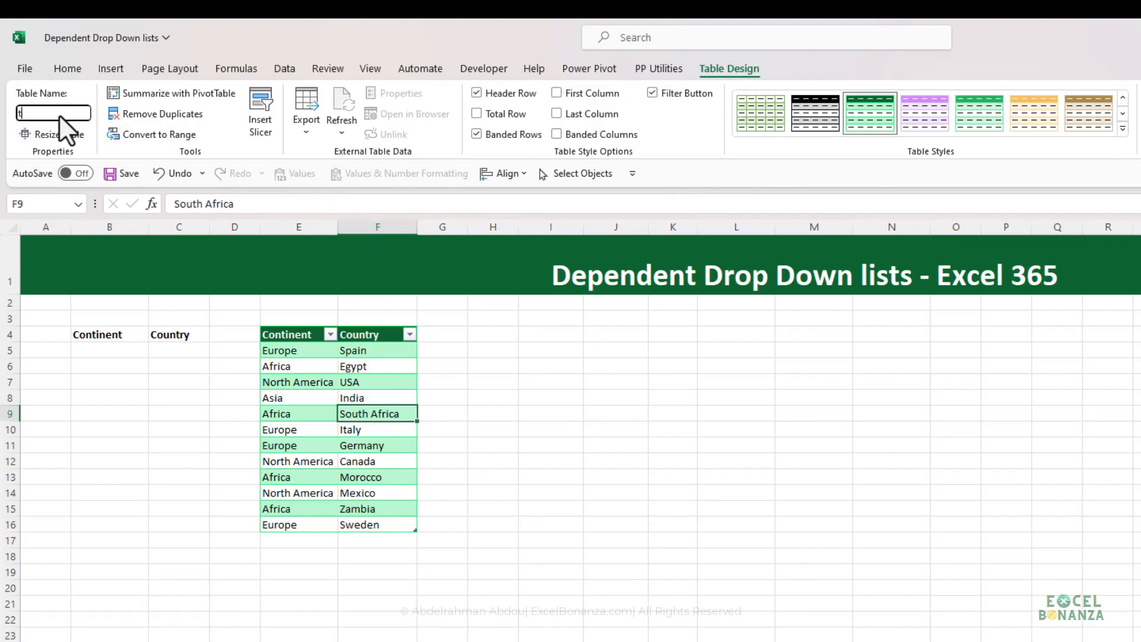
text(blRegions)
key(Return)
click(612, 334)
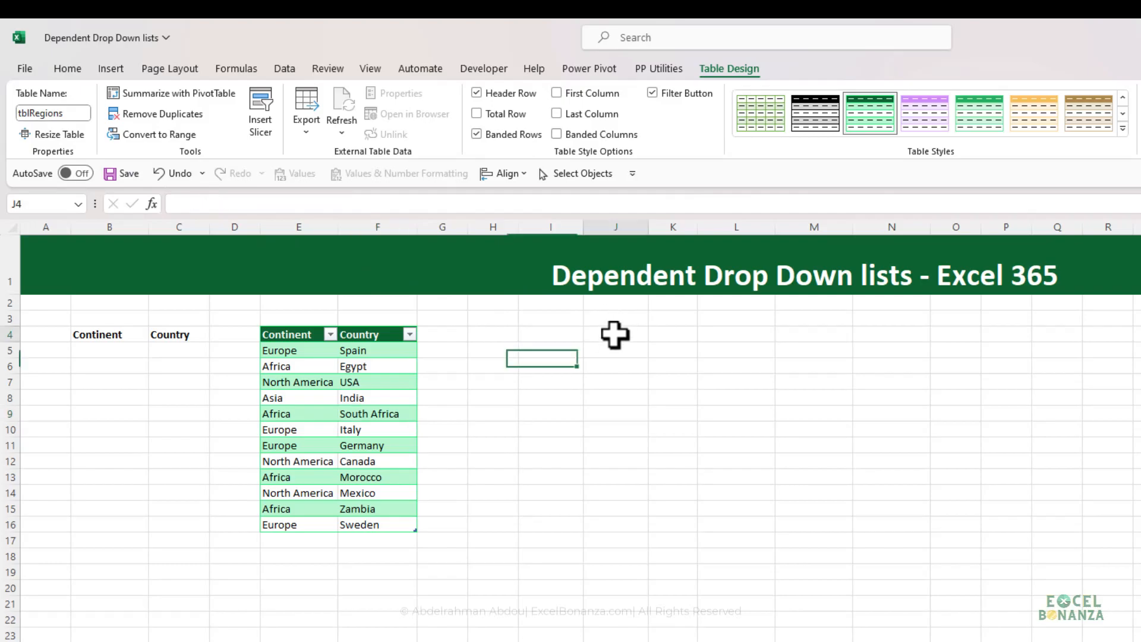
- Enter =UNIQUE(tblRegions[Continent]) in I4 to list each continent once
click(572, 336)
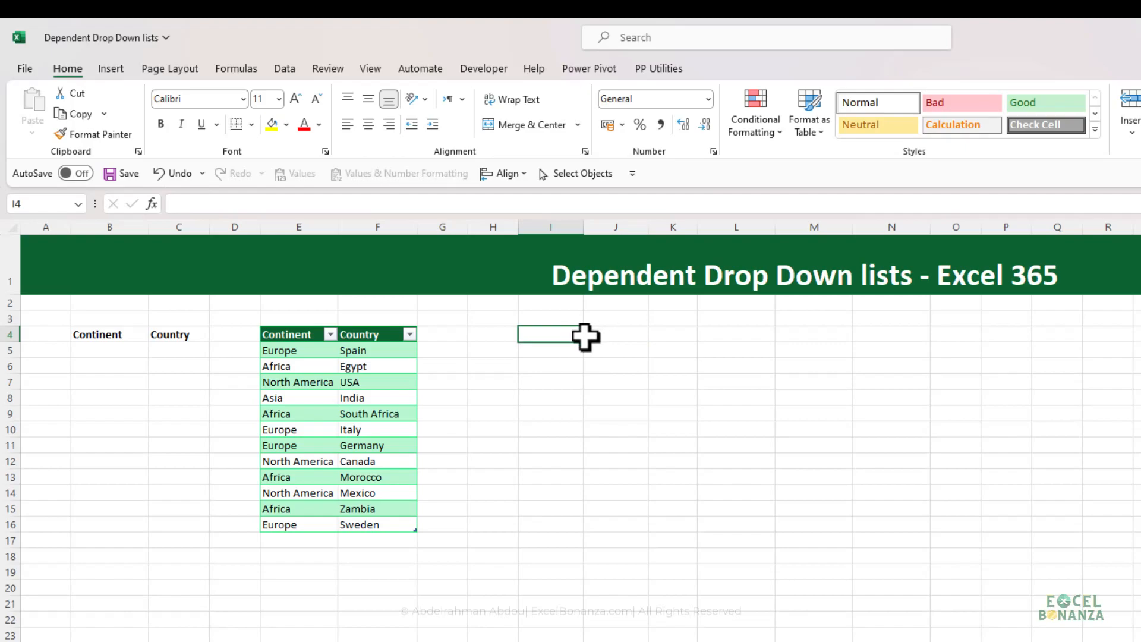
text(=uniq)
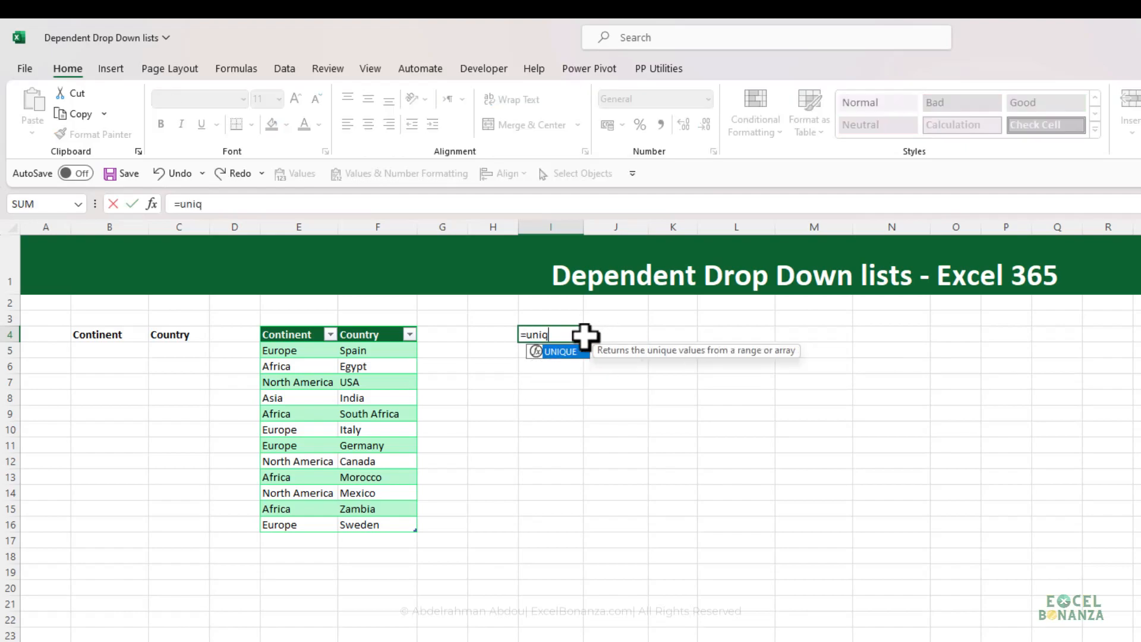
key(Tab)
drag(309, 352, 310, 523)
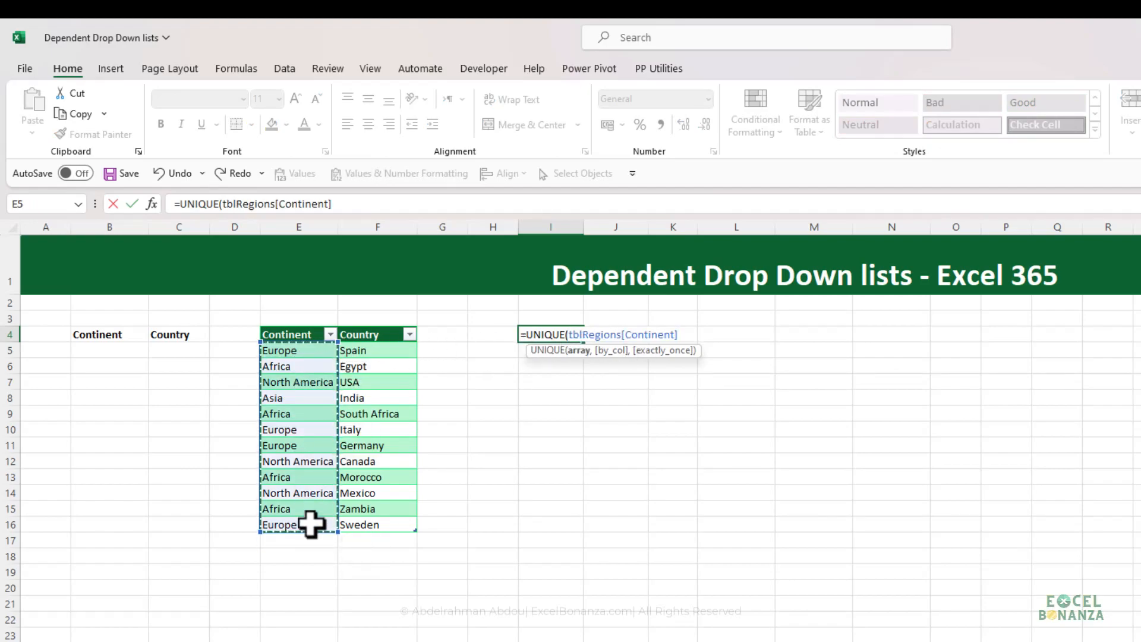
text())
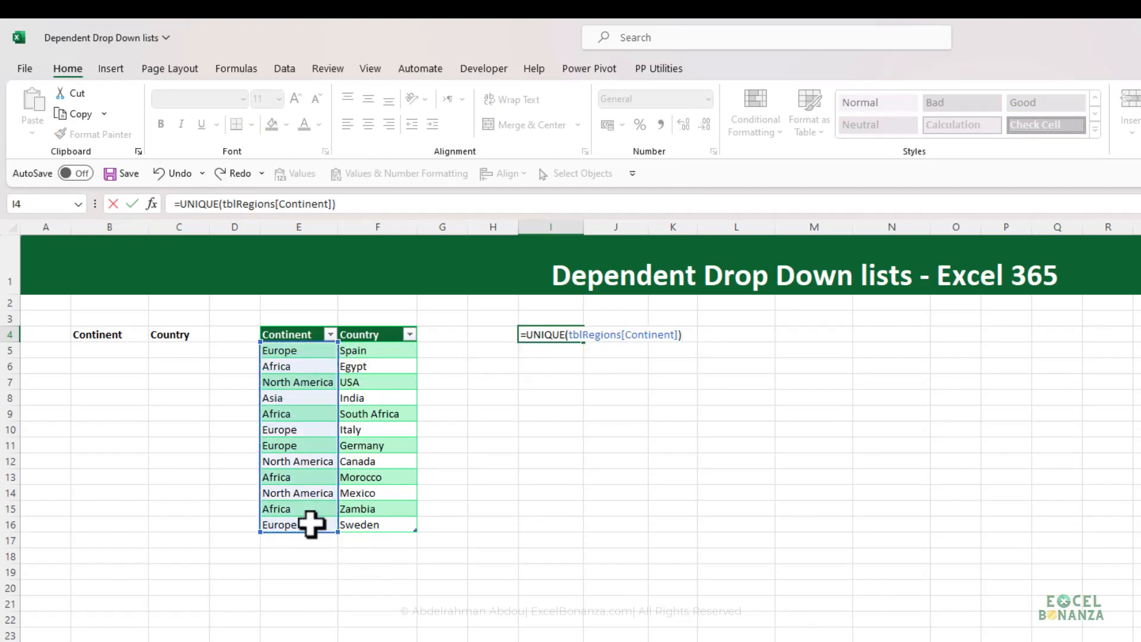
key(Return)
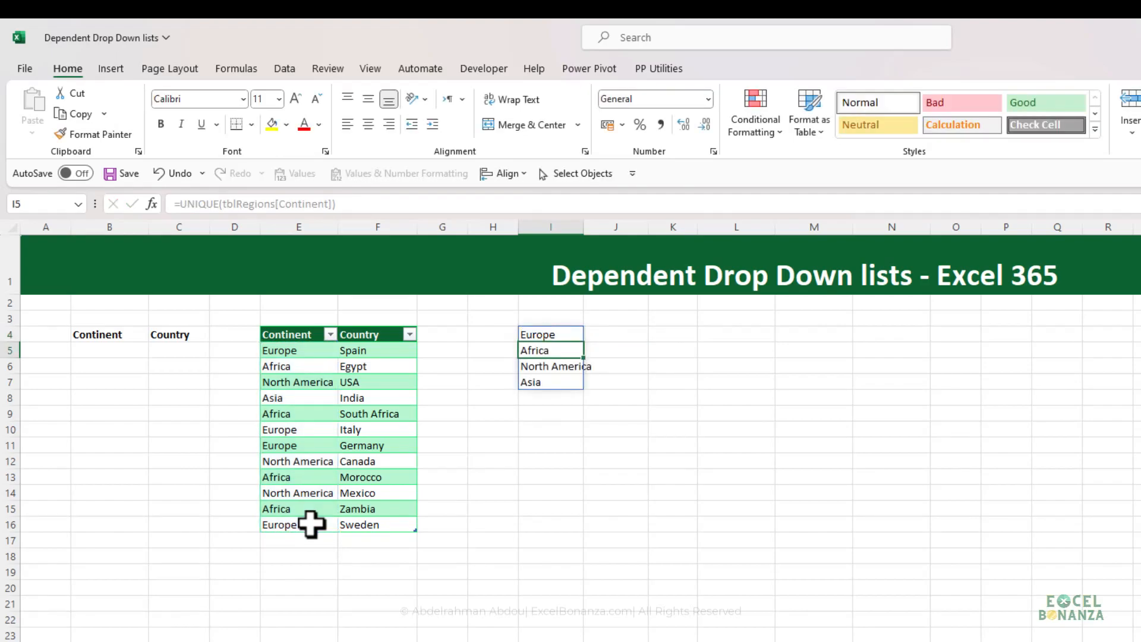
- Wrap the formula in I4 with SORT so it reads =SORT(UNIQUE(tblRegions[Continent]))
click(542, 333)
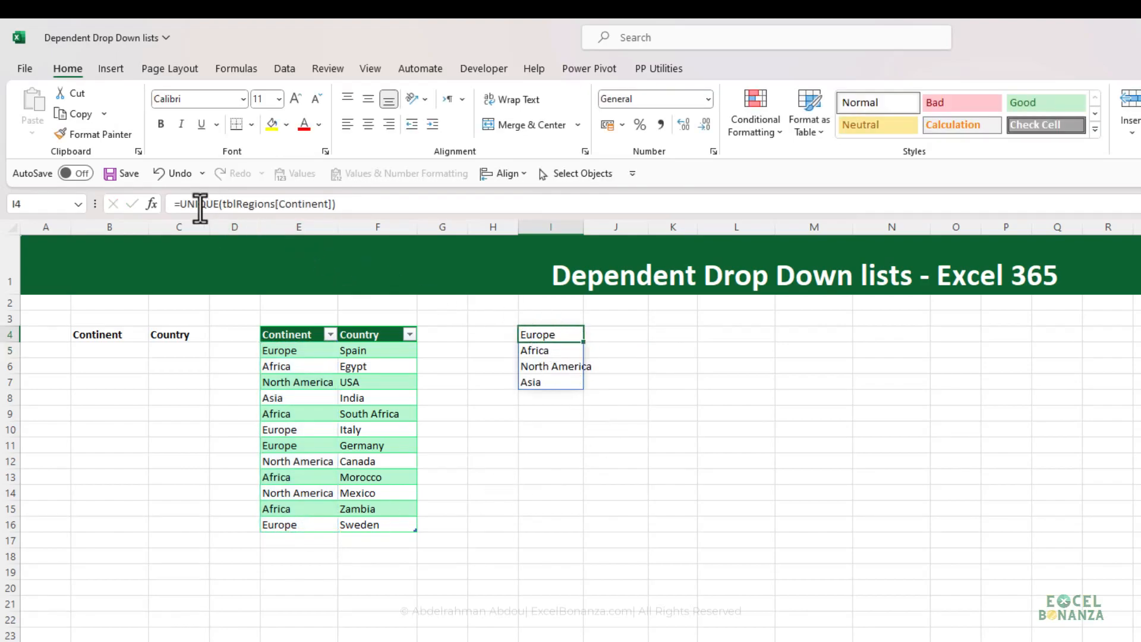
click(179, 204)
text(sort)
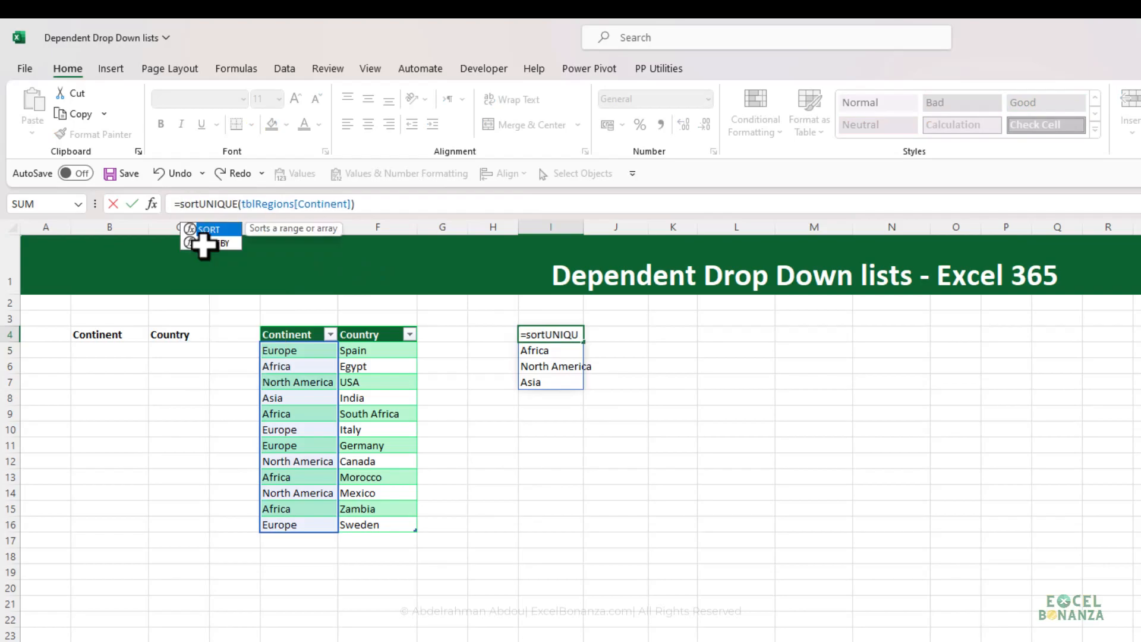
key(Tab)
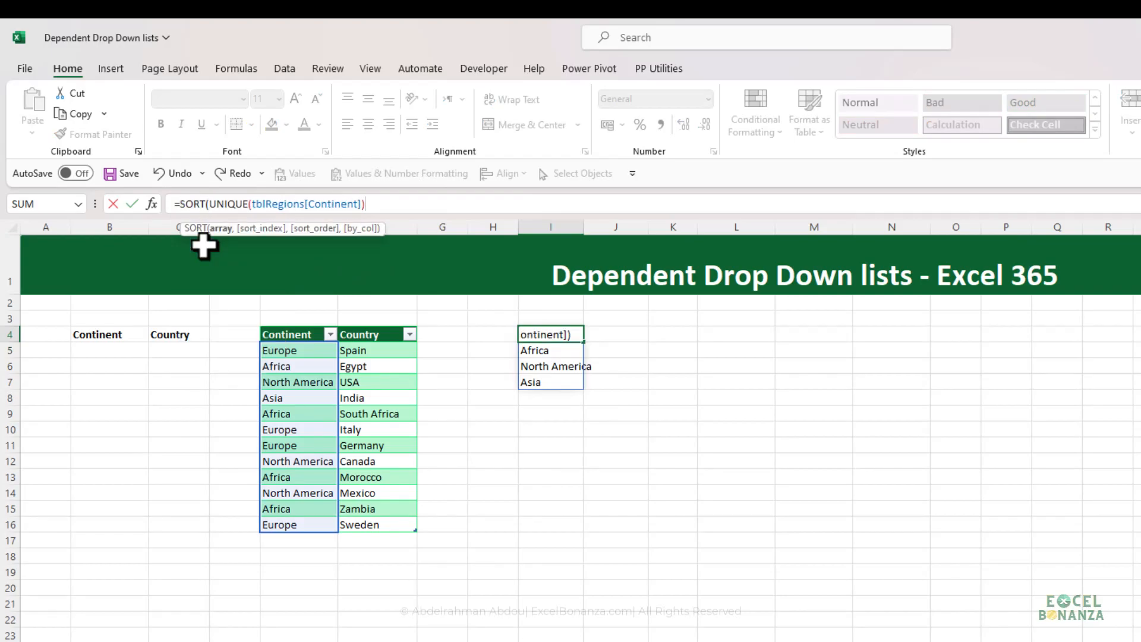
text())
key(Return)
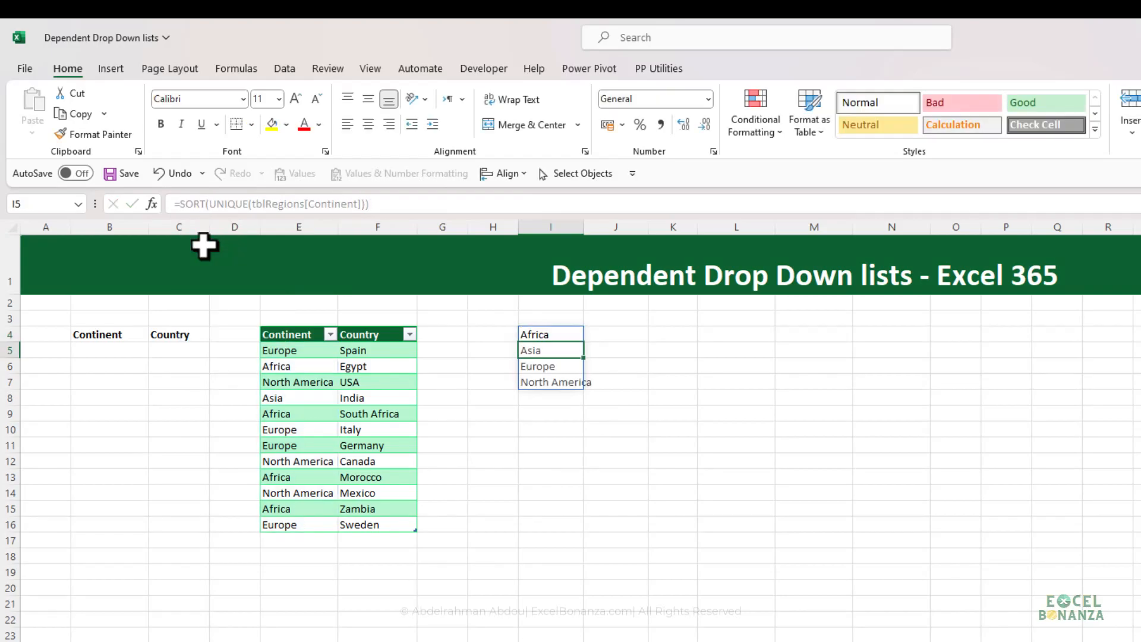
click(552, 334)
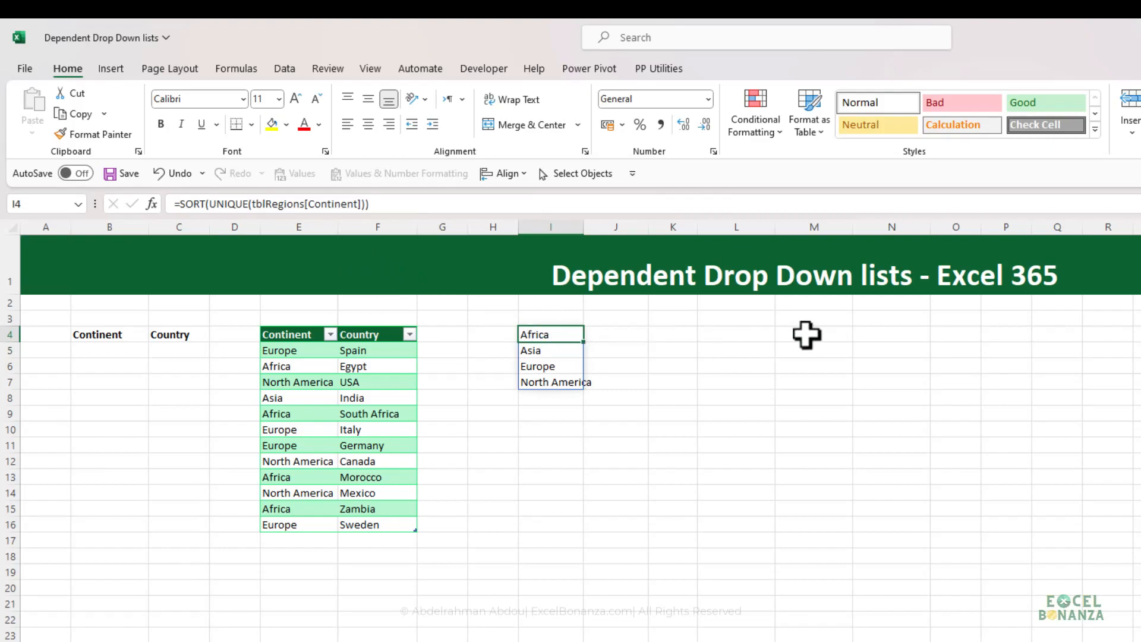
- Wrap the formula in I4 with TRANSPOSE so it reads =TRANSPOSE(SORT(UNIQUE(tblRegions[Continent])))
click(177, 204)
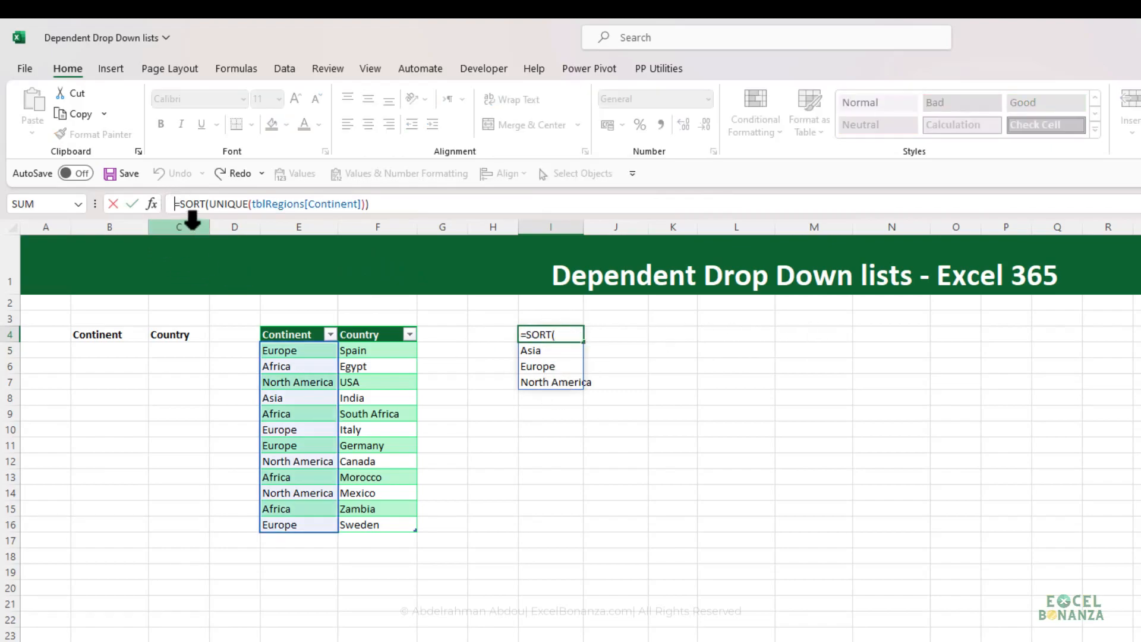
text(tran)
key(Tab)
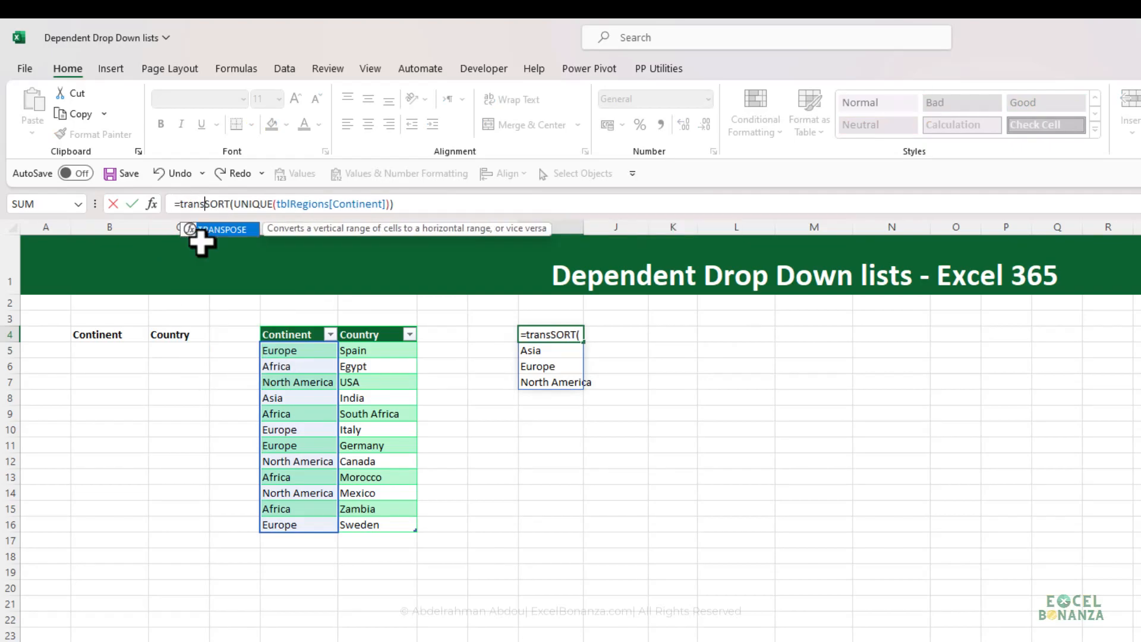
key(End)
text())
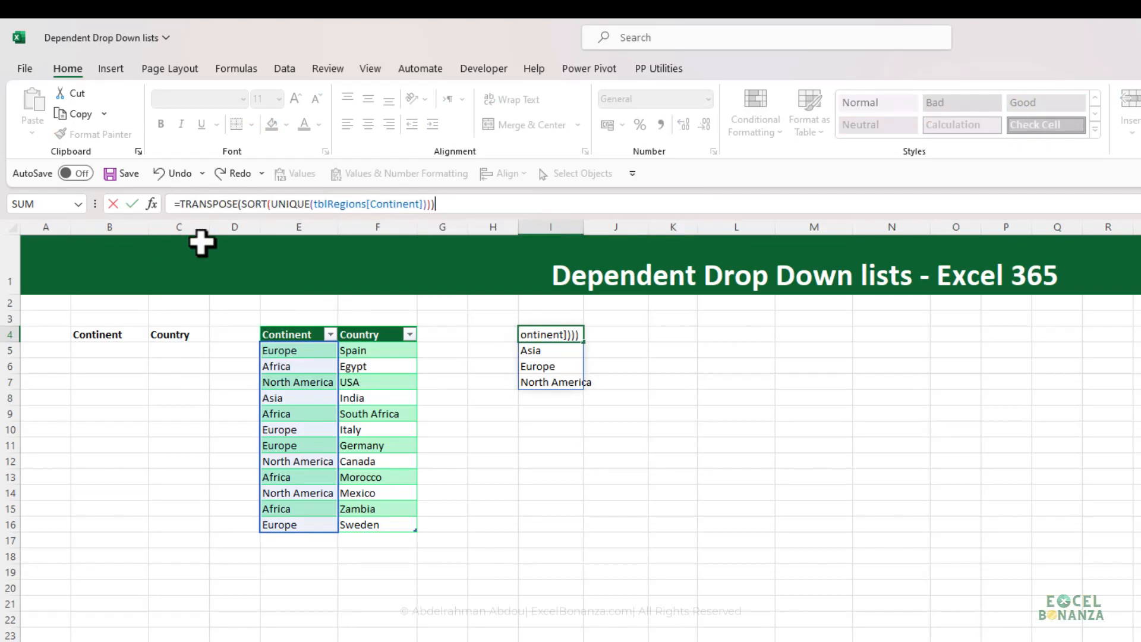
key(Return)
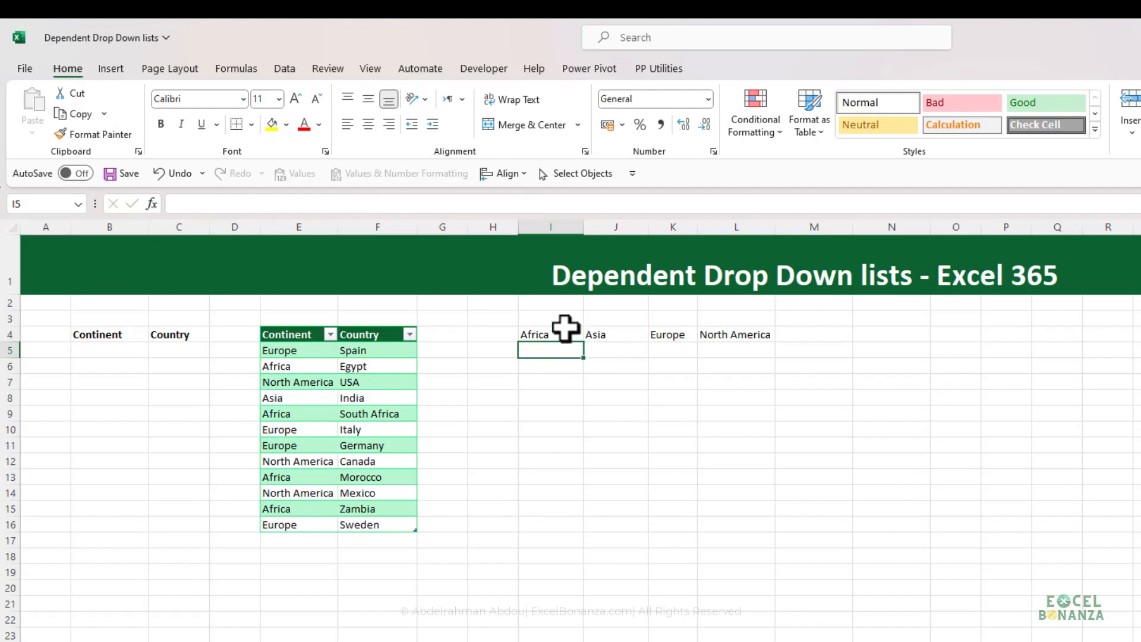
click(565, 329)
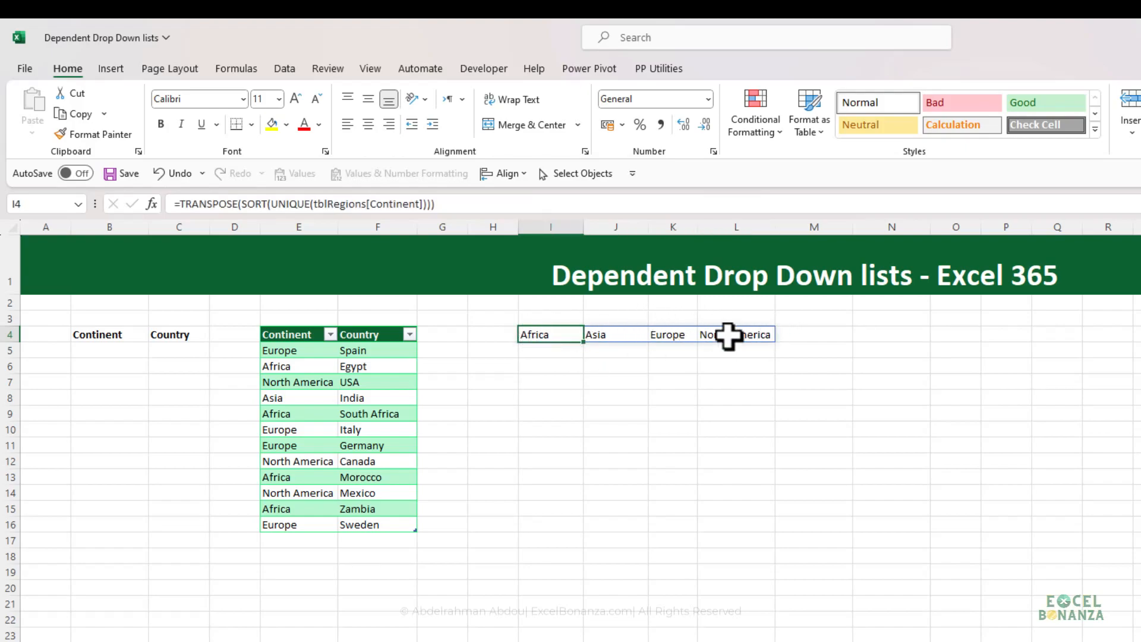
- Enter the absolute reference =$I$4 in cell I15
click(563, 508)
text(=)
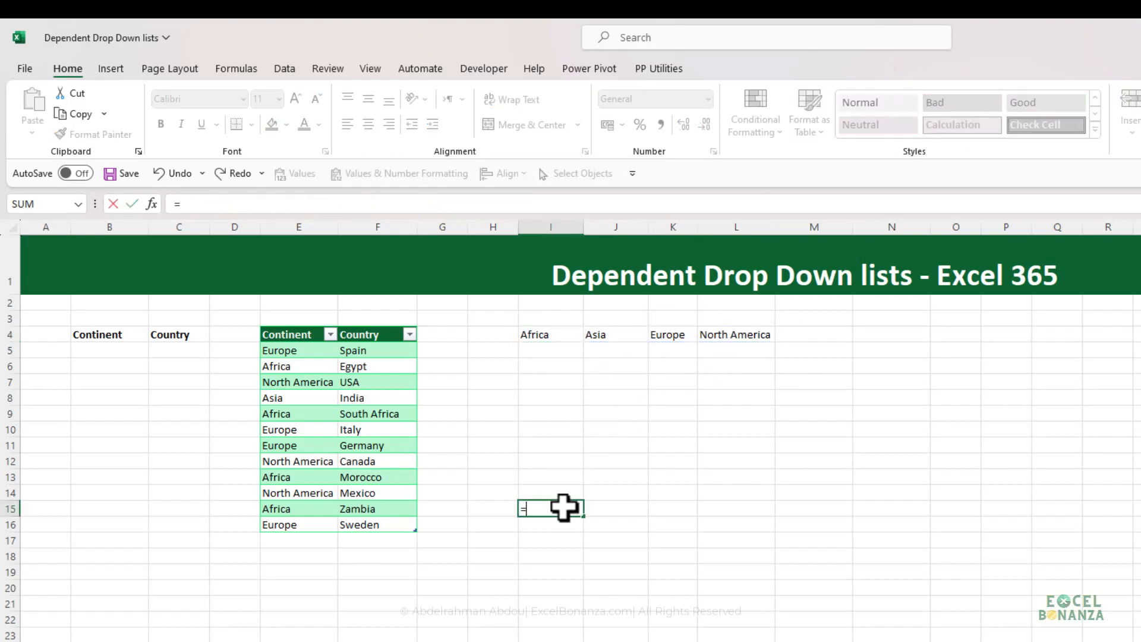
click(549, 334)
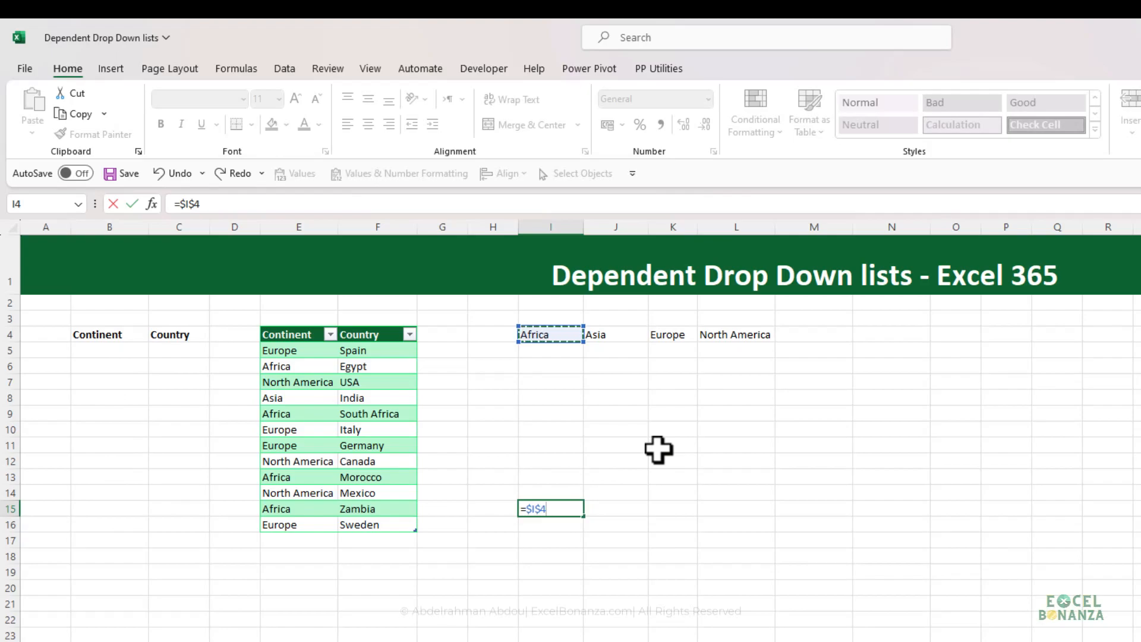
key(Return)
- Add the spill operator to the reference in I15 so it reads =$I$4#, and compare it with the formula in I4
click(542, 506)
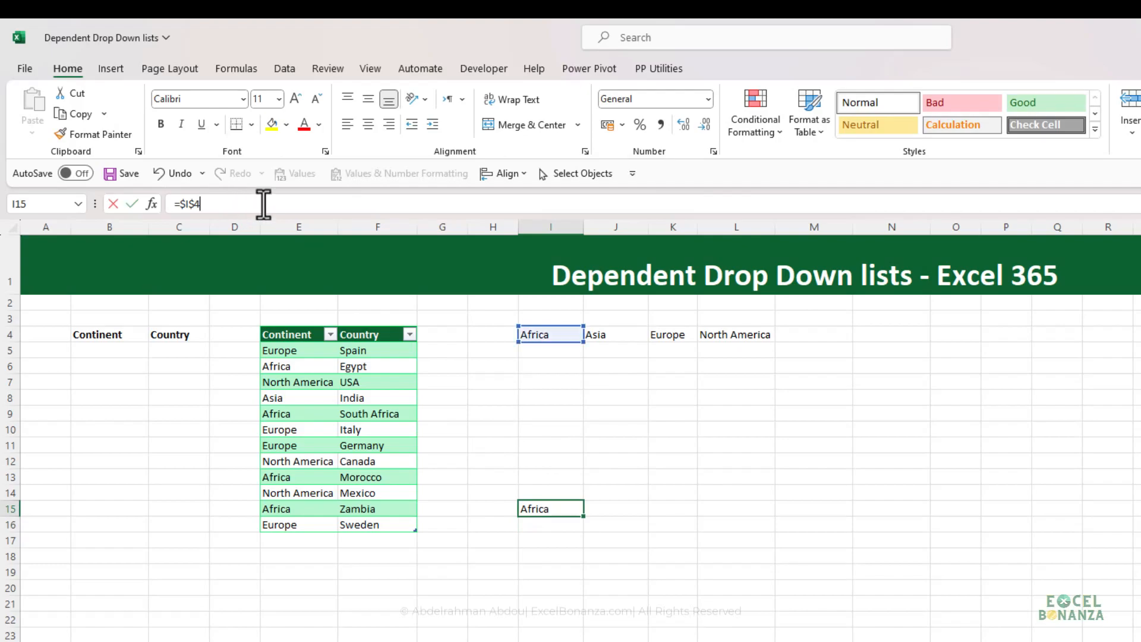
click(264, 203)
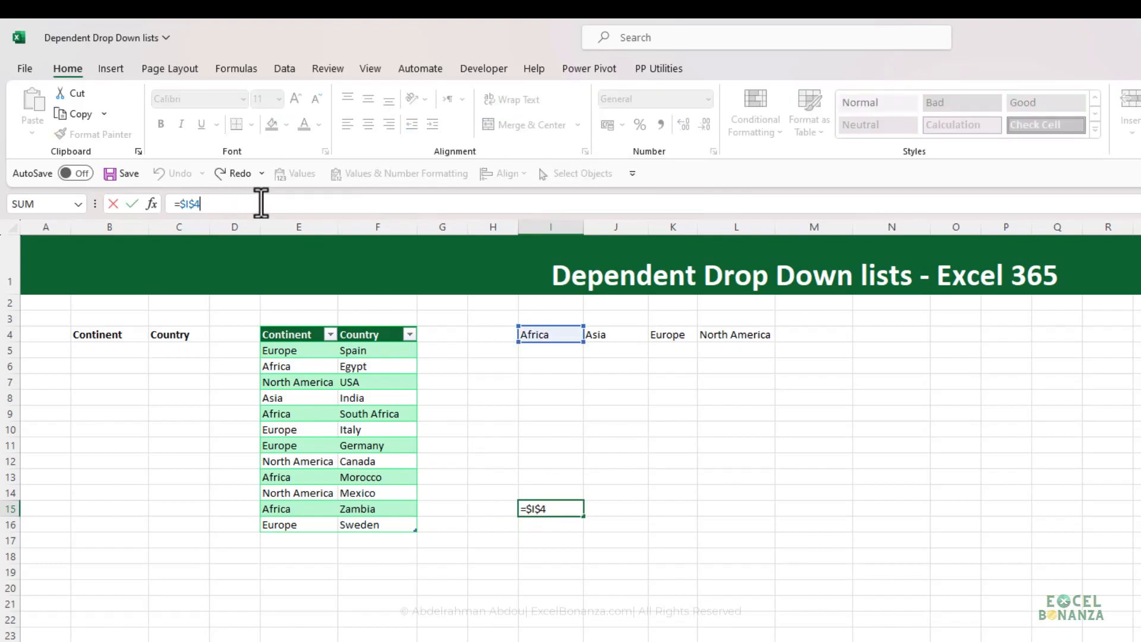
text(#)
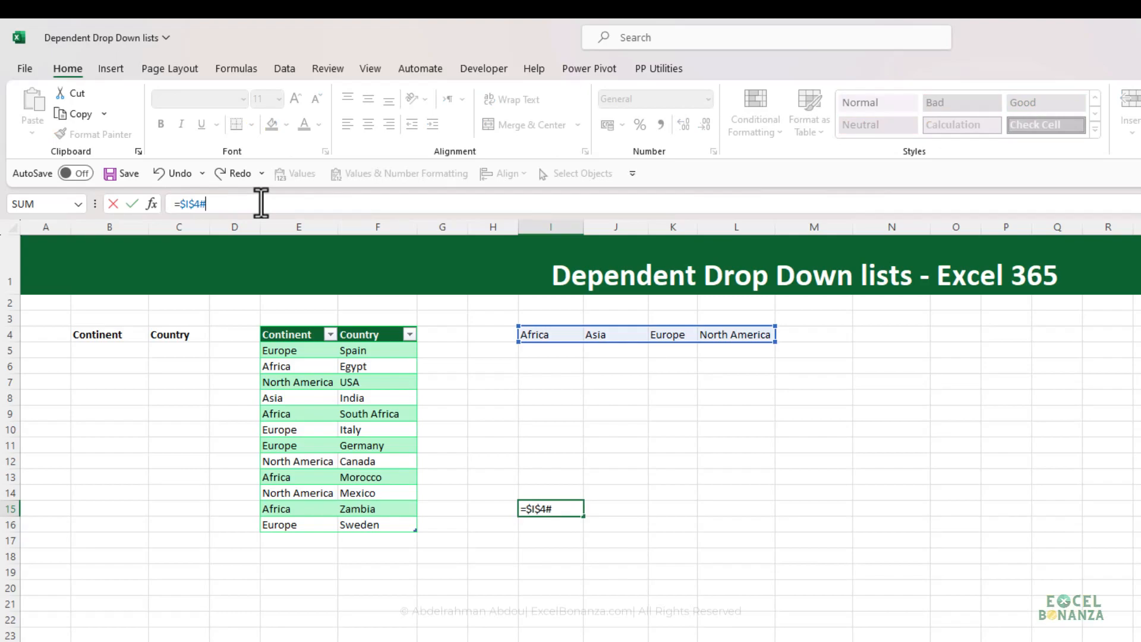
key(Return)
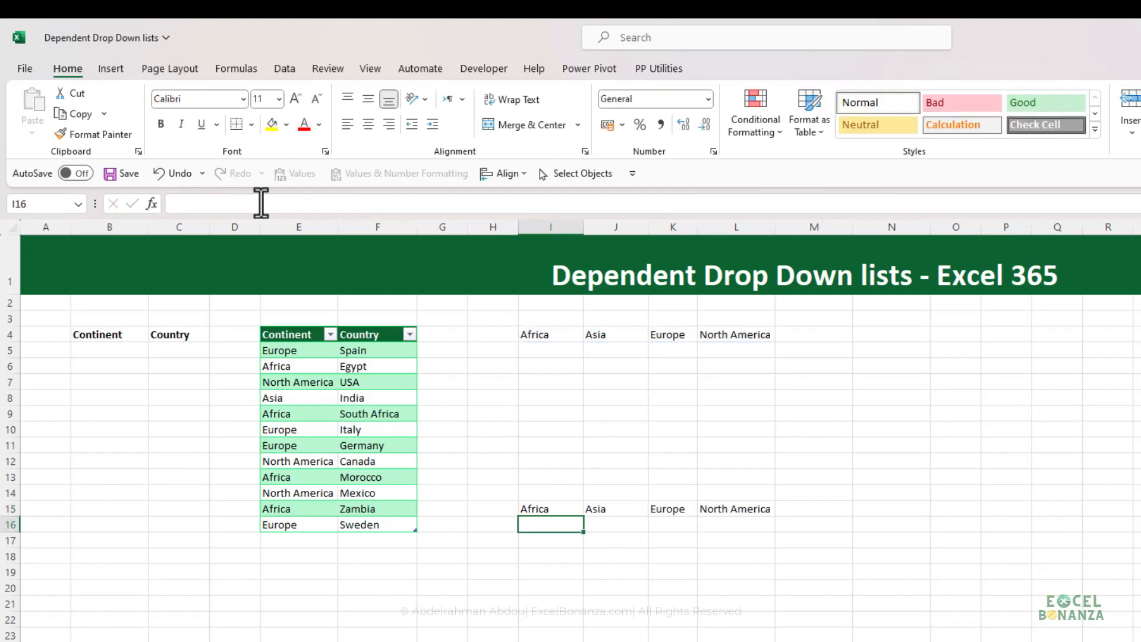
click(571, 510)
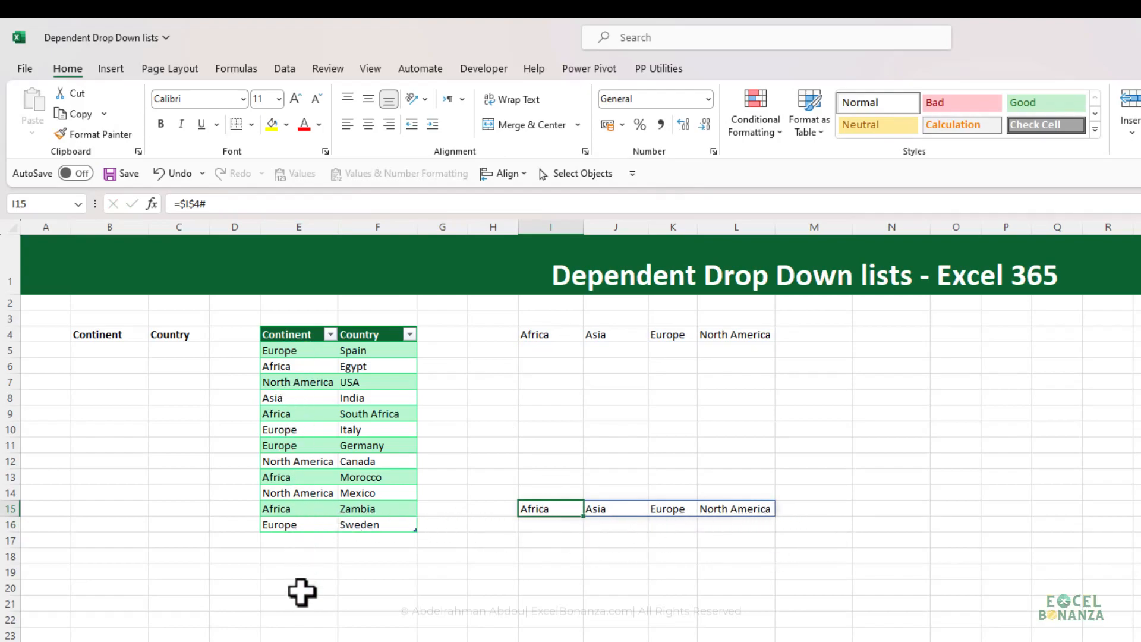
click(550, 334)
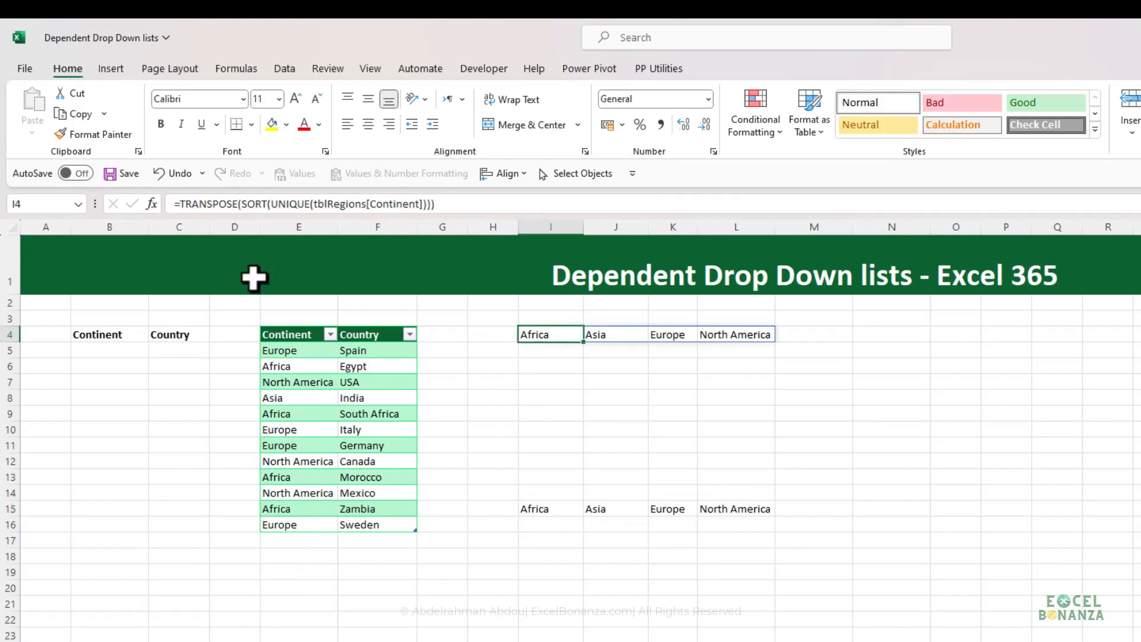
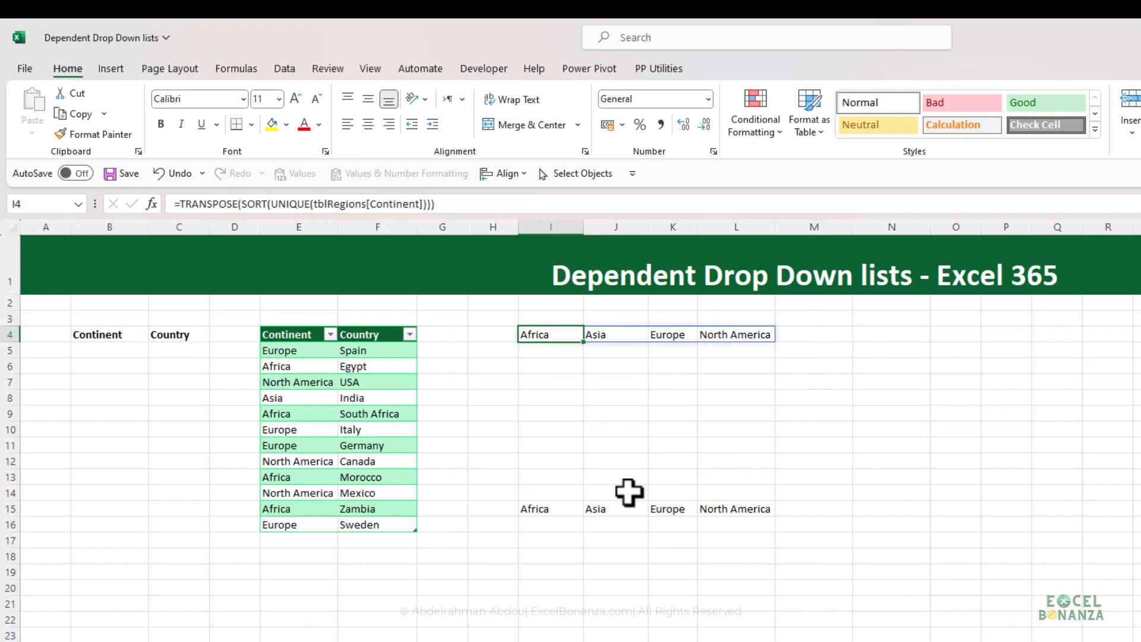
- Create a list drop-down in the Continent cells B5:B10, using the =$I$4# reference copied from I15 as its source
click(544, 509)
drag(208, 204, 130, 204)
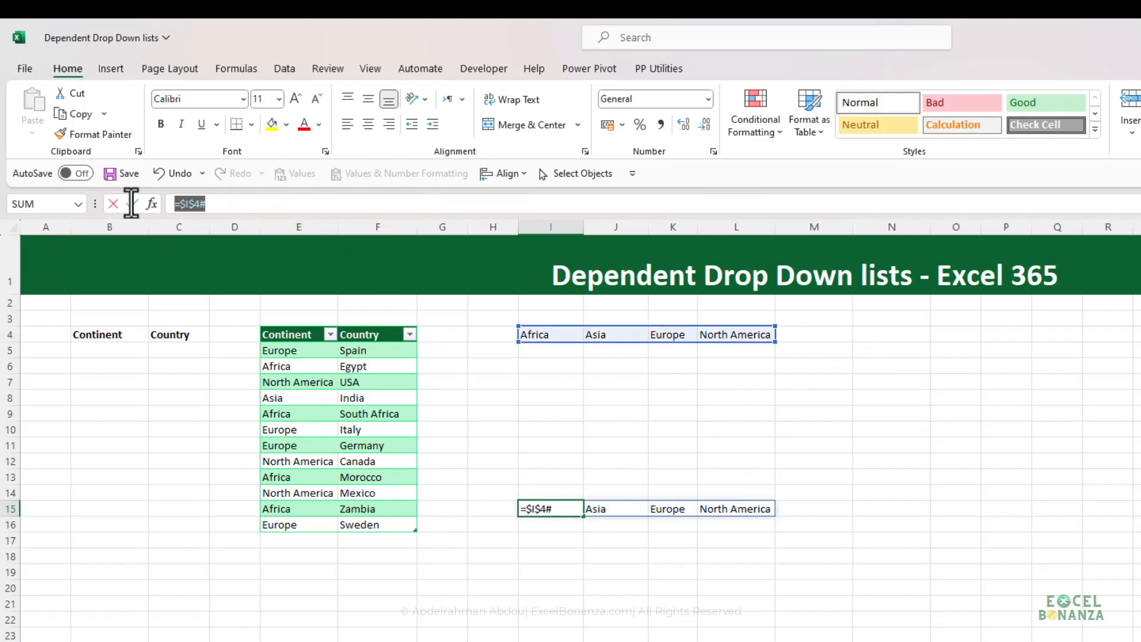
key(Escape)
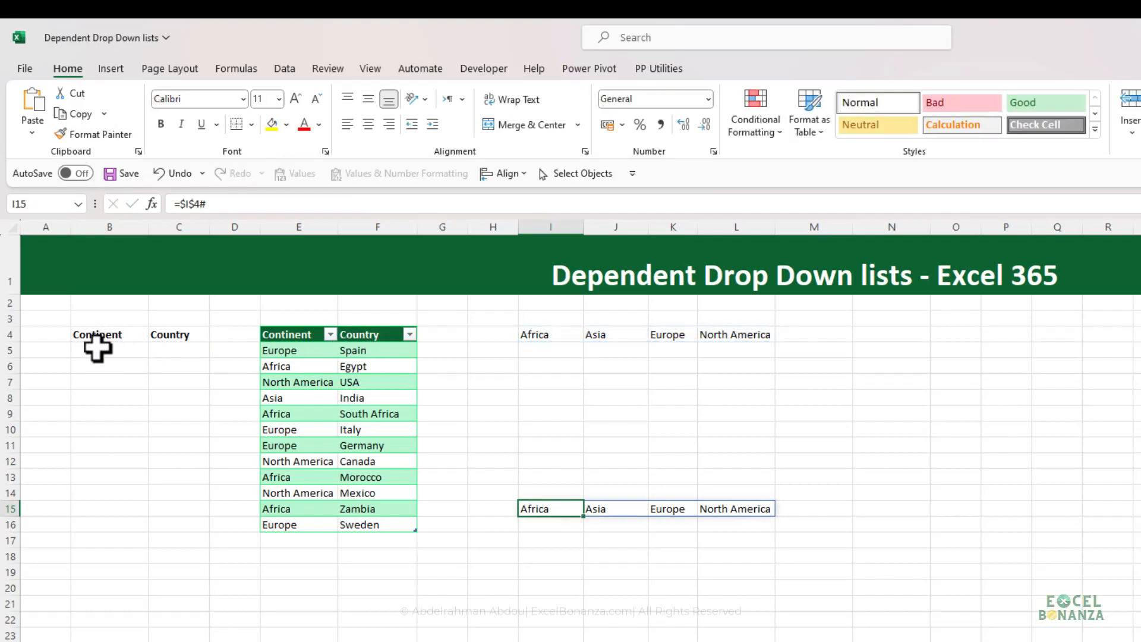
drag(107, 350, 104, 432)
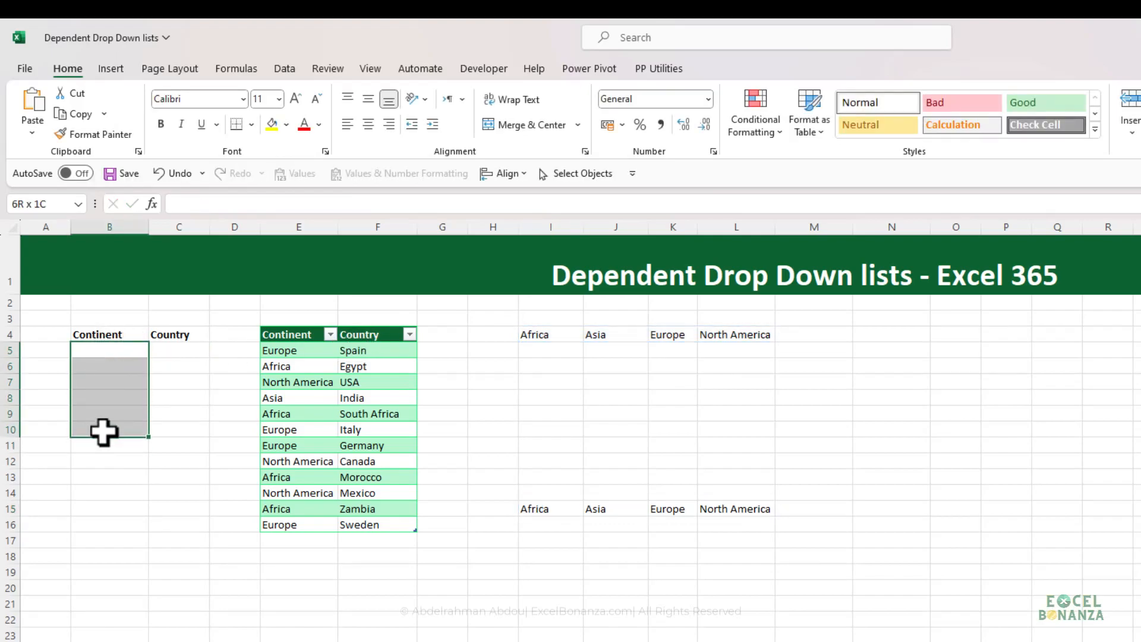
click(286, 68)
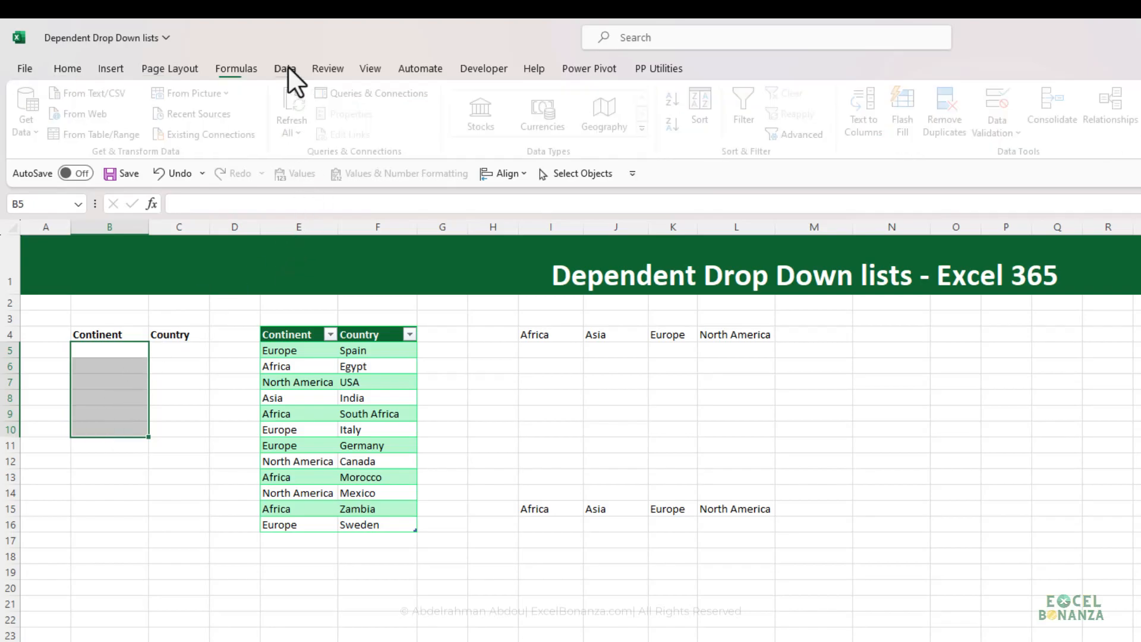
click(987, 115)
click(568, 372)
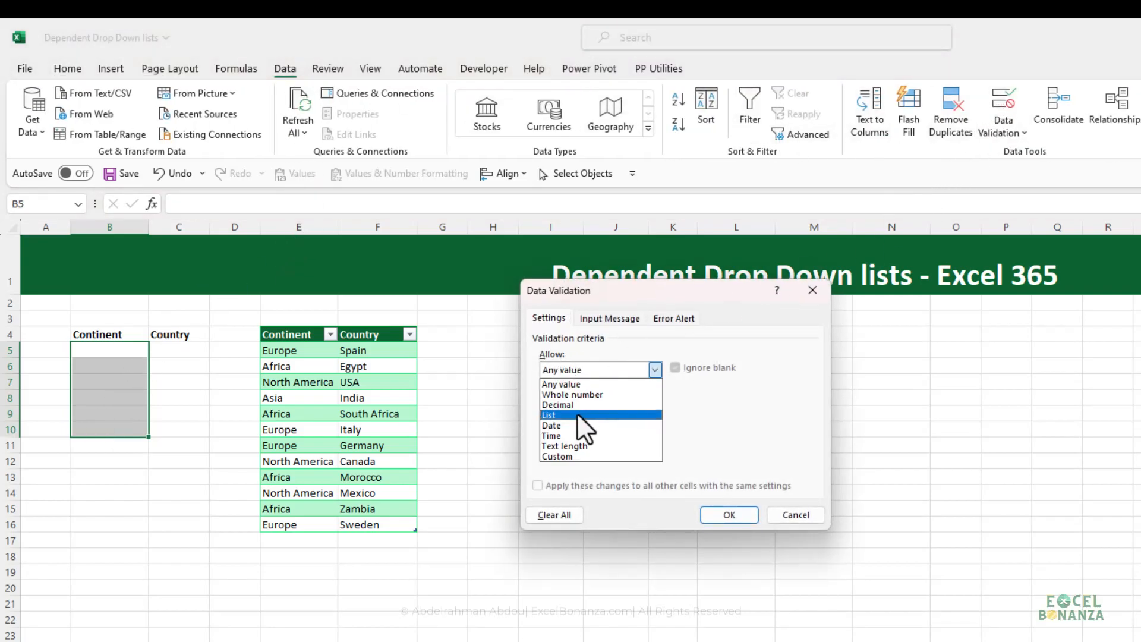
click(577, 412)
click(604, 434)
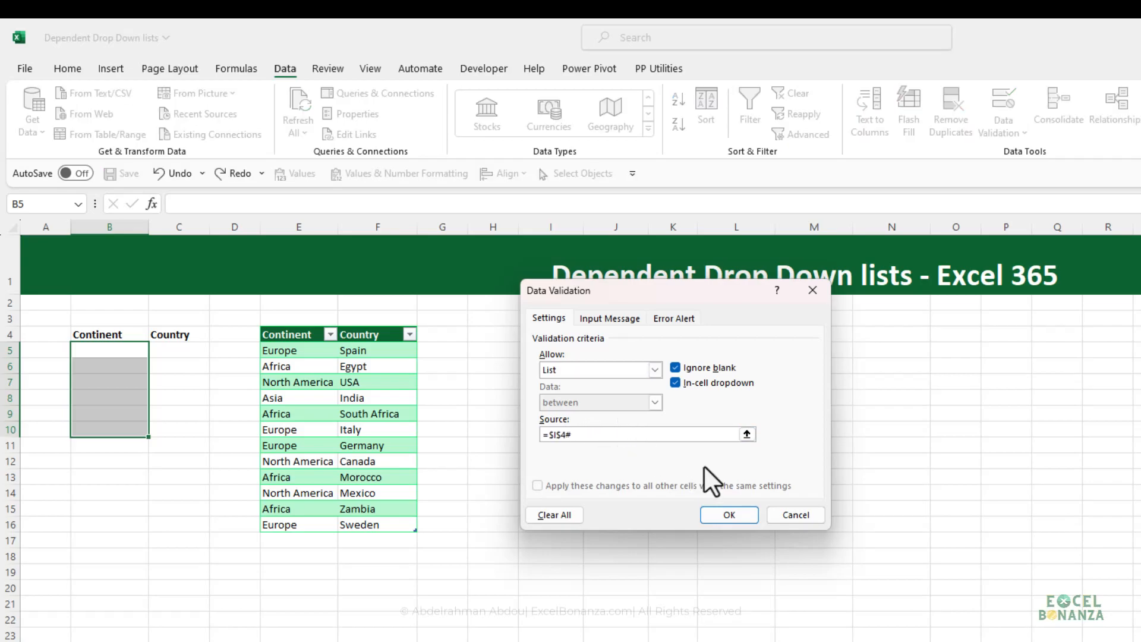
click(727, 506)
- Choose Africa in B5 and Asia in B6 from the continent drop-downs
click(110, 350)
click(155, 350)
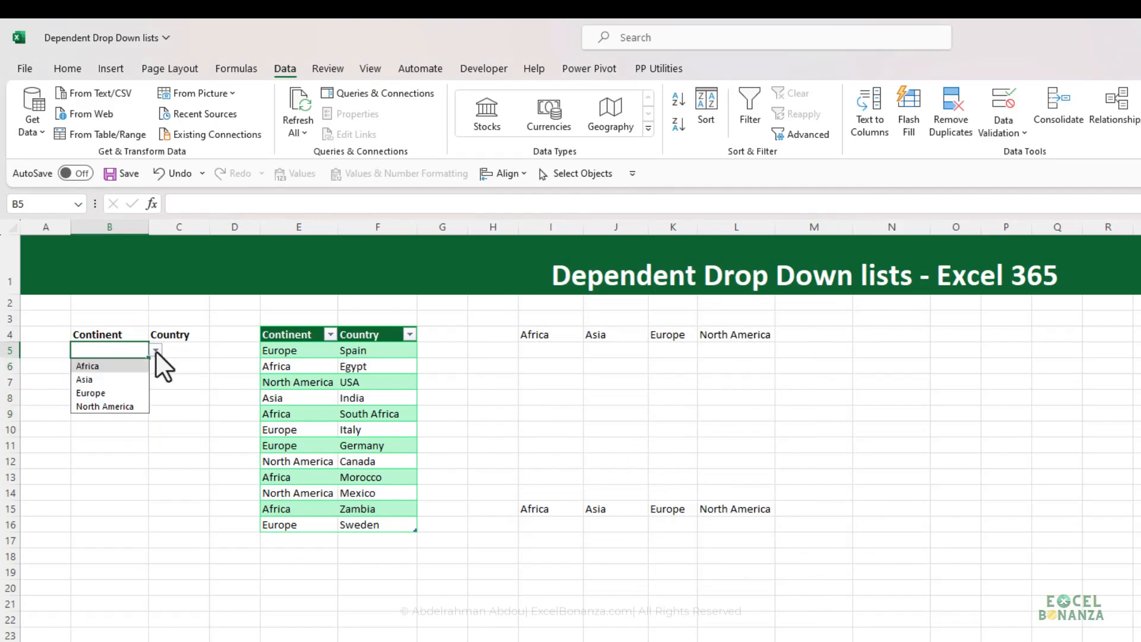
click(129, 368)
click(132, 372)
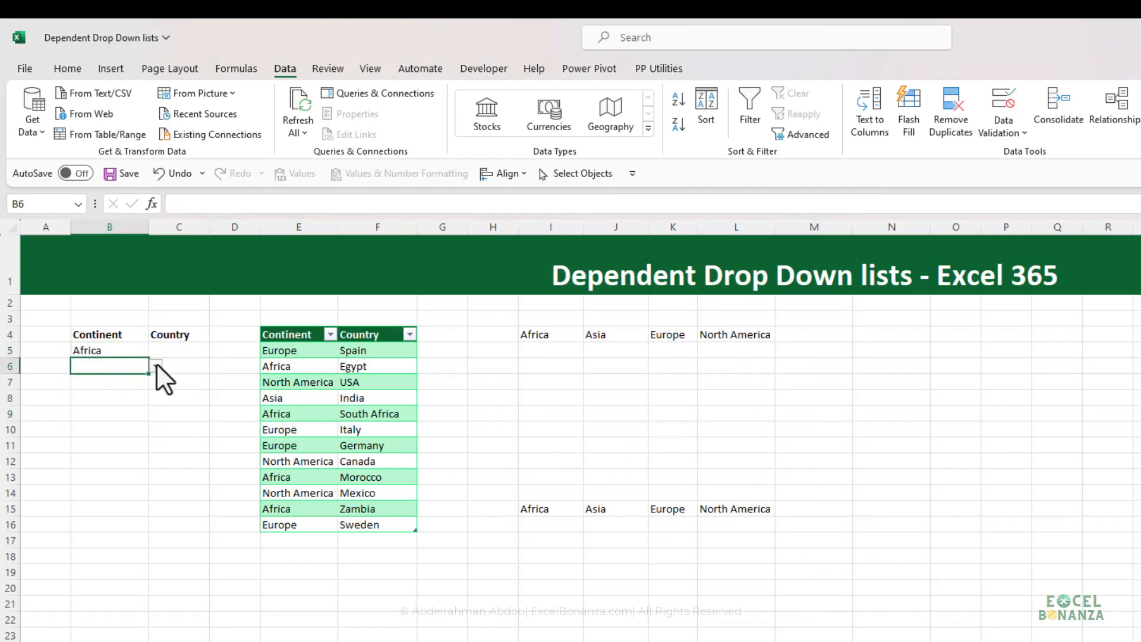
click(155, 366)
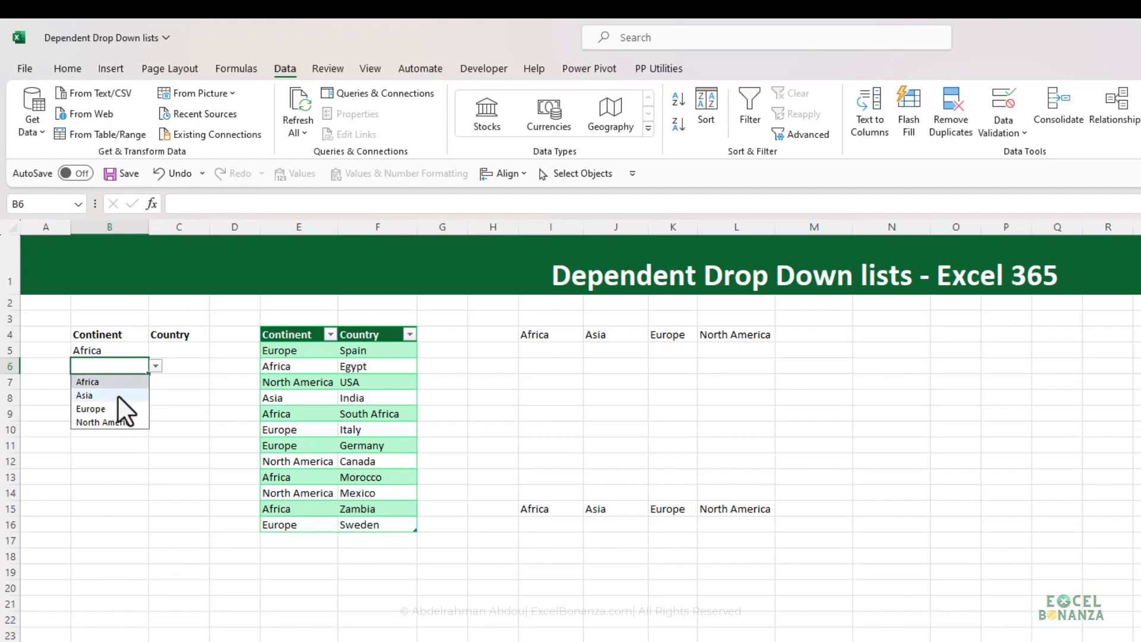
click(118, 393)
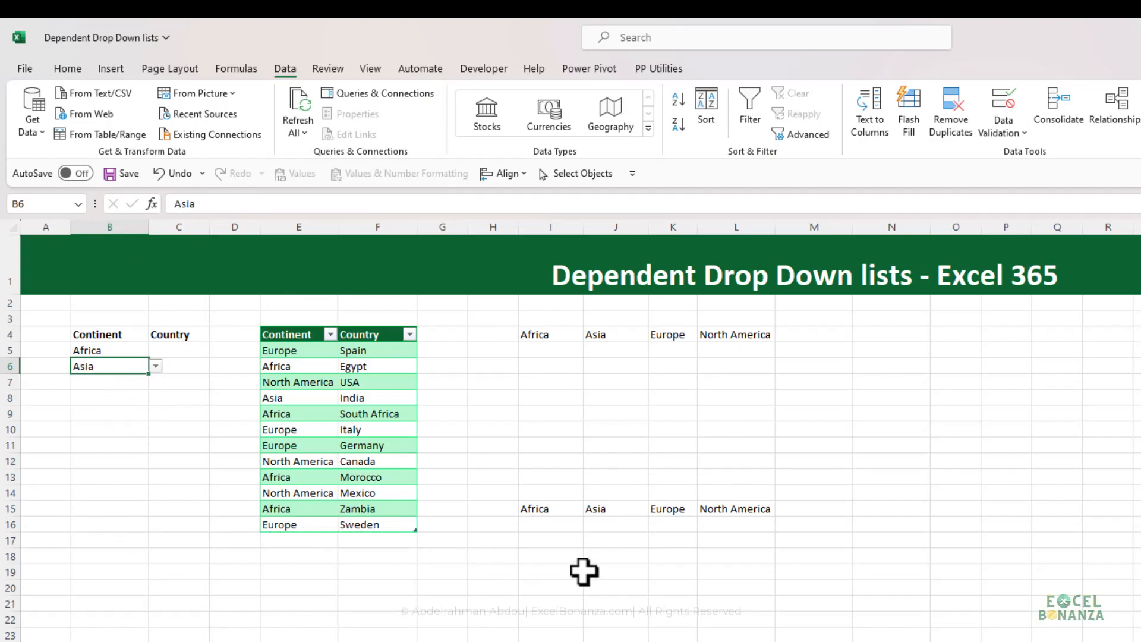
- Delete the helper spill formula in I15
click(555, 512)
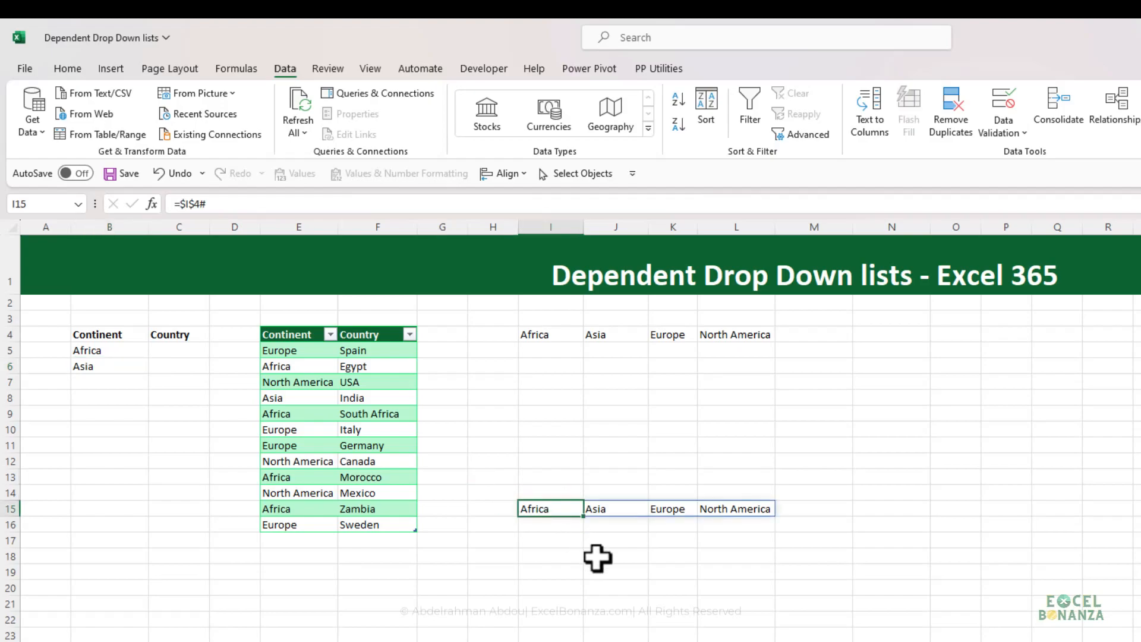
key(Delete)
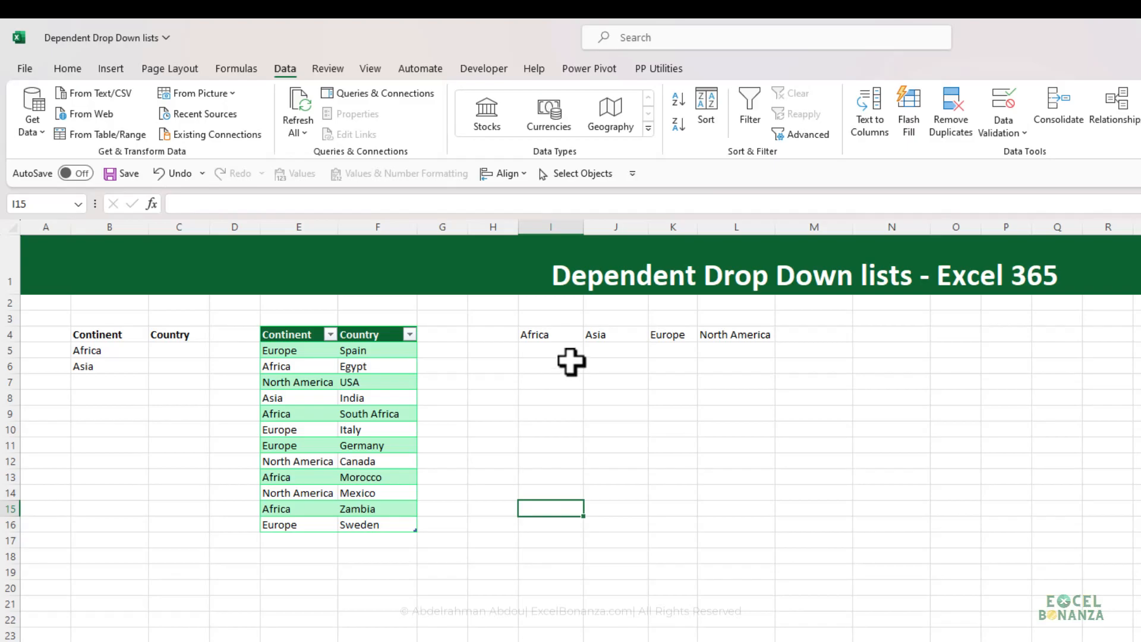
- Enter =FILTER(tblRegions[Country],tblRegions[Continent]=I4) in I5 to list the countries of the continent in I4
click(545, 351)
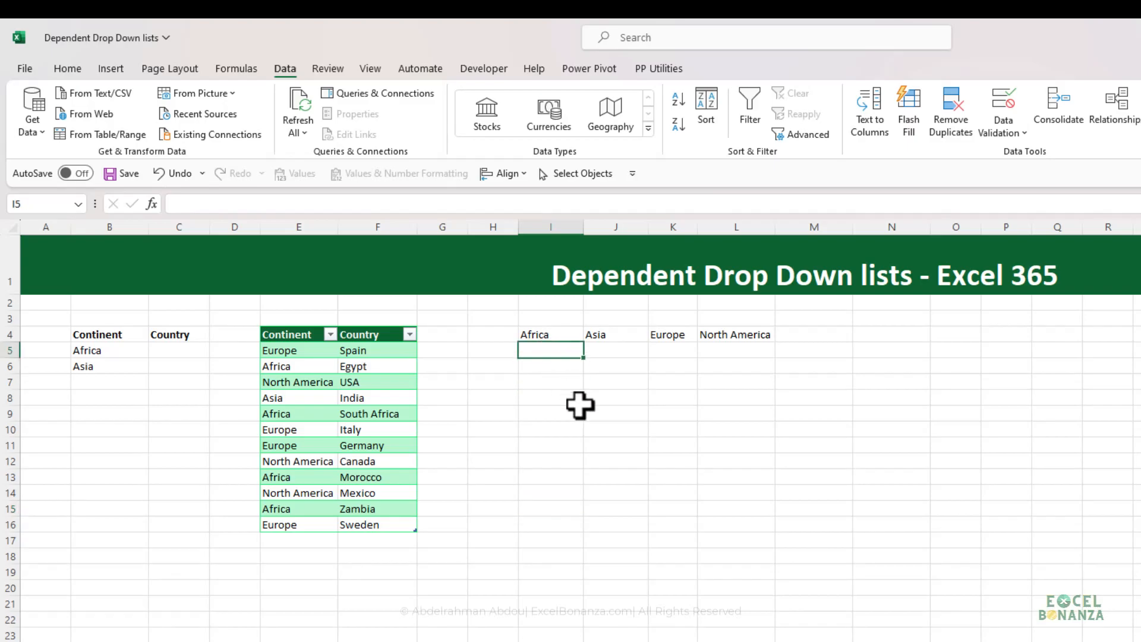
text(=)
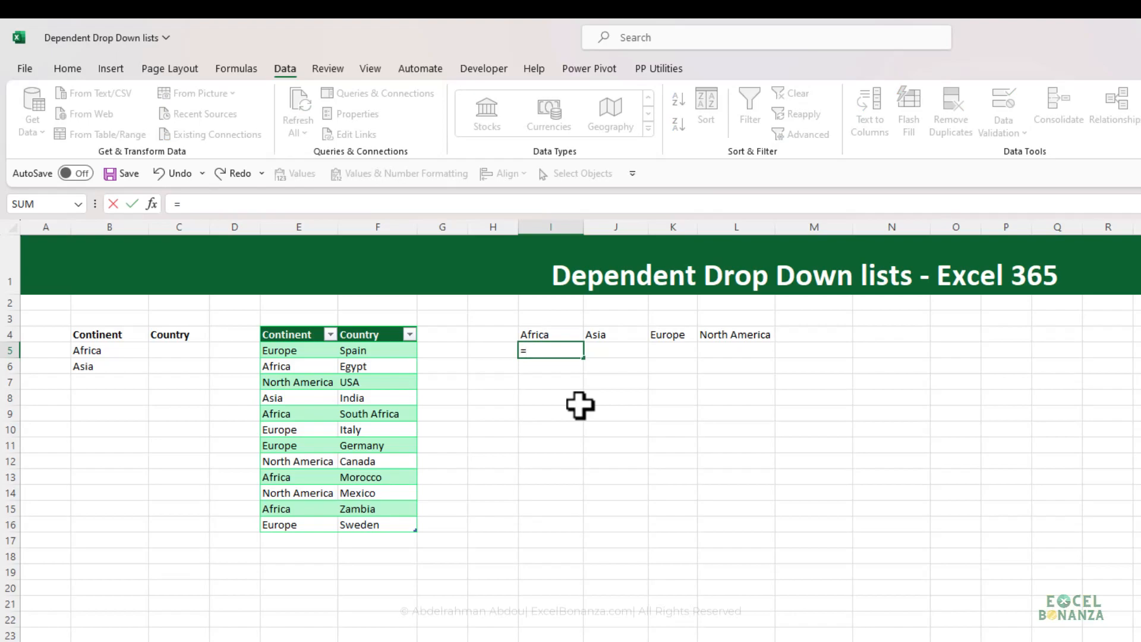
text(fil)
key(Tab)
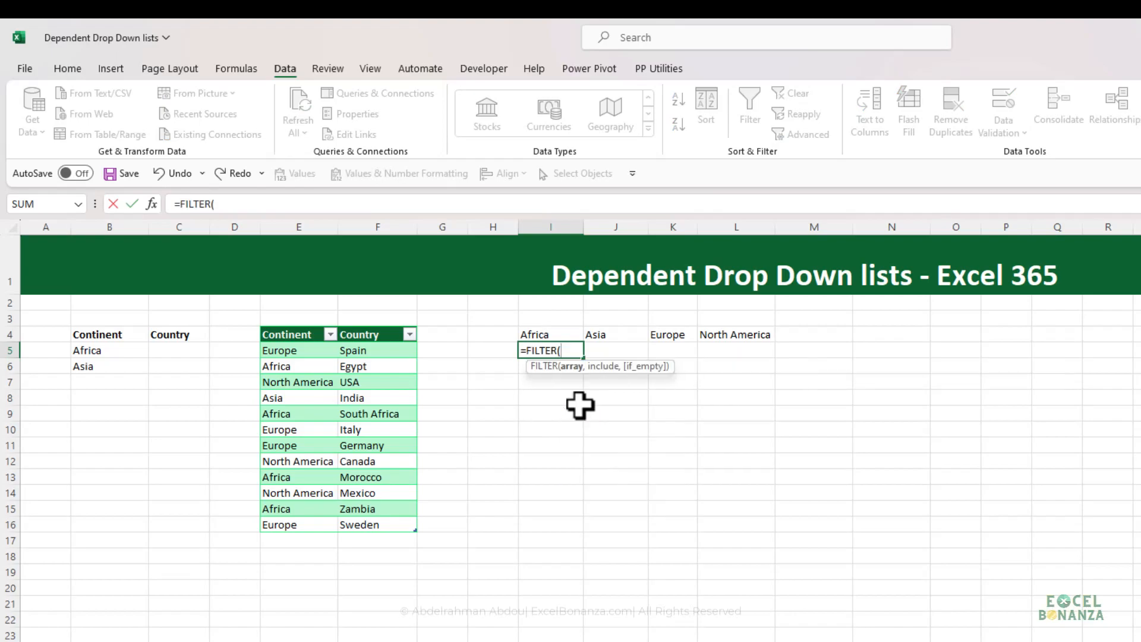
drag(366, 353, 368, 525)
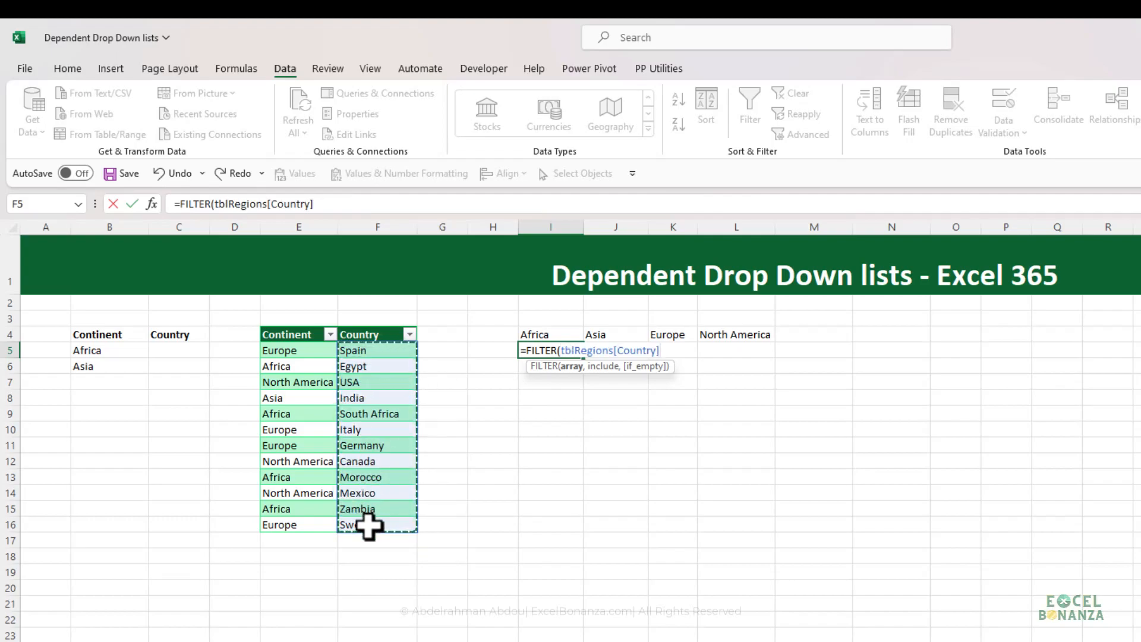
text(,)
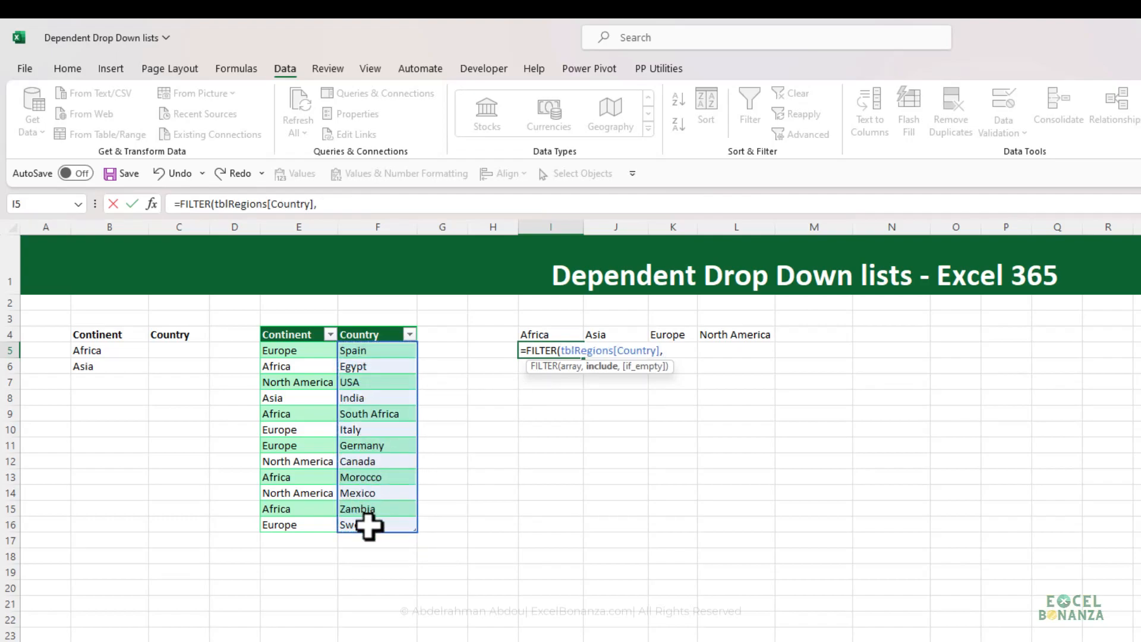
drag(302, 354, 297, 524)
text(=)
click(542, 332)
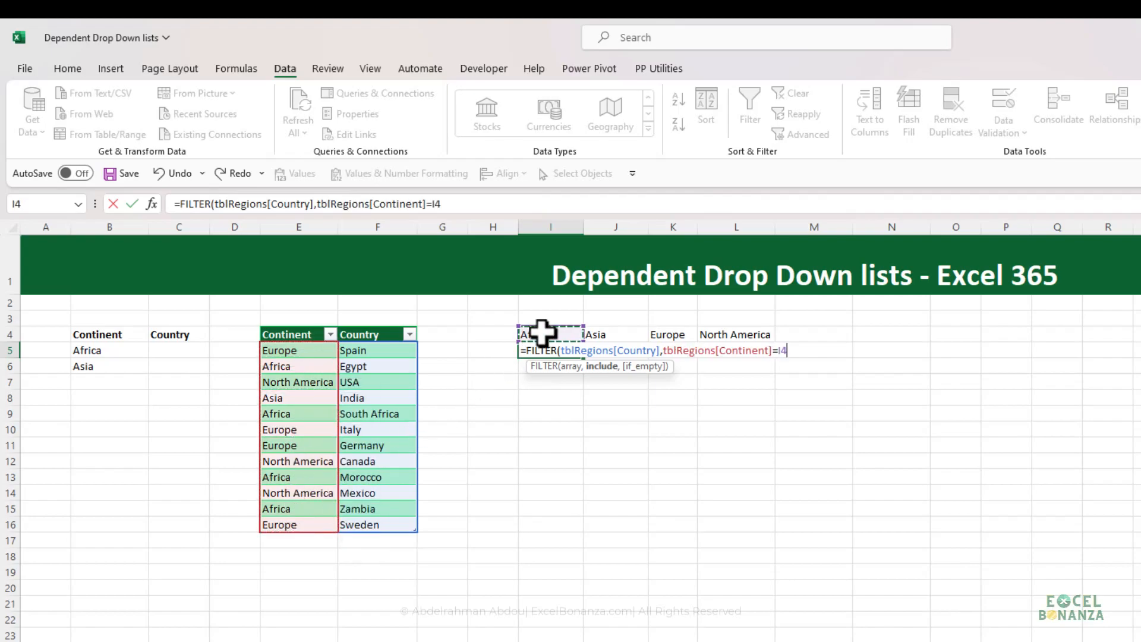
text())
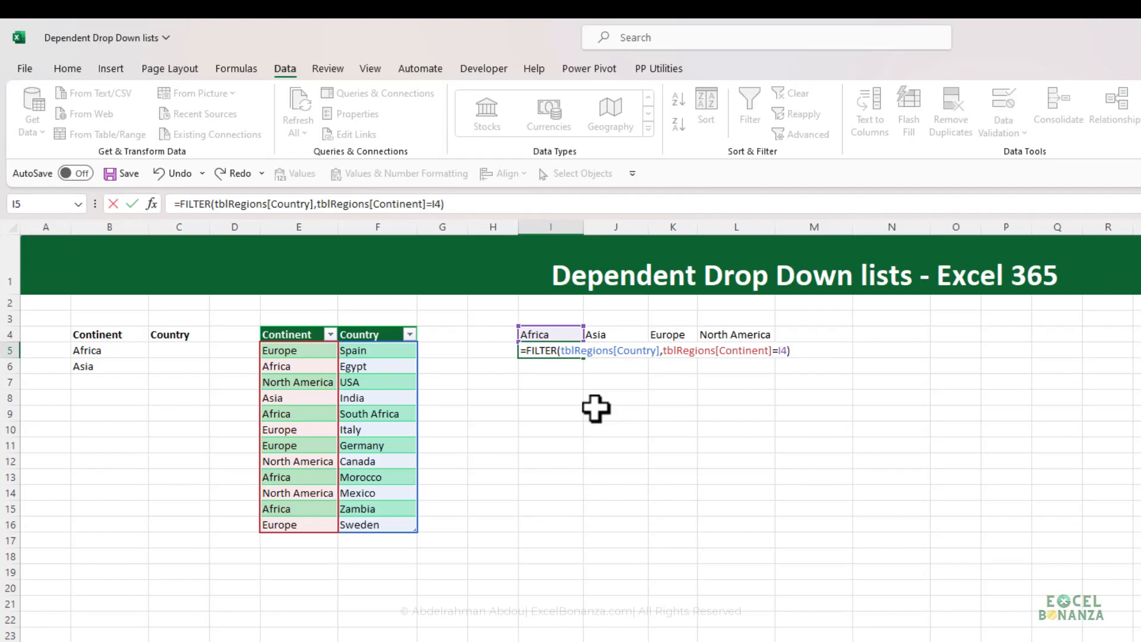
key(ctrl+Return)
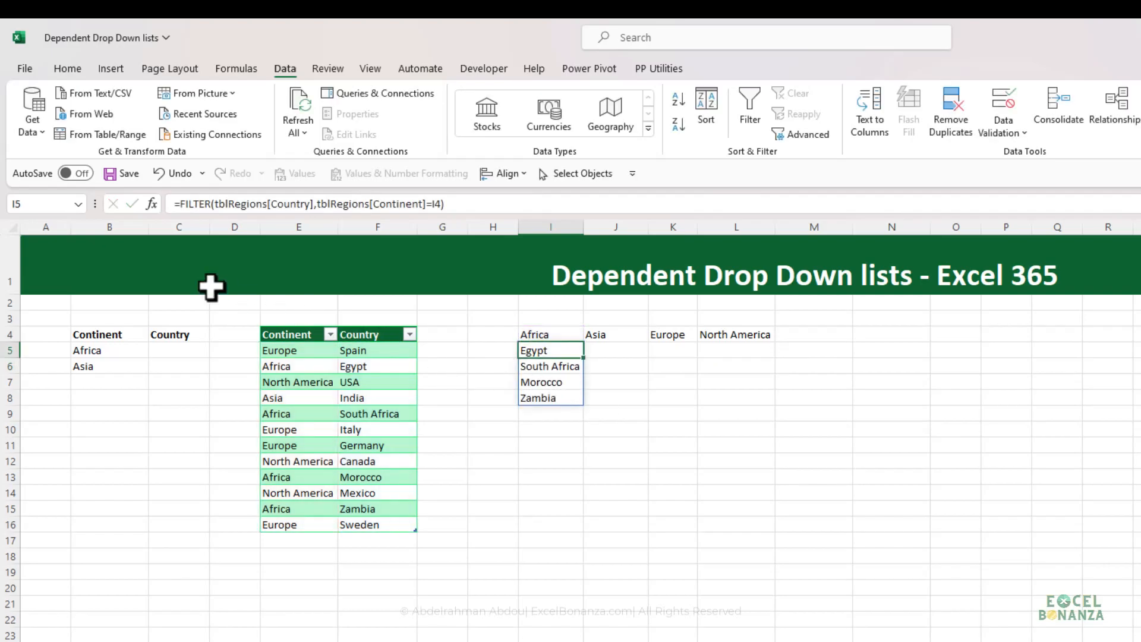
- Wrap the formula in I5 with SORT, making it =SORT(FILTER(tblRegions[Country],tblRegions[Continent]=I4))
click(180, 204)
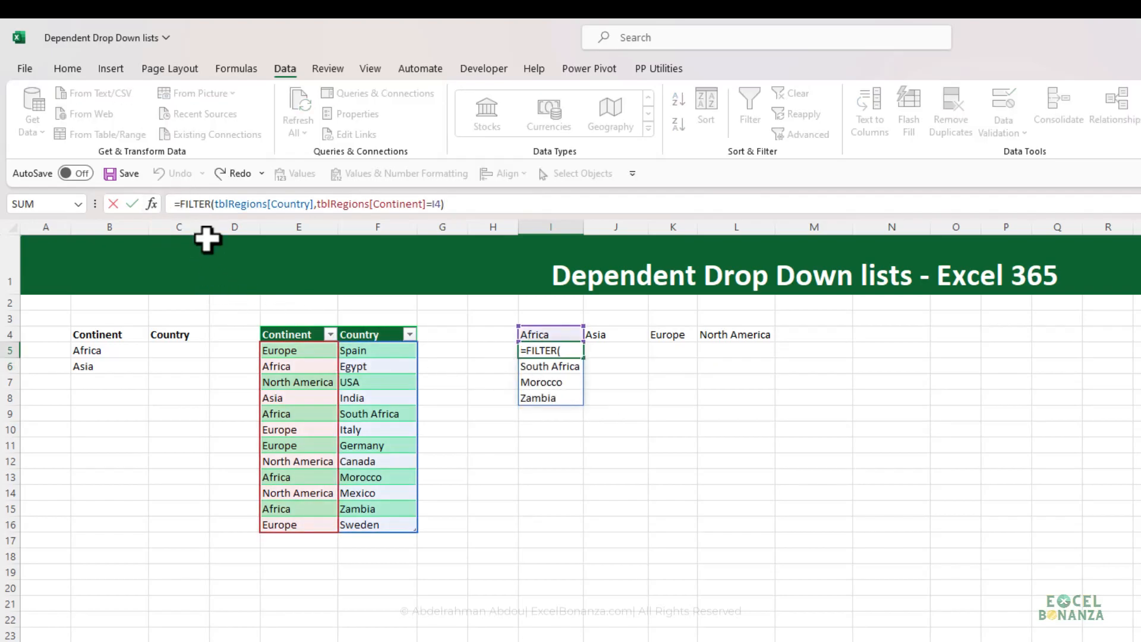
text(sort)
key(Tab)
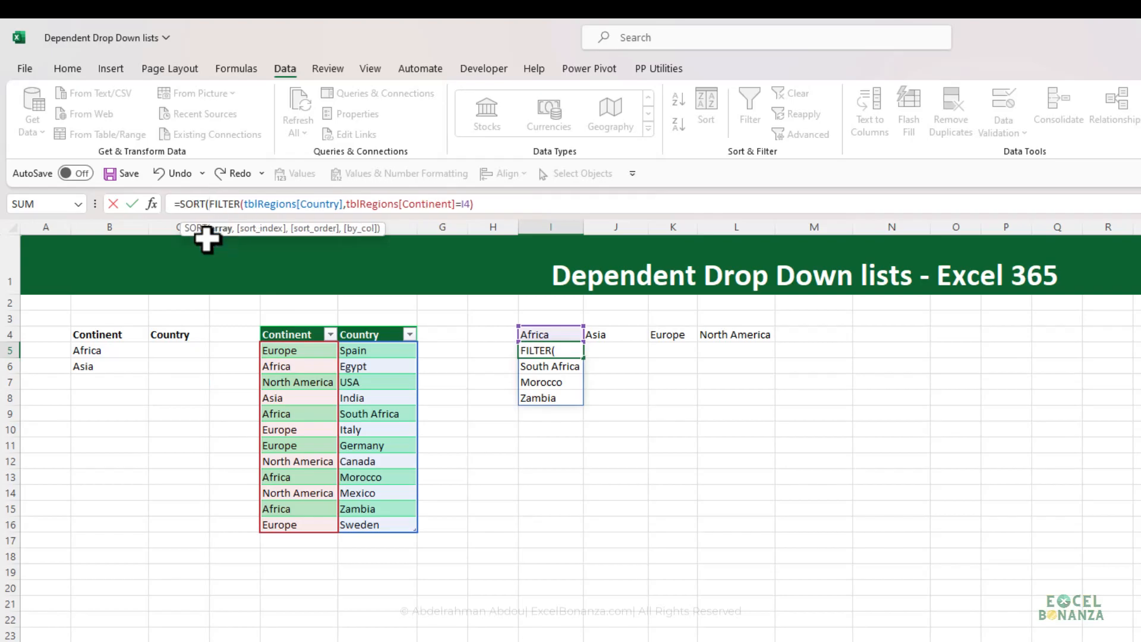
text())
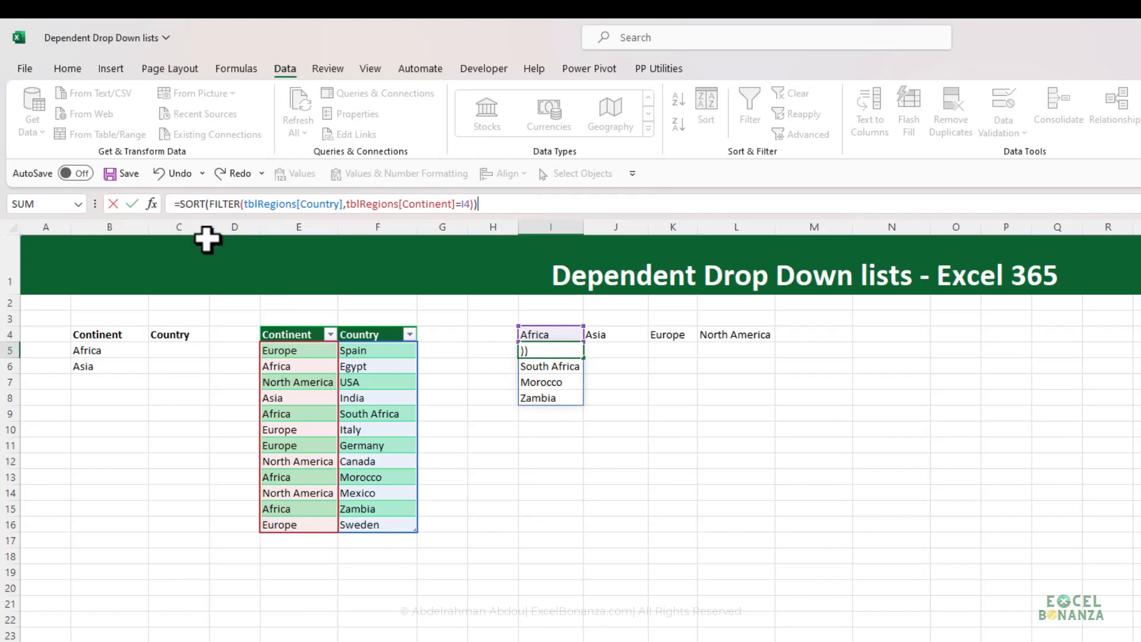
key(Return)
click(566, 352)
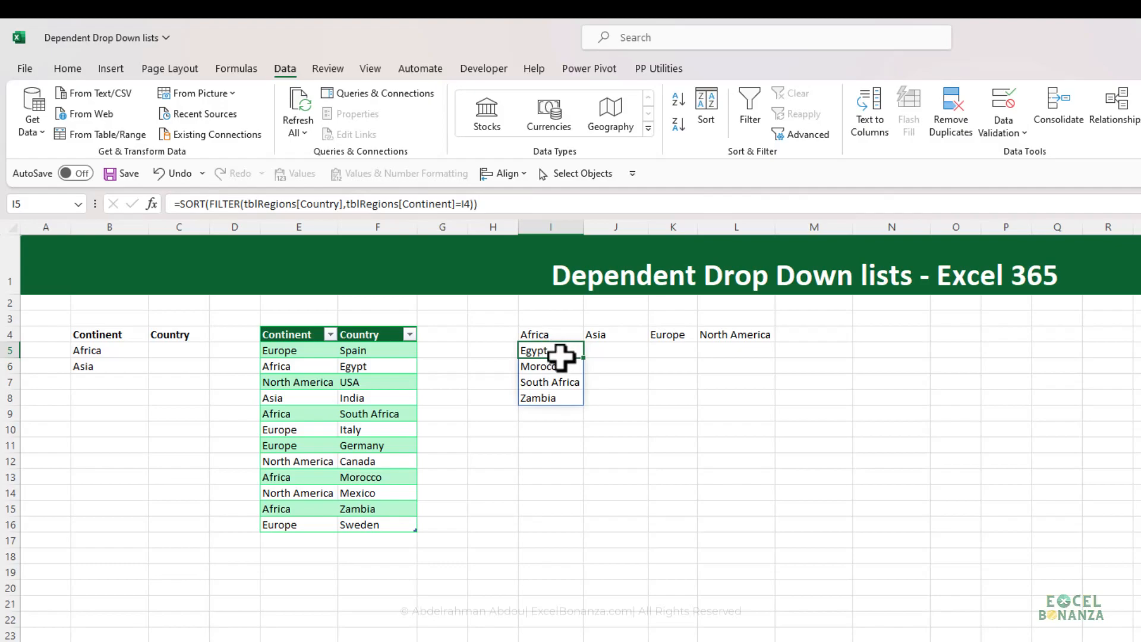
- Examine the order of the spilled country list under Africa in I5:I8
key(Down)
key(Down)
key(Down)
key(Down)
key(Up)
key(Up)
key(Up)
click(552, 384)
click(551, 398)
click(547, 367)
click(548, 382)
click(552, 395)
- Copy the sorted FILTER formula from I5 into J5 to list the Asia countries
click(549, 352)
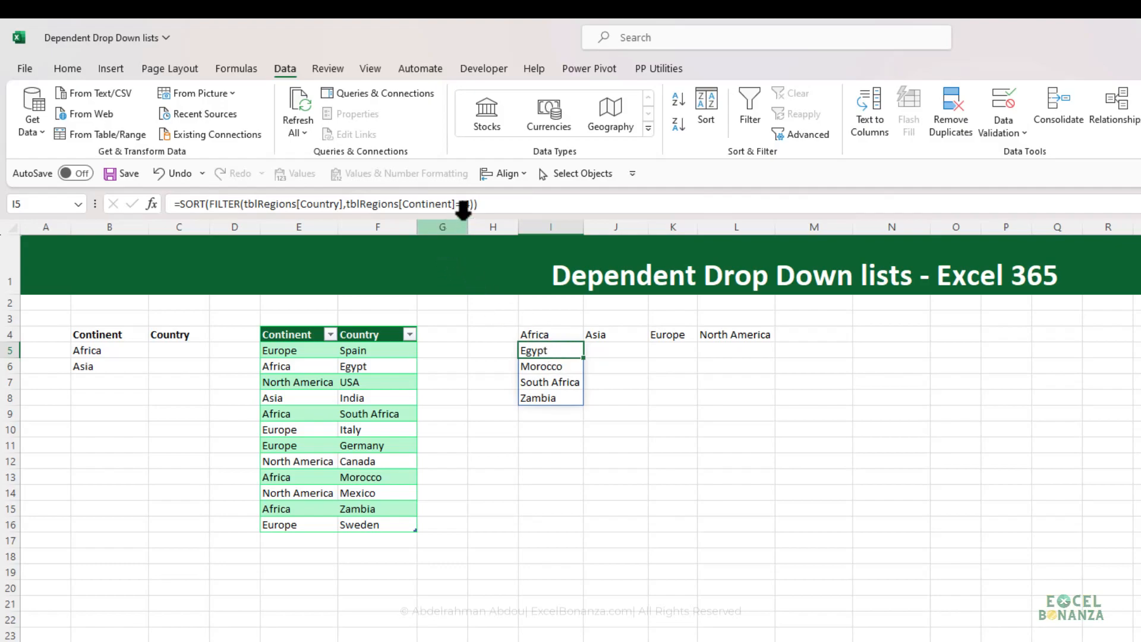
key(ctrl+c)
click(629, 350)
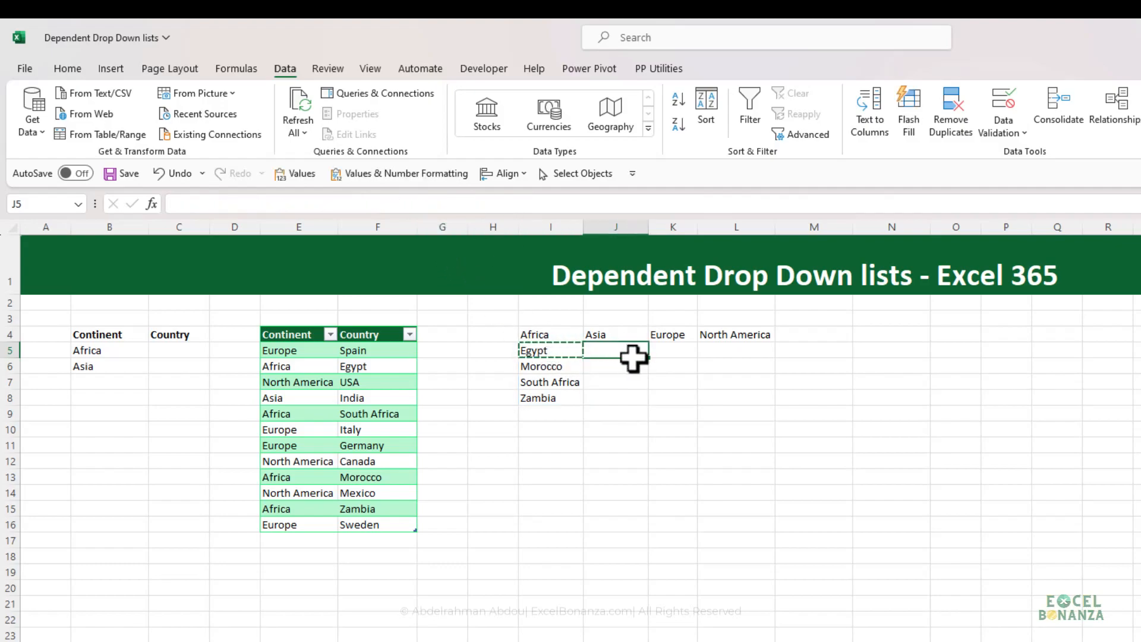
key(Return)
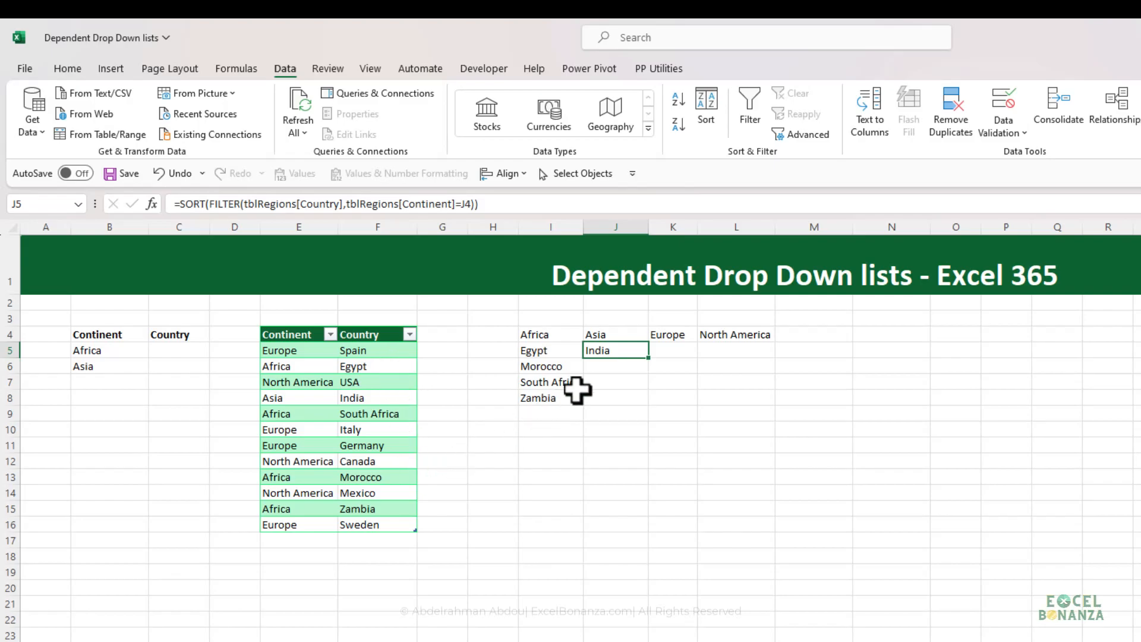
- Copy the sorted FILTER formula into K5 for Europe and L5 for North America
key(ctrl+c)
click(677, 352)
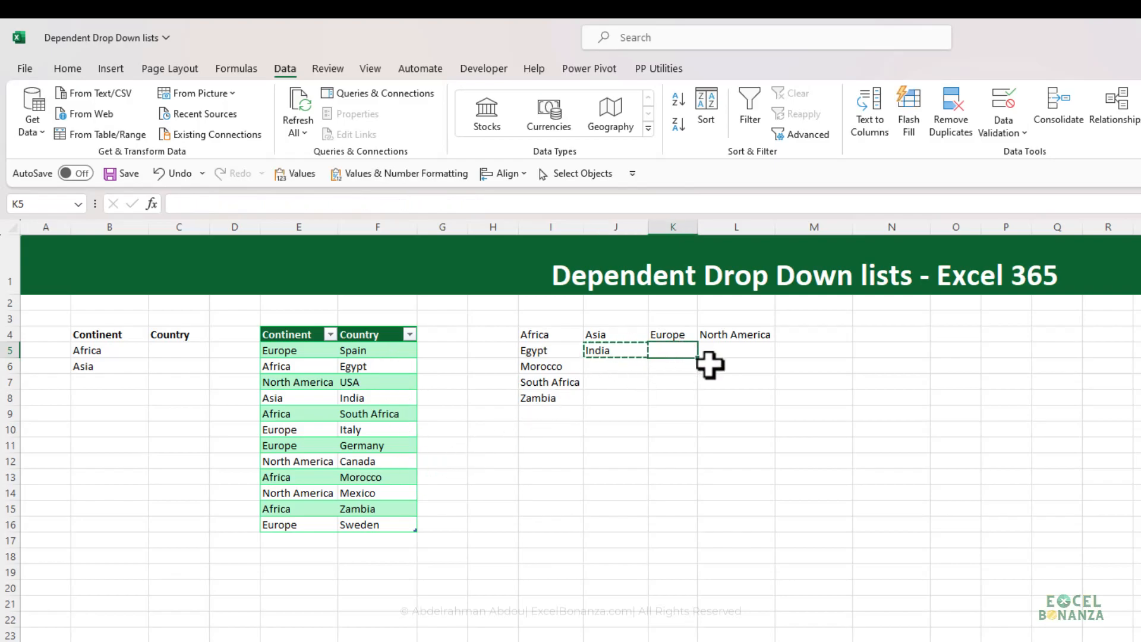
key(ctrl+v)
key(Escape)
key(ctrl+c)
click(740, 351)
key(ctrl+v)
key(Escape)
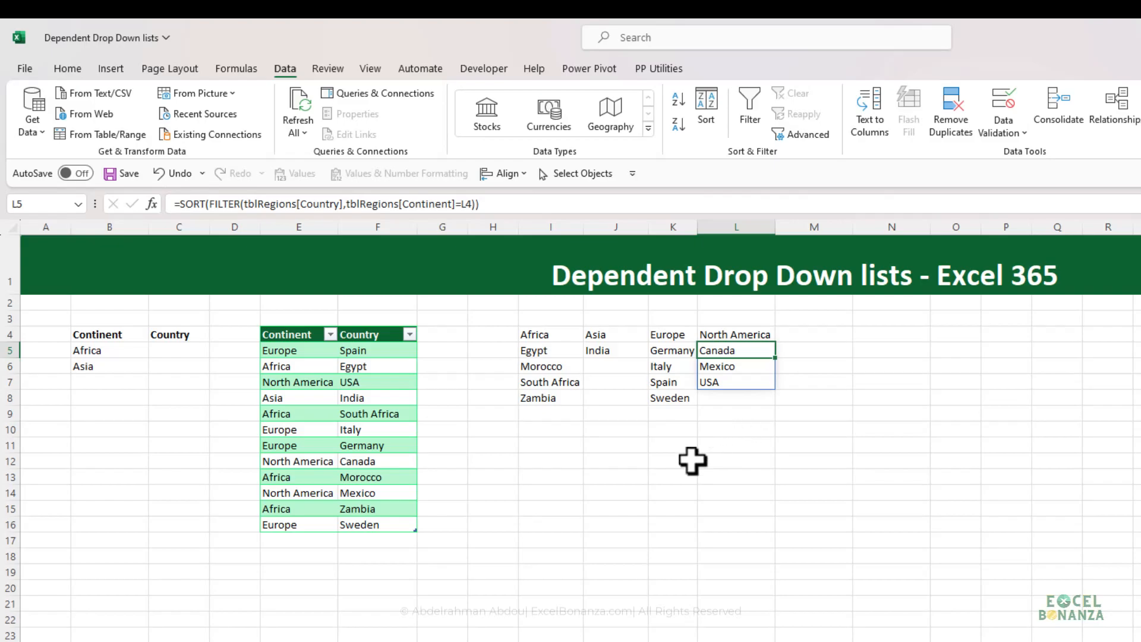
- Start an XLOOKUP formula in I16 with the column-locked continent cell $B5 as the lookup value
click(553, 525)
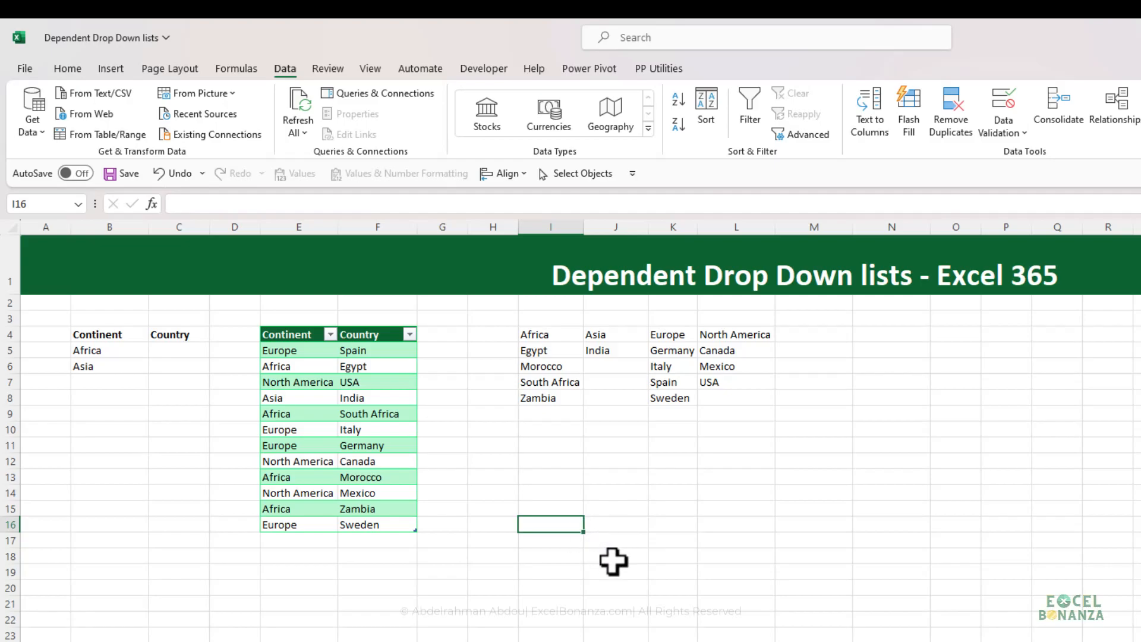
text(=xl)
key(Tab)
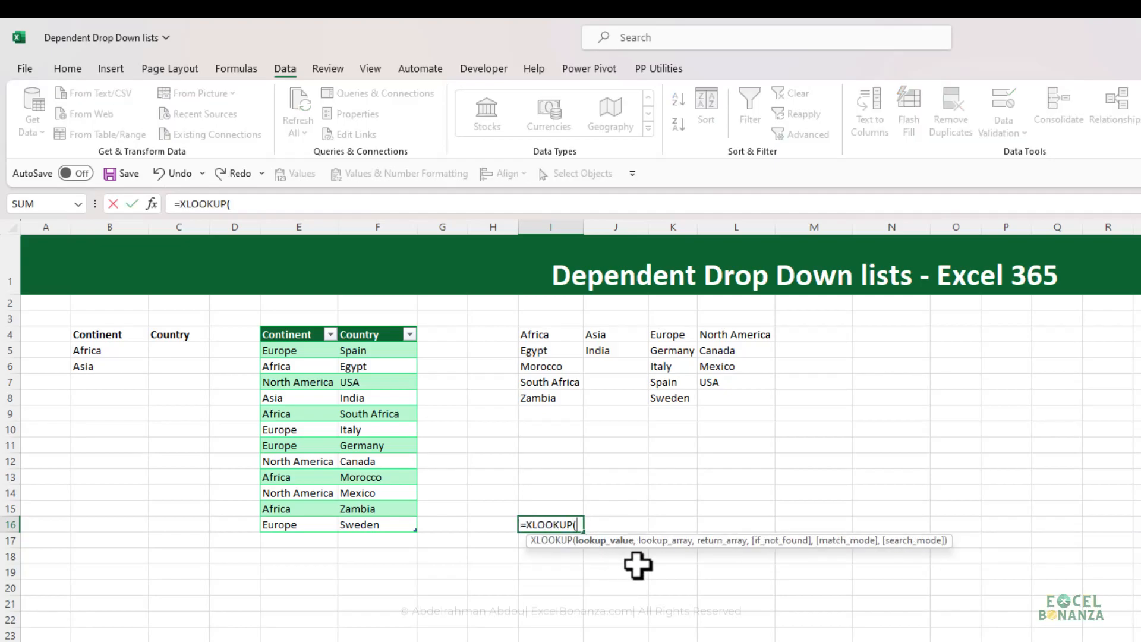
click(112, 350)
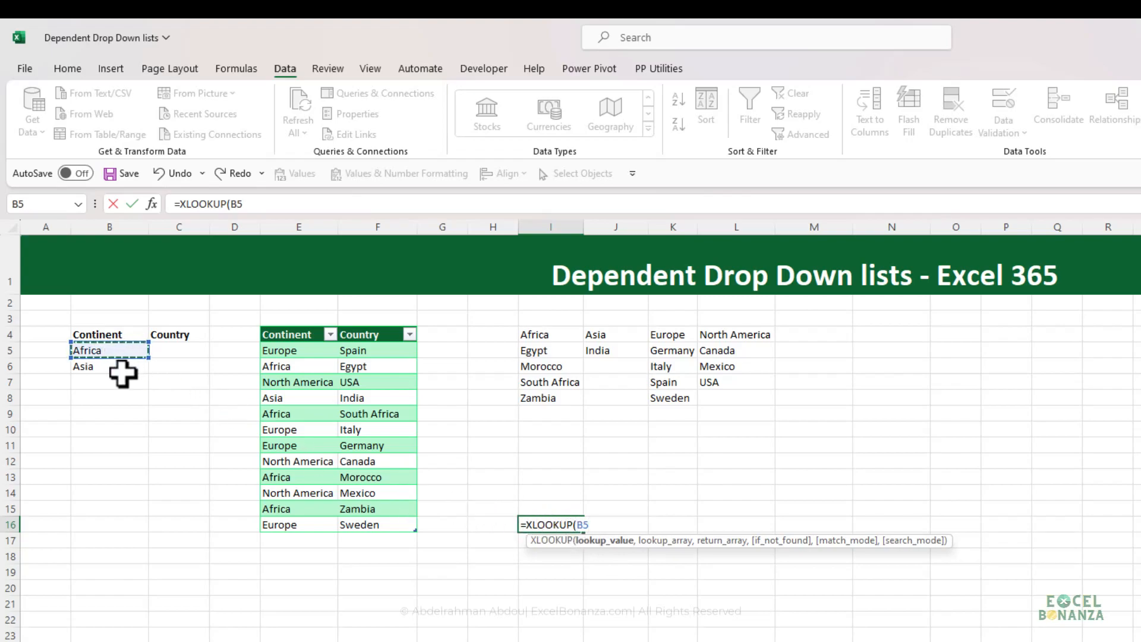
key(F4)
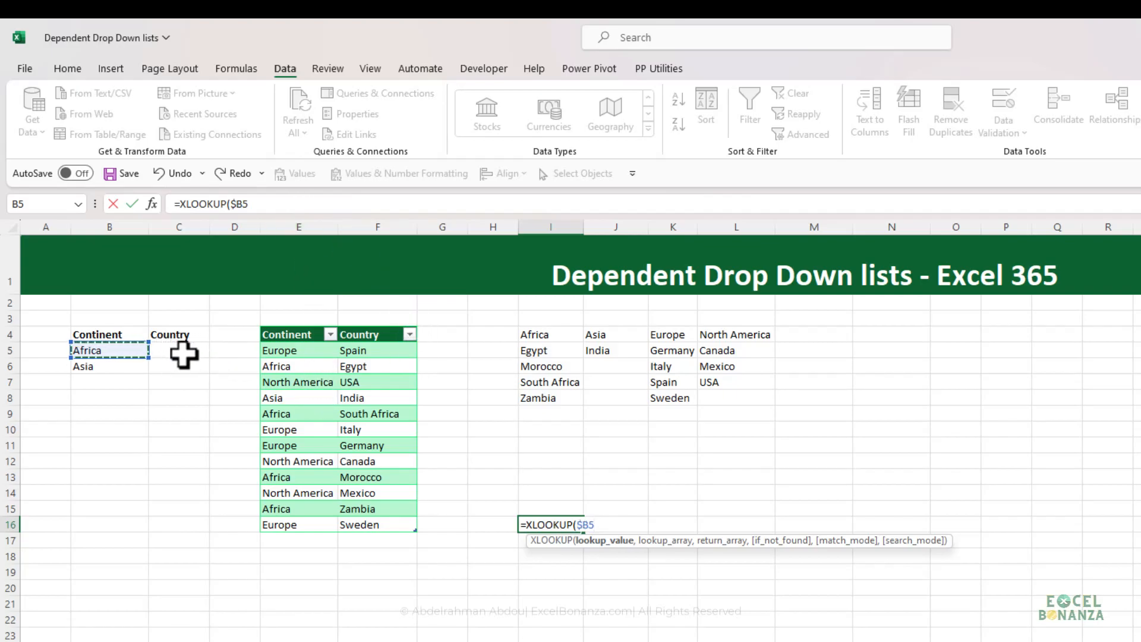
click(291, 204)
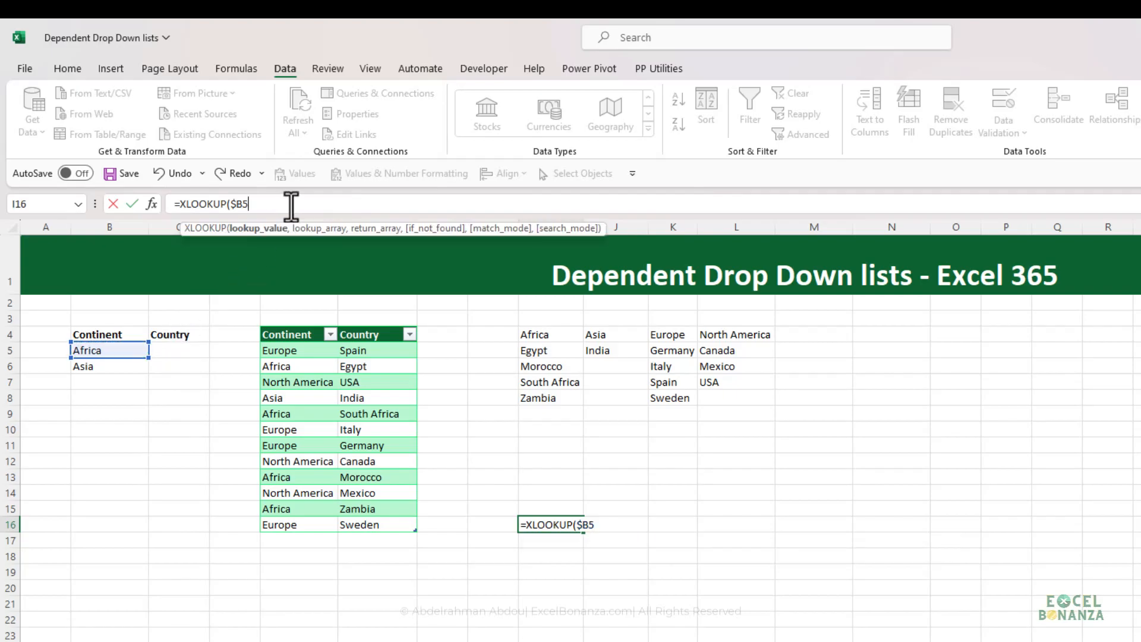
text(,)
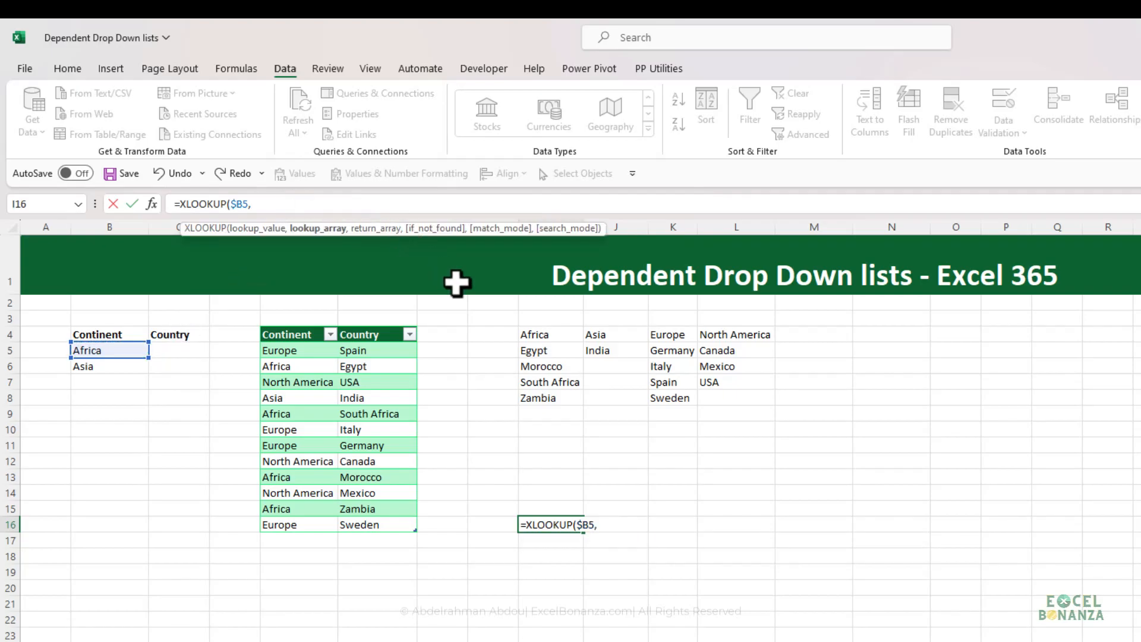
- Set the XLOOKUP's lookup array to the spilled continent headers as the absolute reference $I$4#
drag(531, 333, 739, 334)
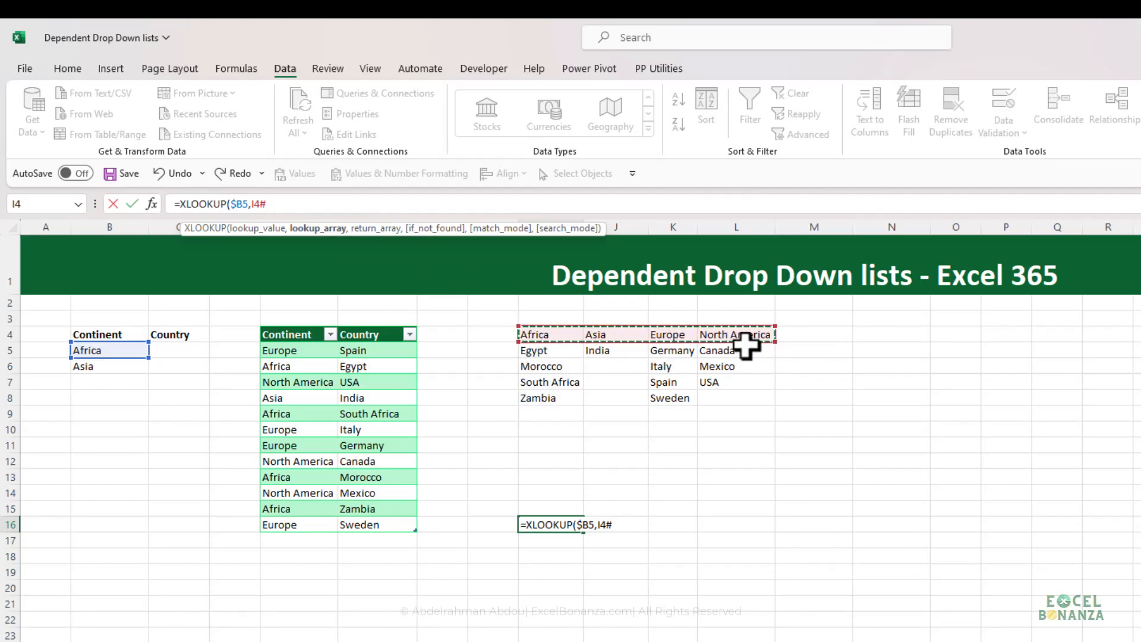
drag(265, 204, 254, 204)
double_click(258, 204)
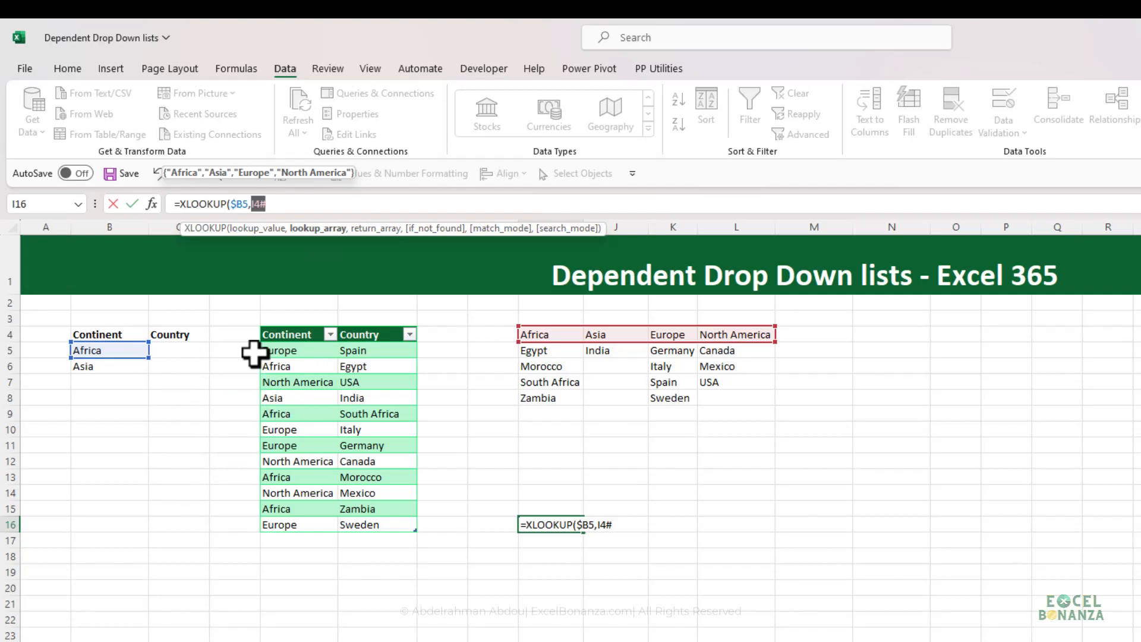
key(F4)
click(331, 204)
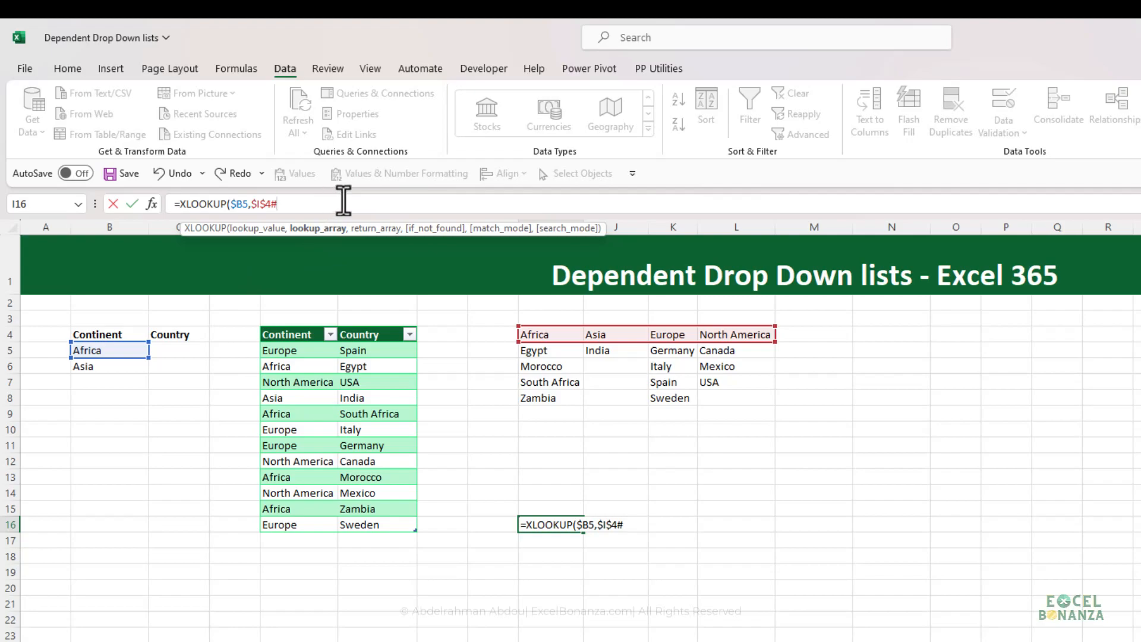
text(,)
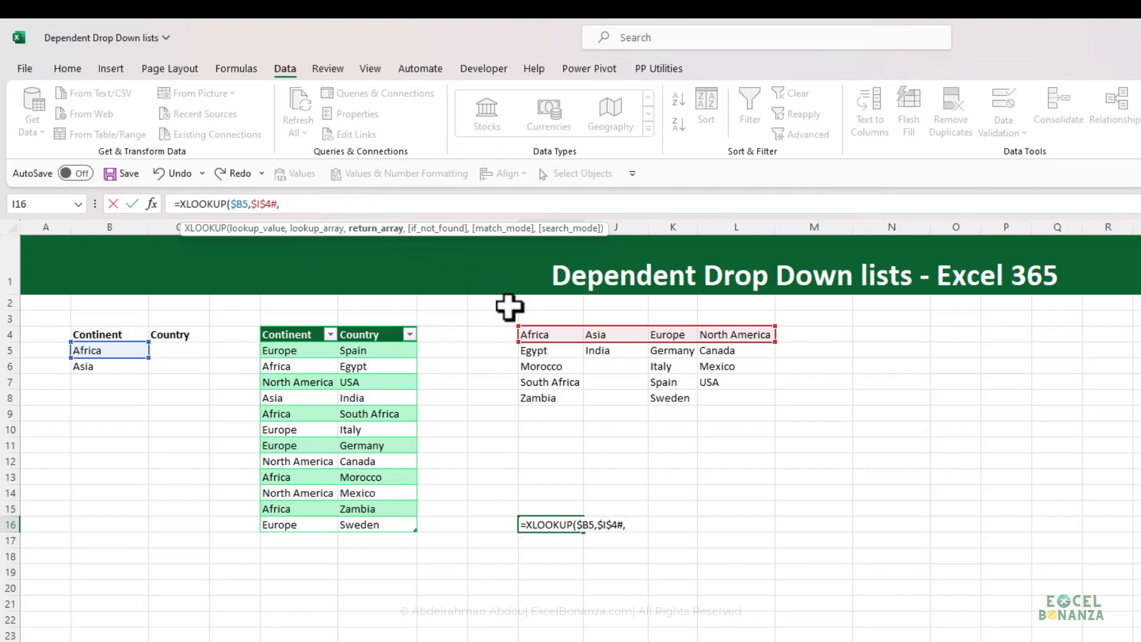
- Complete the I16 formula with $I$5:$L$5 as the return array, giving =XLOOKUP($B5,$I$4#,$I$5:$L$5)
drag(529, 348, 730, 350)
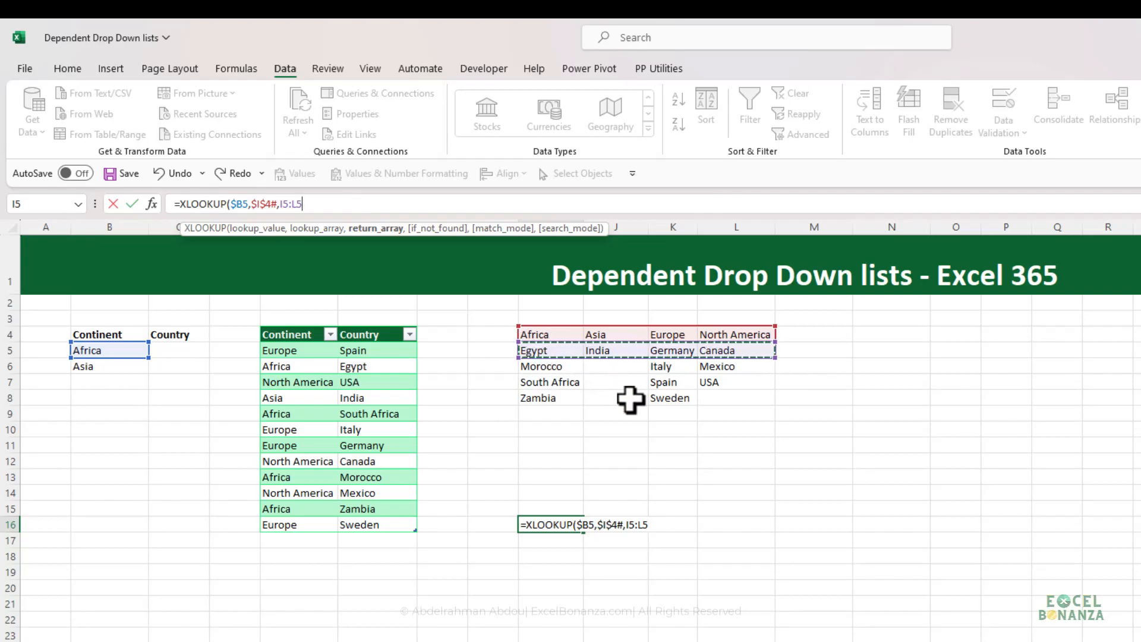
key(F4)
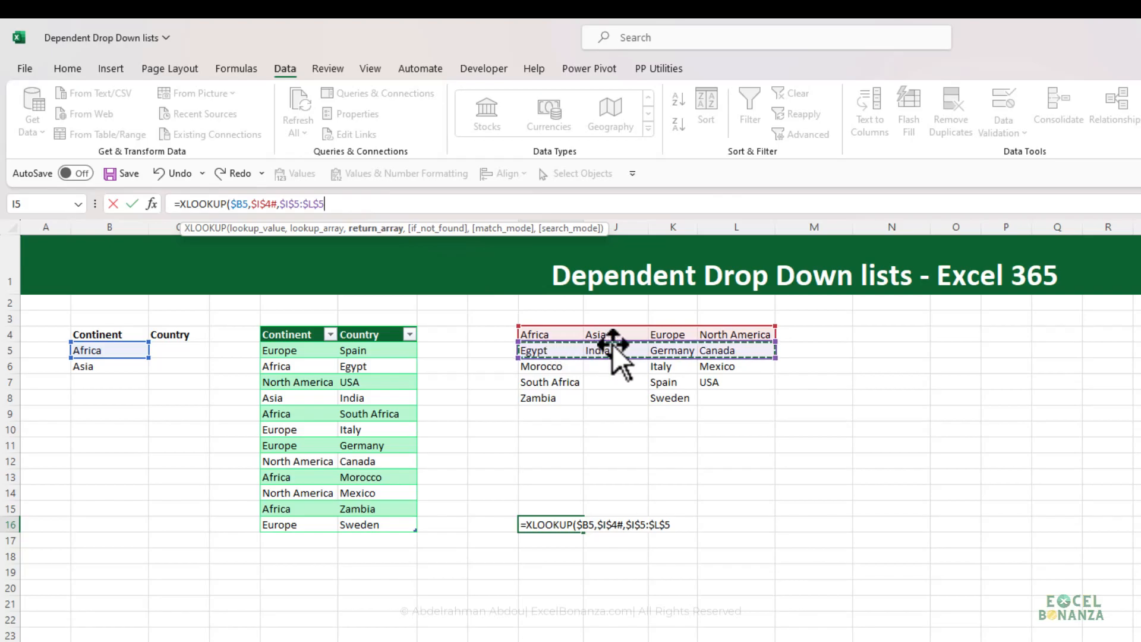
click(341, 202)
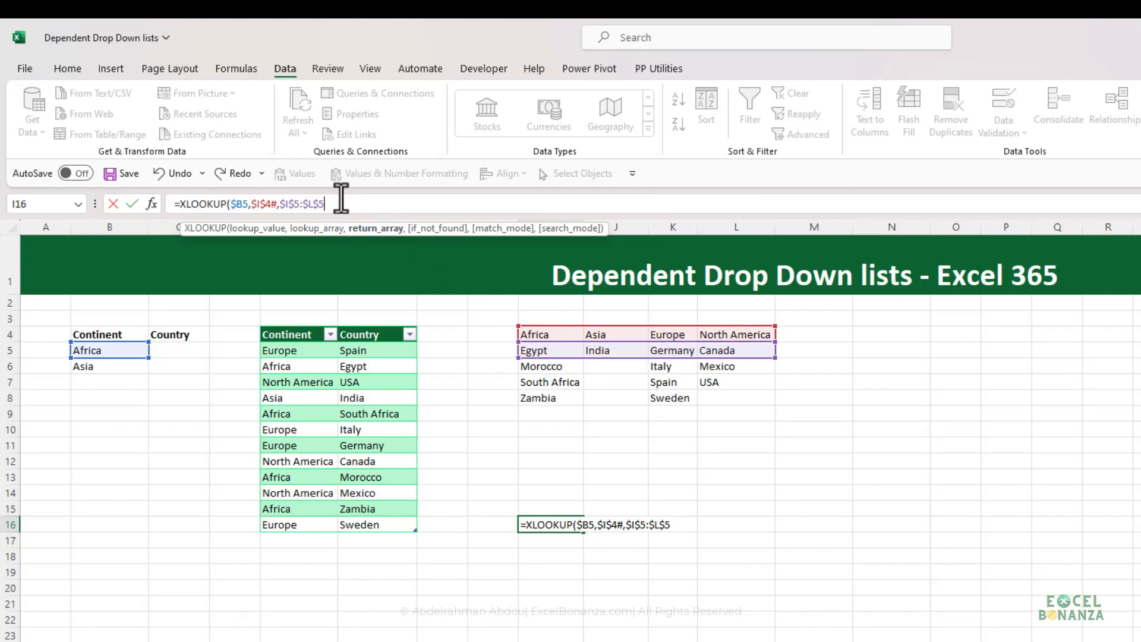
text())
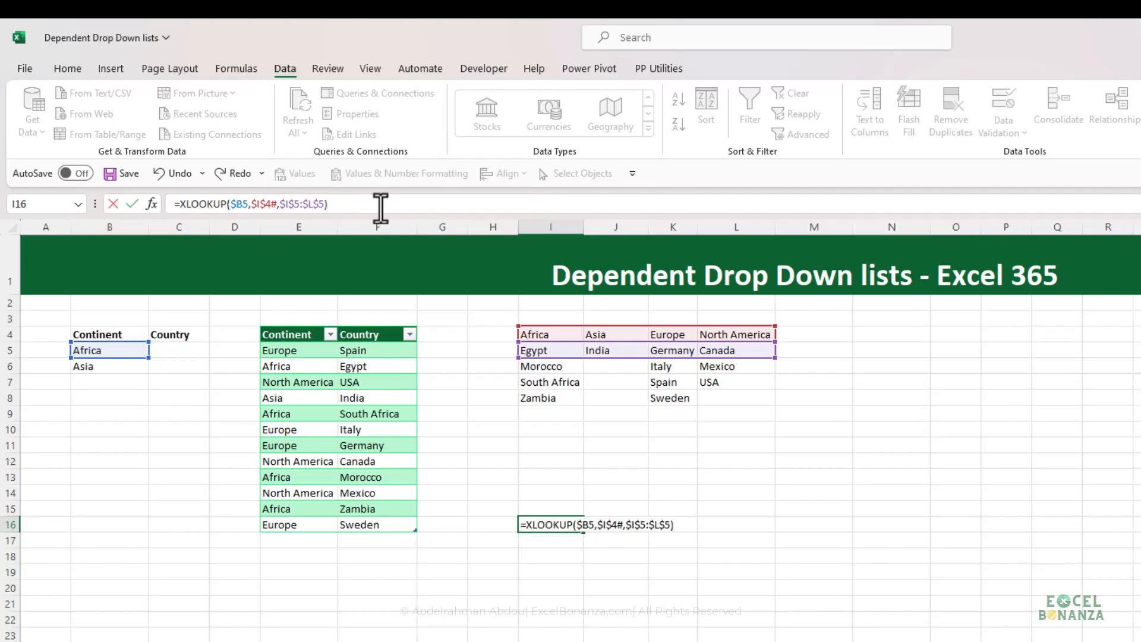
key(ctrl+Return)
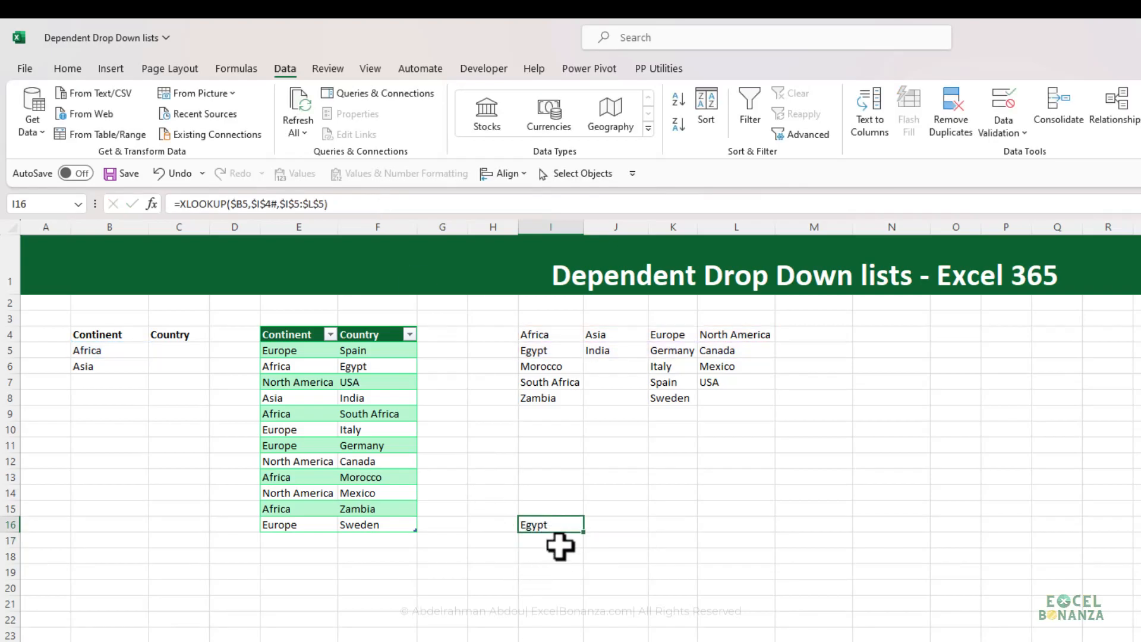
- Test the lookup in I16 by choosing Asia, Europe and finally Africa in B5
click(98, 347)
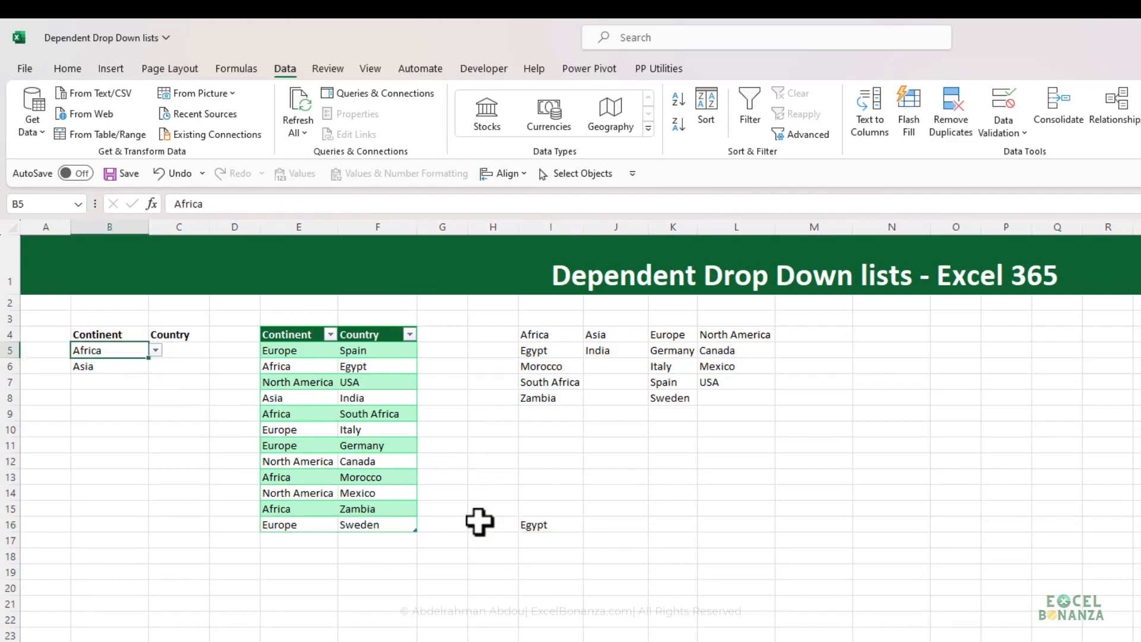
click(525, 524)
click(132, 350)
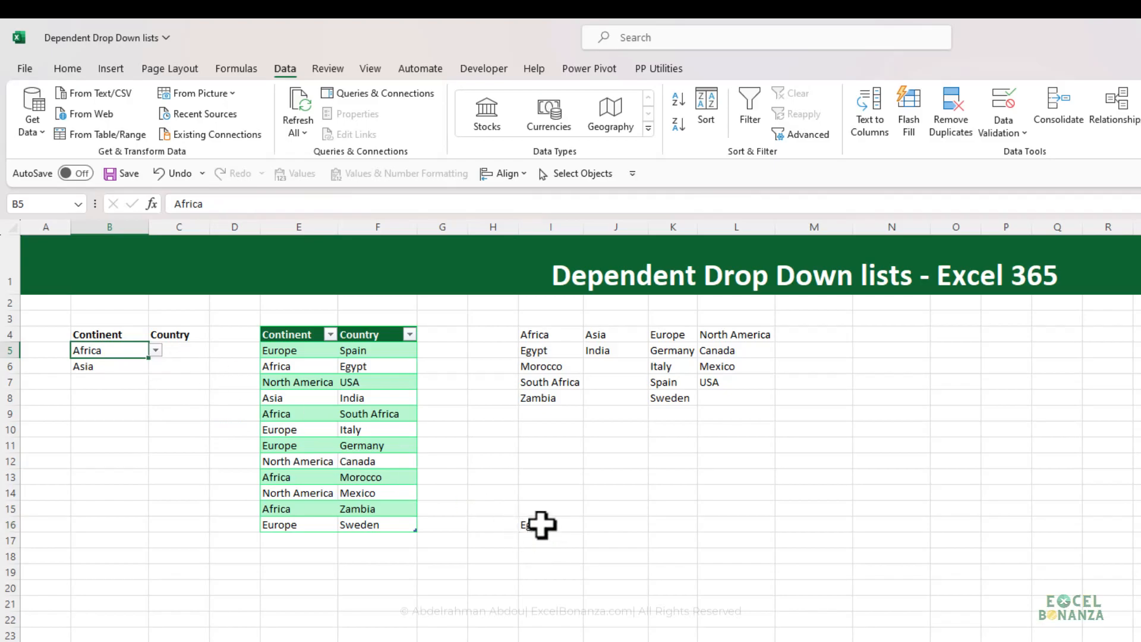
click(155, 351)
click(125, 379)
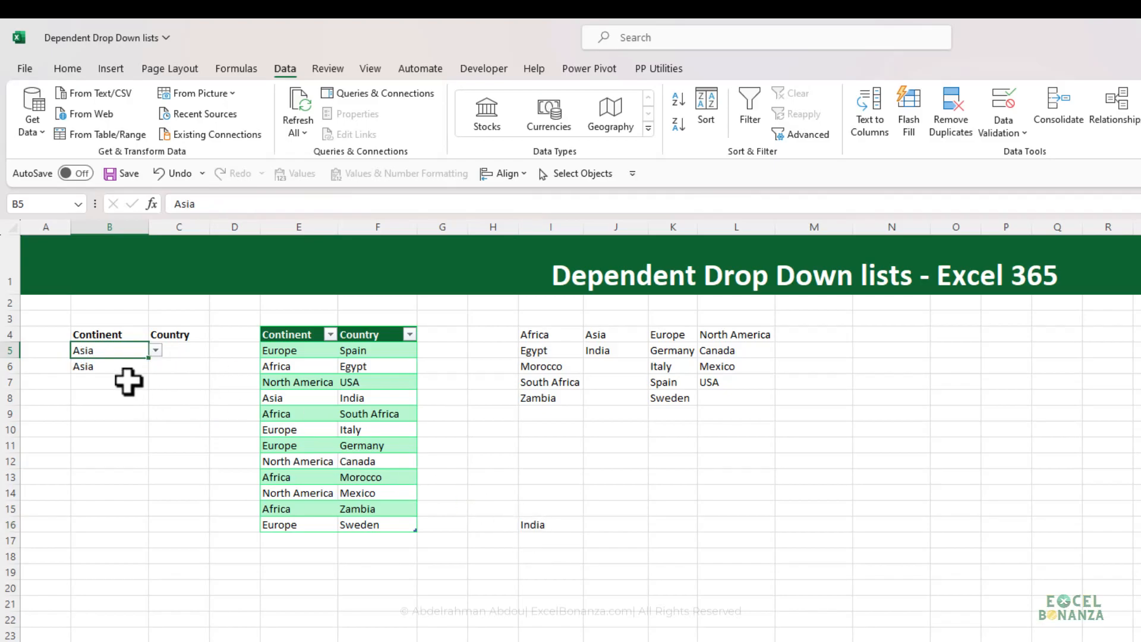
click(155, 350)
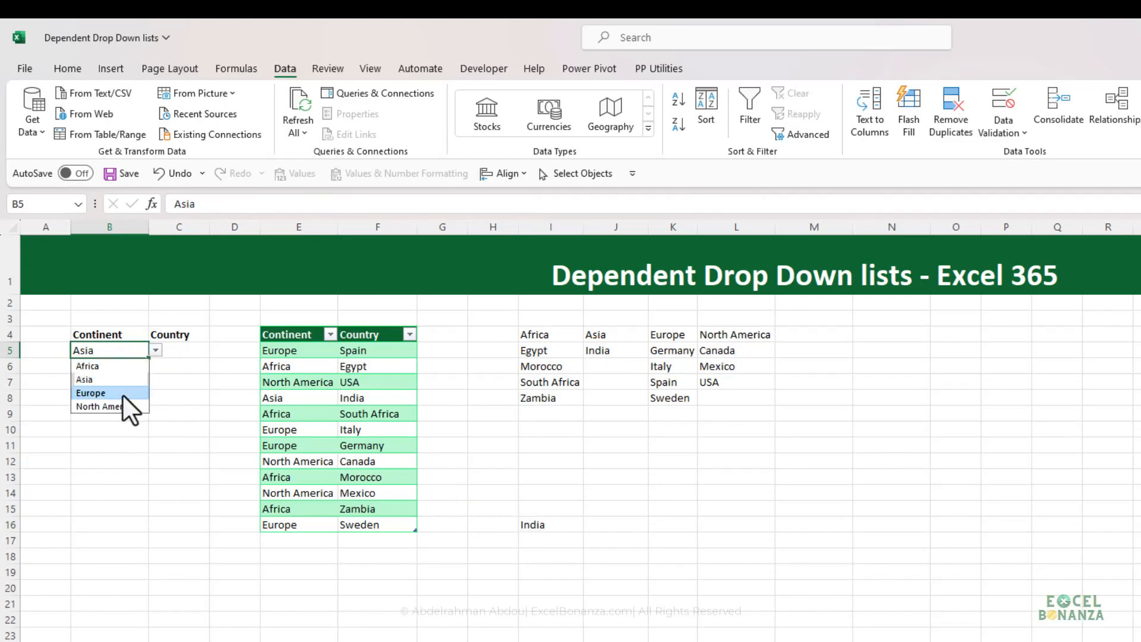
click(122, 393)
click(155, 350)
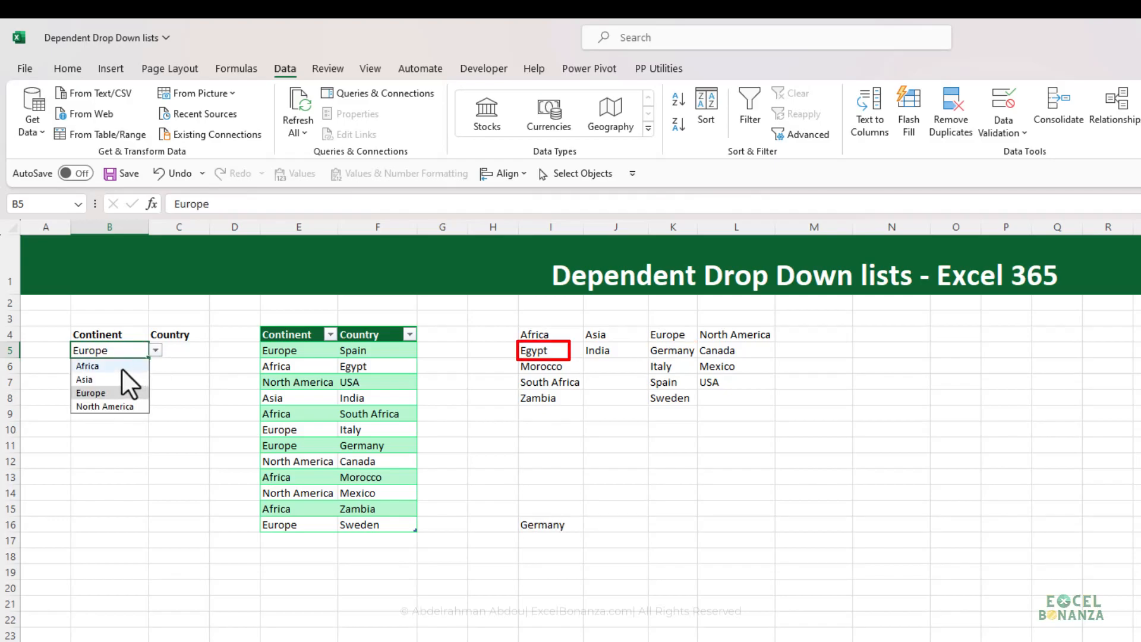
click(123, 368)
- Append the spill operator to the I16 formula, making it =XLOOKUP($B5,$I$4#,$I$5:$L$5)#, to return the continent's full country list
click(532, 532)
click(358, 204)
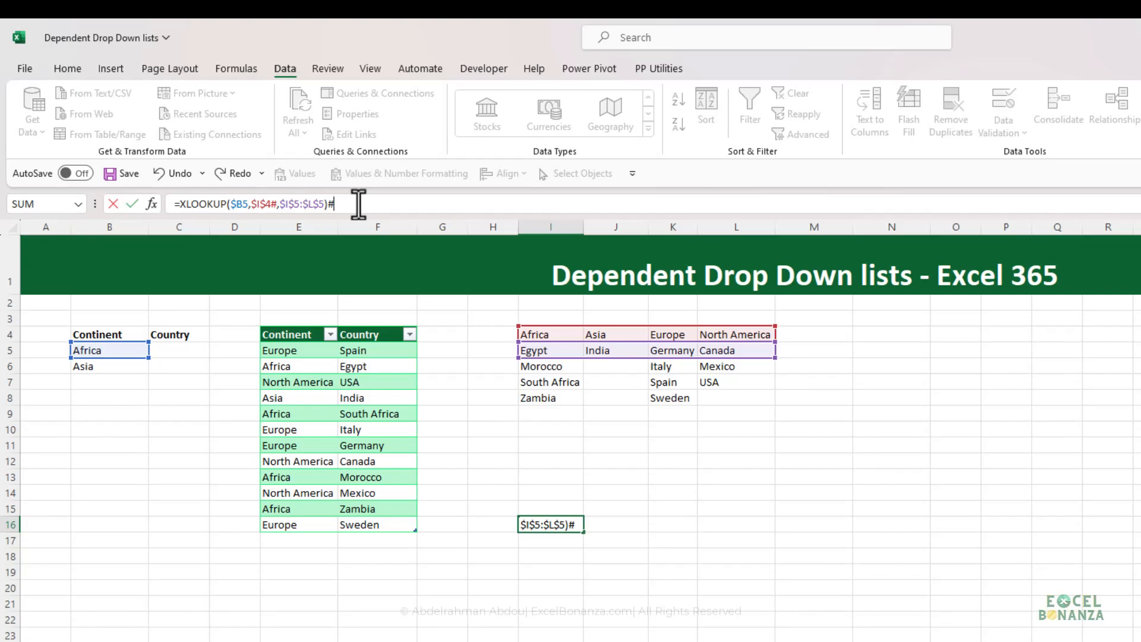
key(Return)
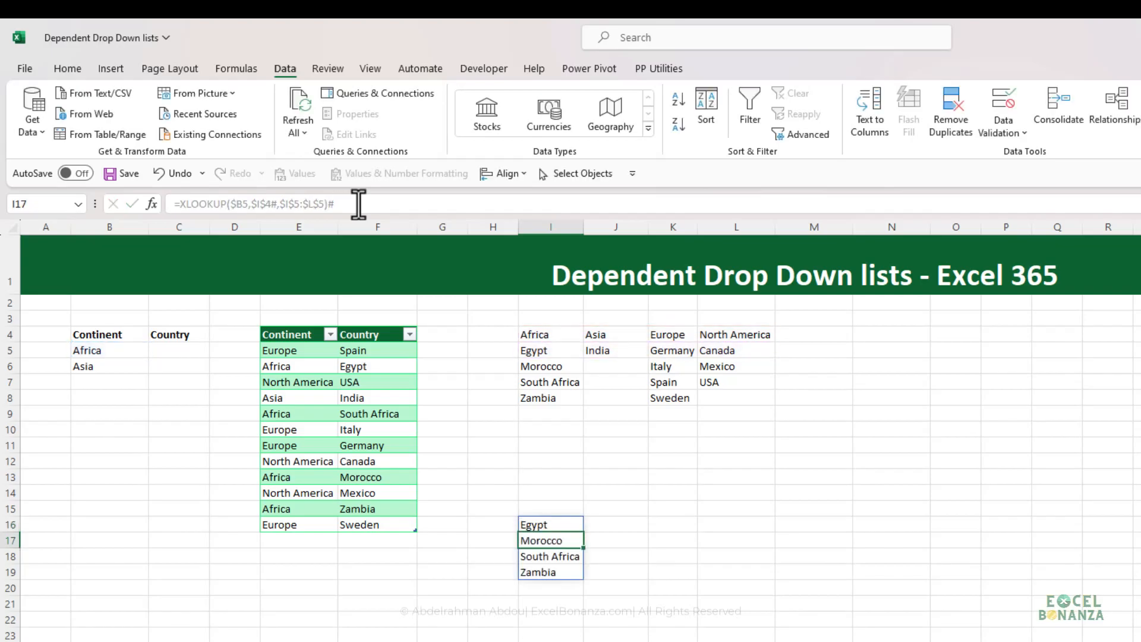
click(544, 525)
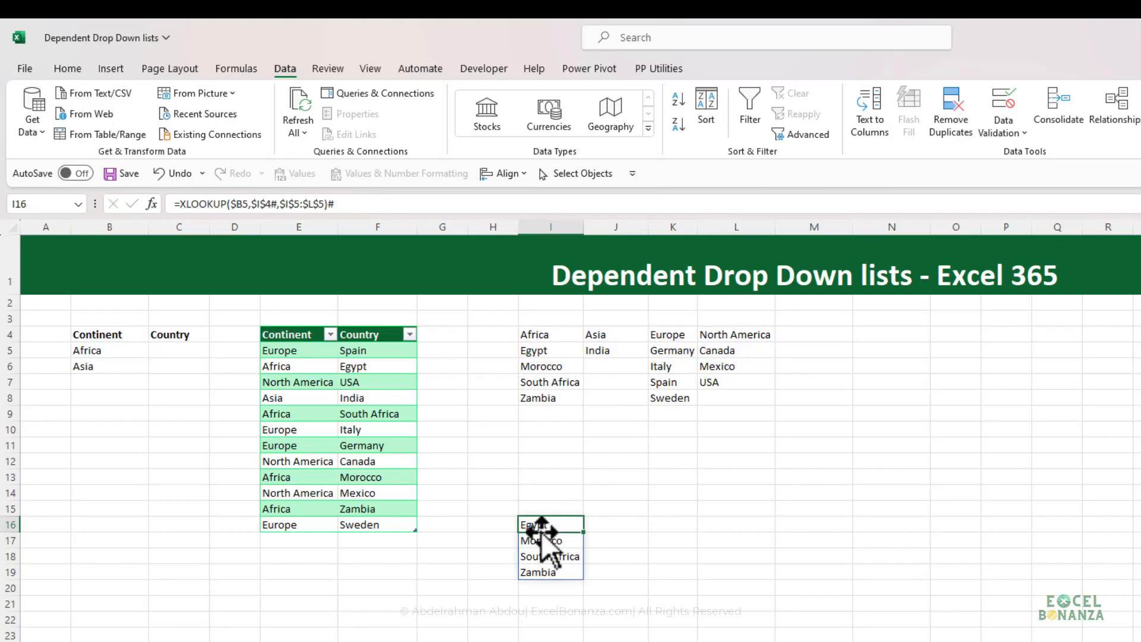
- Add South America as a new continent entry in E17, directly below the regions table
click(295, 539)
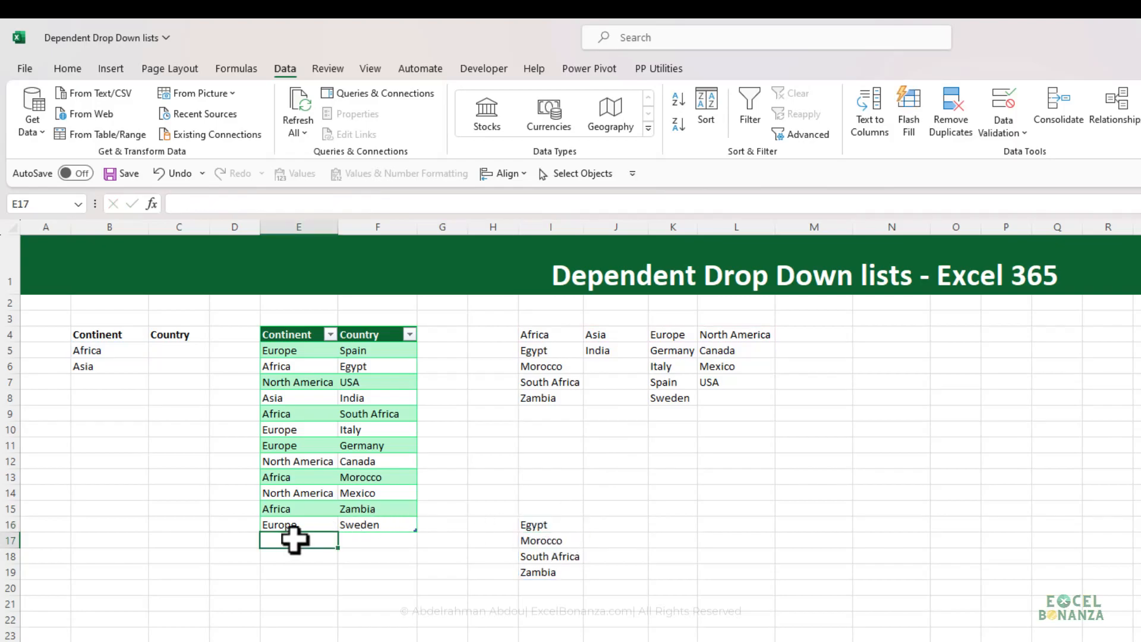
text(Sout)
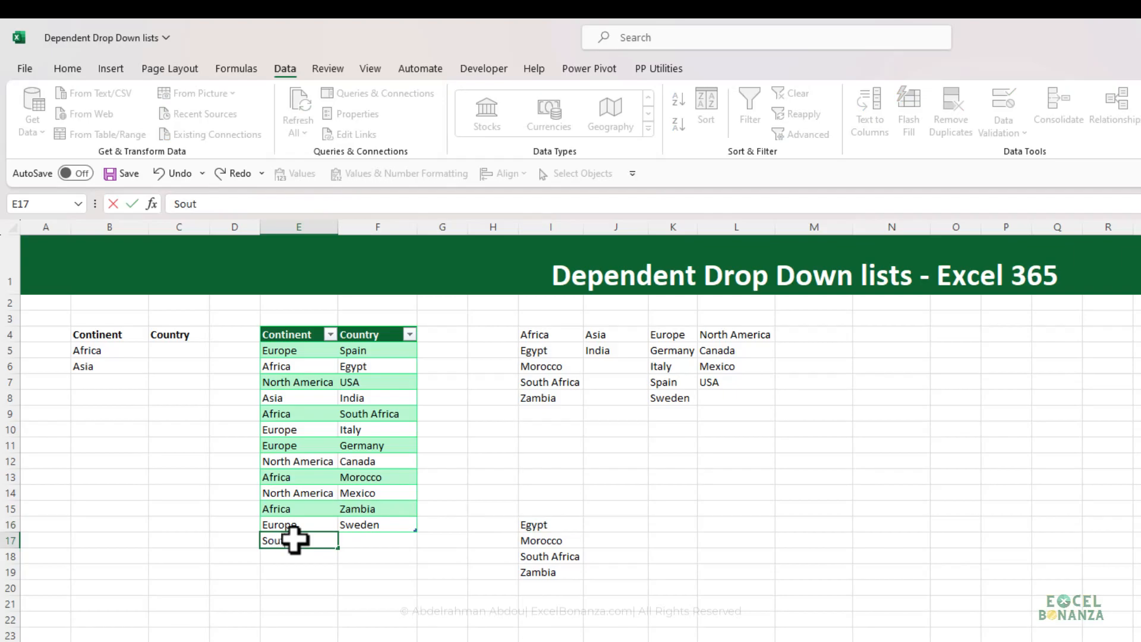
text(h America)
key(Return)
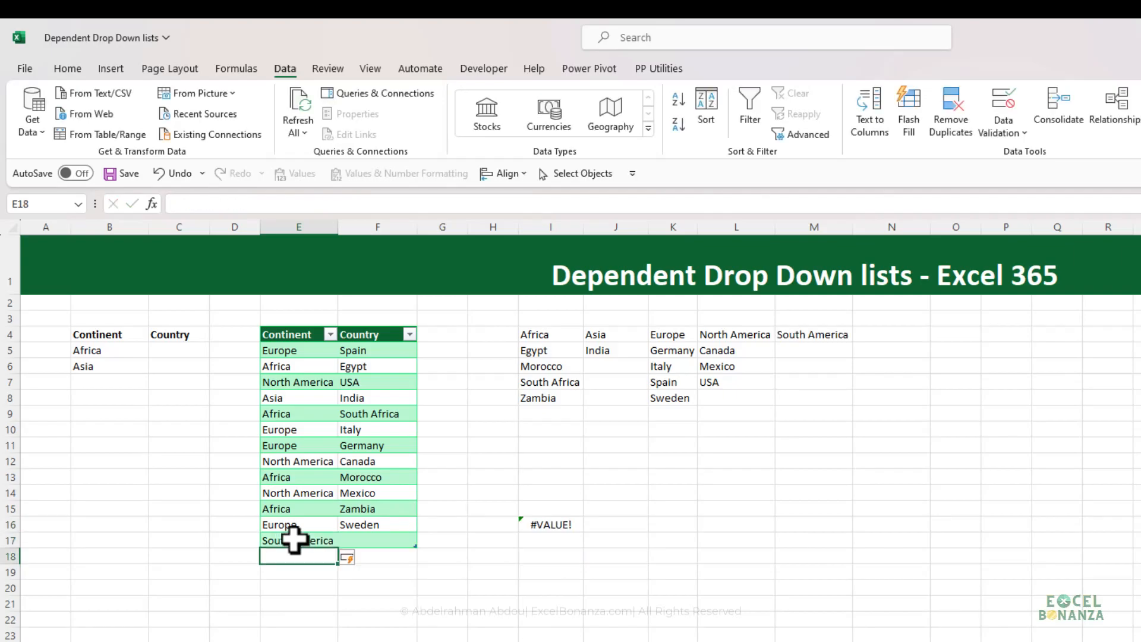
- Enter Brazil as the country for the South America row in F17
click(361, 539)
text(Br)
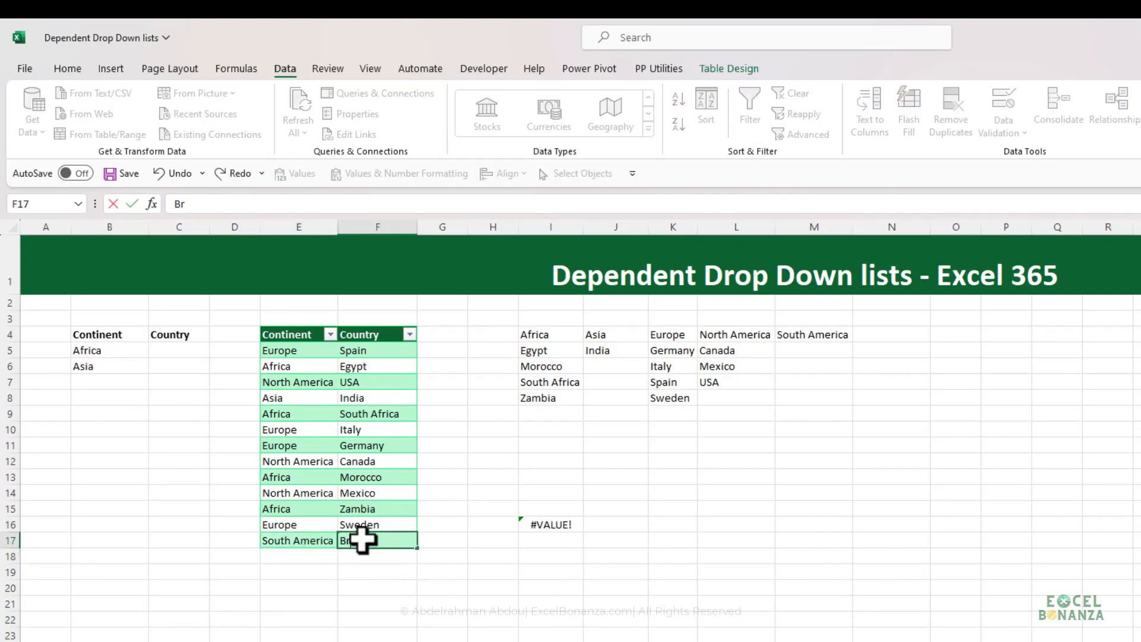
key(Return)
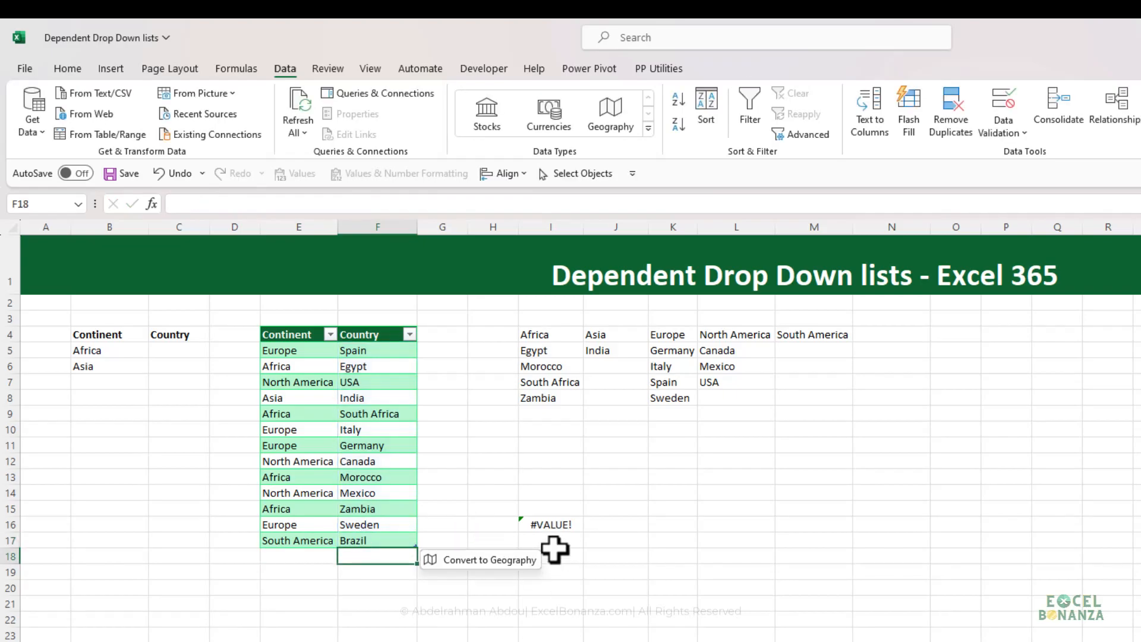
- Review the ranges in the I16 lookup and copy the L5 country-list formula into M5 under South America
click(553, 522)
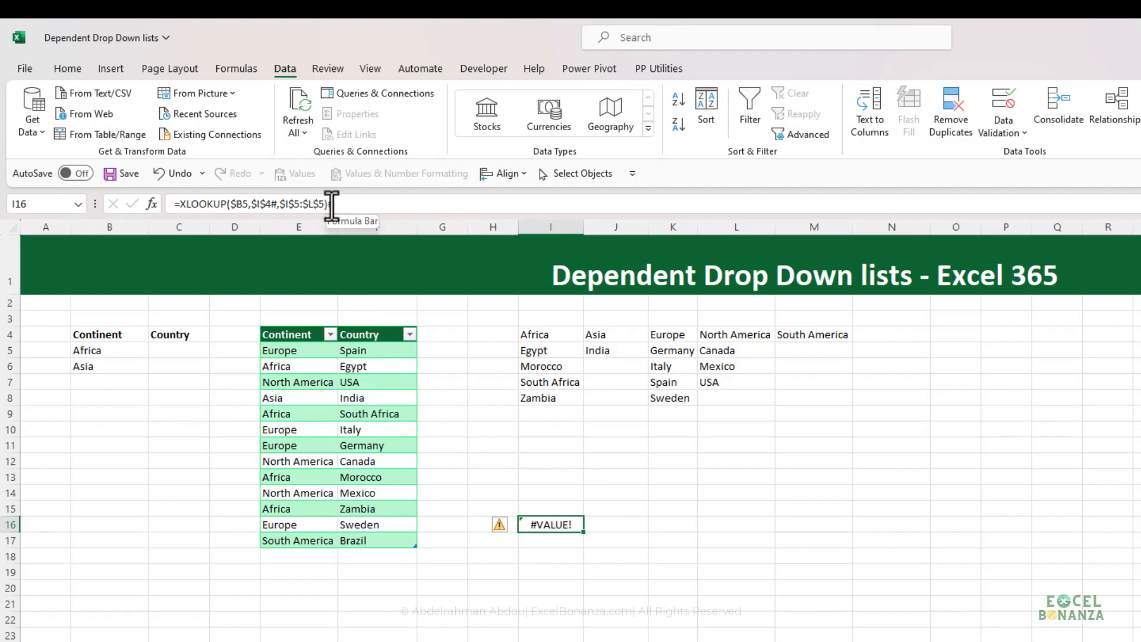
click(306, 204)
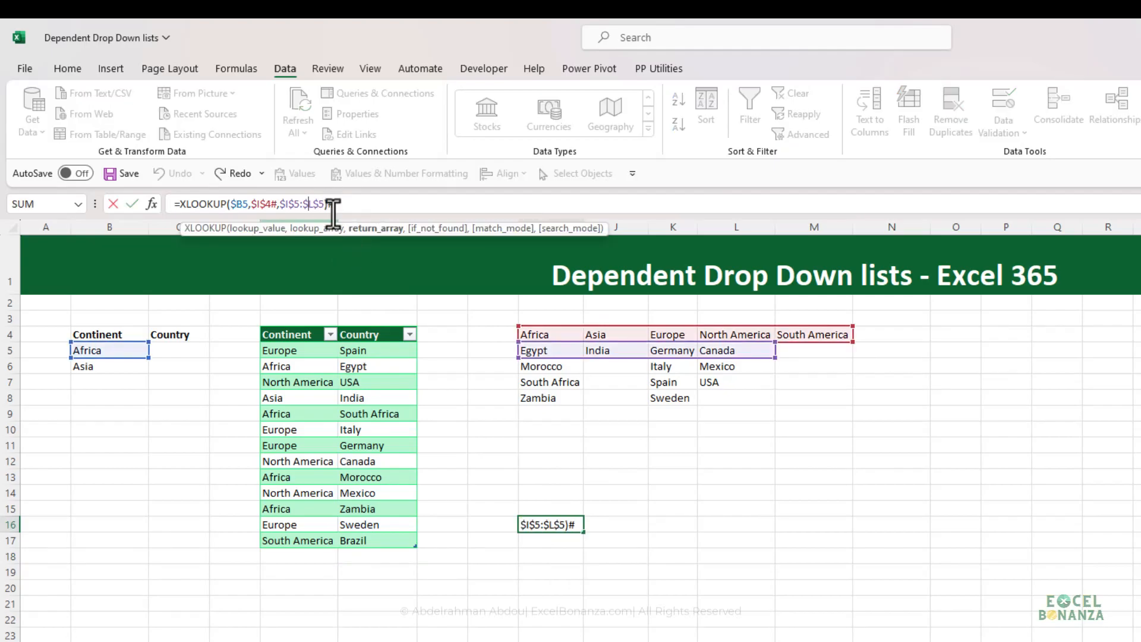
click(277, 204)
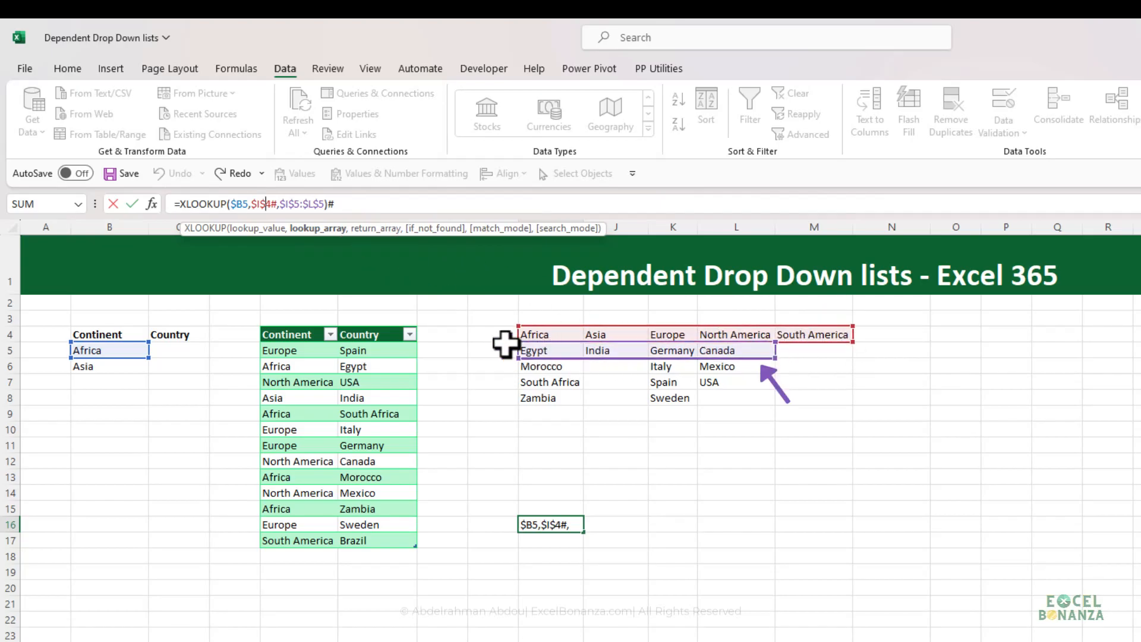
click(315, 204)
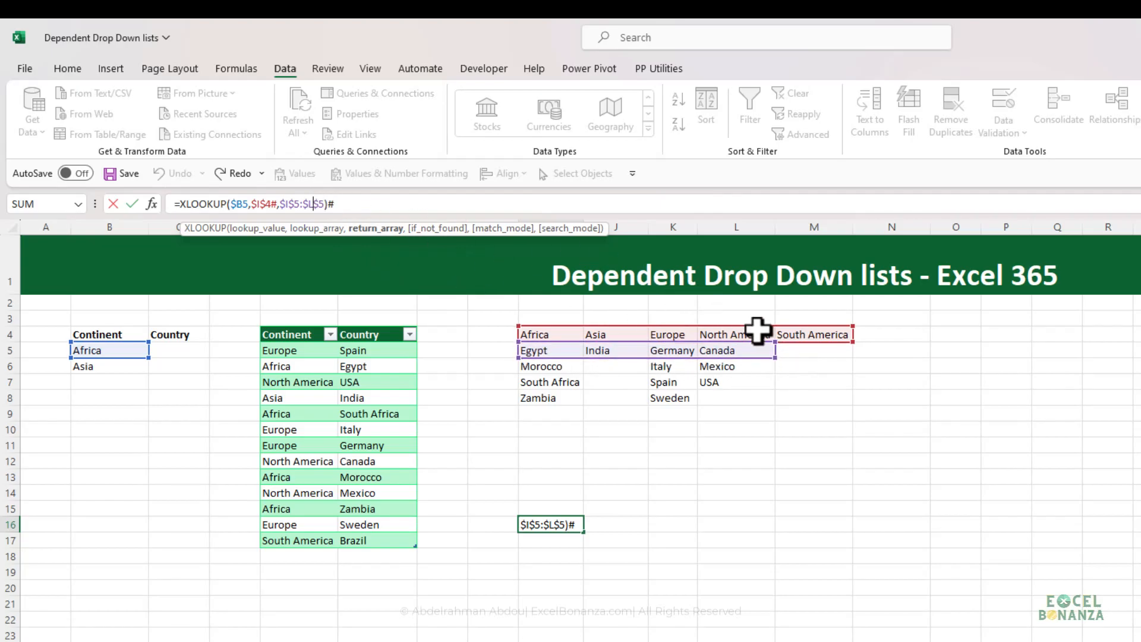
click(767, 352)
click(815, 349)
text(=SORT(FILTER(tblRegions[Country],tblRegions[Continent]=M4)))
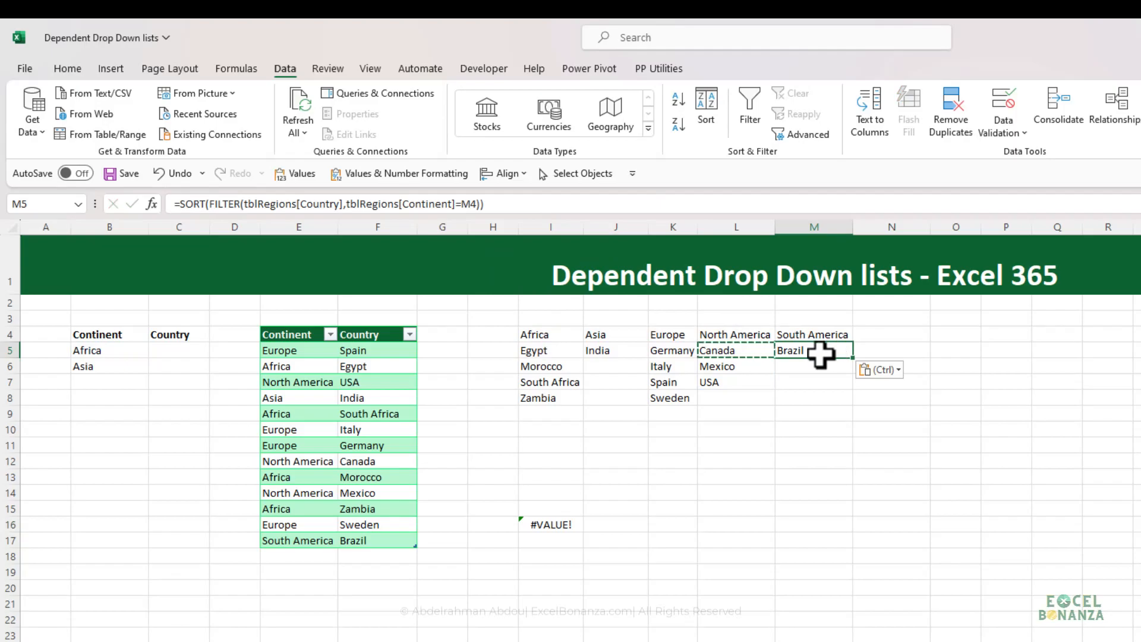
- Extend the return array in the I16 lookup to $I$5:$M$5 so it includes the South America column
click(550, 524)
click(814, 351)
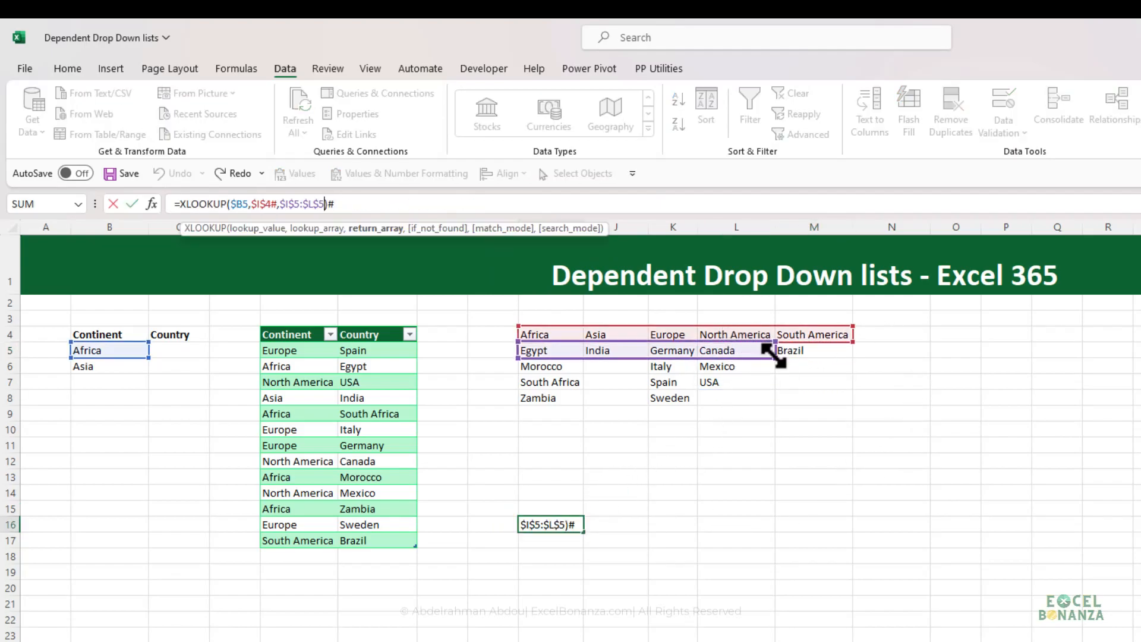
drag(773, 355, 831, 356)
key(ctrl+Return)
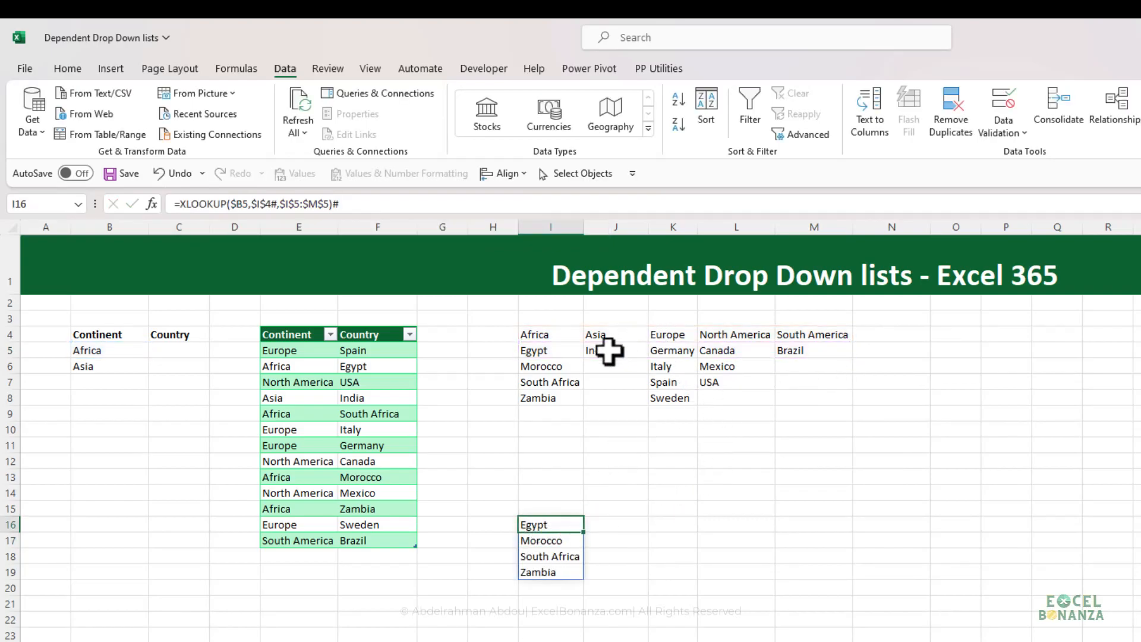
- Replace the return array in the I16 XLOOKUP with an OFFSET function
click(350, 204)
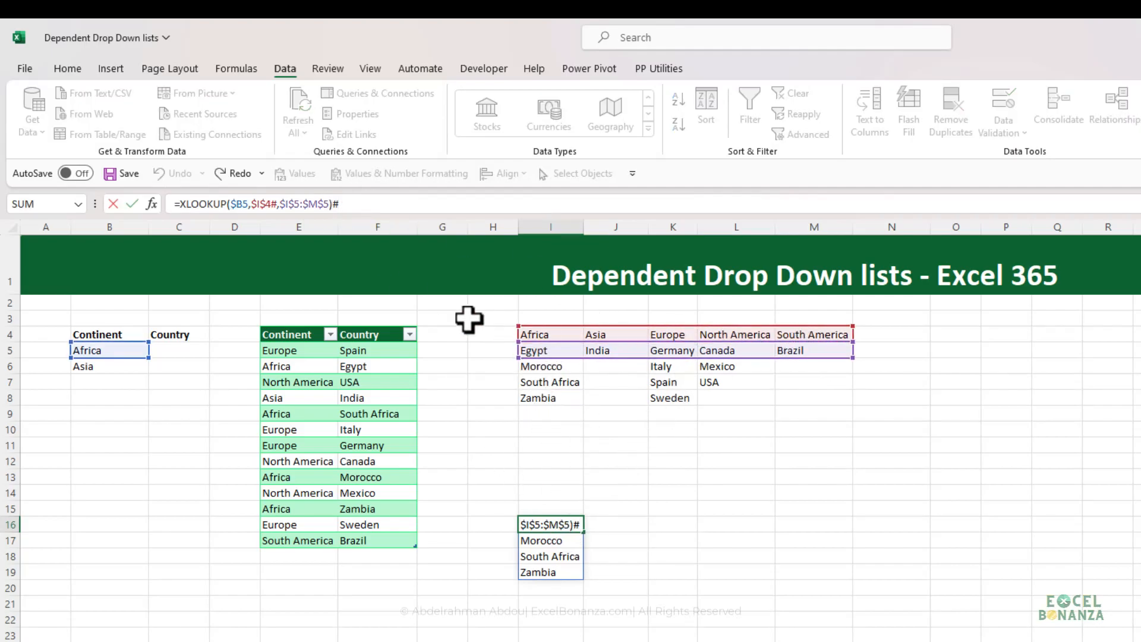
drag(319, 204, 280, 204)
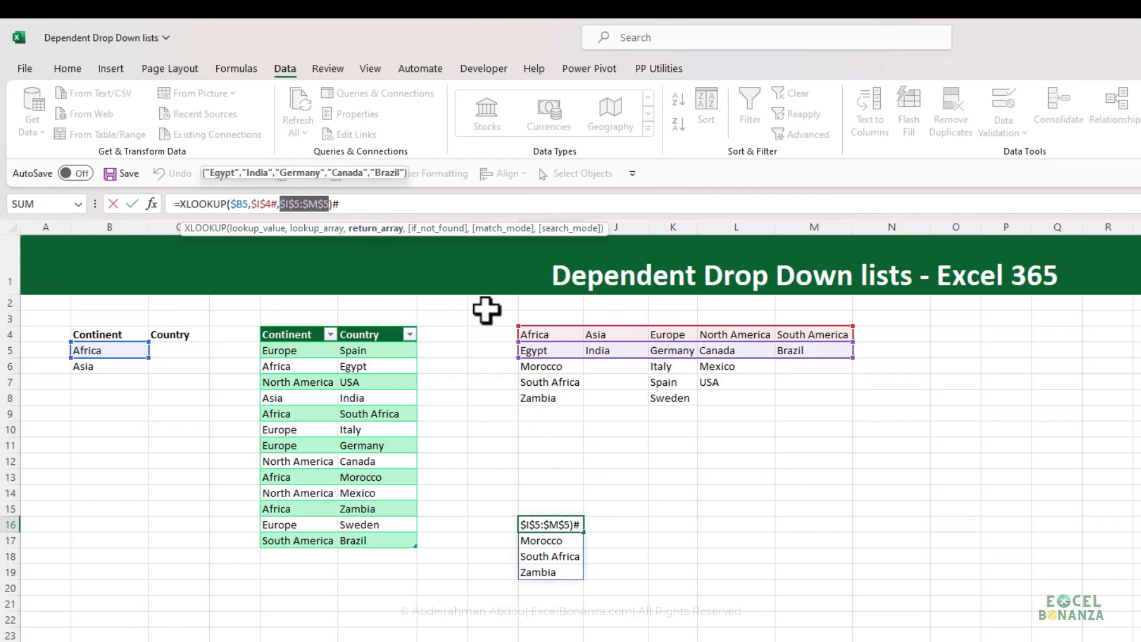
text(offs)
key(Tab)
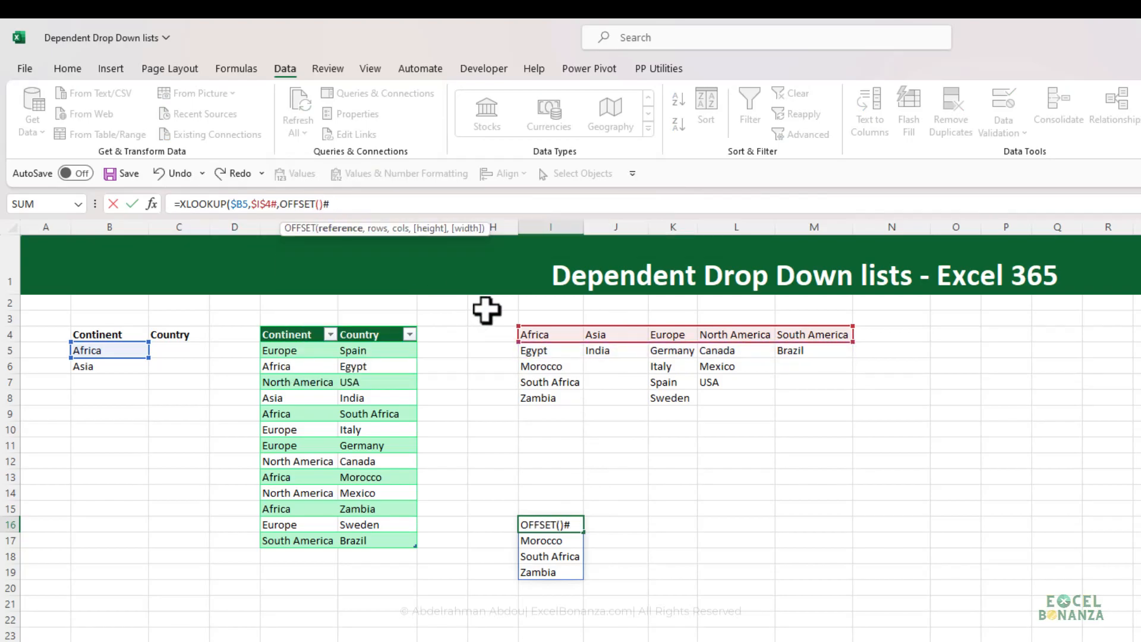
- Fill in the OFFSET arguments with $I$4#, 1 row and 0 columns, making I16 =XLOOKUP($B5,$I$4#,OFFSET($I$4#,1,0))#
drag(250, 203, 278, 204)
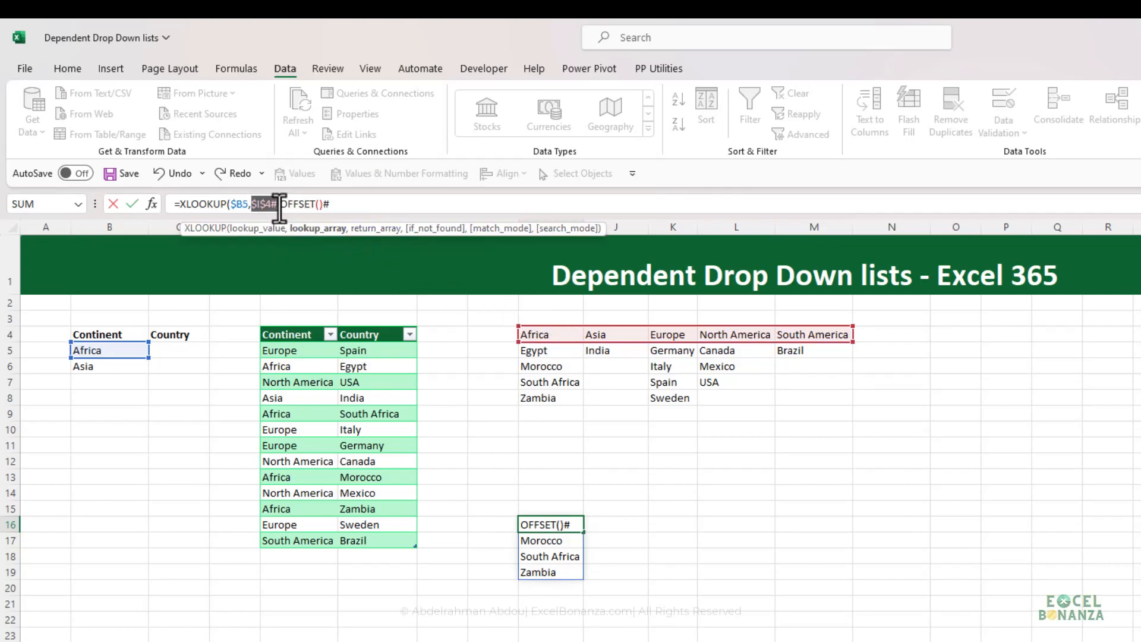
click(318, 204)
text($I$4#,)
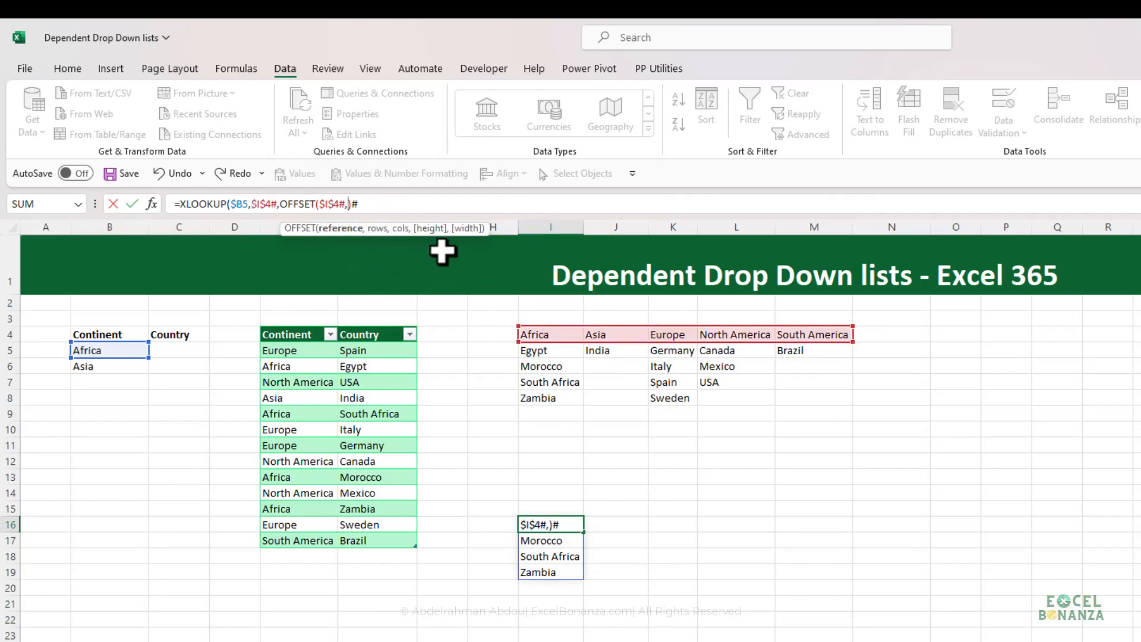
text(1)
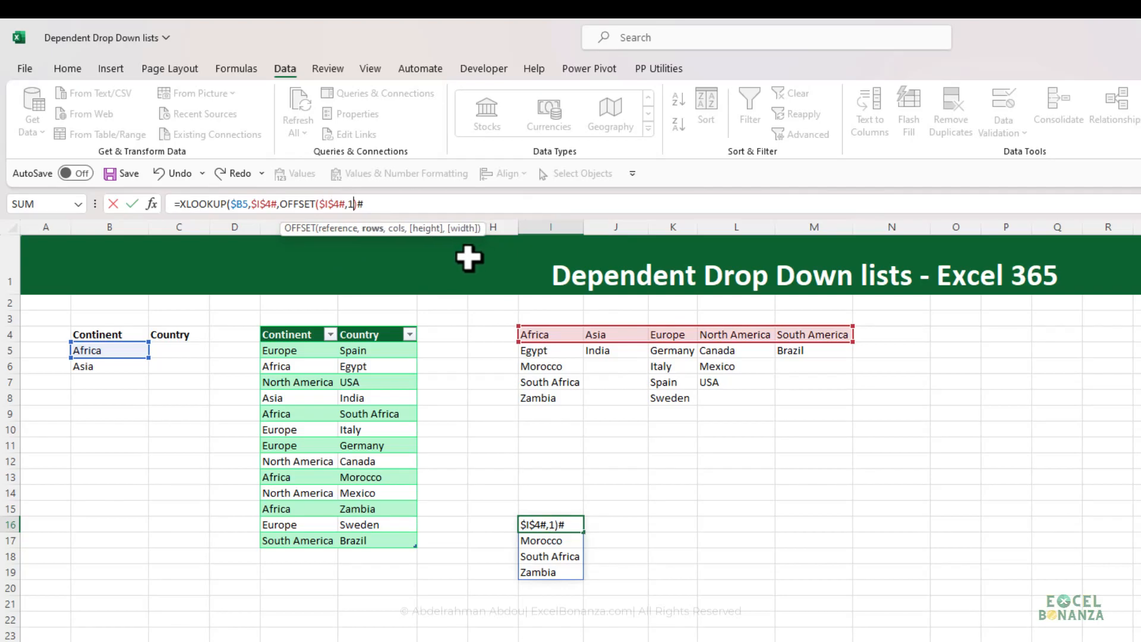
text(,0)
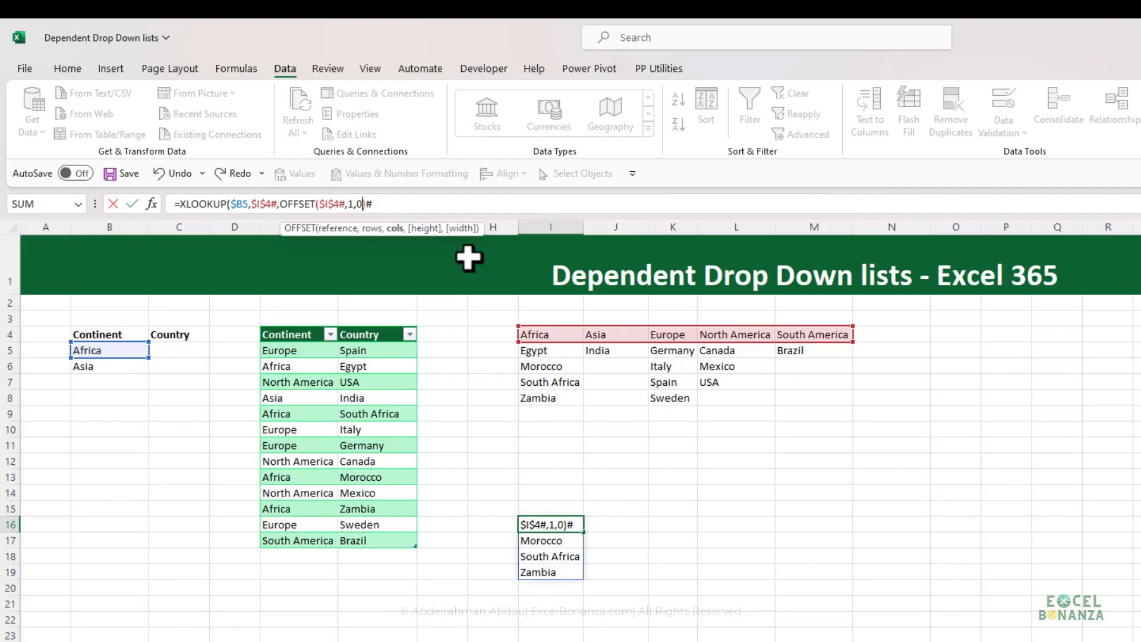
text())
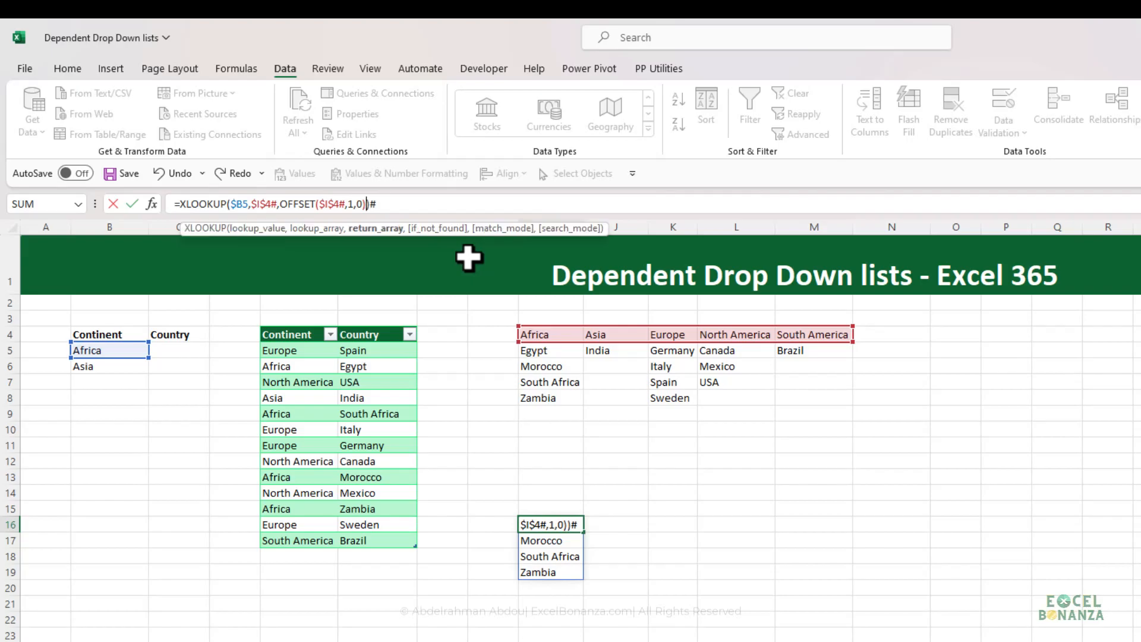
key(Return)
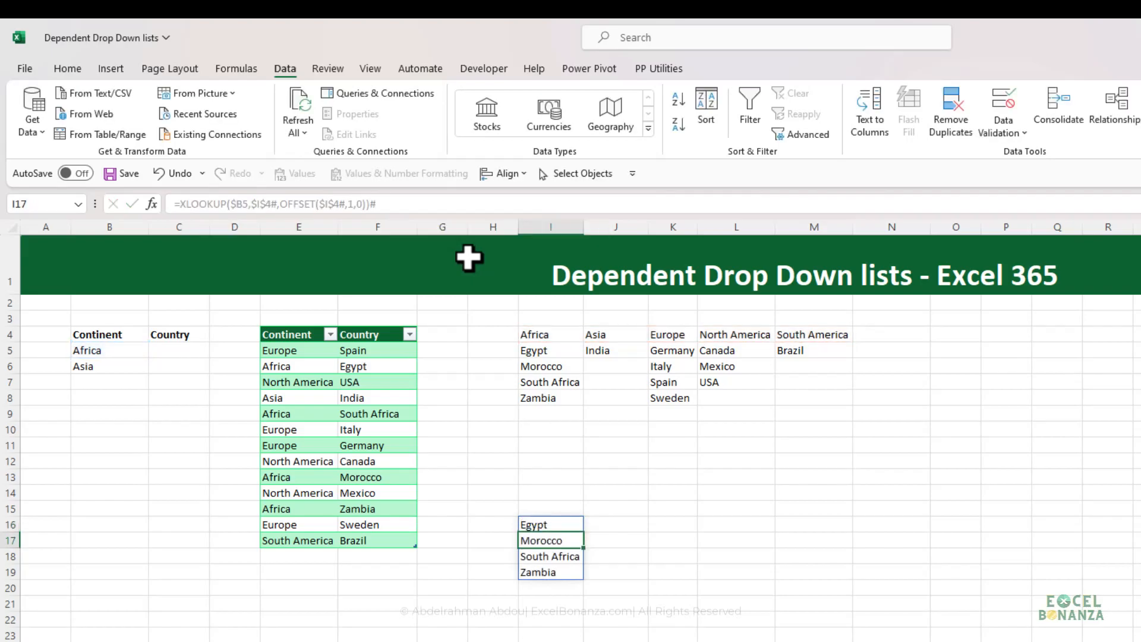
click(544, 521)
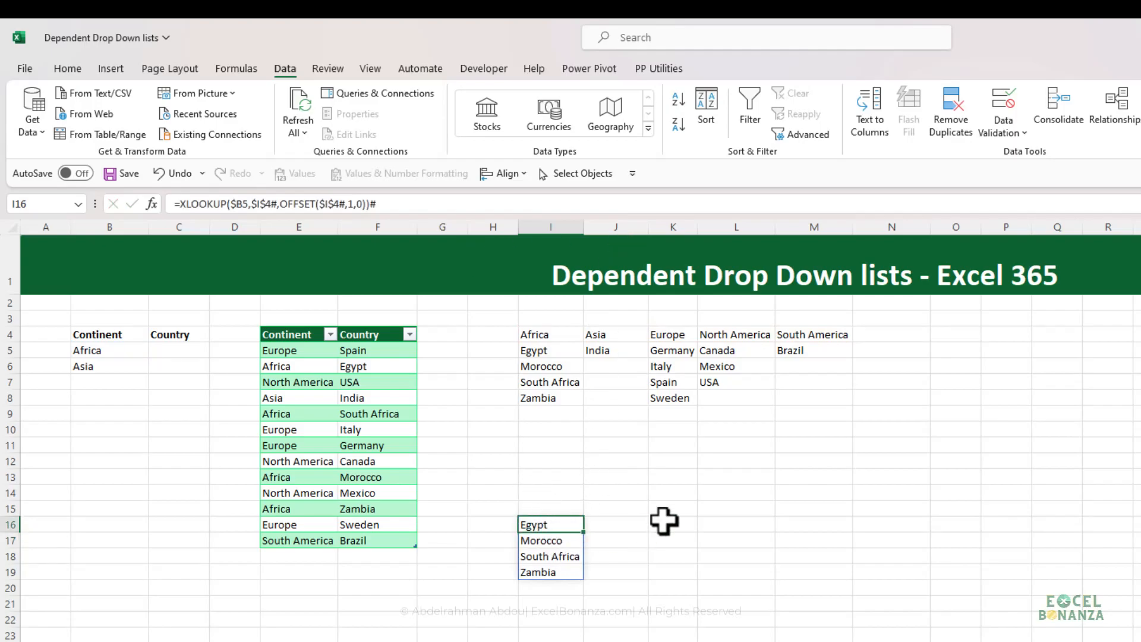
click(783, 352)
click(543, 523)
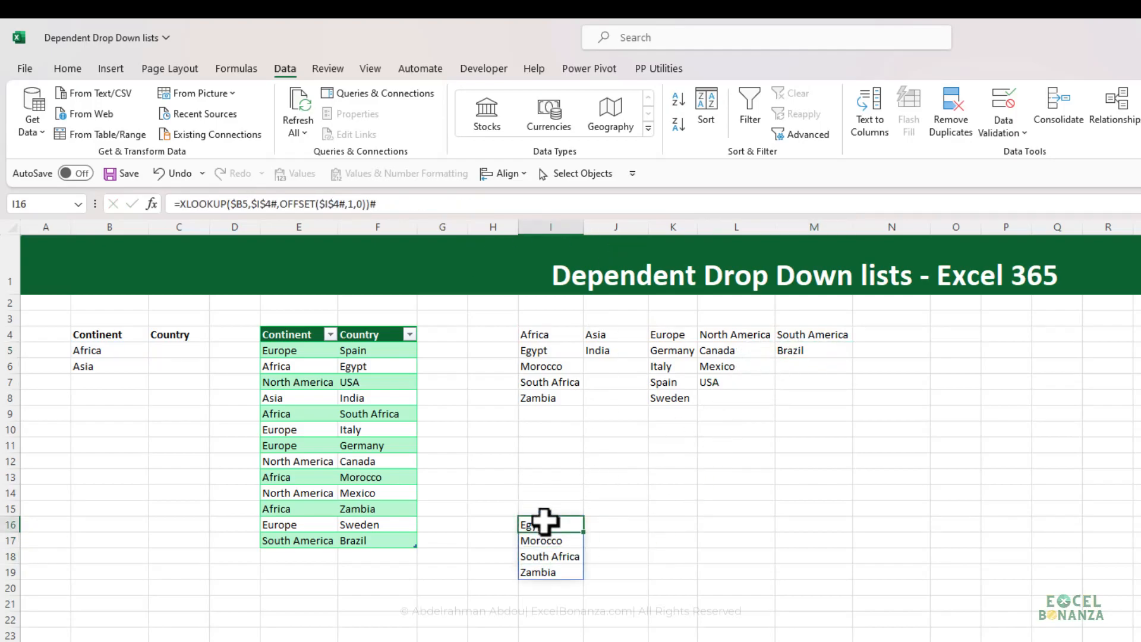
- Add a row 18 entry to the regions table with Australia as both continent and country
click(294, 556)
text(Australia)
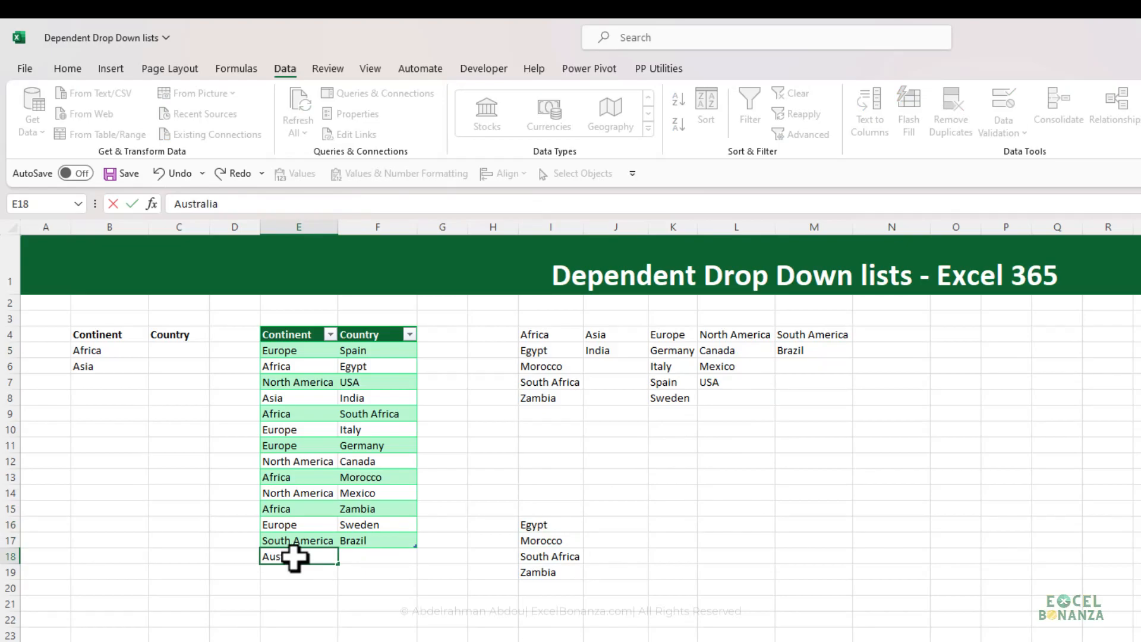
key(Tab)
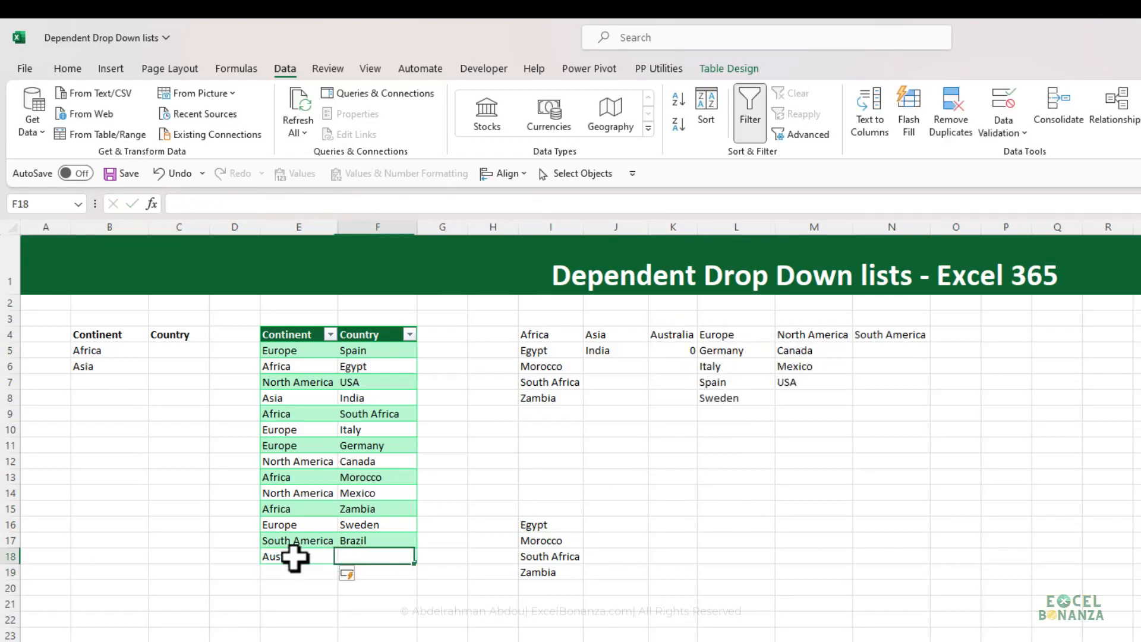
text(USA)
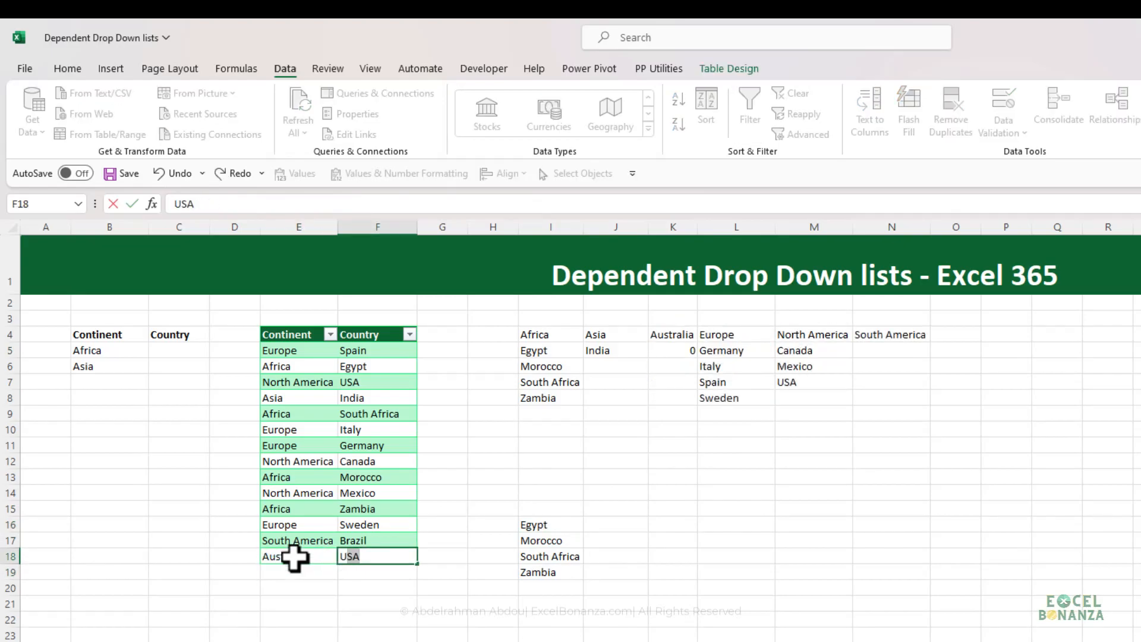
text(Australia)
key(Return)
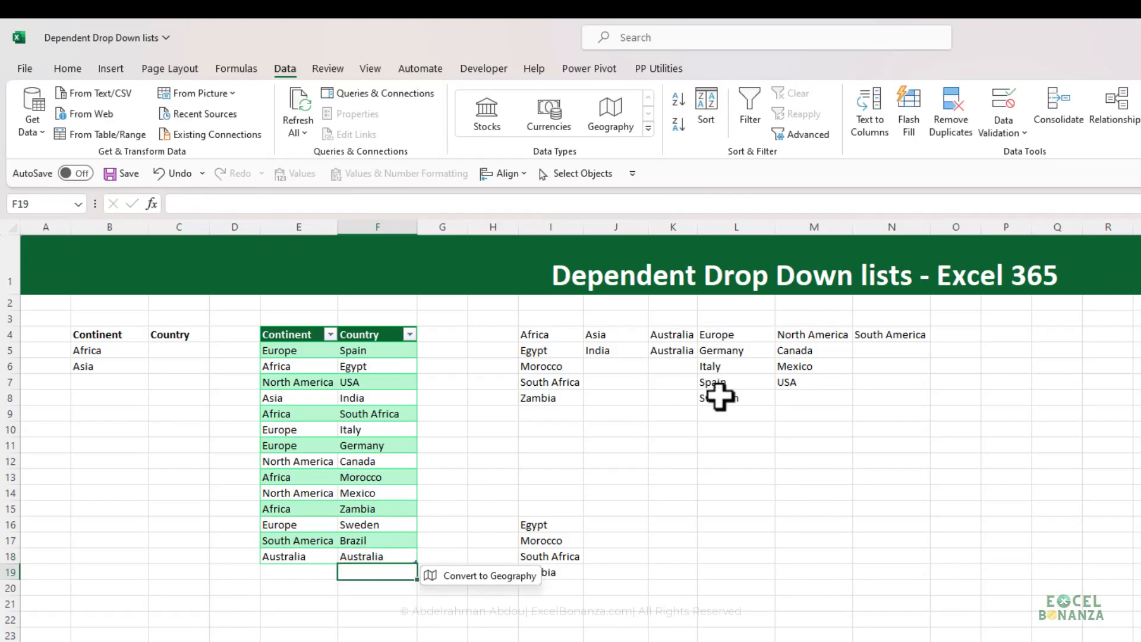
- Copy the country-list formula from M5 to N5 to fill the list under South America
click(796, 352)
key(ctrl+c)
click(885, 355)
key(ctrl+v)
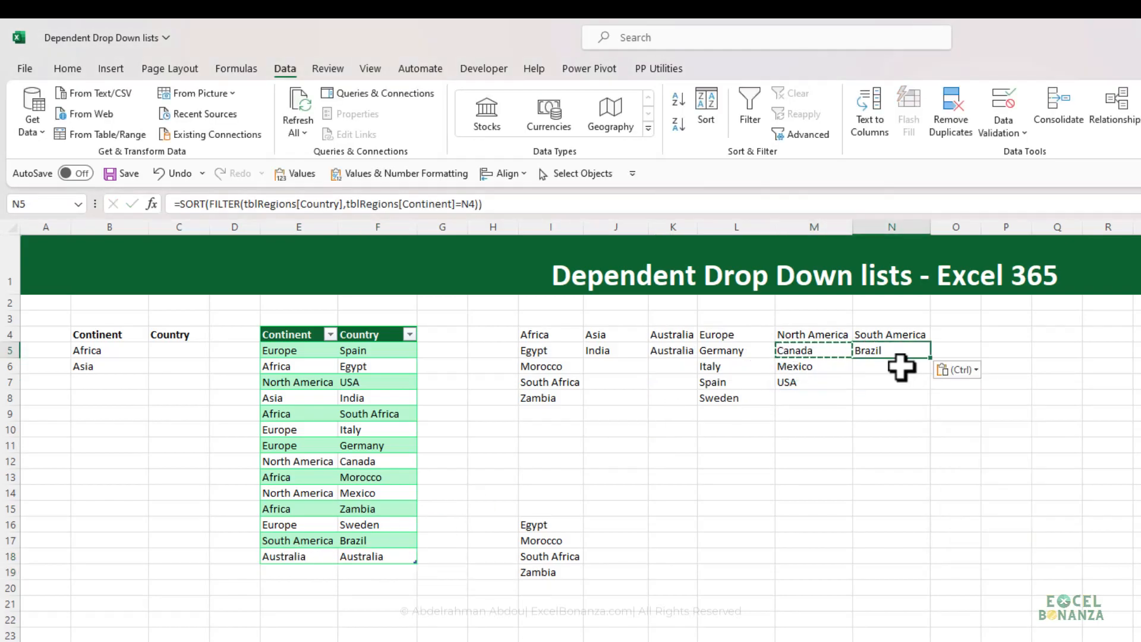
click(901, 336)
click(884, 352)
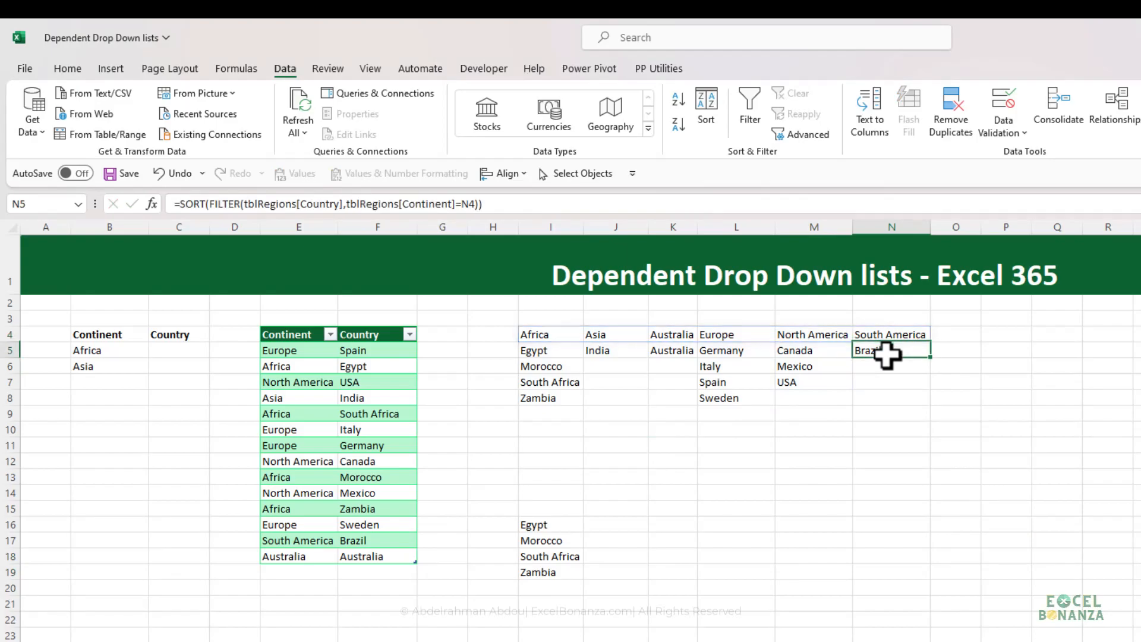
- Check the I16 lookup against the added continent by choosing Australia in B5
click(535, 525)
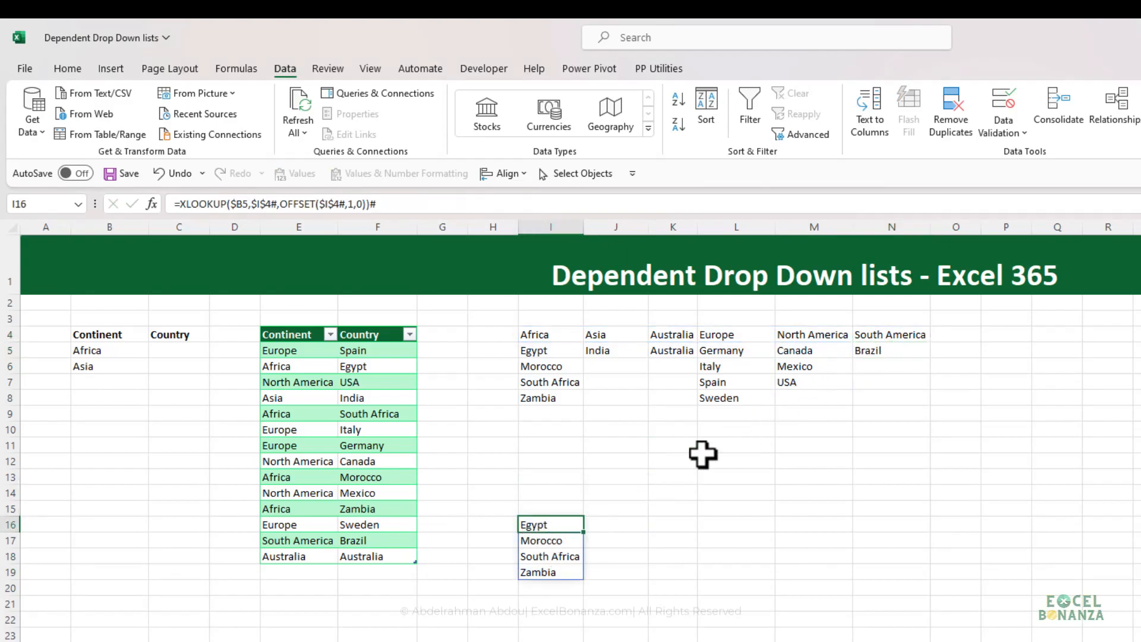
click(674, 336)
click(546, 524)
click(104, 355)
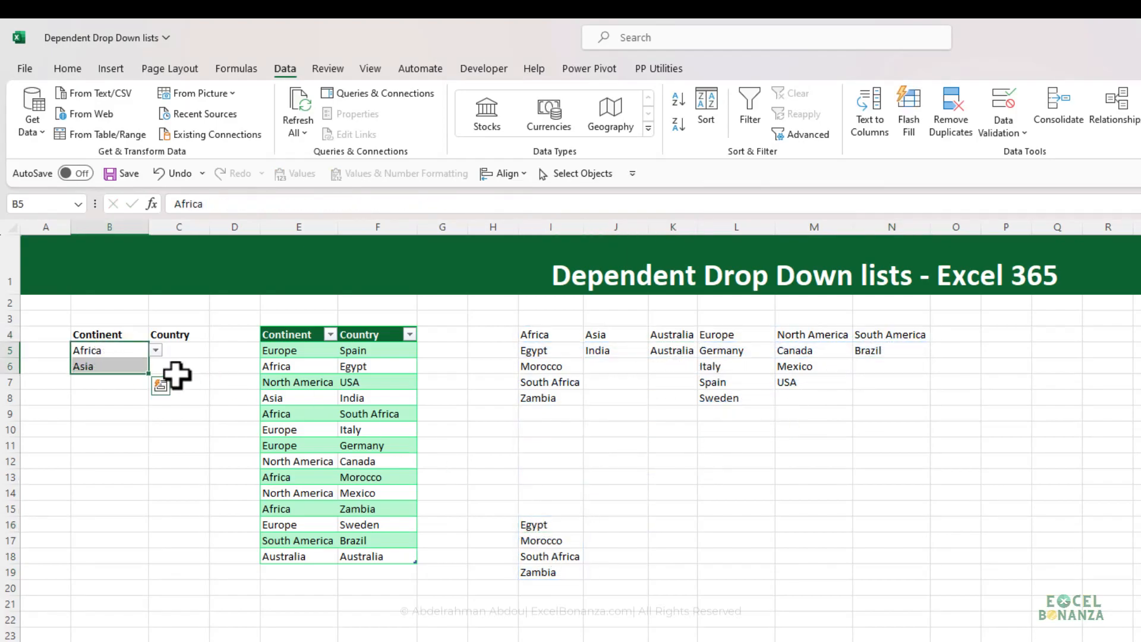
click(556, 530)
click(811, 350)
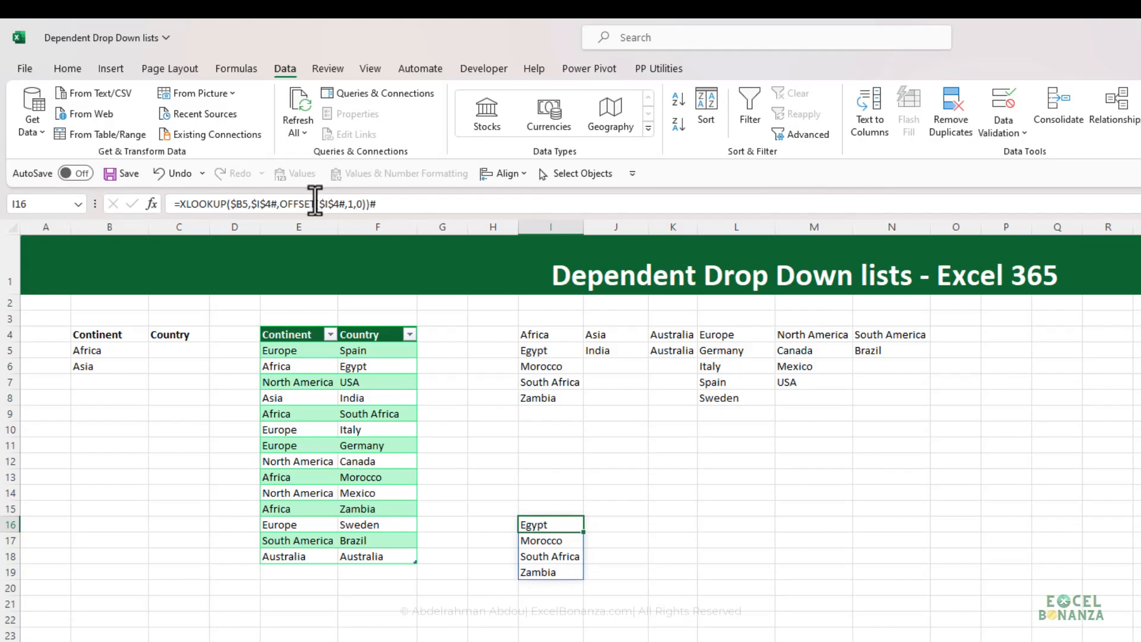
click(145, 355)
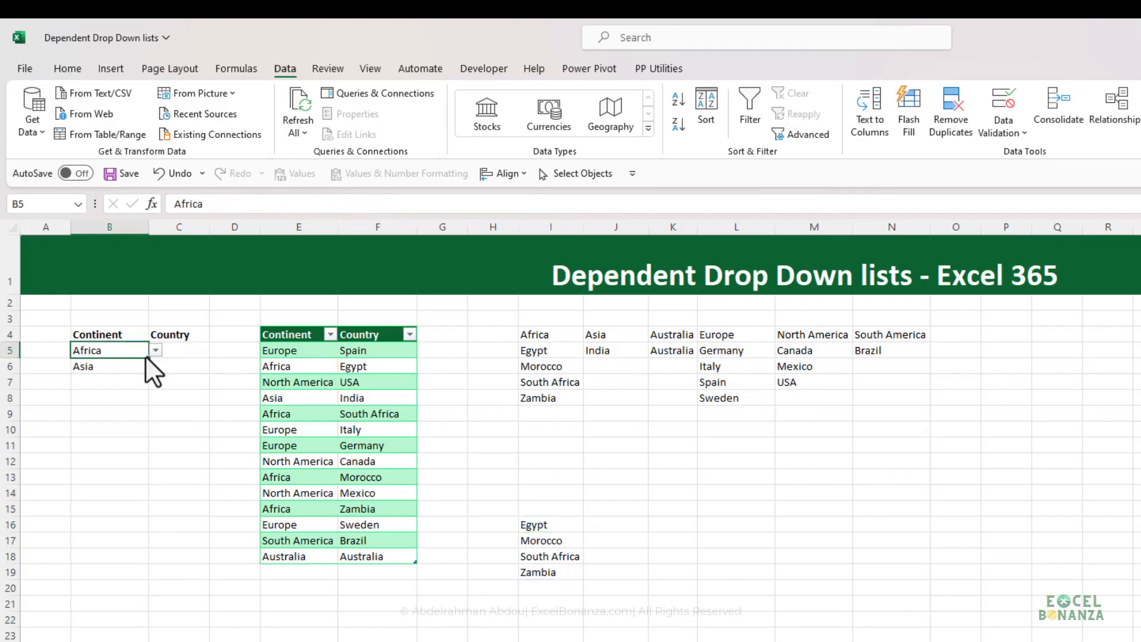
click(155, 350)
click(121, 391)
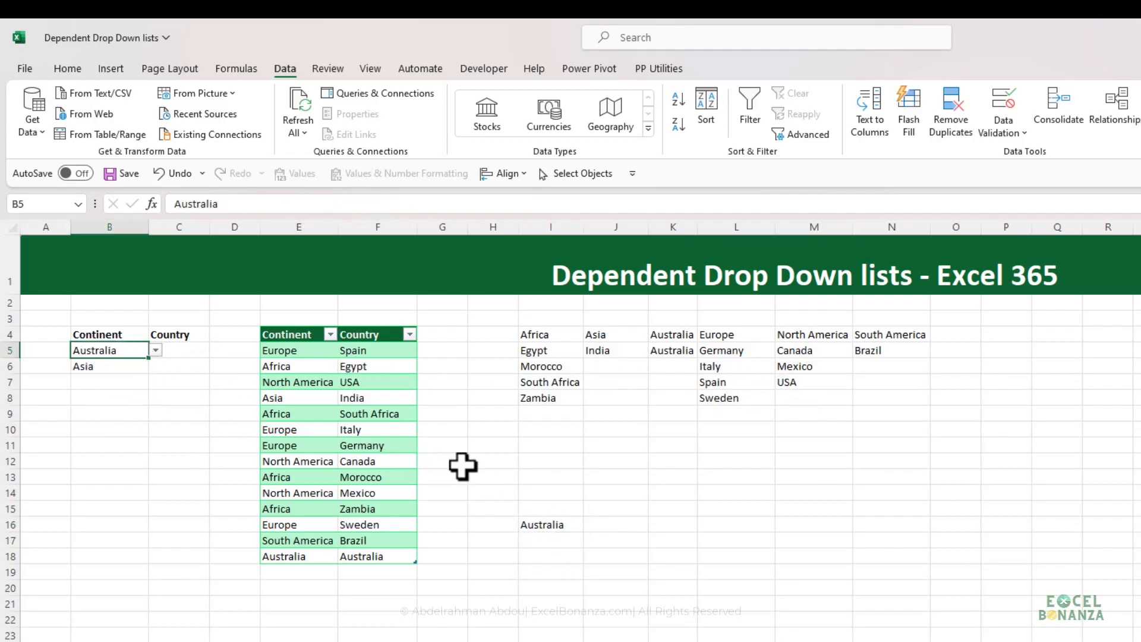
- Copy the full text of the I16 XLOOKUP formula and leave the cell unchanged
click(173, 349)
click(549, 527)
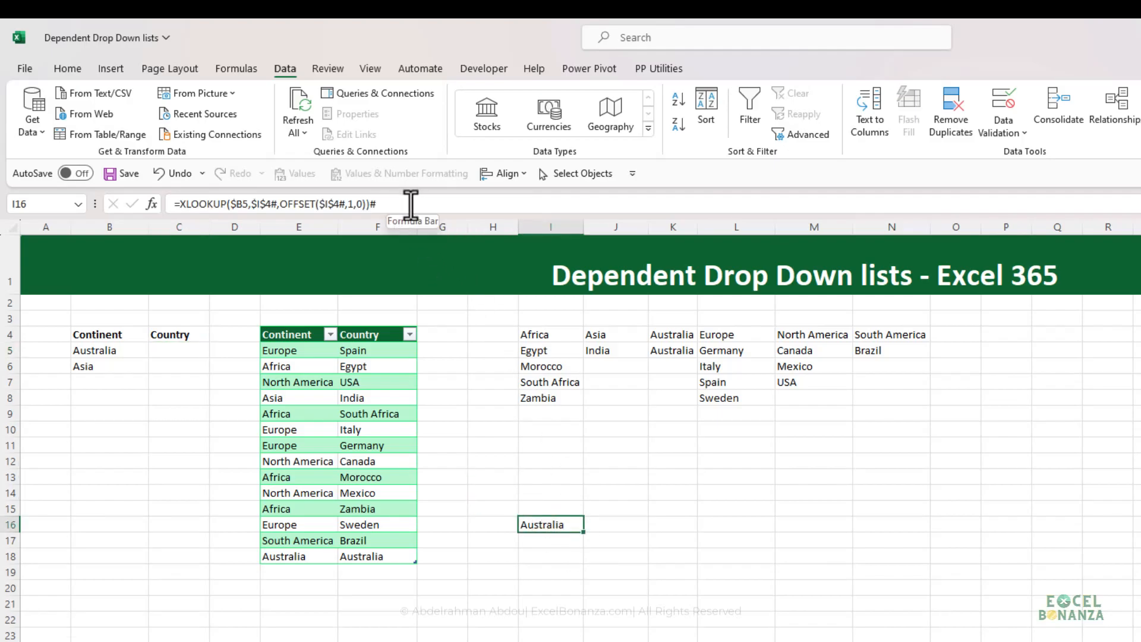
drag(410, 204, 91, 186)
key(ctrl+c)
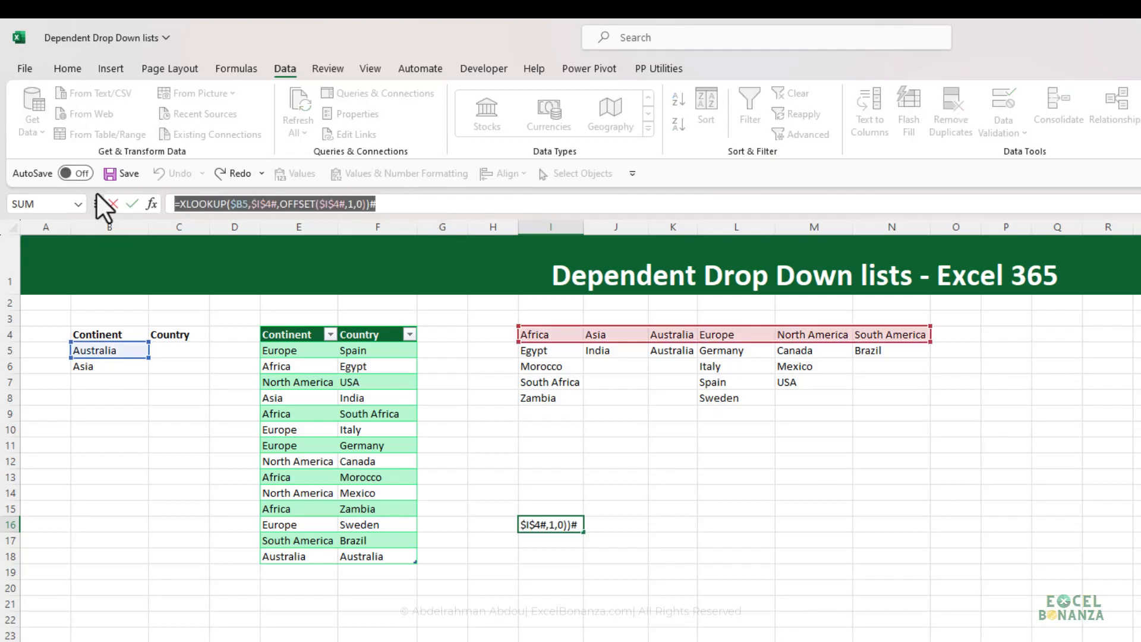
key(Escape)
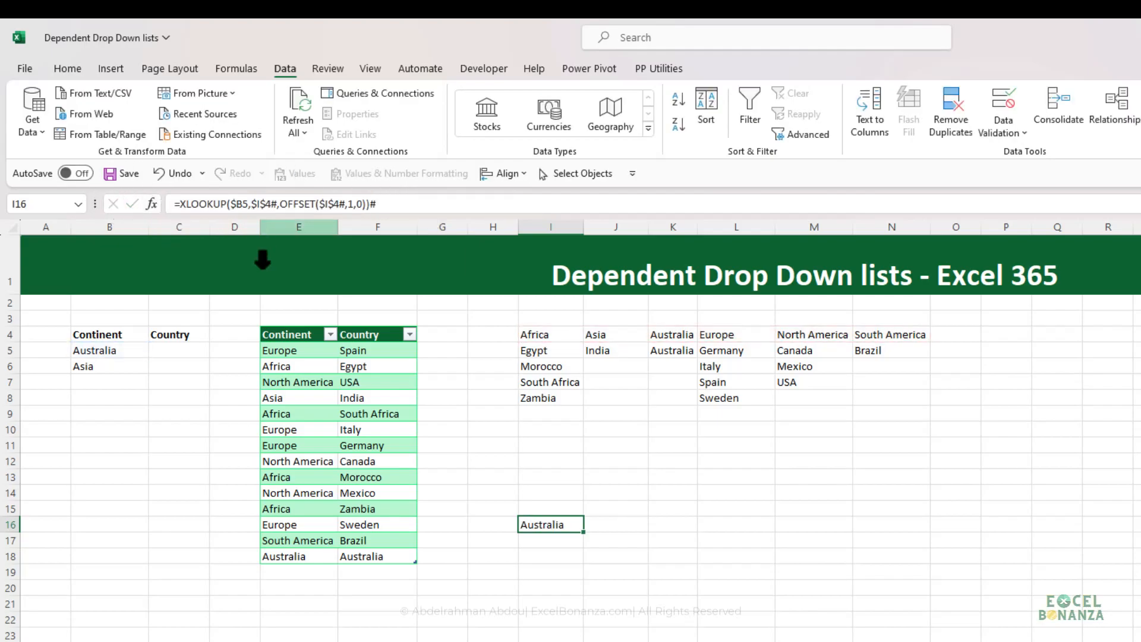
- Add a list validation to C5:C10 with the source =XLOOKUP($B5,$I$4#,OFFSET($I$4#,1,0))#
click(178, 355)
drag(178, 355, 175, 429)
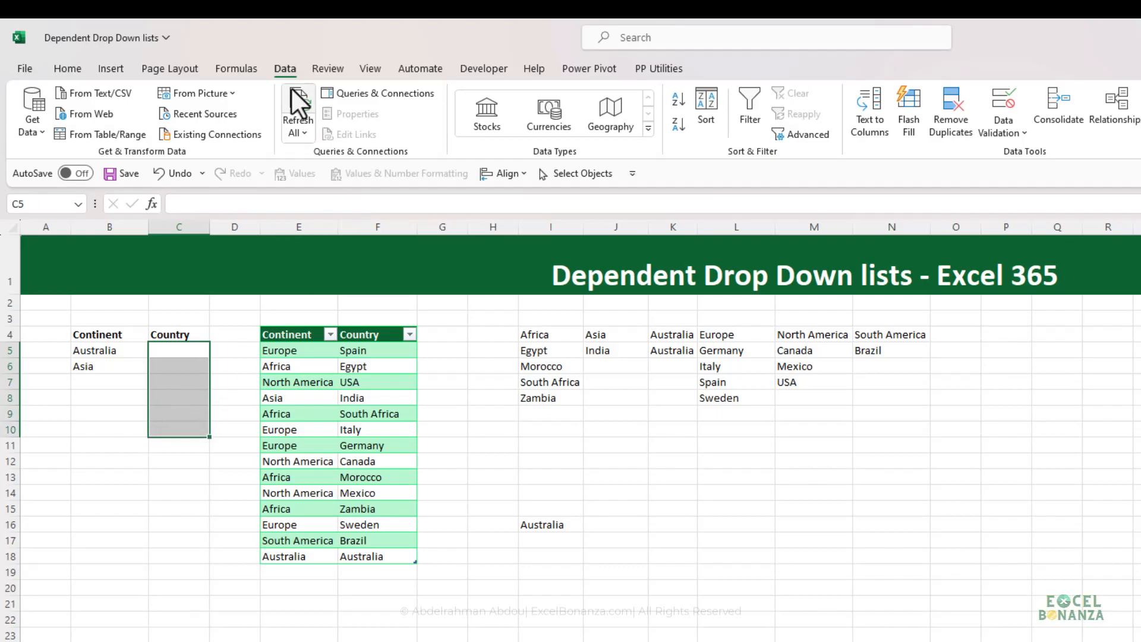
click(1003, 107)
click(595, 371)
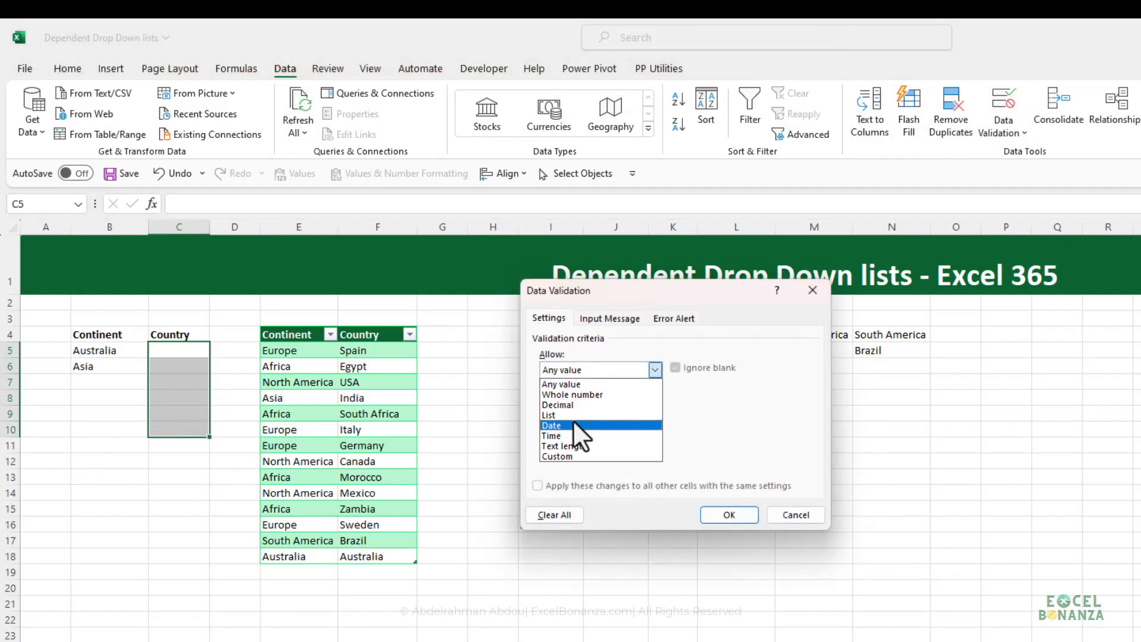
click(575, 421)
click(584, 372)
click(578, 414)
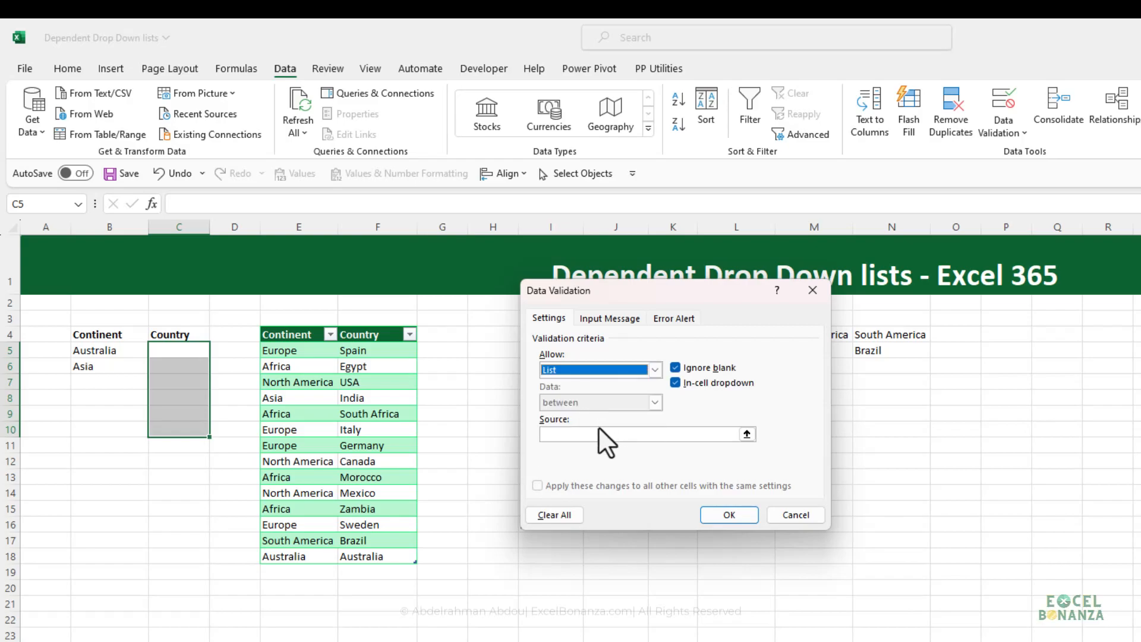
click(622, 435)
key(ctrl+v)
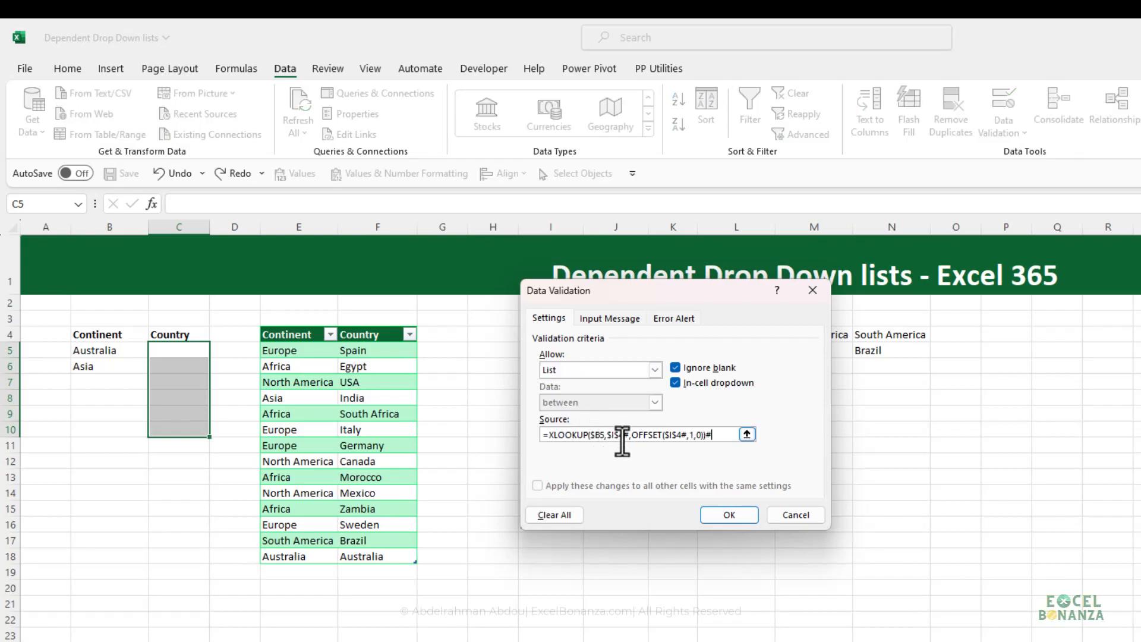
click(725, 515)
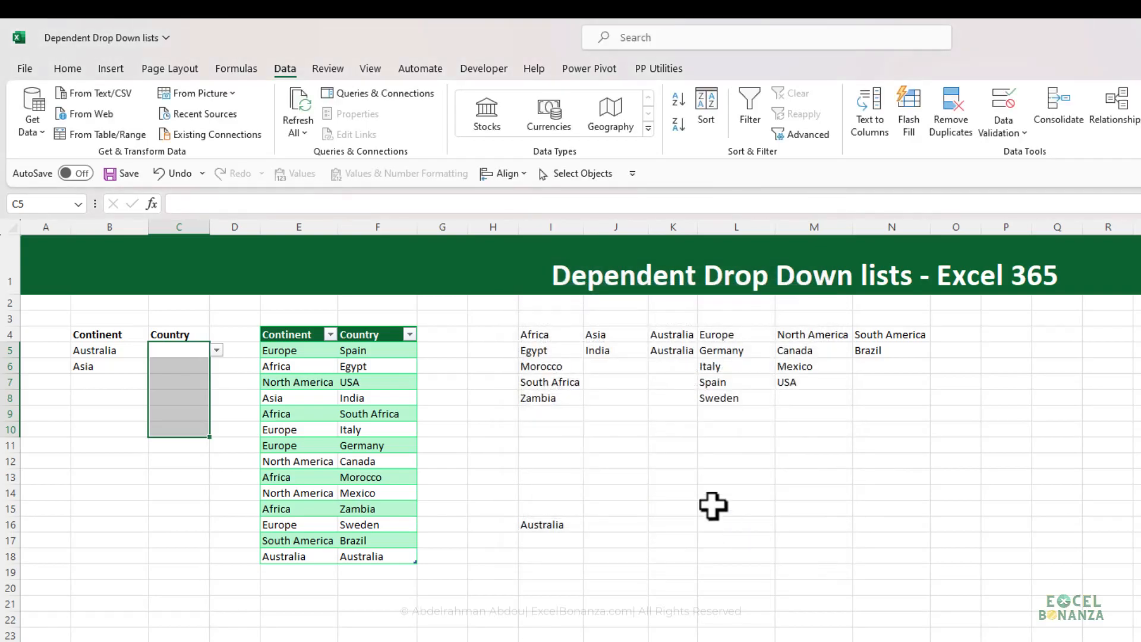
- Test the dependent country drop-down by choosing Australia in C5
click(173, 352)
click(104, 351)
click(186, 351)
click(215, 351)
click(178, 363)
- Change the continent in B6 to Europe and choose Germany as its country in C6
click(118, 365)
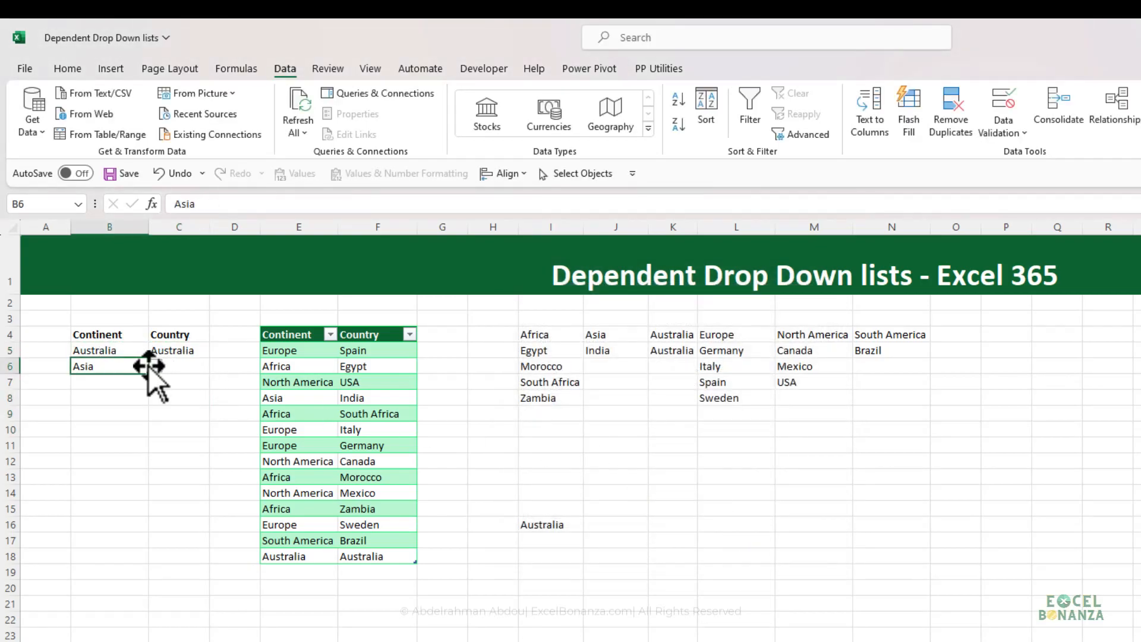
click(155, 365)
click(102, 422)
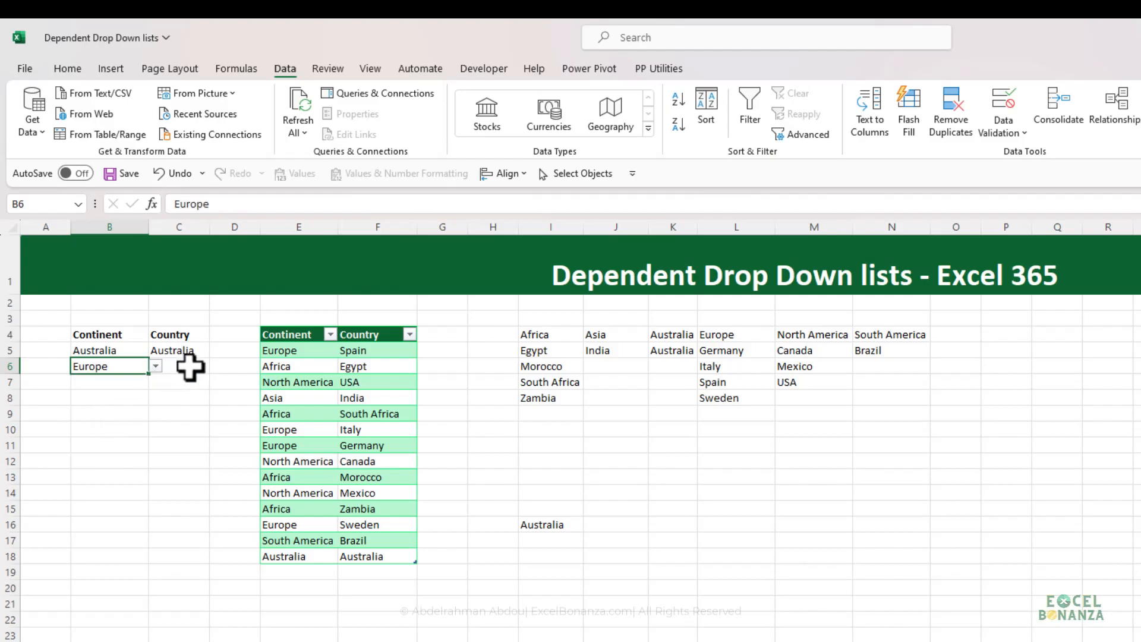
click(185, 364)
click(216, 366)
click(172, 382)
click(198, 380)
- Examine the last rows of the regions table, the country-list formulas in M5 and N5, and the I16 lookup formula
click(295, 540)
click(300, 572)
click(303, 542)
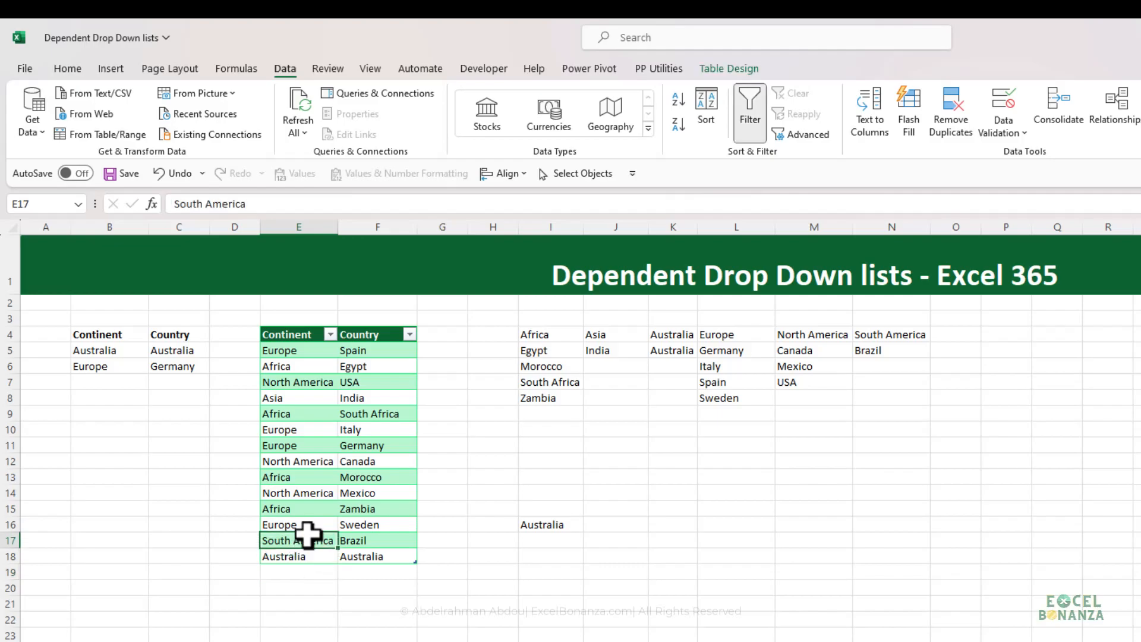
click(310, 562)
click(301, 590)
click(301, 570)
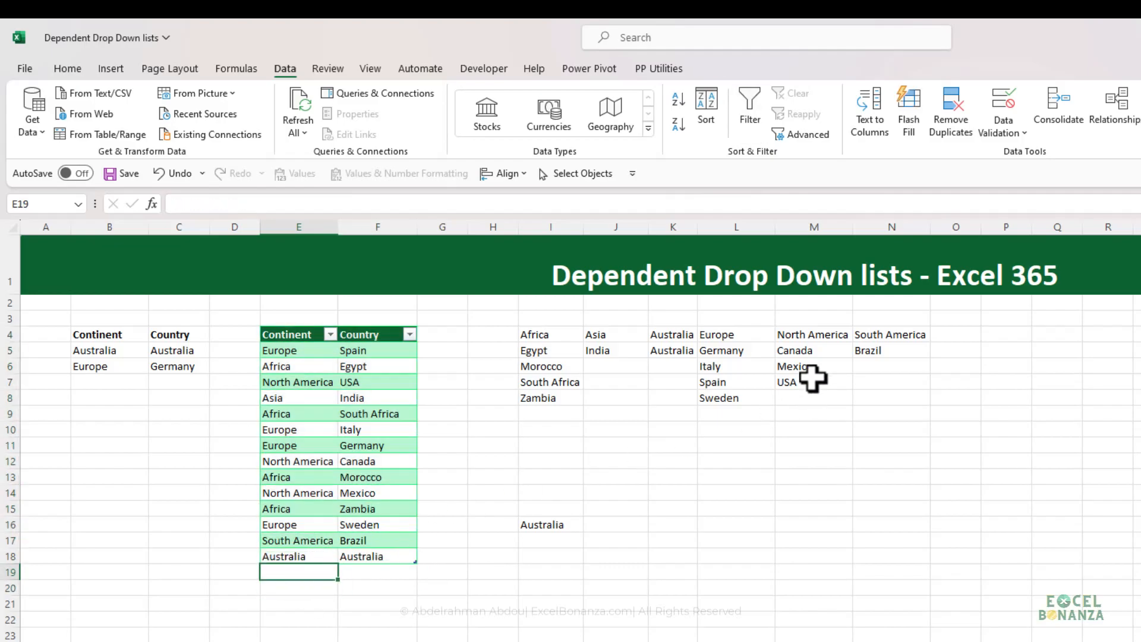
click(825, 351)
click(880, 348)
click(835, 351)
click(882, 348)
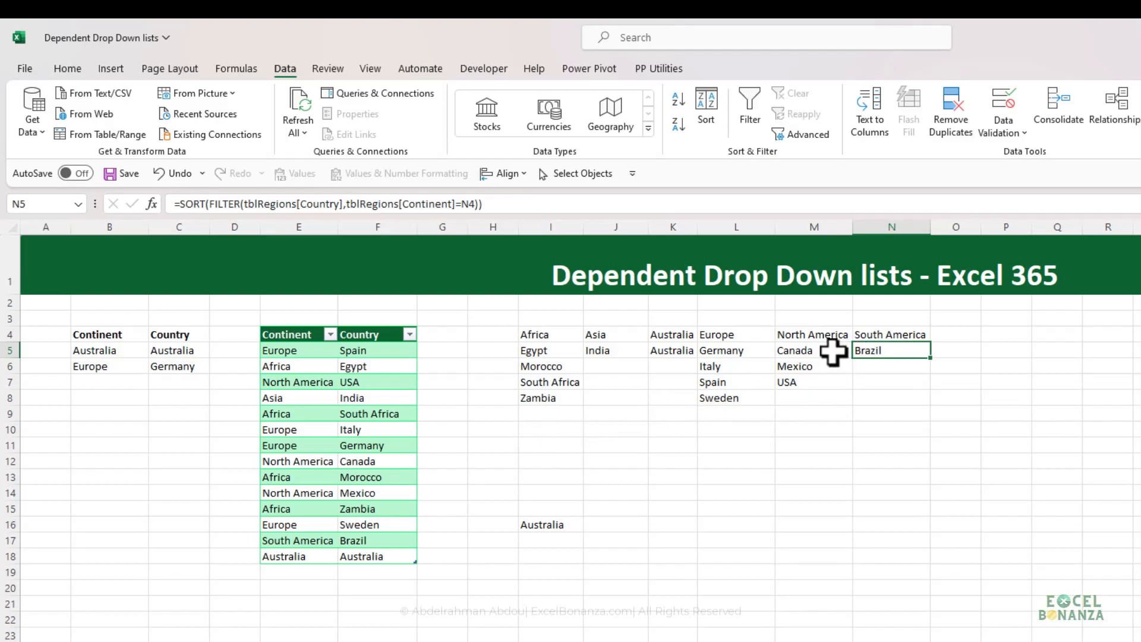
click(551, 524)
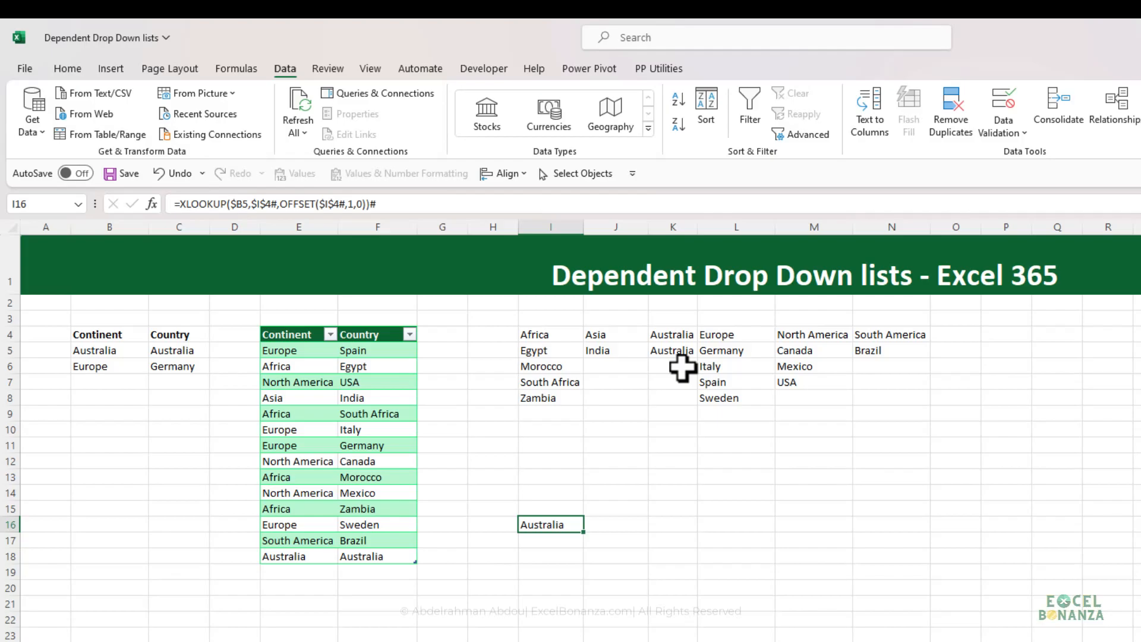
- Change the continent in B5 to Africa while leaving the country in C5 as it is
click(132, 339)
click(136, 351)
click(154, 351)
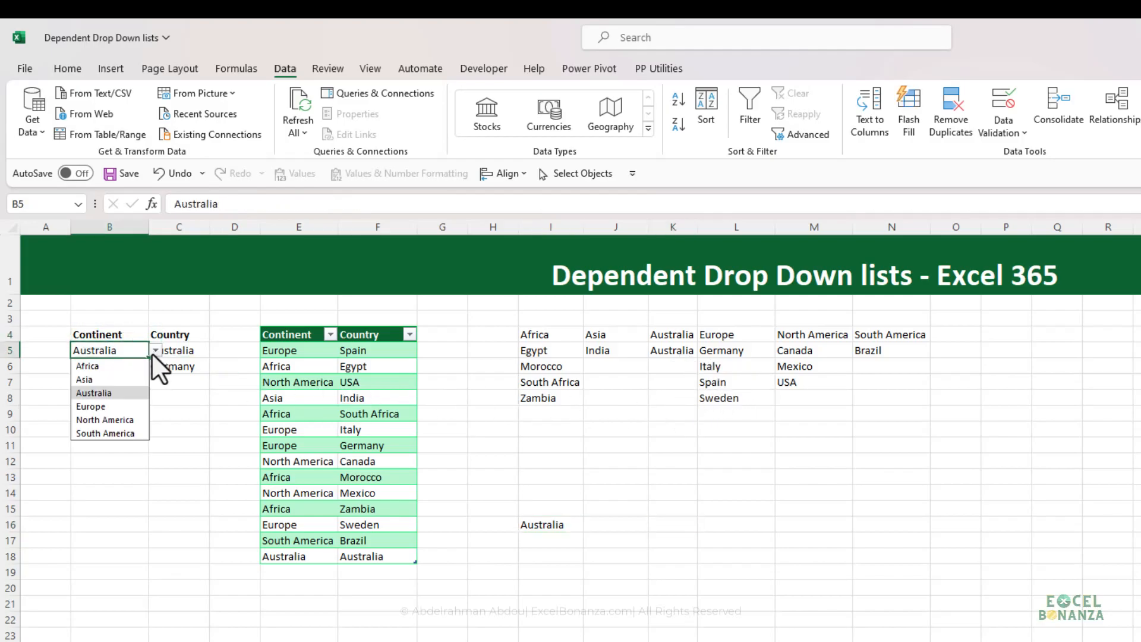
click(119, 367)
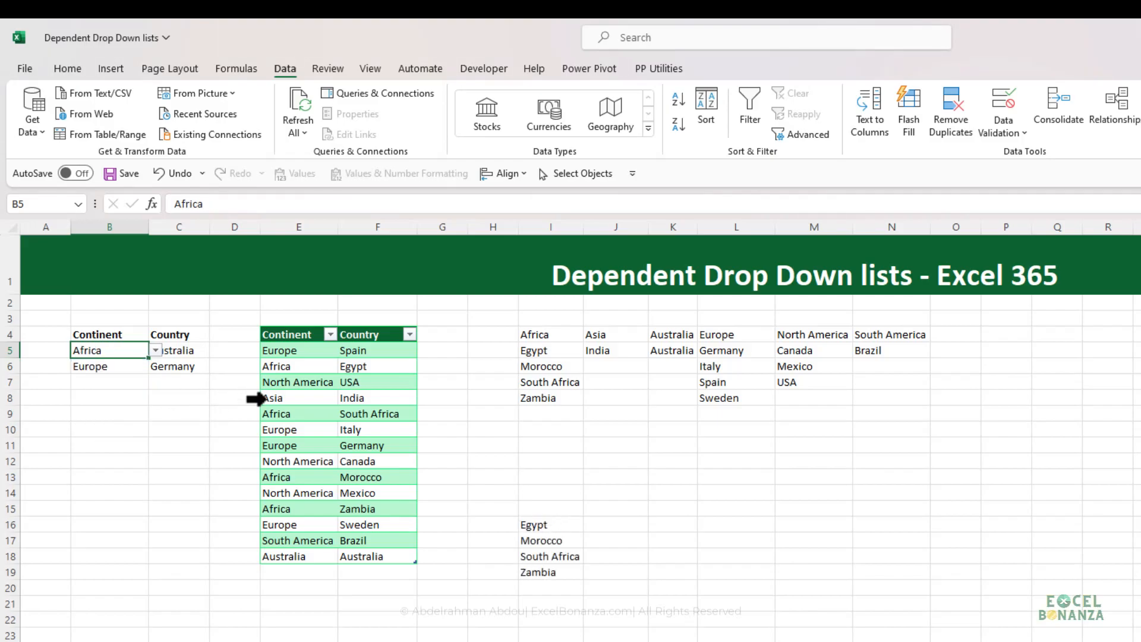
- Compare the continent in B5 with the country in C5 to check whether the two still match
click(192, 351)
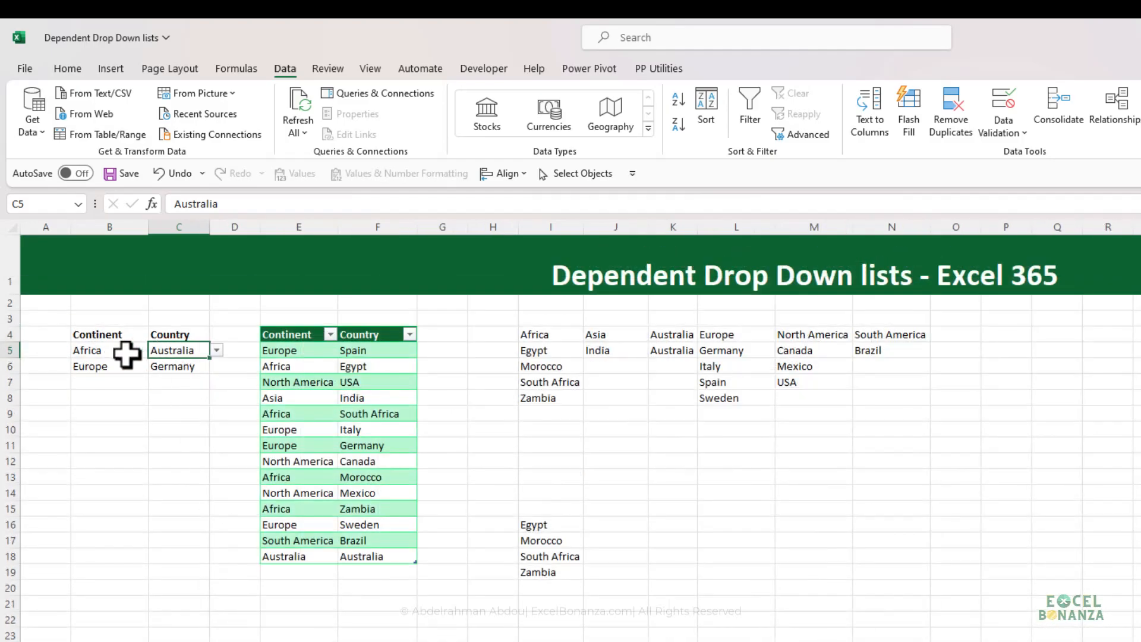
click(127, 354)
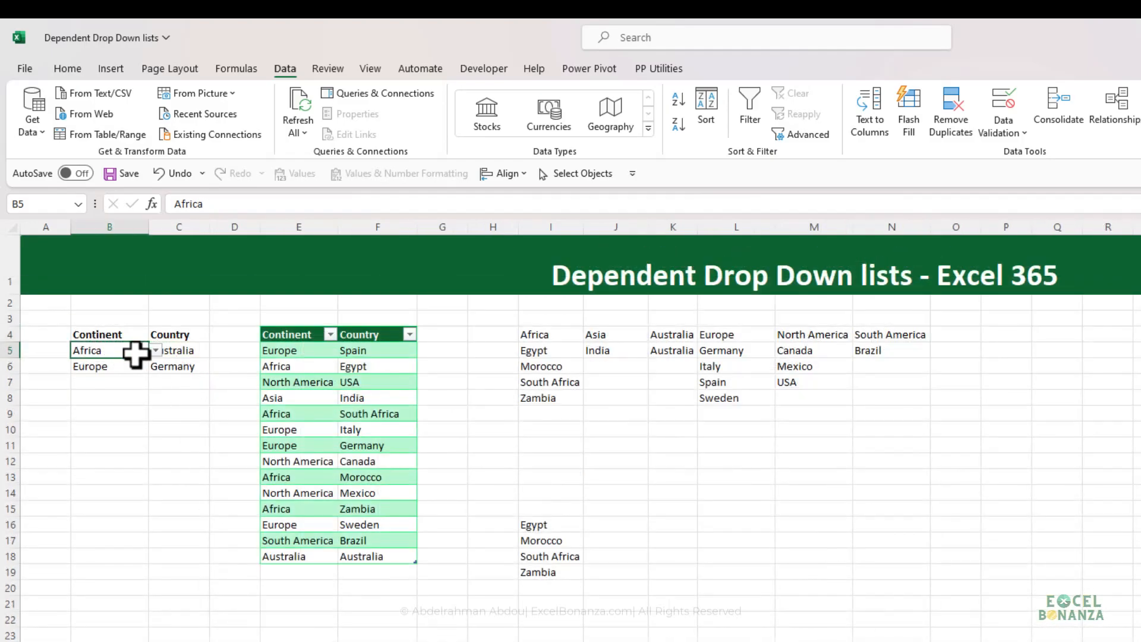
click(184, 351)
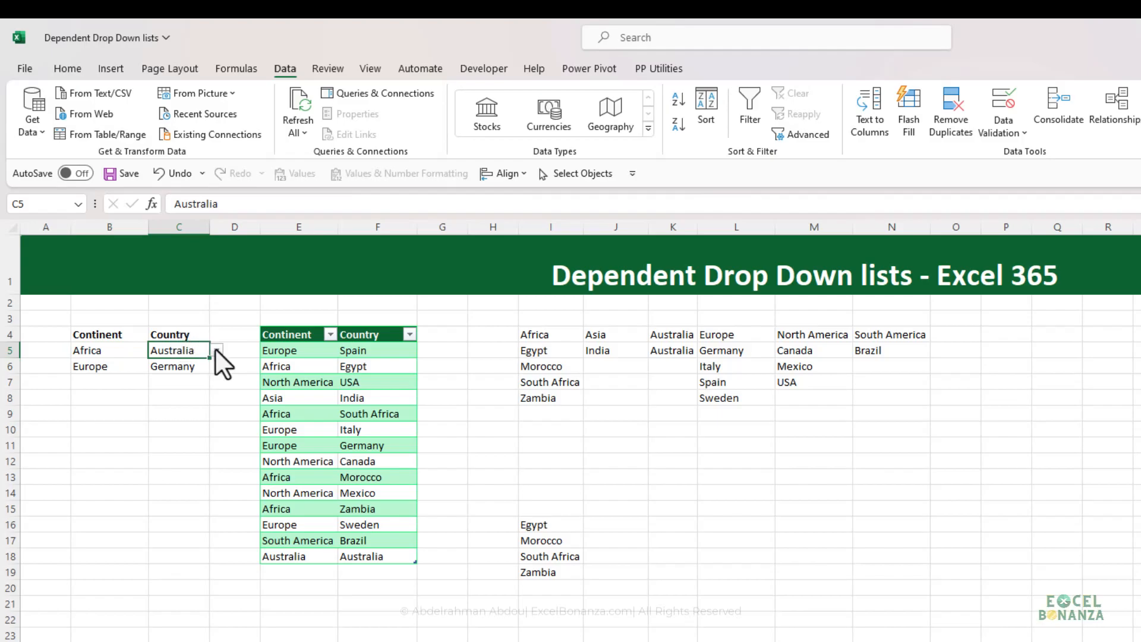
click(125, 349)
click(191, 347)
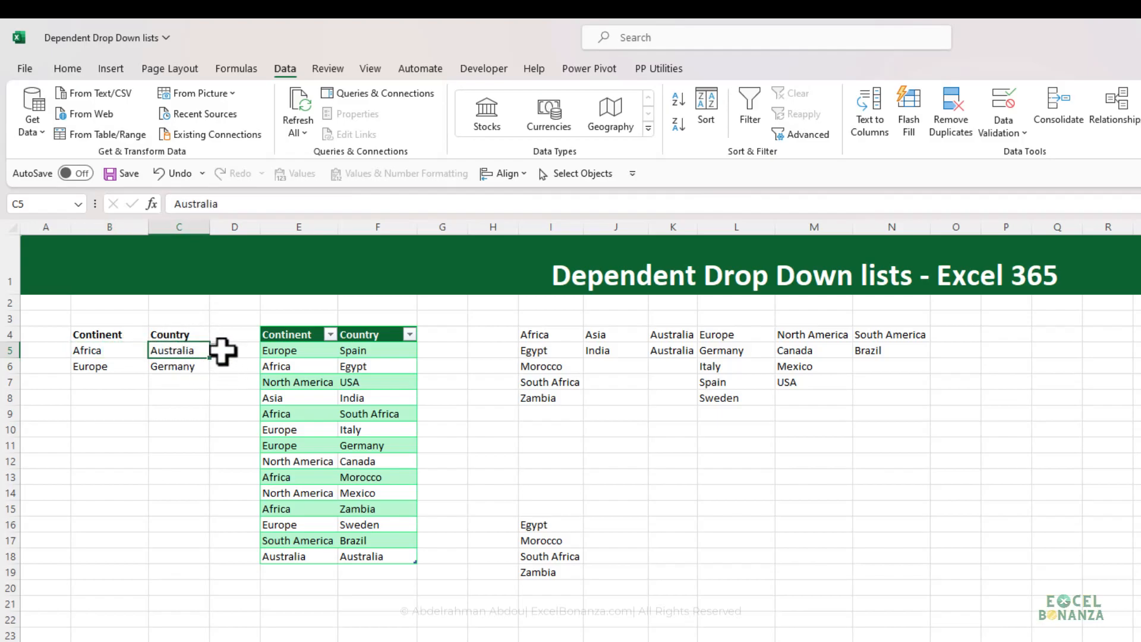
click(132, 353)
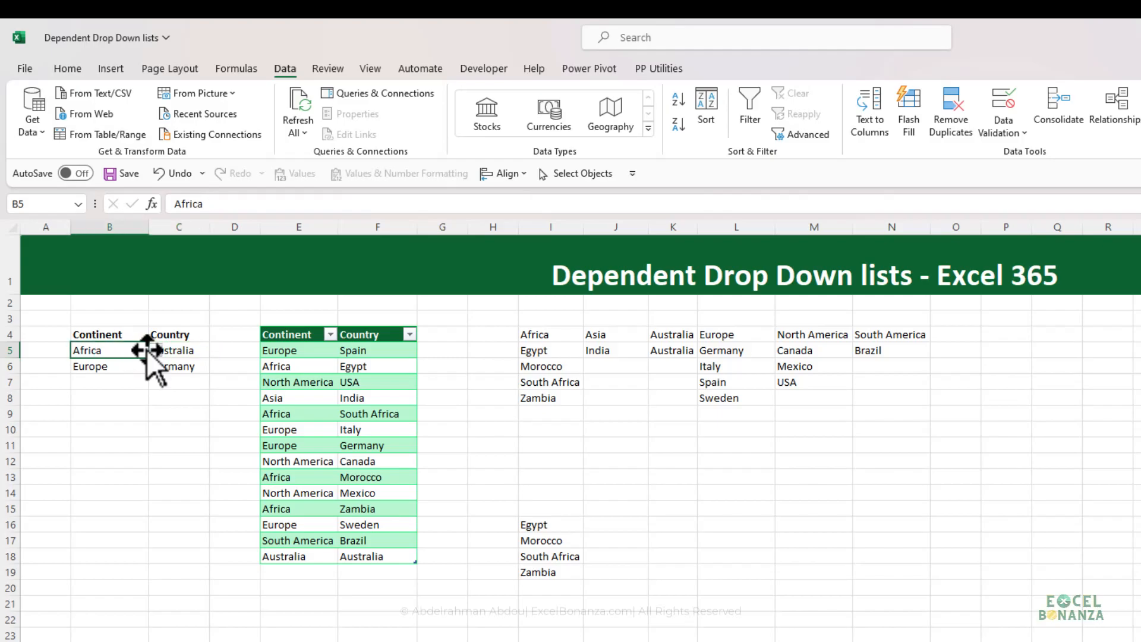
click(175, 350)
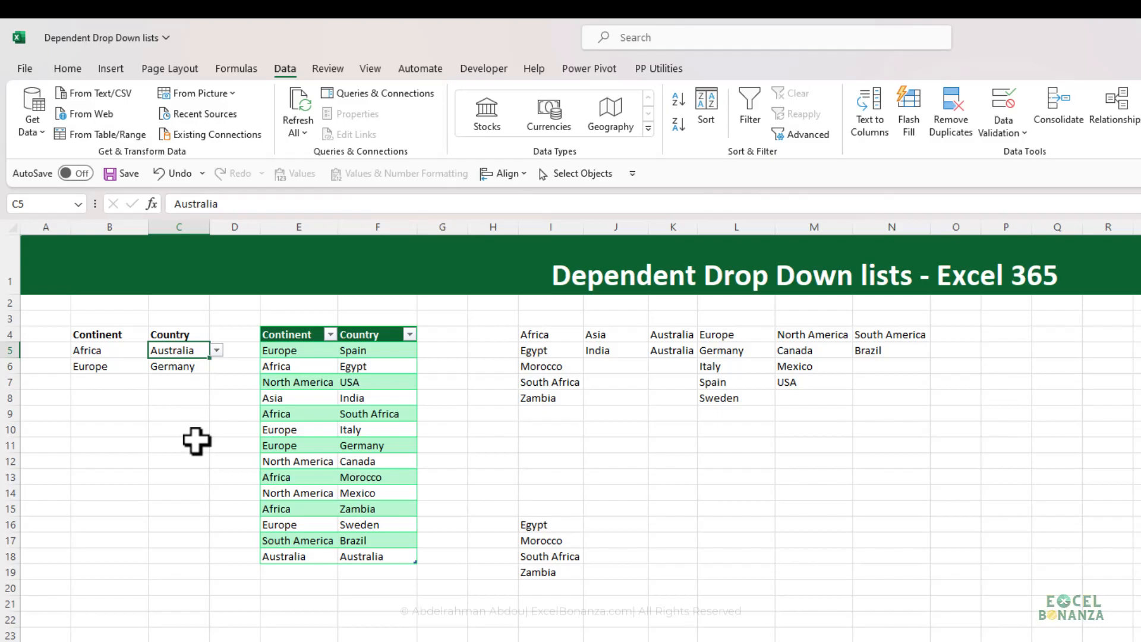
click(94, 350)
click(181, 350)
click(136, 353)
click(179, 351)
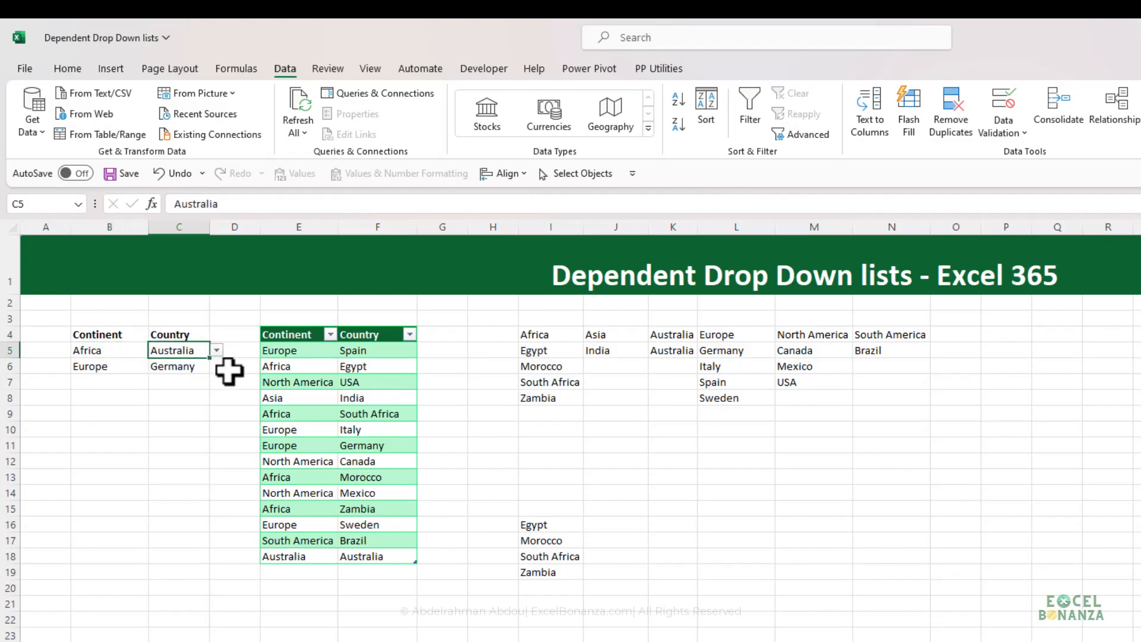
- Examine the mismatch highlighting of C5 and the helper formulas on the Any Version sheet
click(173, 640)
click(173, 332)
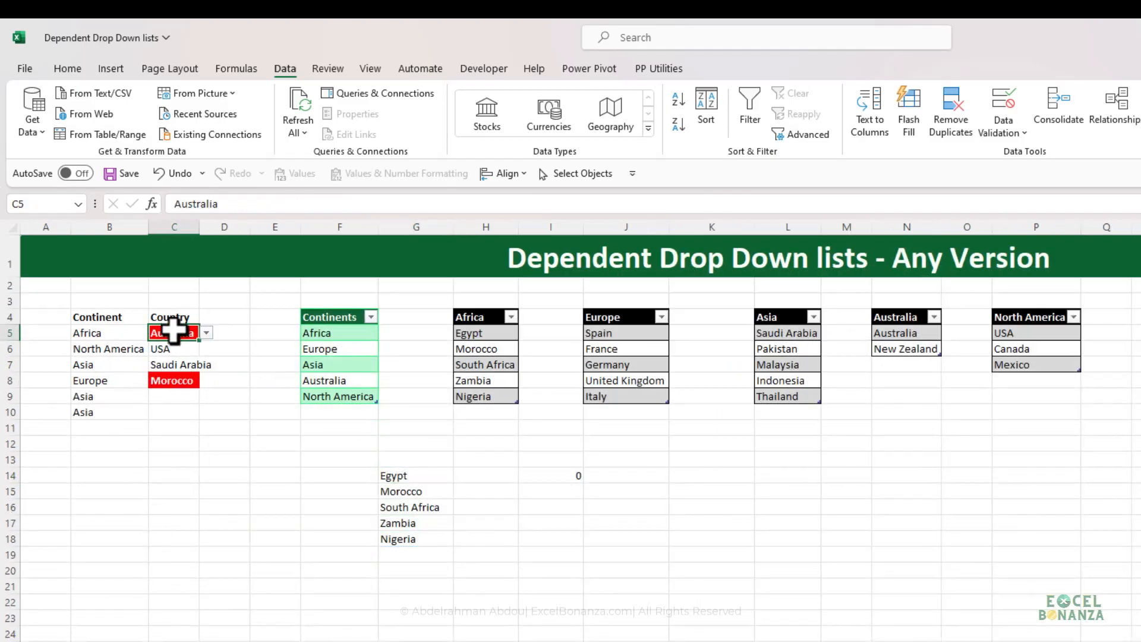
click(410, 488)
click(536, 504)
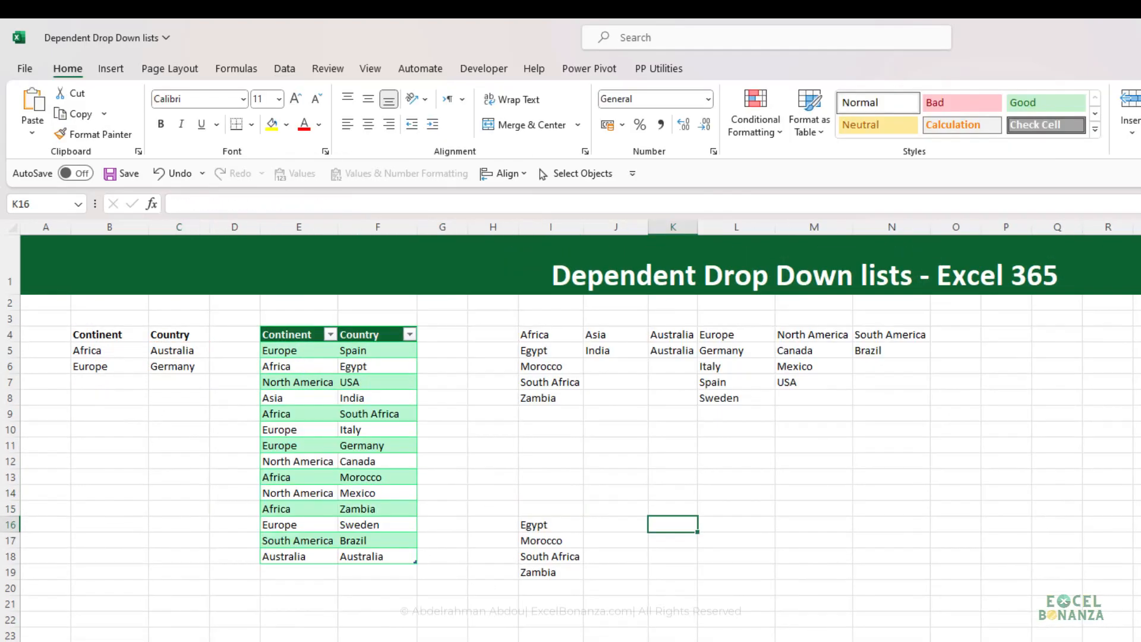
- Start a COUNTIF formula in K16 of the Excel 365 sheet with XLOOKUP($B5,$I$4#,OFFSET($I$4#,1,0))# as its range
text(=countif)
key(Tab)
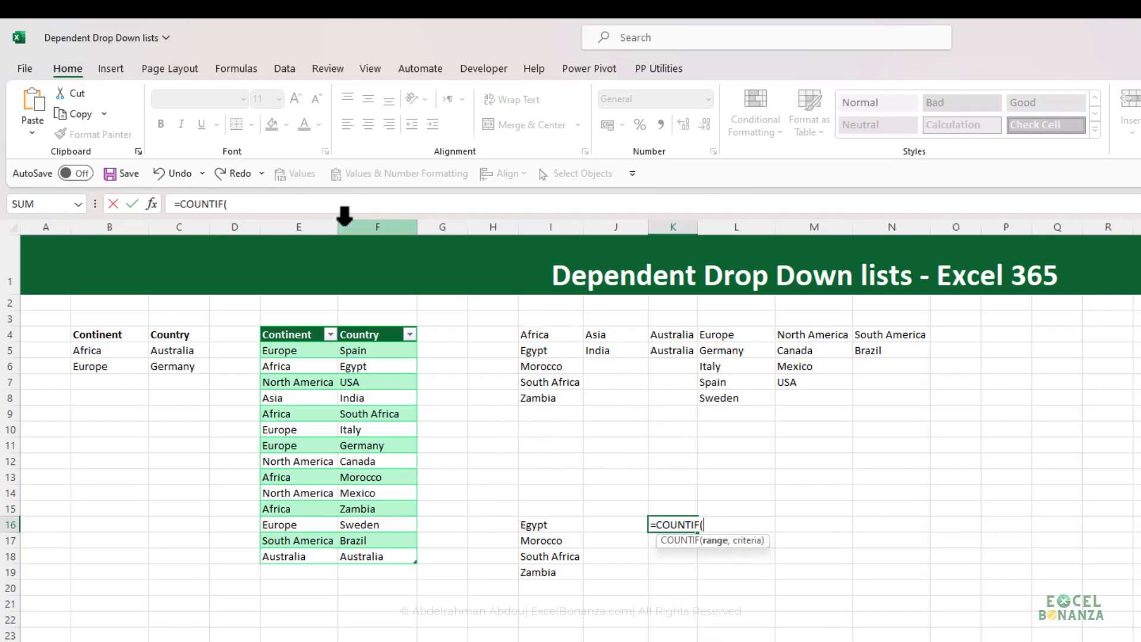
click(315, 203)
text(=XLOOKUP($B5,$I$4#,OFFSET($I$4#,1,0))#)
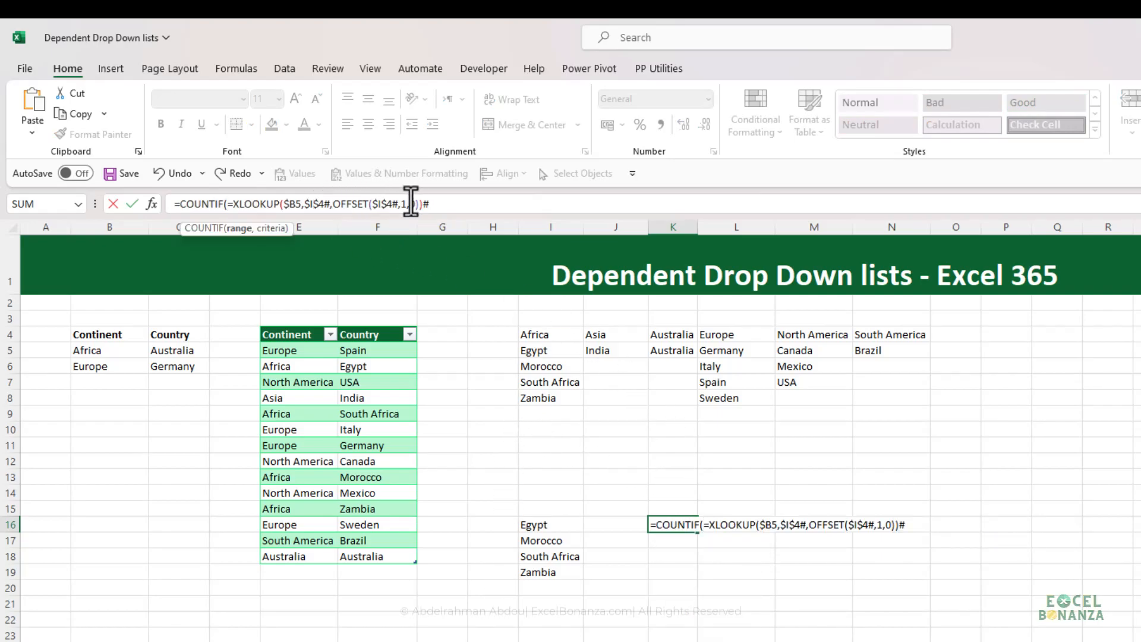
click(231, 203)
key(BackSpace)
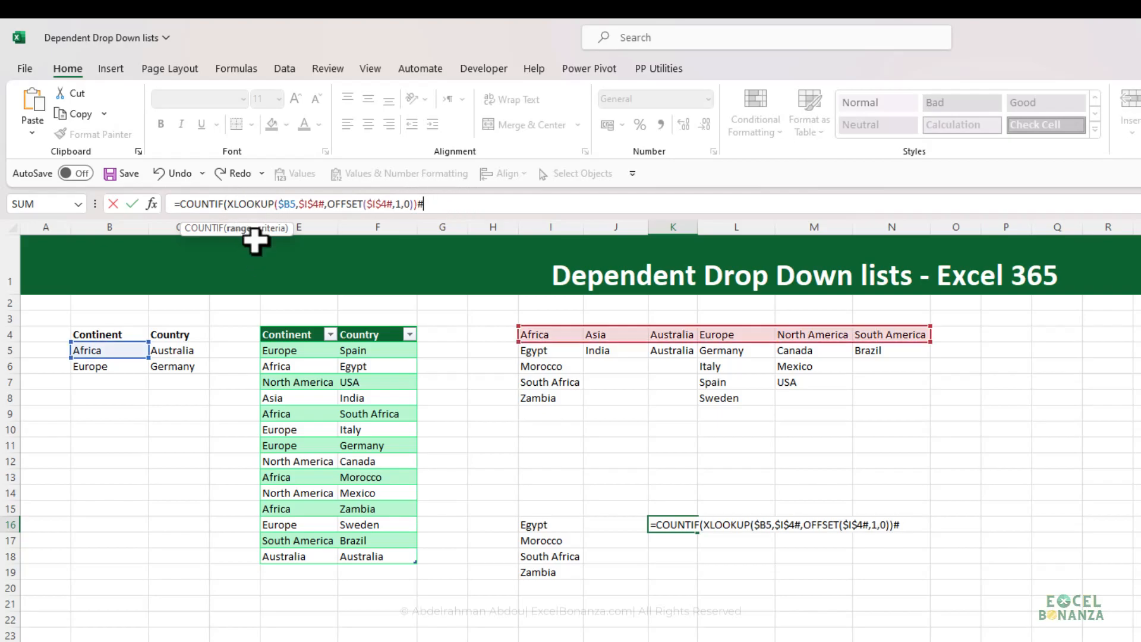
text(,)
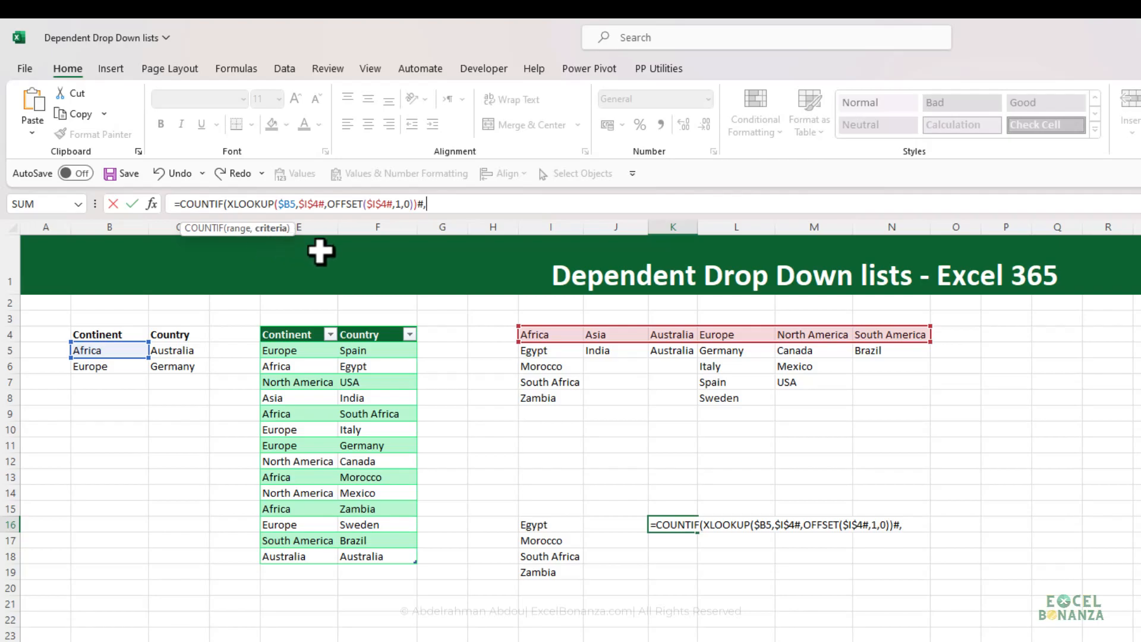
- Use $C5 as the COUNTIF criteria in K16 and enter the completed formula
click(168, 350)
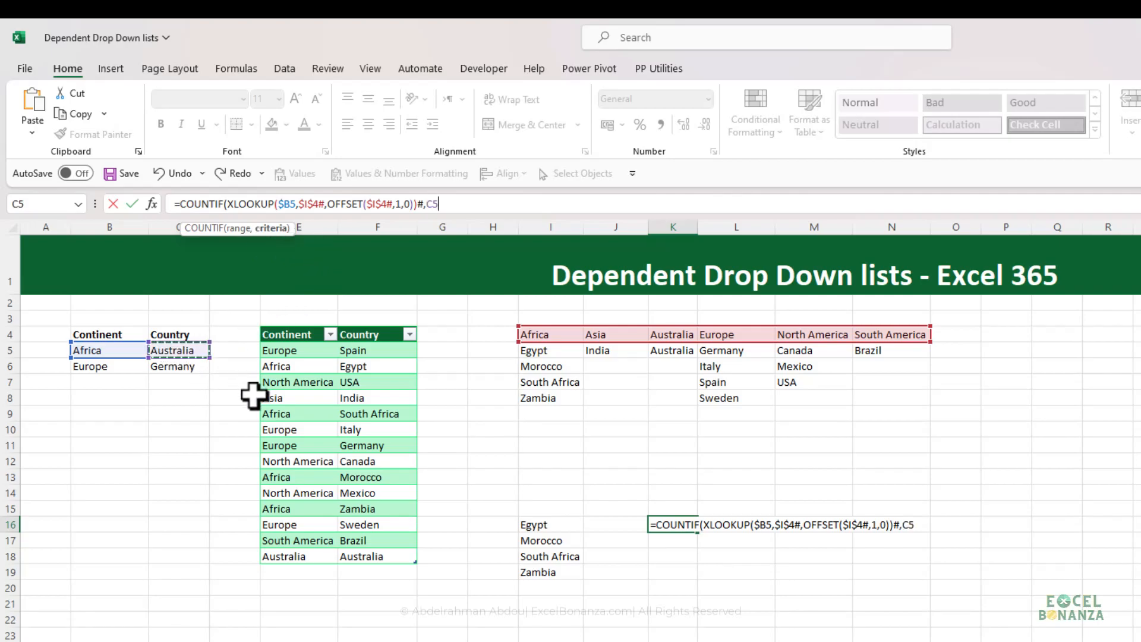
key(F2)
key(F4)
key(F4)
key(F4)
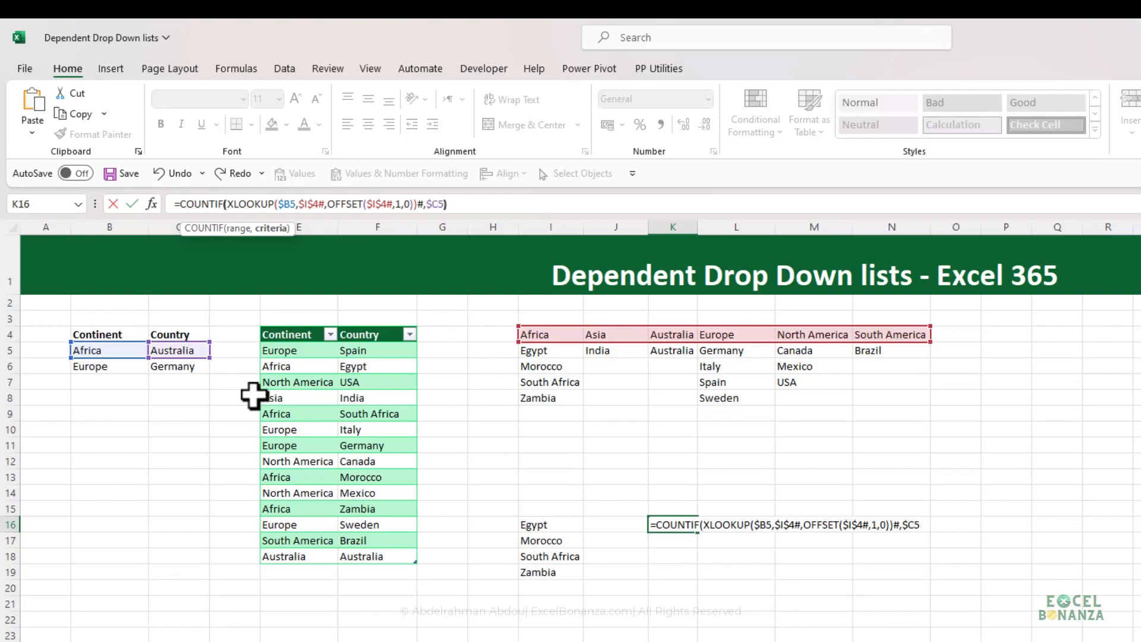
text())
key(Return)
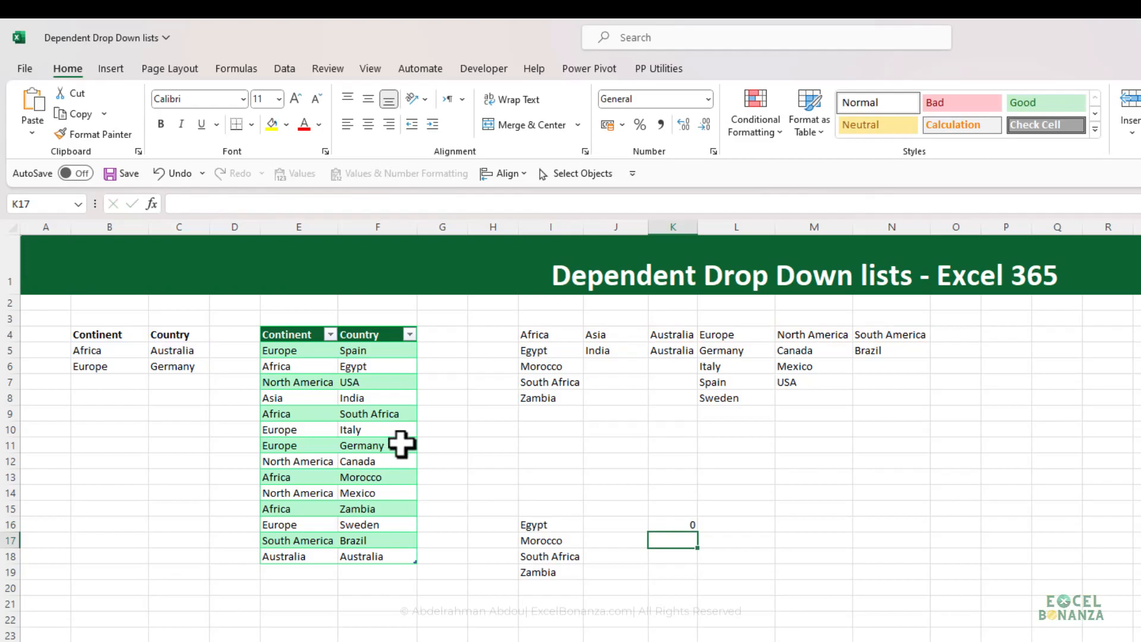
- Test the K16 count against the selected continent by choosing Morocco in C5
click(678, 526)
click(123, 348)
click(180, 353)
click(693, 527)
click(131, 353)
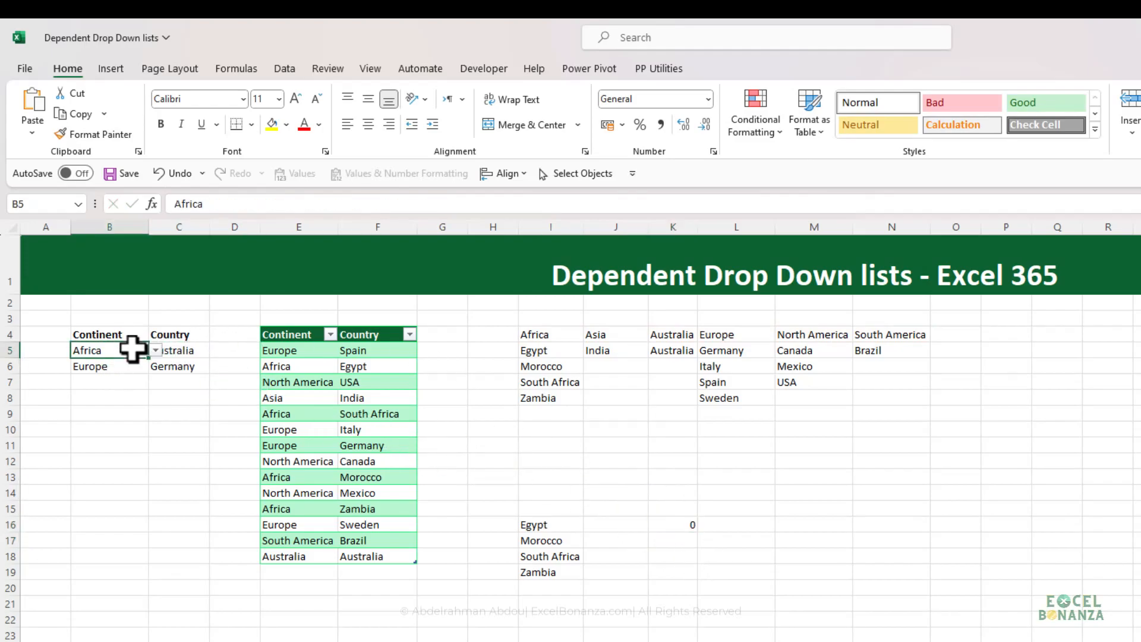
click(190, 350)
click(217, 350)
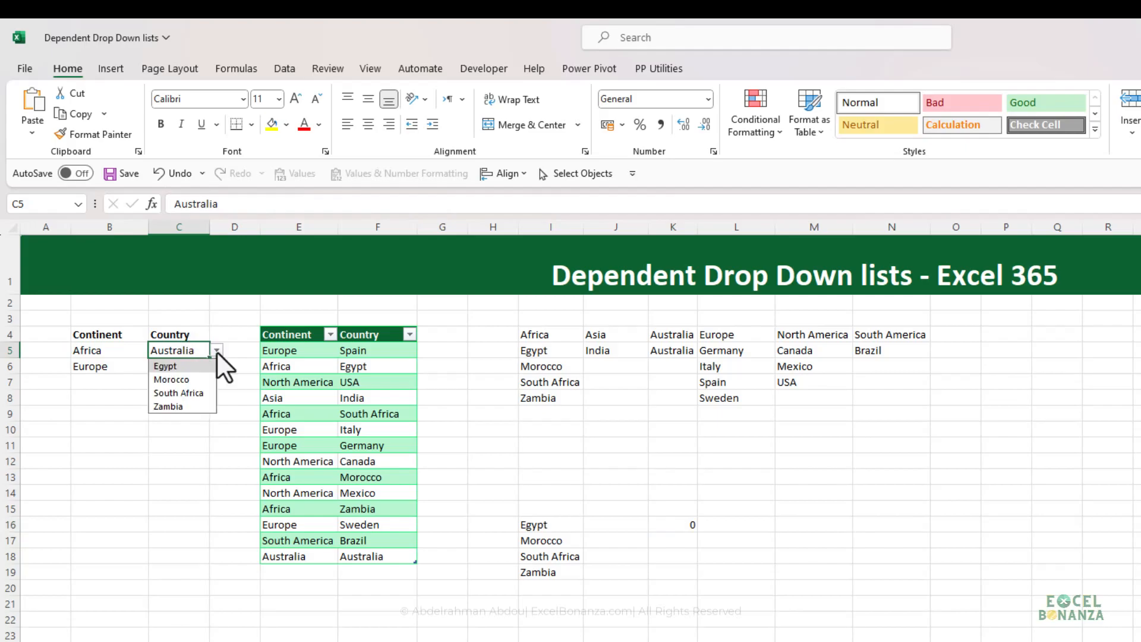
click(183, 379)
- Copy the full text of the K16 COUNTIF formula and leave the cell unchanged
click(673, 524)
click(500, 204)
key(Escape)
- Create a formula-based conditional formatting rule for C5:C10 that uses the copied COUNTIF formula to detect countries with no match in their continent
drag(184, 354, 182, 423)
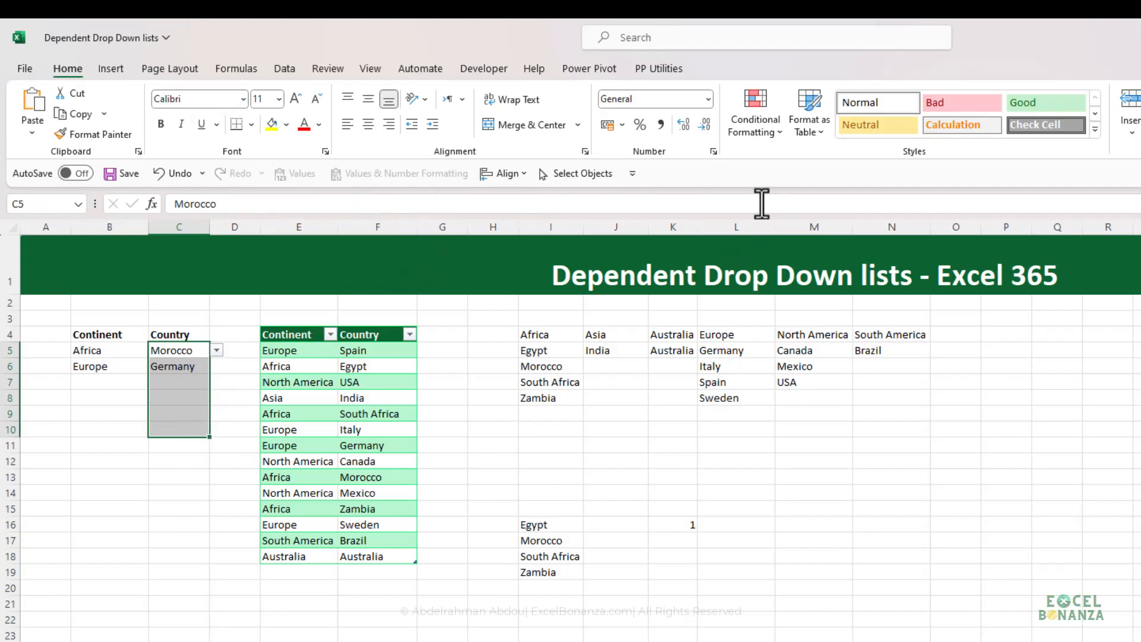
click(769, 130)
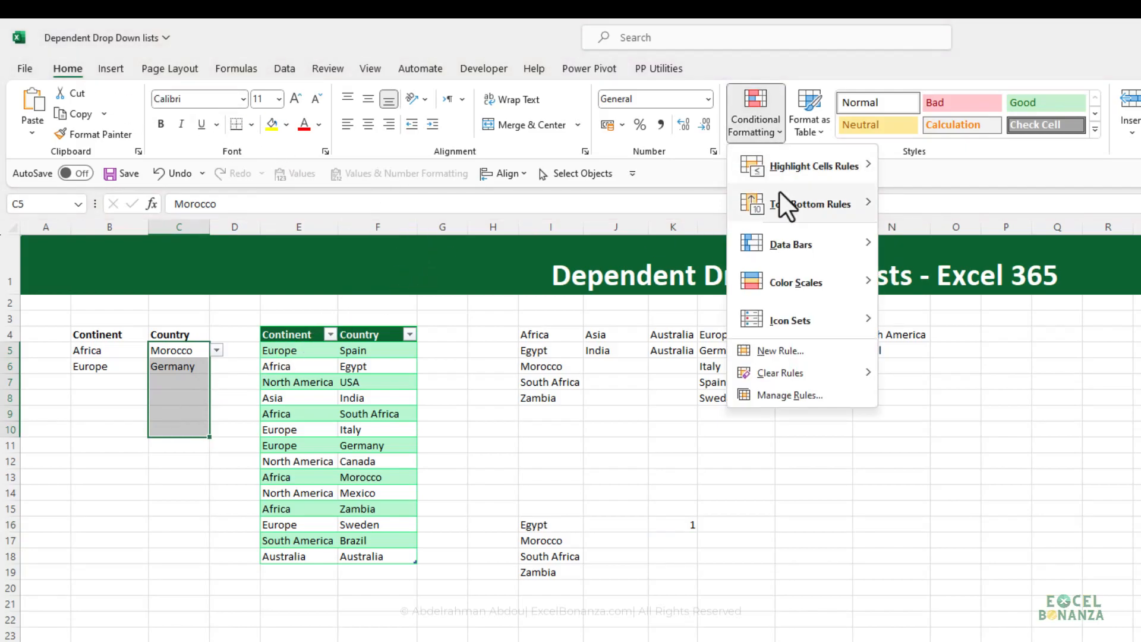
click(783, 351)
click(558, 396)
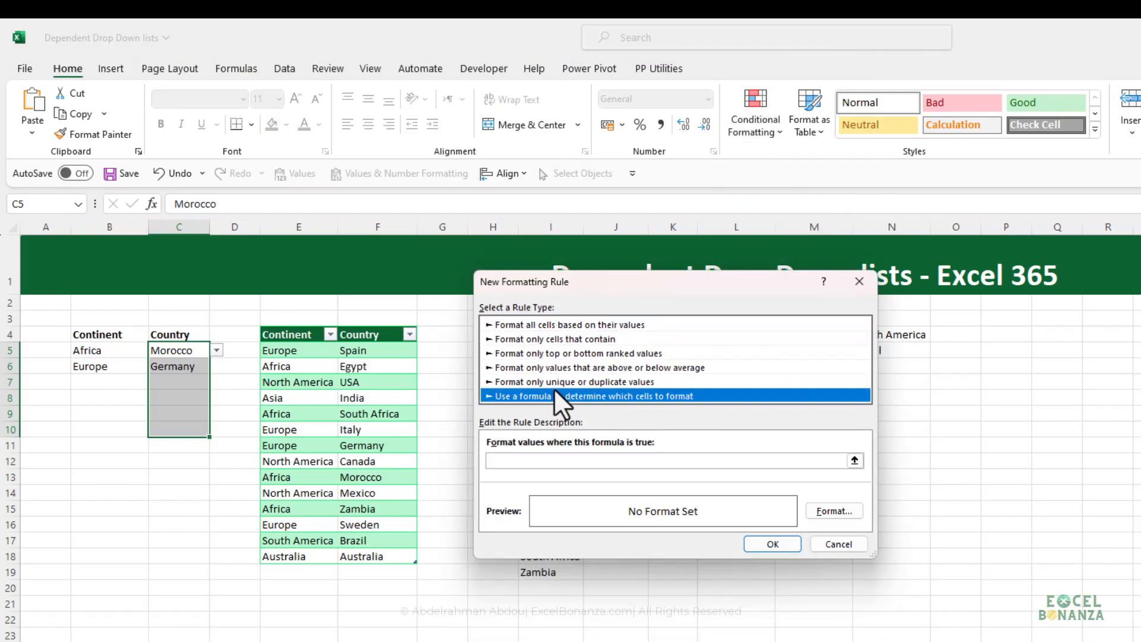
click(555, 463)
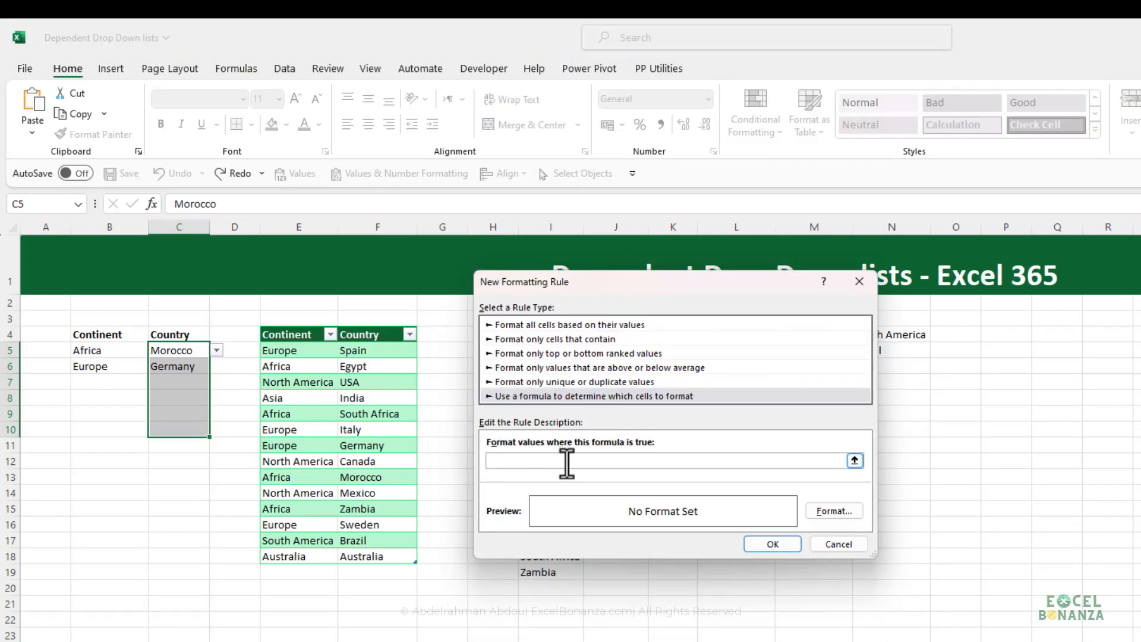
text(=COUNTIF(XLOOKUP($B5,$I$4#,OFFSET($I$4#,1,0))#,$C5))
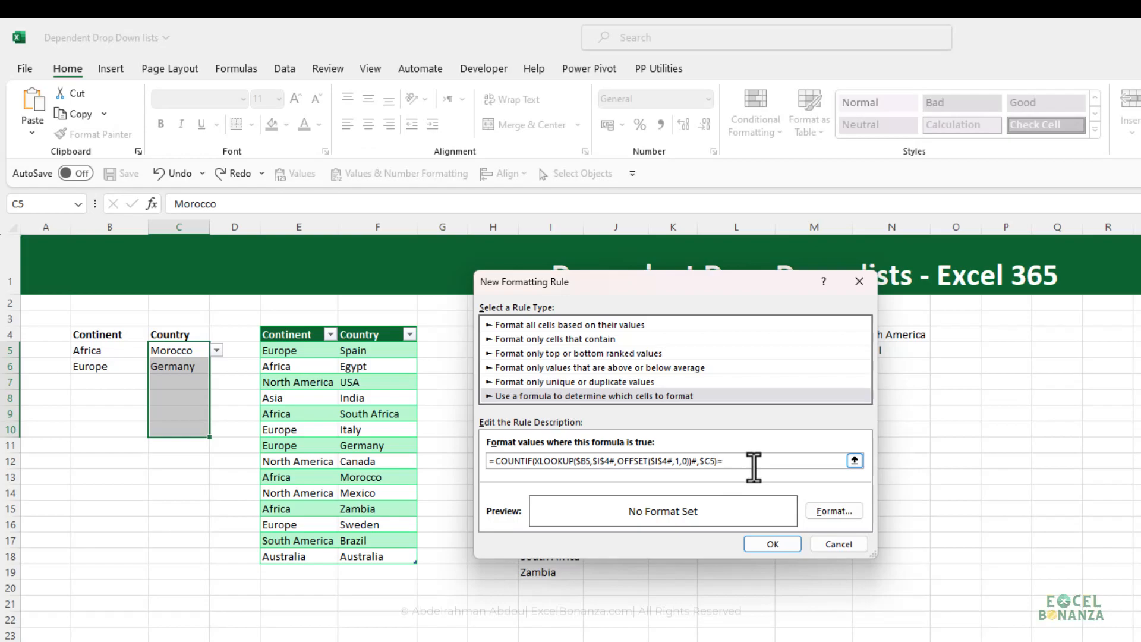
- Give the rule a bold white font and a red fill, and apply it to the country cells
click(822, 511)
click(712, 308)
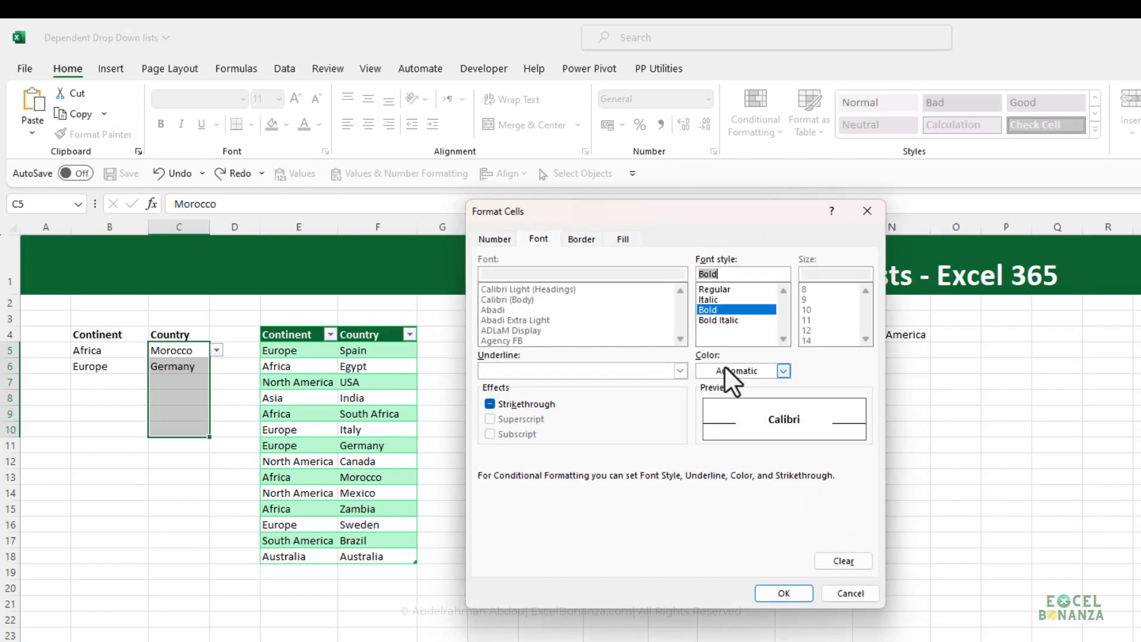
click(783, 370)
click(704, 434)
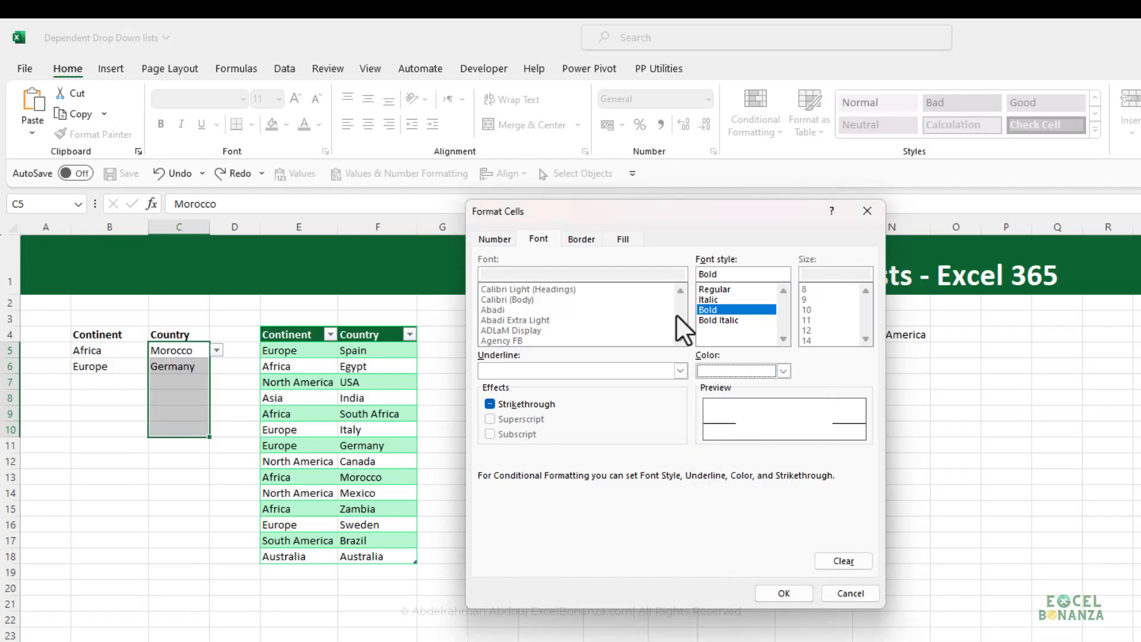
click(624, 240)
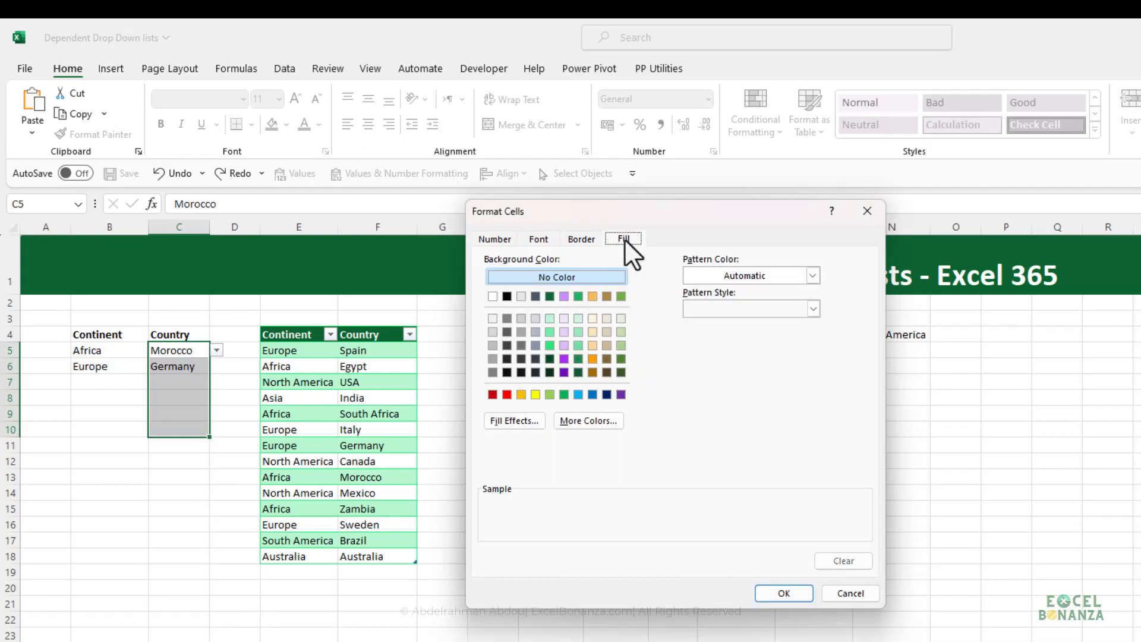
click(507, 394)
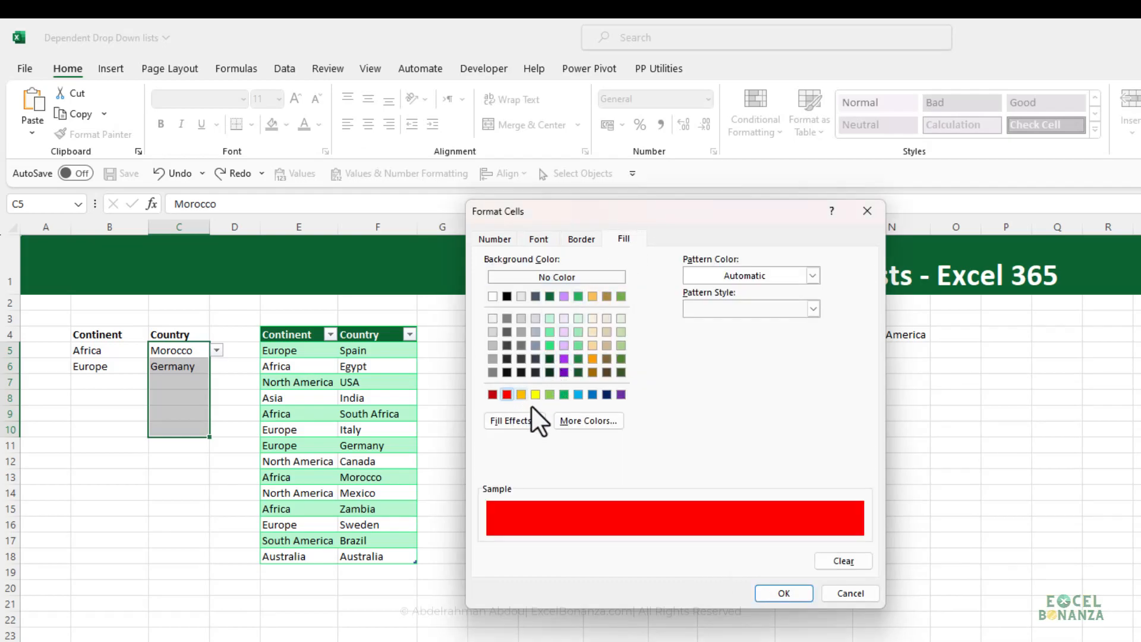
click(784, 593)
click(772, 543)
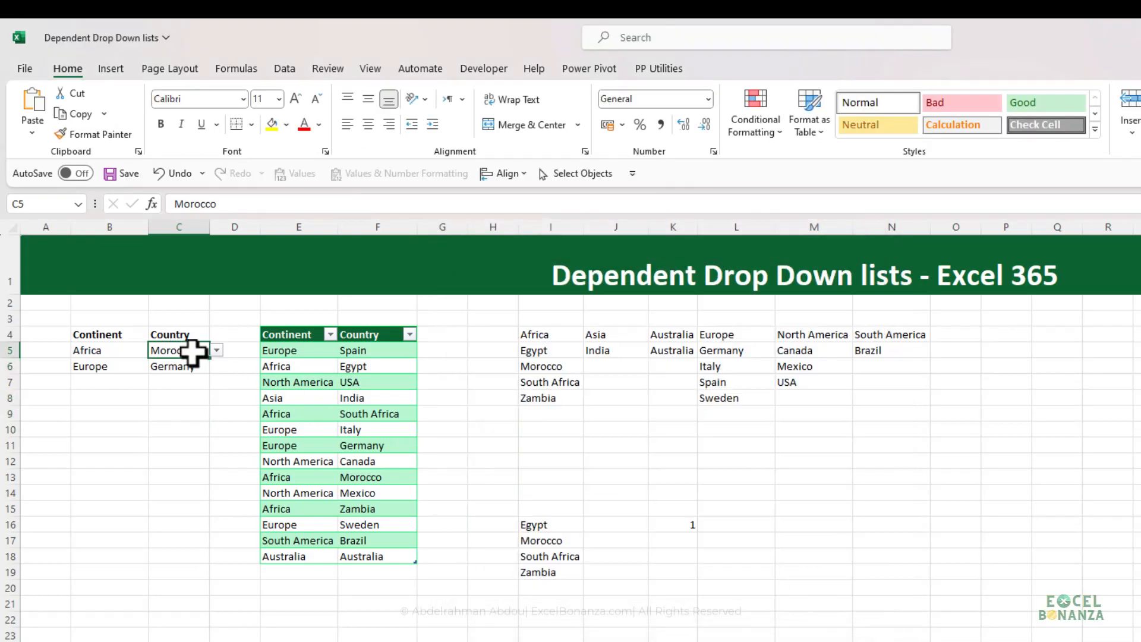
- Test the highlighting rule by changing the continent in B5 to Asia while C5 keeps Morocco
click(122, 352)
click(172, 353)
click(156, 365)
click(119, 354)
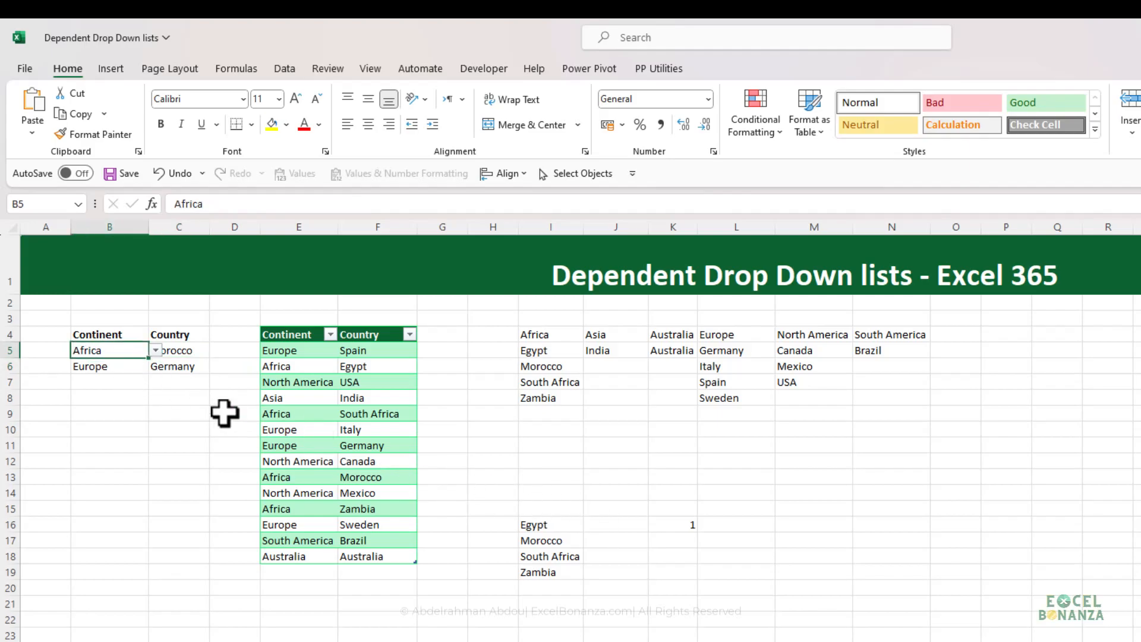
click(155, 351)
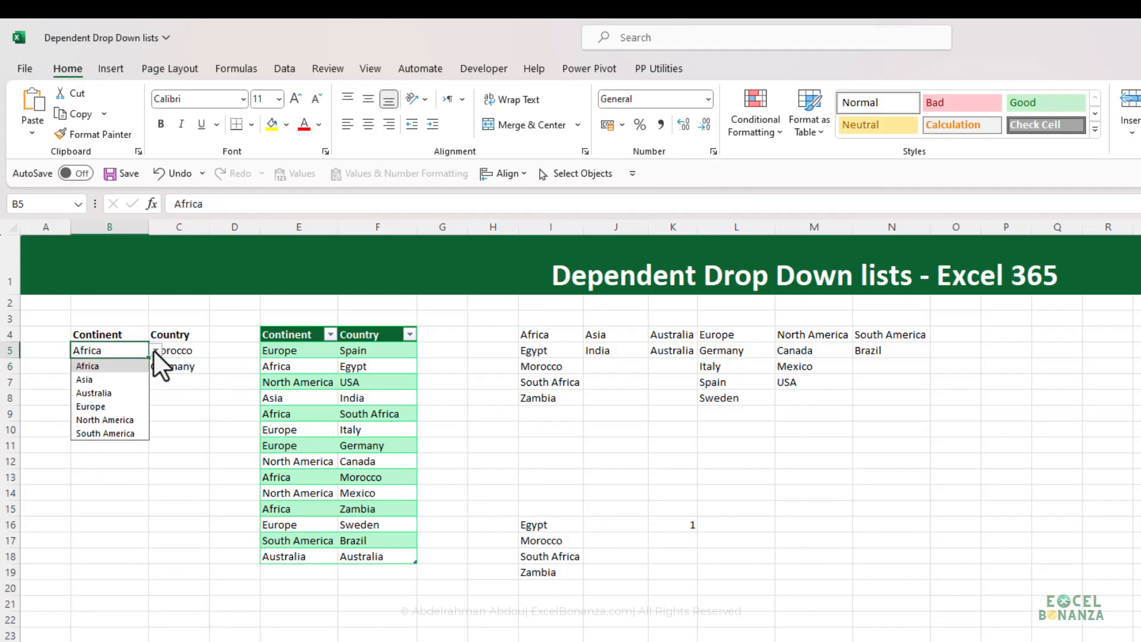
click(105, 383)
click(113, 365)
click(118, 351)
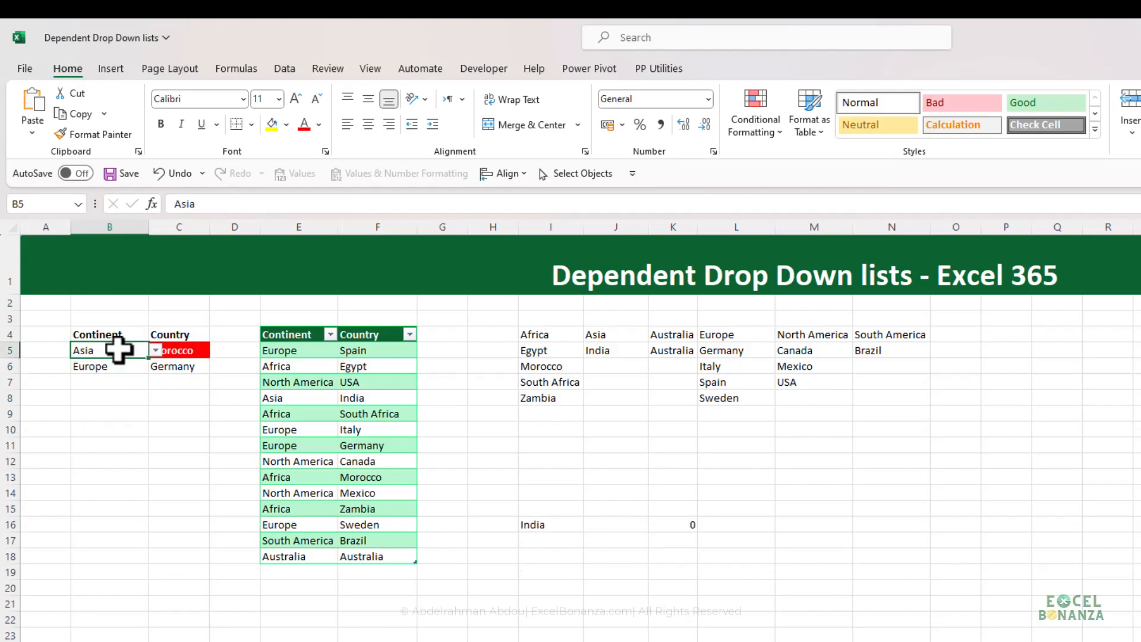
click(180, 351)
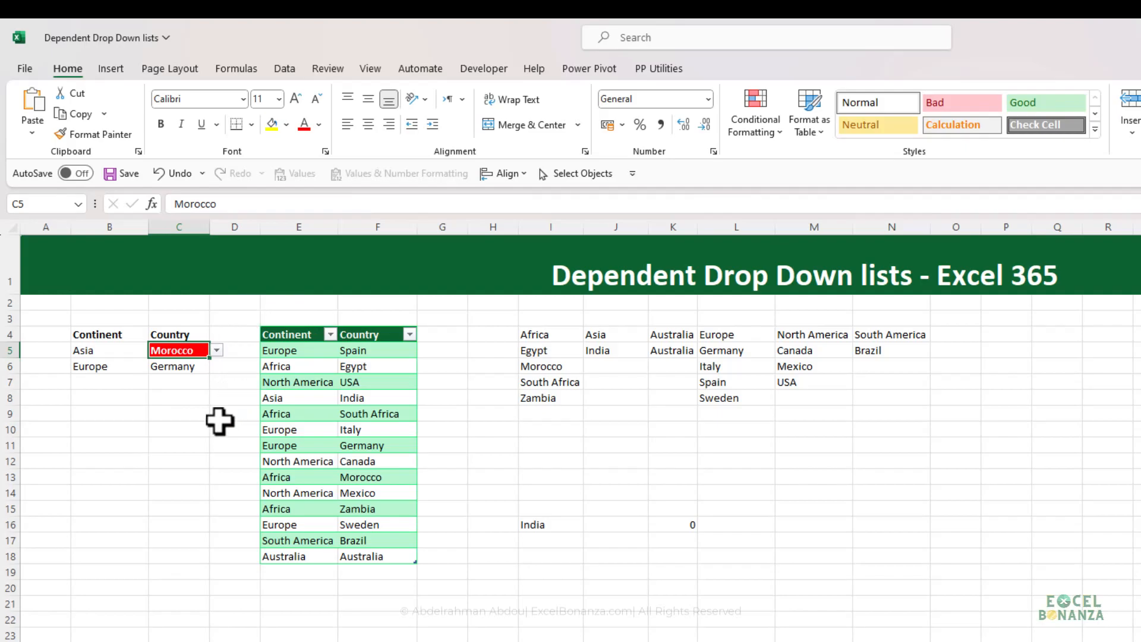
click(121, 355)
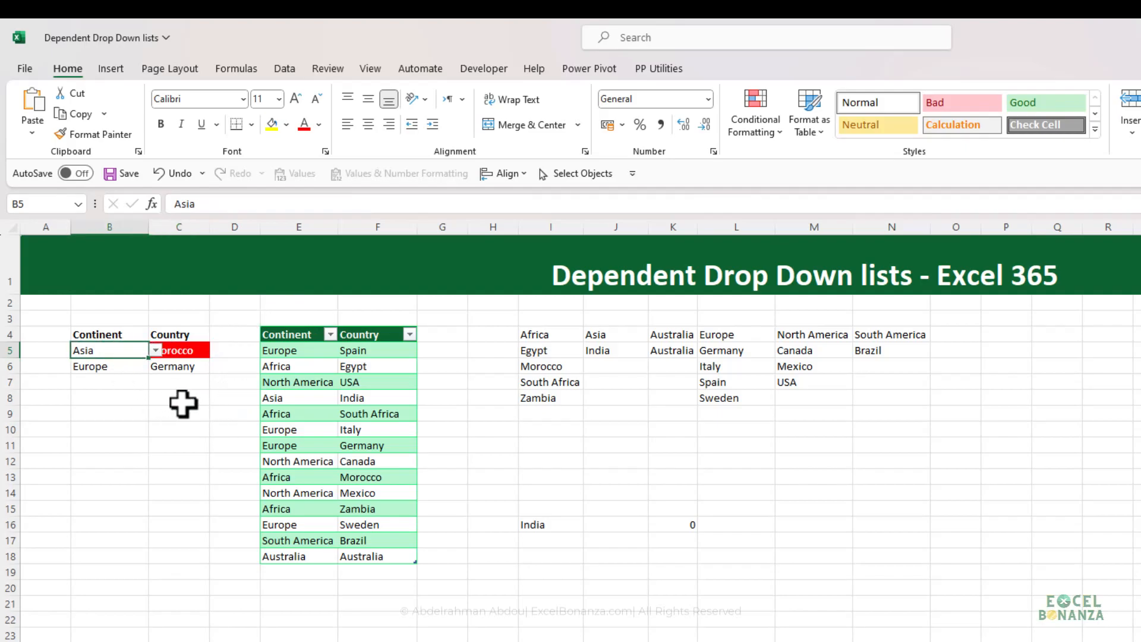
click(162, 364)
click(155, 354)
click(146, 355)
click(168, 351)
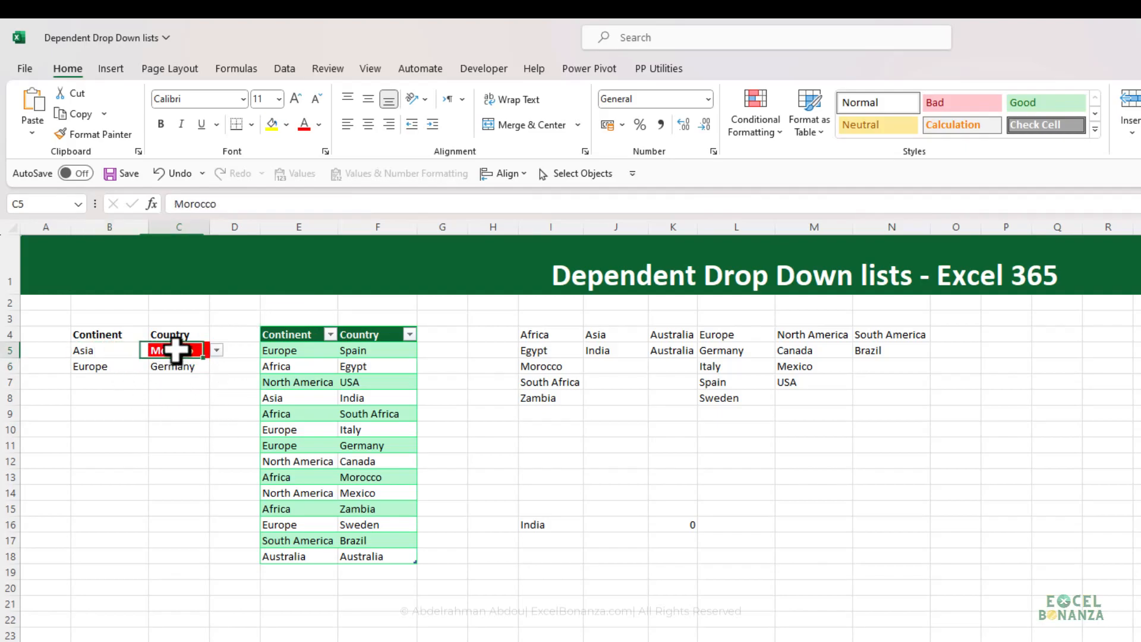